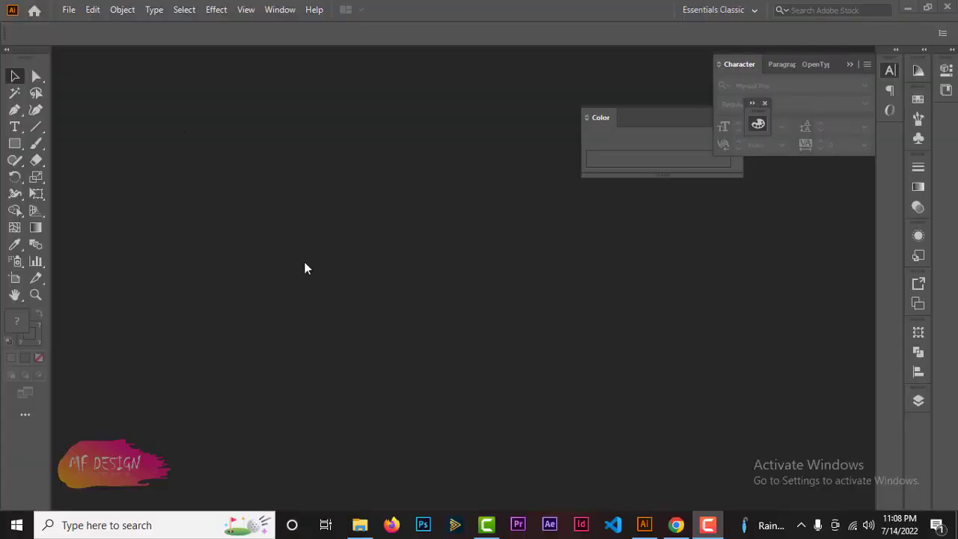
Start a new document from the File menu's New command.
{"action": "left_click", "coordinate": [68, 10]}
{"action": "left_click", "coordinate": [91, 27]}
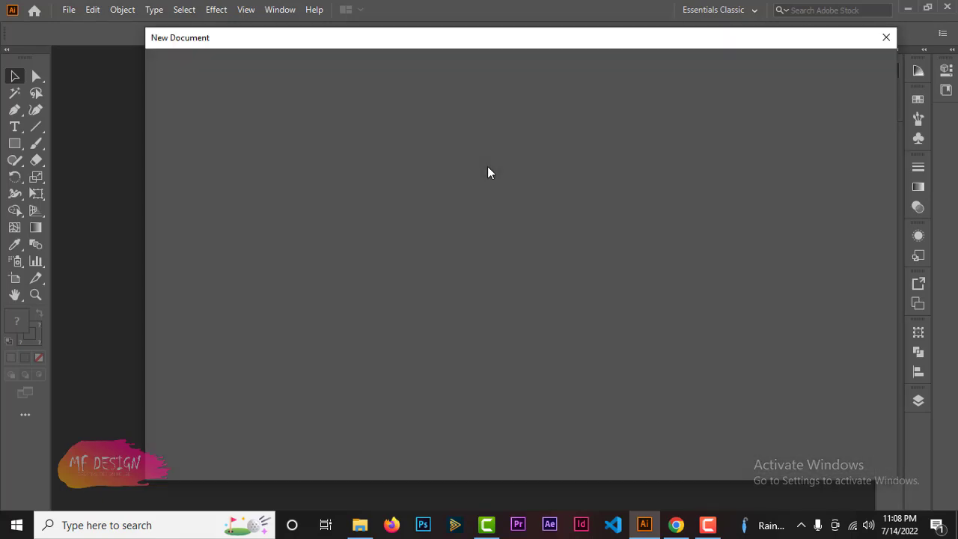
Choose the A4 print preset in inches with 0.125 in bleed on all sides.
{"action": "left_click", "coordinate": [555, 36]}
{"action": "left_click_drag", "start_coordinate": [555, 37], "coordinate": [549, 36]}
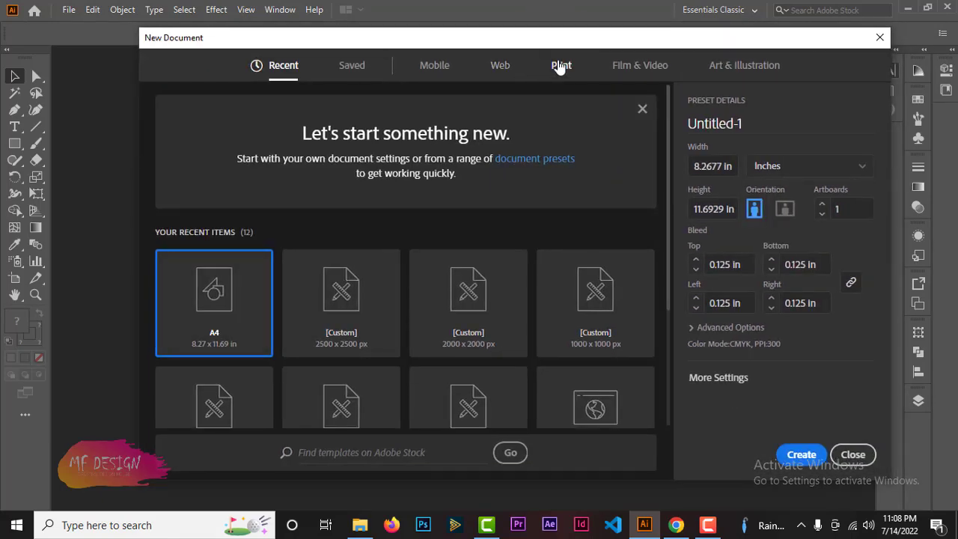
{"action": "left_click", "coordinate": [561, 65]}
{"action": "left_click", "coordinate": [361, 161]}
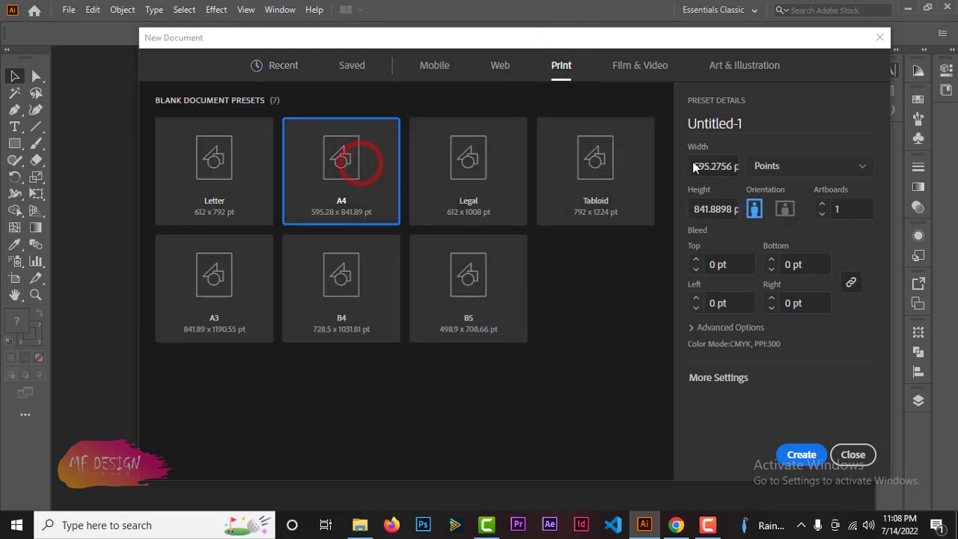
{"action": "left_click", "coordinate": [791, 163]}
{"action": "left_click", "coordinate": [771, 238]}
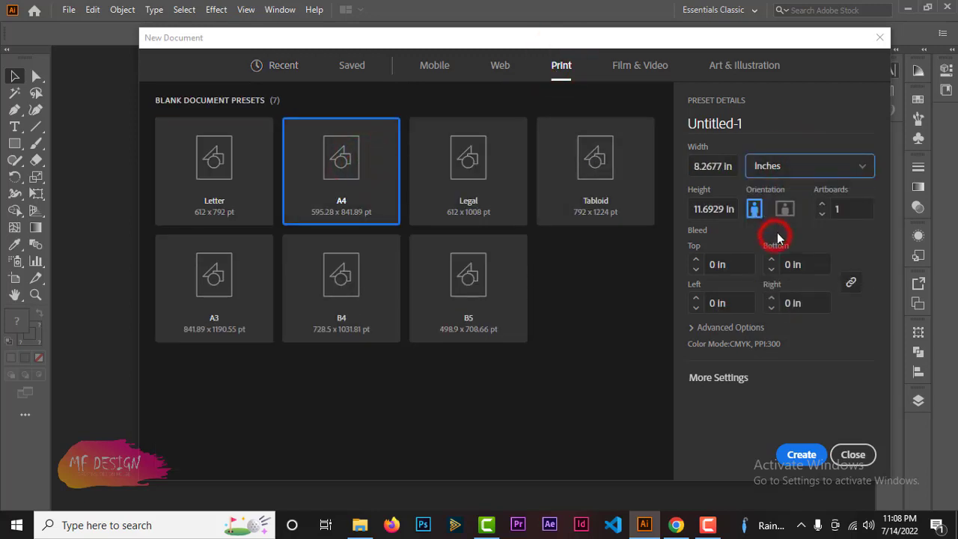
{"action": "left_click", "coordinate": [734, 266]}
{"action": "type", "text": ".125"}
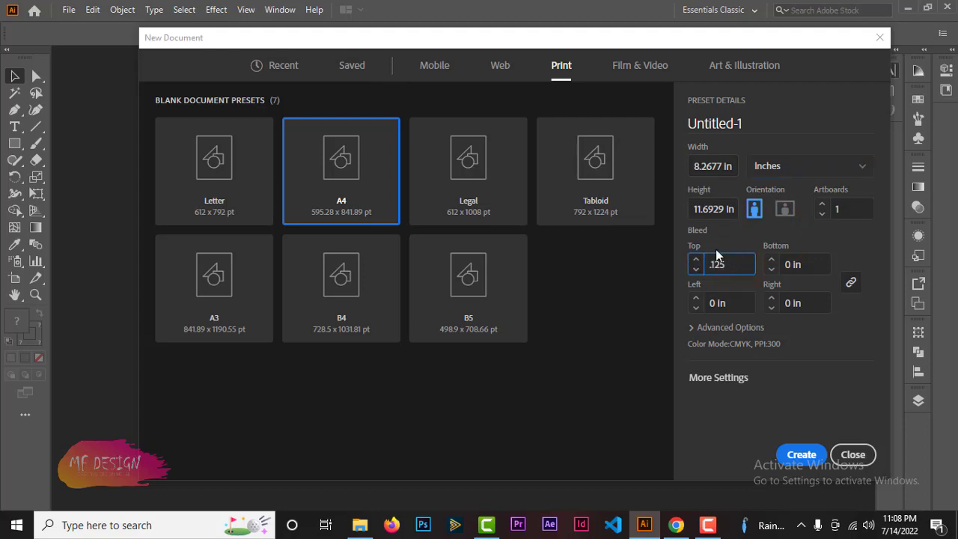
{"action": "left_click", "coordinate": [866, 316]}
Name the document 'Flyer Design' and create it in CMYK at 300 ppi.
{"action": "left_click", "coordinate": [690, 327]}
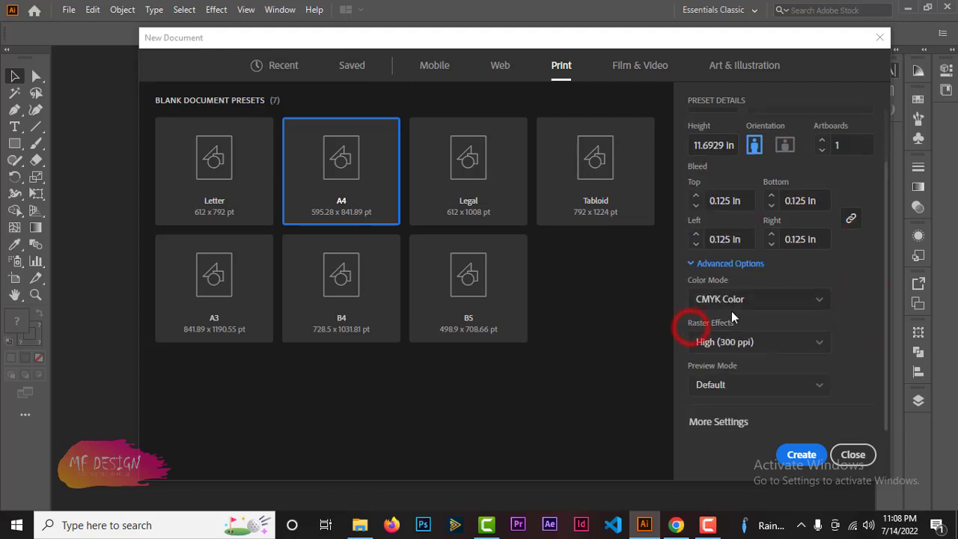
{"action": "scroll", "coordinate": [763, 412], "scroll_direction": "up", "scroll_amount": 2}
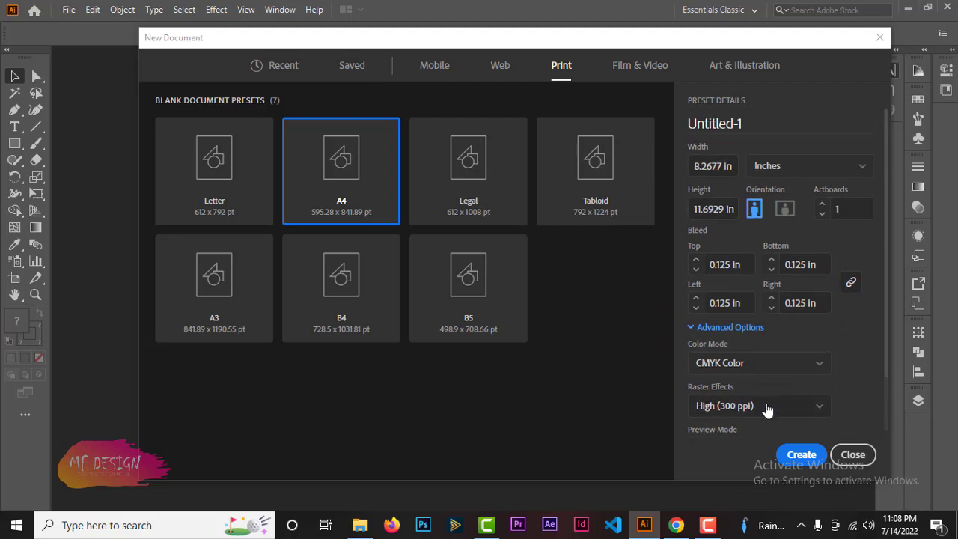
{"action": "double_click", "coordinate": [756, 127]}
{"action": "type", "text": "F"}
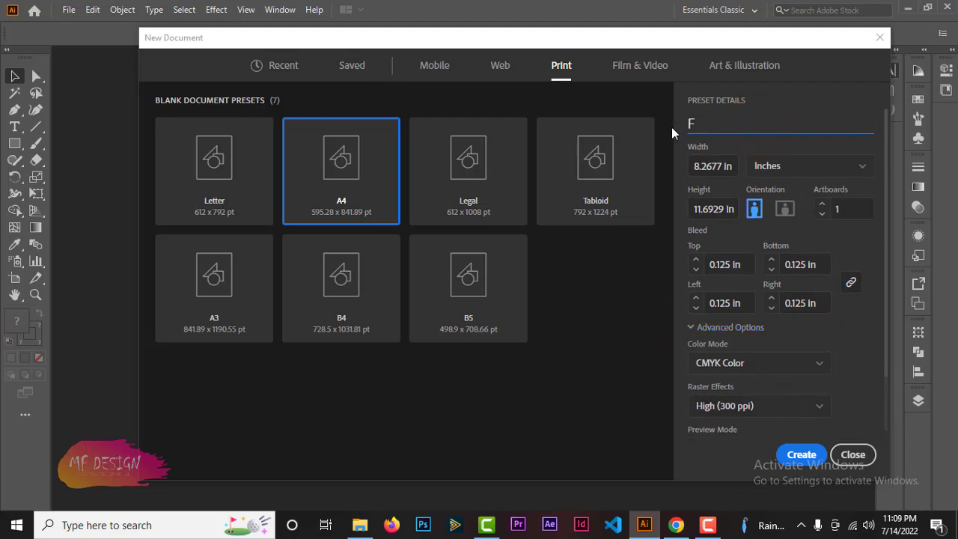
{"action": "type", "text": "lyer Design"}
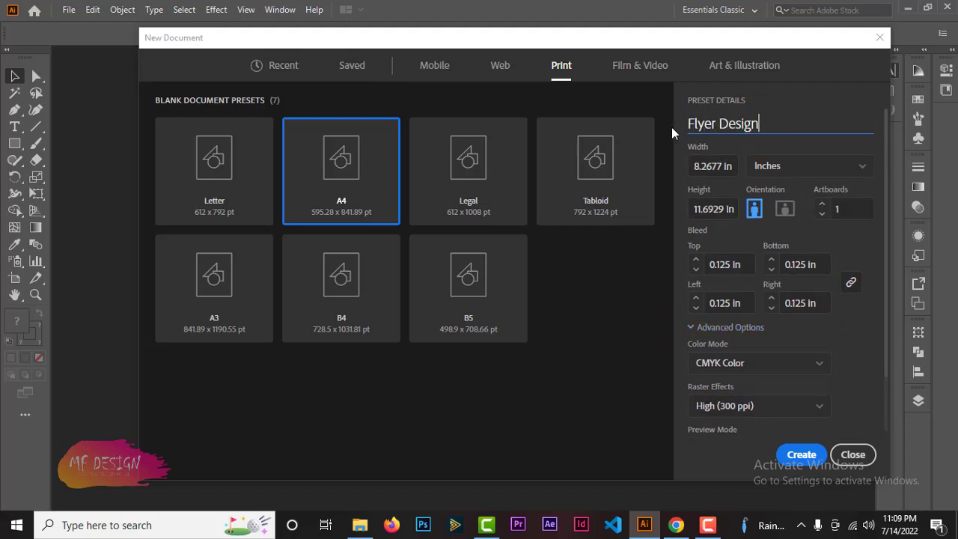
{"action": "left_click", "coordinate": [801, 454]}
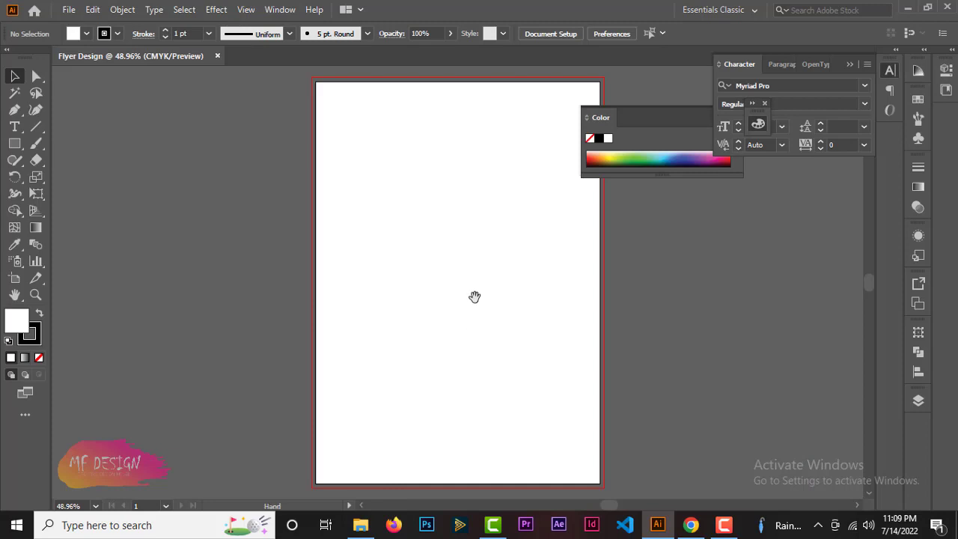
Draw a strokeless white rectangle over the whole artboard and bleed.
{"action": "left_click_drag", "start_coordinate": [475, 291], "coordinate": [419, 286]}
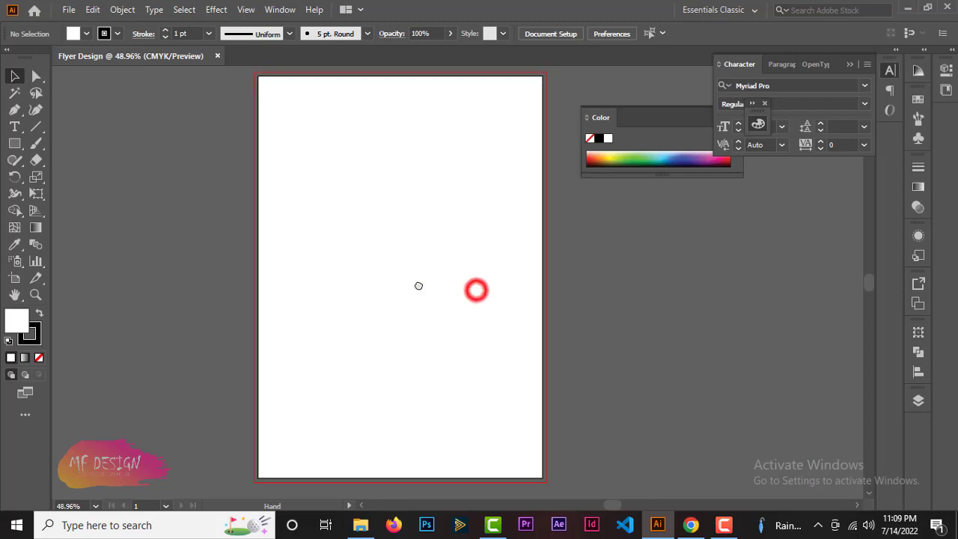
{"action": "left_click", "coordinate": [14, 143]}
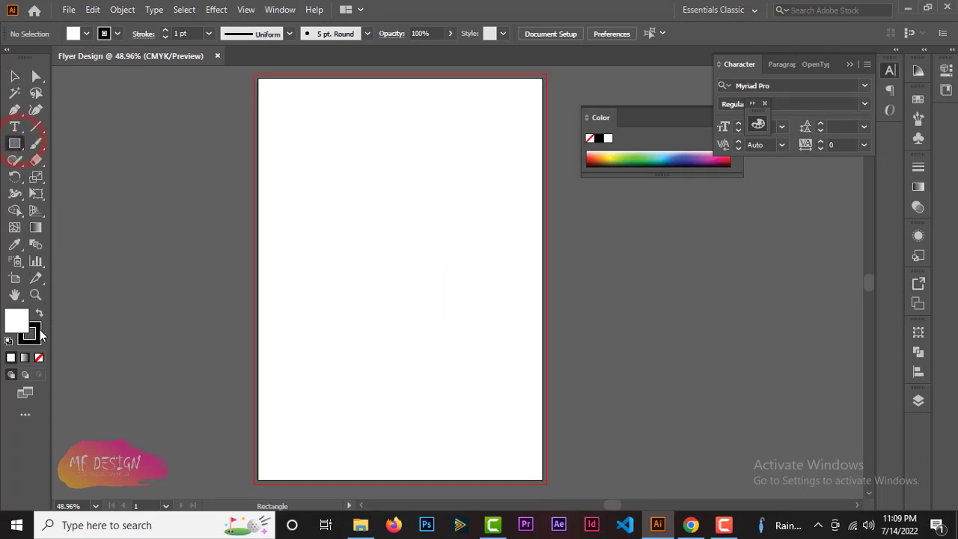
{"action": "left_click", "coordinate": [39, 357]}
{"action": "left_click", "coordinate": [17, 320]}
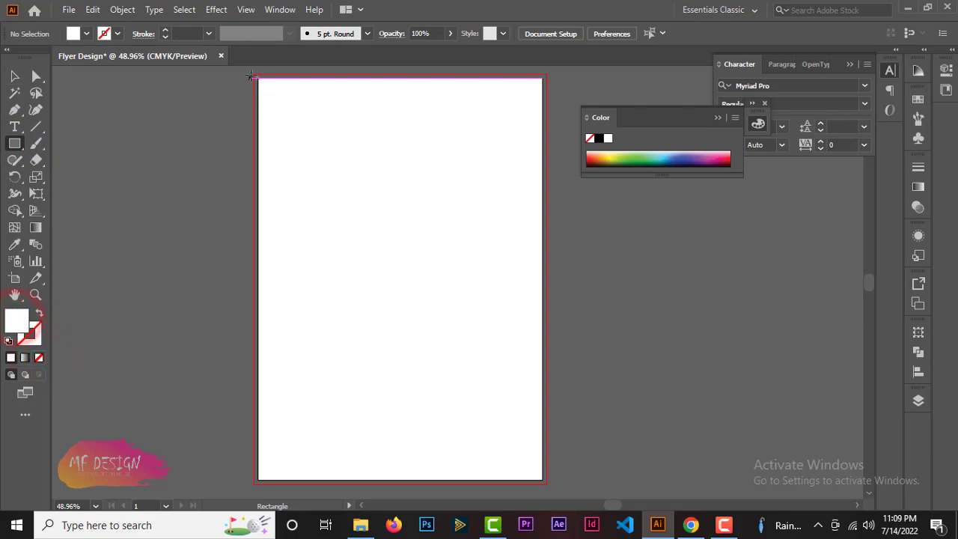
{"action": "left_click_drag", "start_coordinate": [251, 75], "coordinate": [546, 484]}
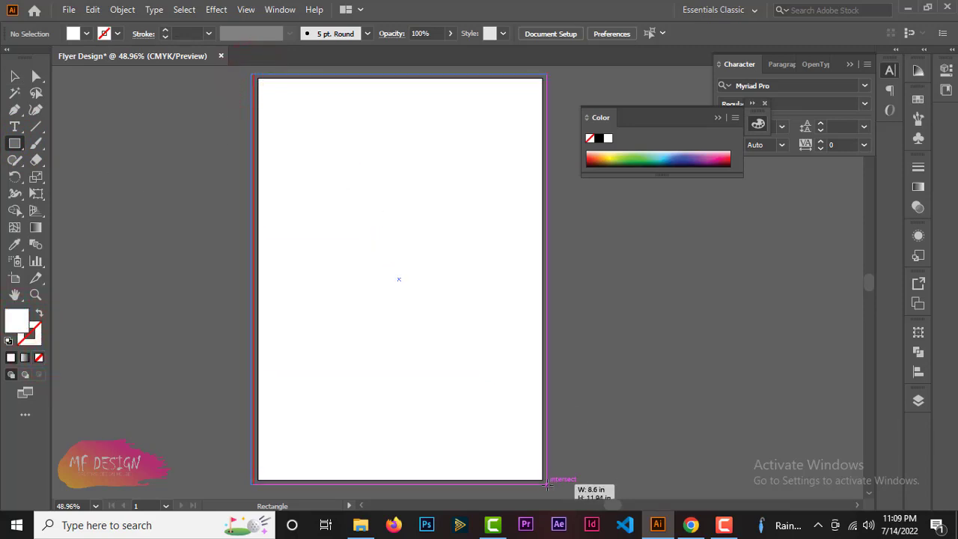
Align the rectangle's left edge with the bleed and show the Layers panel.
{"action": "left_click", "coordinate": [14, 76]}
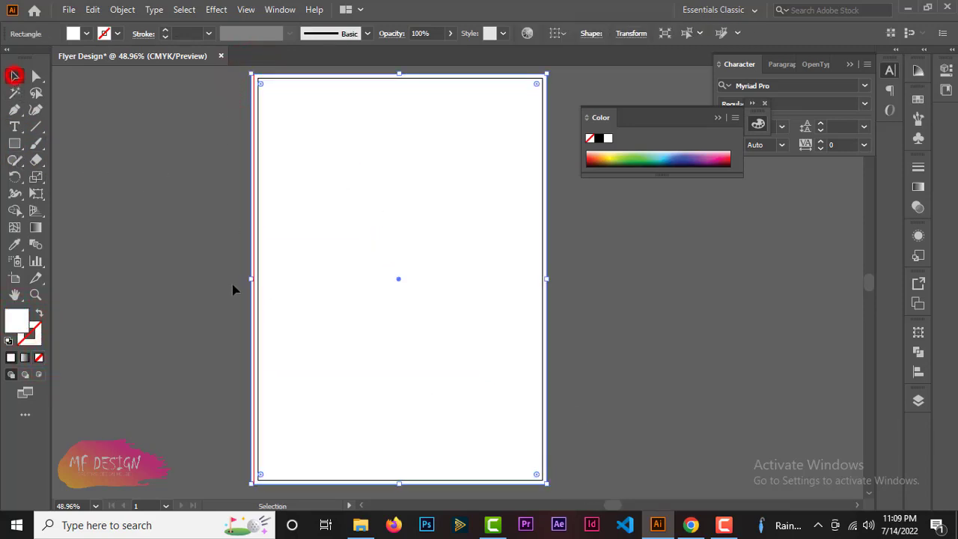
{"action": "left_click_drag", "start_coordinate": [252, 280], "coordinate": [255, 280]}
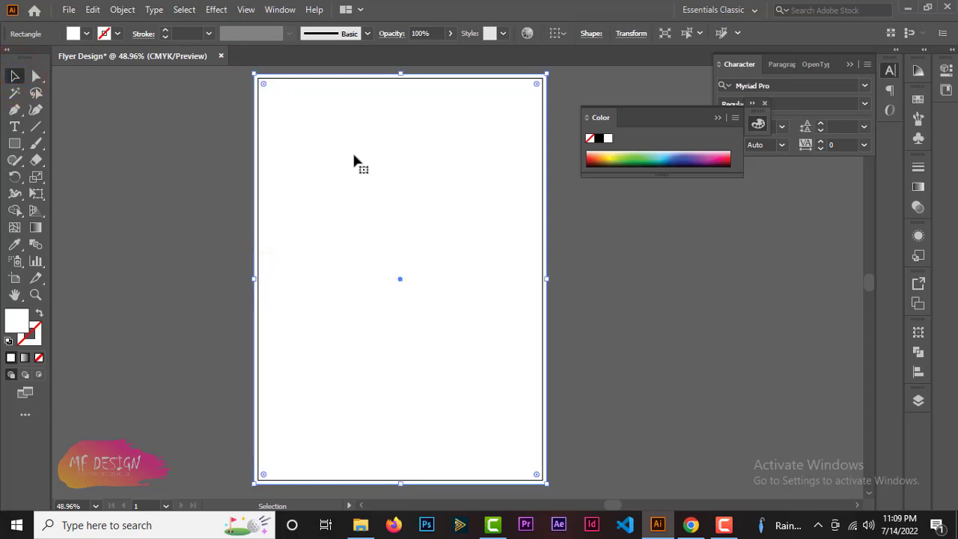
{"action": "left_click", "coordinate": [625, 269]}
{"action": "left_click", "coordinate": [472, 261]}
{"action": "left_click", "coordinate": [918, 402]}
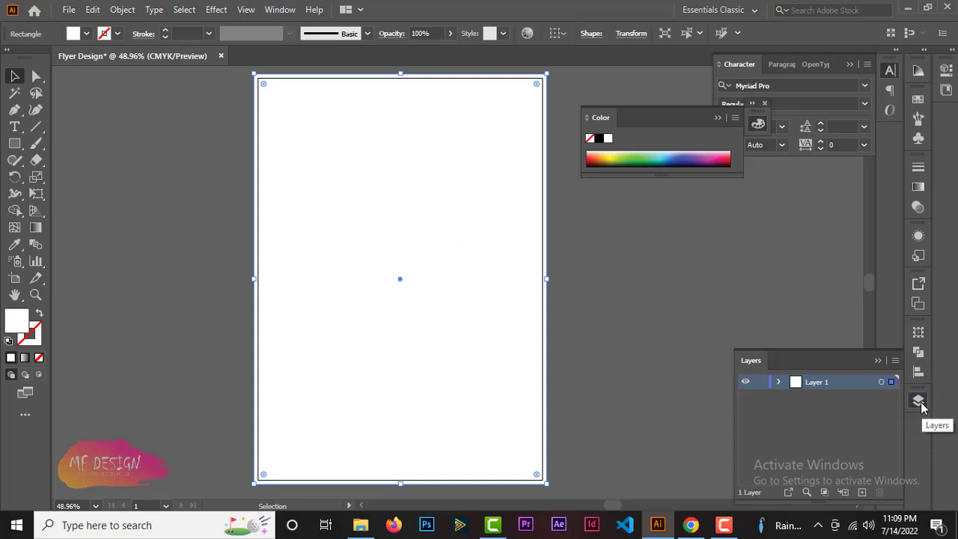
Lock Layer 1 with the white background and add an empty Layer 2 above it.
{"action": "left_click", "coordinate": [760, 383]}
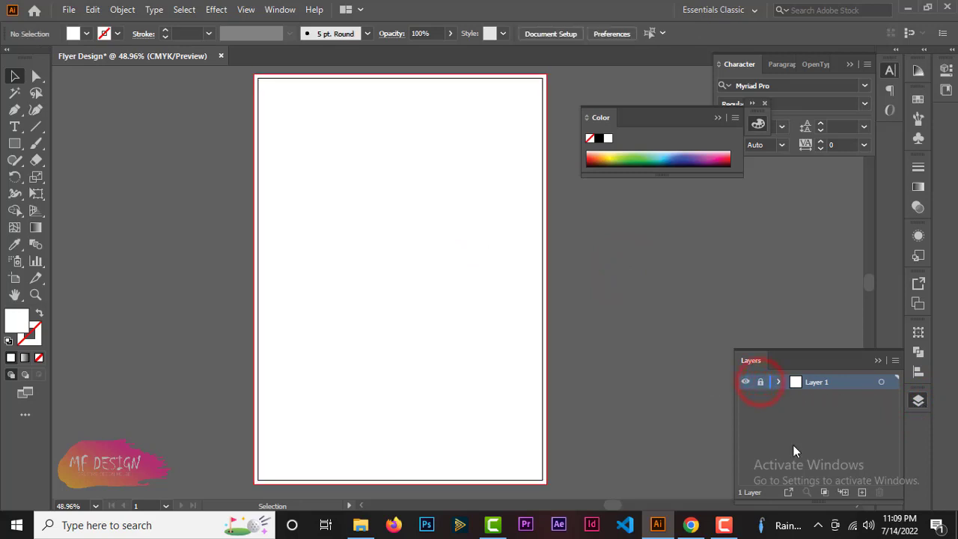
{"action": "left_click", "coordinate": [862, 492]}
{"action": "left_click", "coordinate": [14, 75]}
{"action": "left_click", "coordinate": [164, 163]}
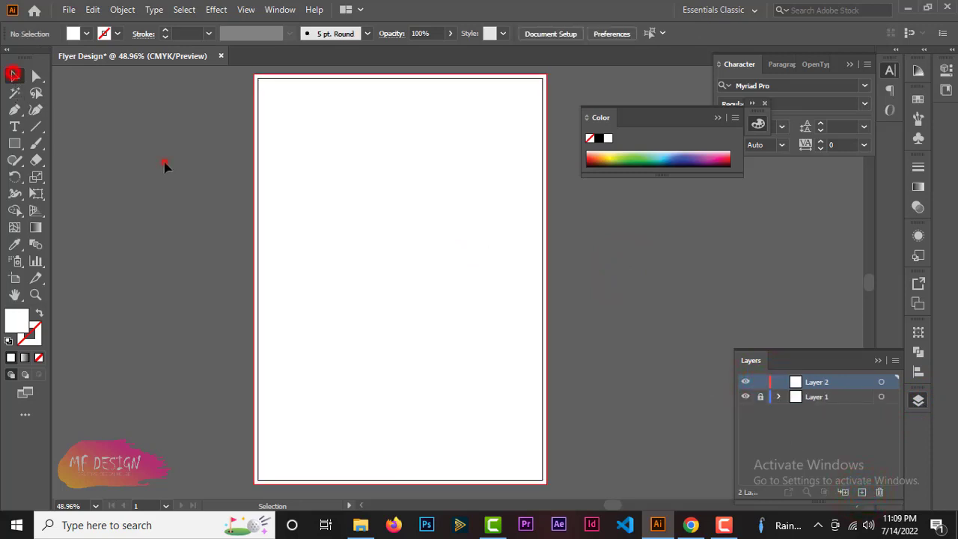
{"action": "scroll", "coordinate": [208, 235], "scroll_direction": "up", "scroll_amount": 3}
{"action": "scroll", "coordinate": [208, 234], "scroll_direction": "down", "scroll_amount": 2}
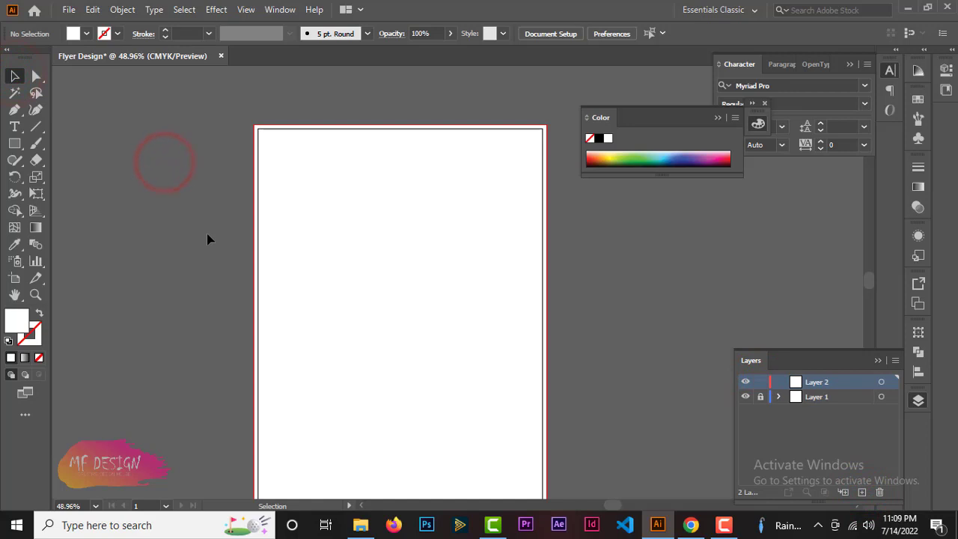
{"action": "left_click", "coordinate": [878, 371]}
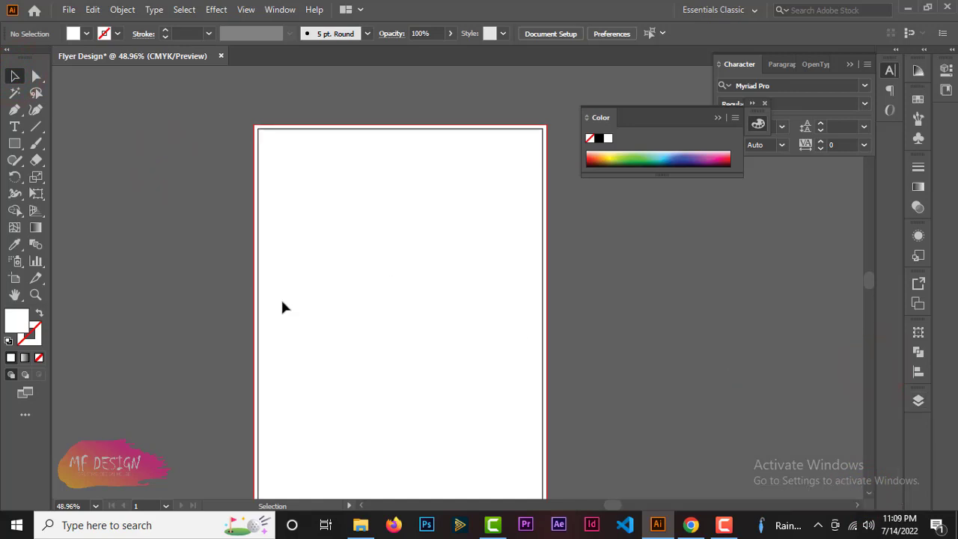
Draw an artboard-sized rectangle and fill it with dark #191919.
{"action": "left_click_drag", "start_coordinate": [349, 303], "coordinate": [368, 274]}
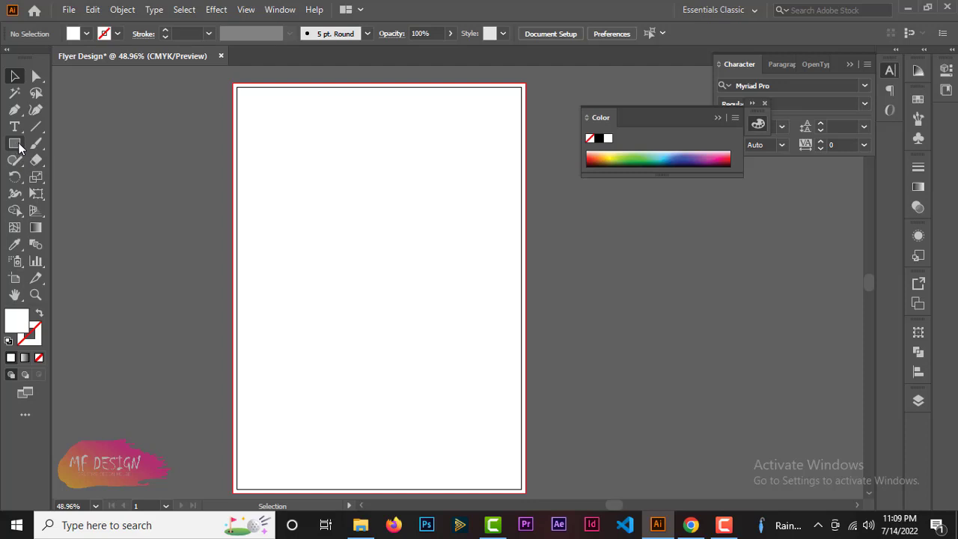
{"action": "left_click", "coordinate": [19, 147]}
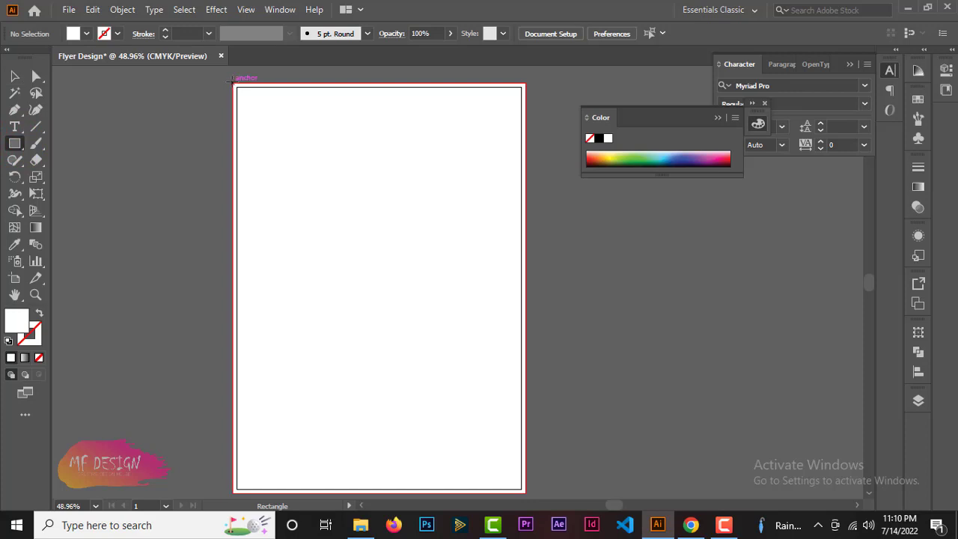
{"action": "left_click_drag", "start_coordinate": [233, 82], "coordinate": [524, 490]}
{"action": "scroll", "coordinate": [510, 297], "scroll_direction": "down", "scroll_amount": 1}
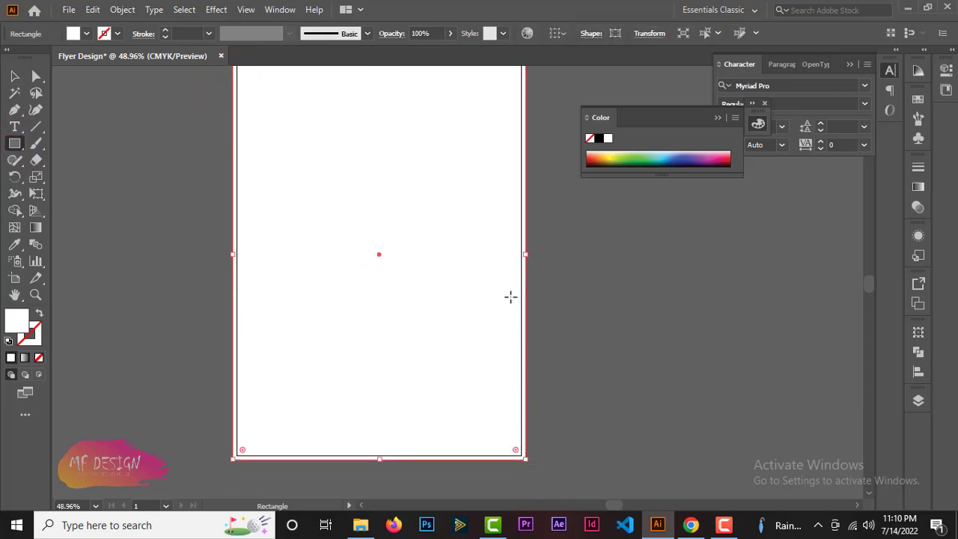
{"action": "double_click", "coordinate": [16, 323]}
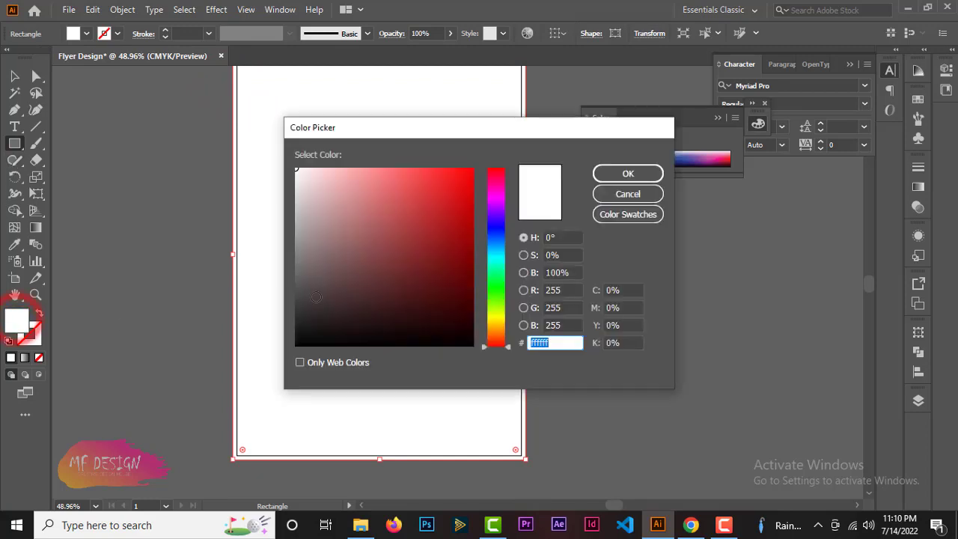
{"action": "left_click_drag", "start_coordinate": [313, 303], "coordinate": [295, 328]}
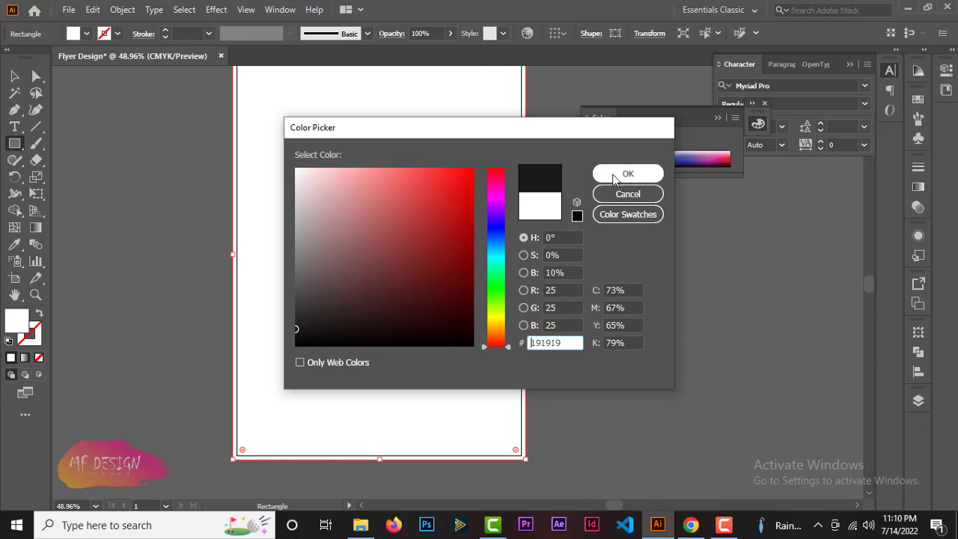
{"action": "left_click", "coordinate": [621, 174]}
Change the rectangle's fill to dark navy #292466.
{"action": "left_click", "coordinate": [15, 76]}
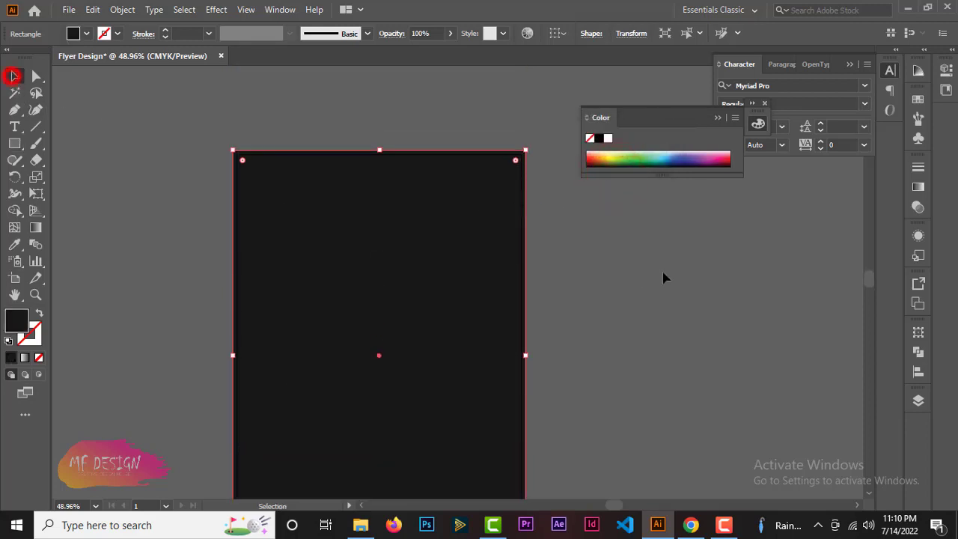
{"action": "left_click", "coordinate": [663, 274]}
{"action": "left_click", "coordinate": [434, 226]}
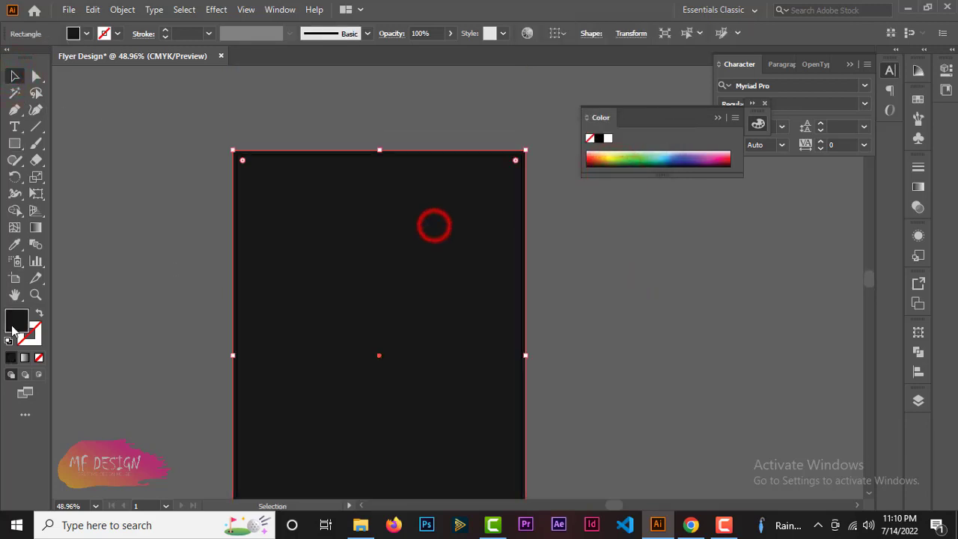
{"action": "double_click", "coordinate": [16, 321]}
{"action": "left_click", "coordinate": [500, 225]}
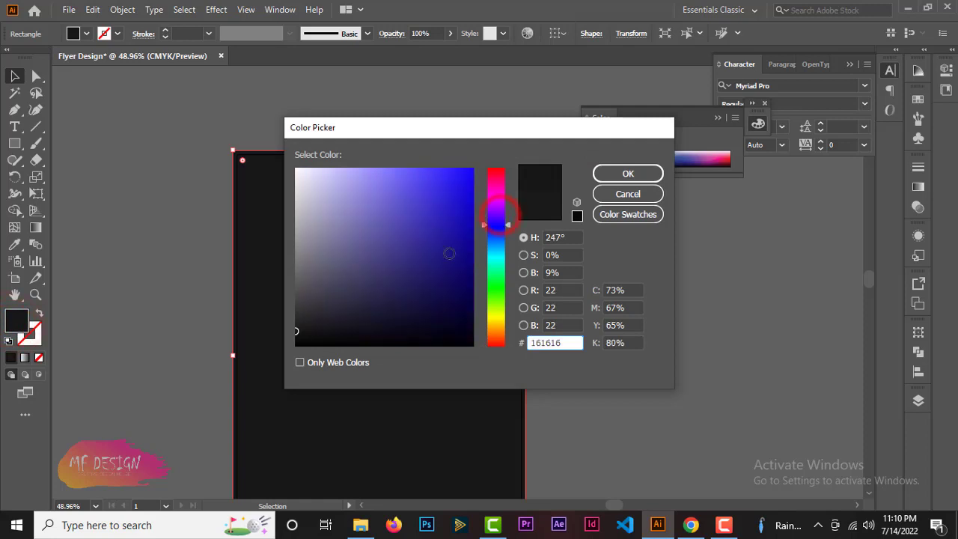
{"action": "left_click_drag", "start_coordinate": [401, 273], "coordinate": [411, 275]}
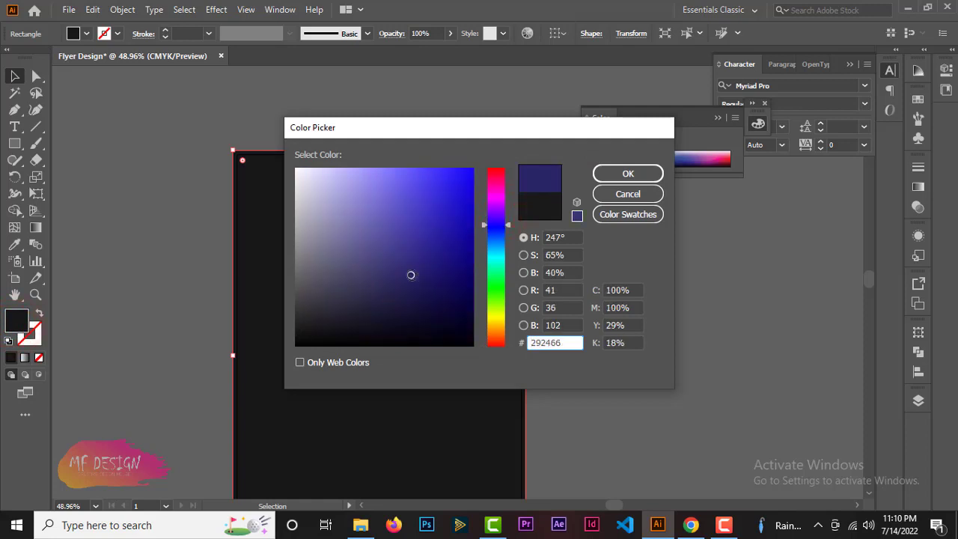
{"action": "left_click", "coordinate": [628, 174]}
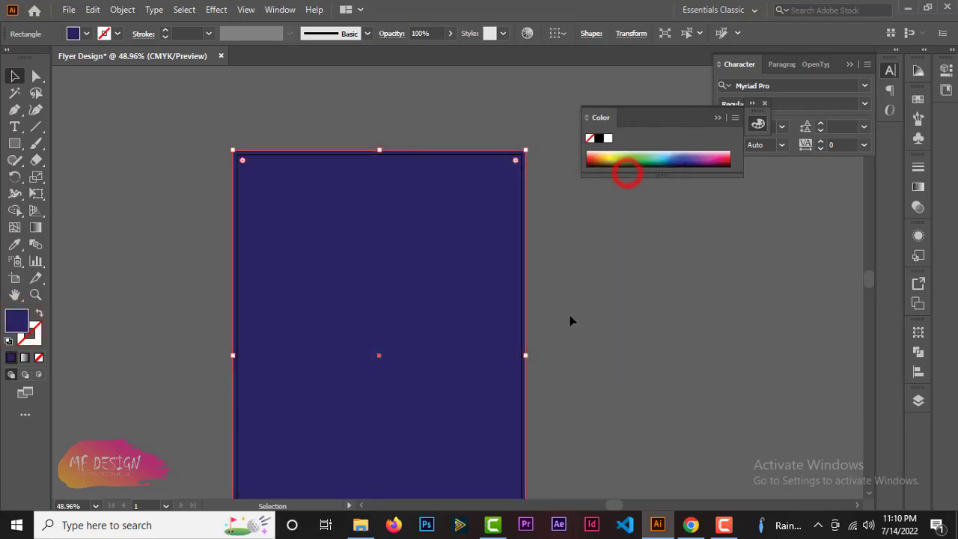
Nudge the navy rectangle up onto the artboard and minimize Illustrator.
{"action": "left_click", "coordinate": [611, 285]}
{"action": "left_click_drag", "start_coordinate": [387, 274], "coordinate": [387, 257]}
{"action": "scroll", "coordinate": [558, 295], "scroll_direction": "down", "scroll_amount": 3}
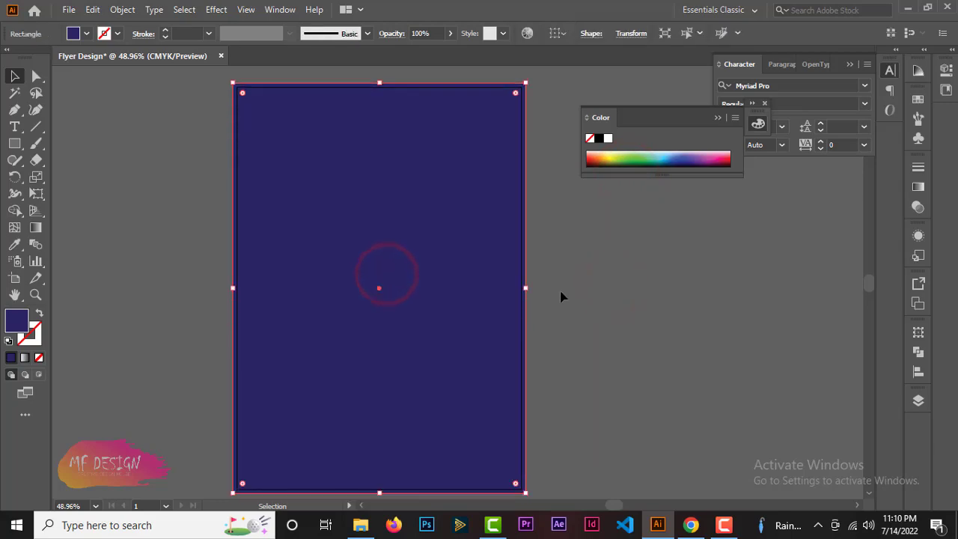
{"action": "left_click", "coordinate": [907, 6]}
Open the skyscraper JPG with Adobe Illustrator 2020 from the file's Open with menu.
{"action": "double_click", "coordinate": [393, 172]}
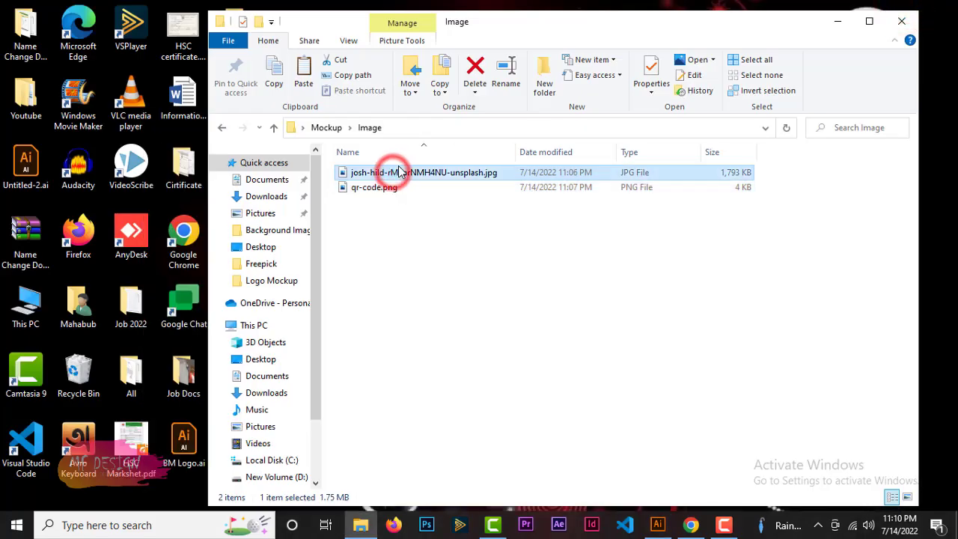
{"action": "right_click", "coordinate": [396, 169]}
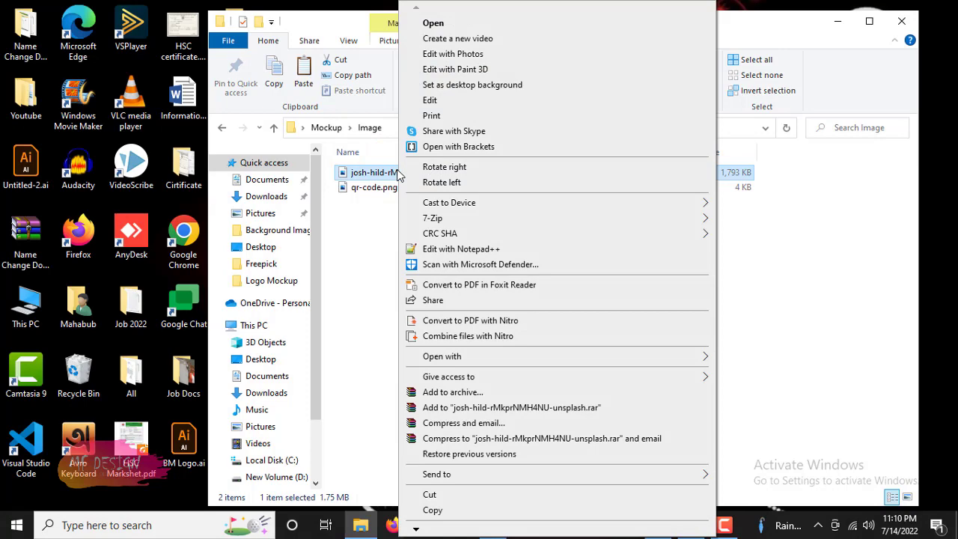
{"action": "left_click", "coordinate": [459, 357]}
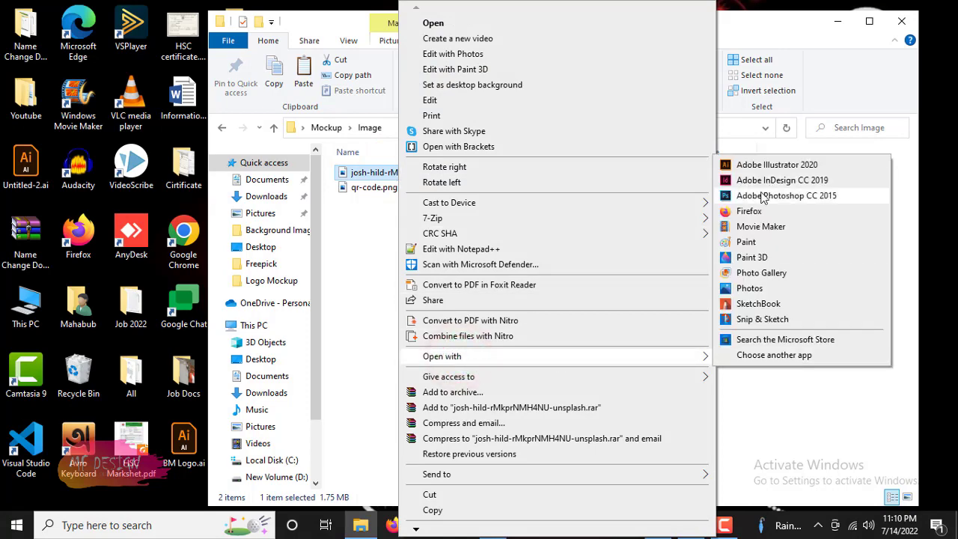
{"action": "left_click", "coordinate": [757, 164]}
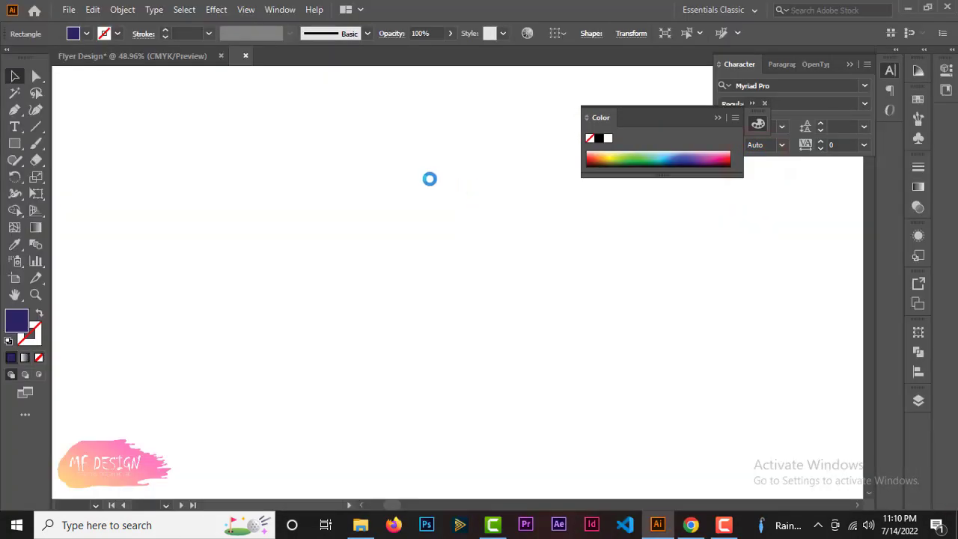
Drag the skyscraper photo into the Flyer Design document and shrink it.
{"action": "key", "text": "ctrl+minus"}
{"action": "key", "text": "ctrl+minus"}
{"action": "key", "text": "ctrl+minus"}
{"action": "key", "text": "ctrl+minus"}
{"action": "key", "text": "ctrl+minus"}
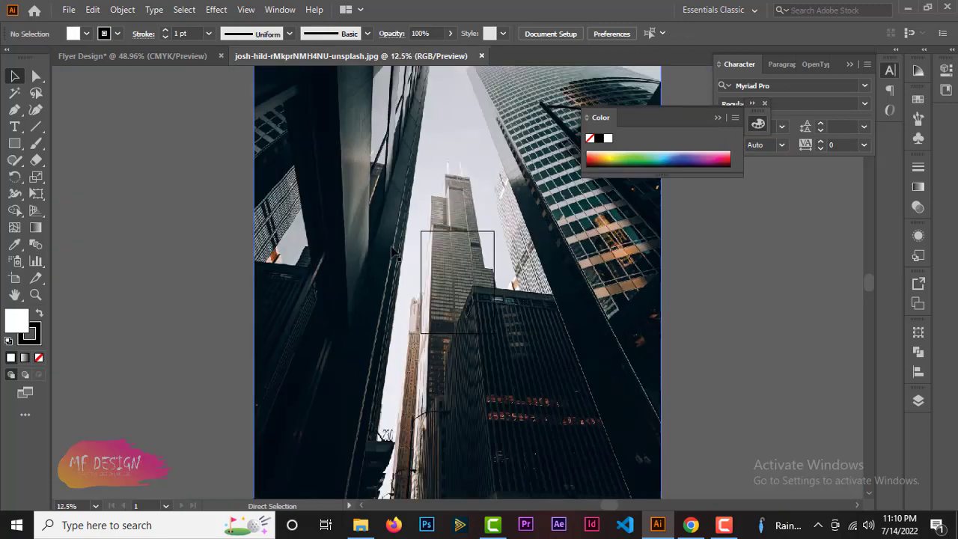
{"action": "left_click", "coordinate": [430, 222]}
{"action": "mouse_move", "coordinate": [422, 187]}
{"action": "left_mouse_down"}
{"action": "mouse_move", "coordinate": [303, 139]}
{"action": "mouse_move", "coordinate": [417, 258]}
{"action": "left_mouse_up"}
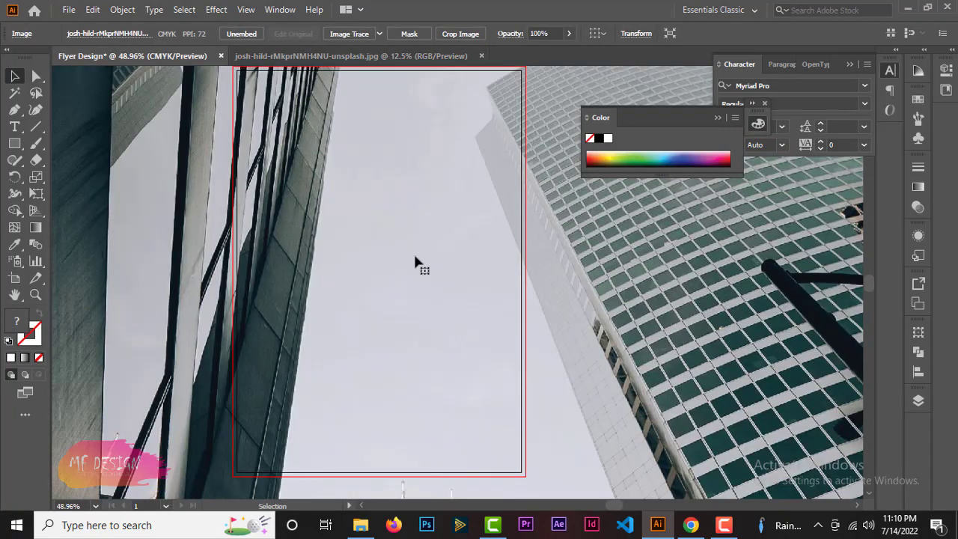
{"action": "key", "text": "ctrl+minus"}
{"action": "key", "text": "ctrl+minus"}
{"action": "key", "text": "ctrl+minus"}
{"action": "key", "text": "ctrl+minus"}
{"action": "key", "text": "ctrl+minus"}
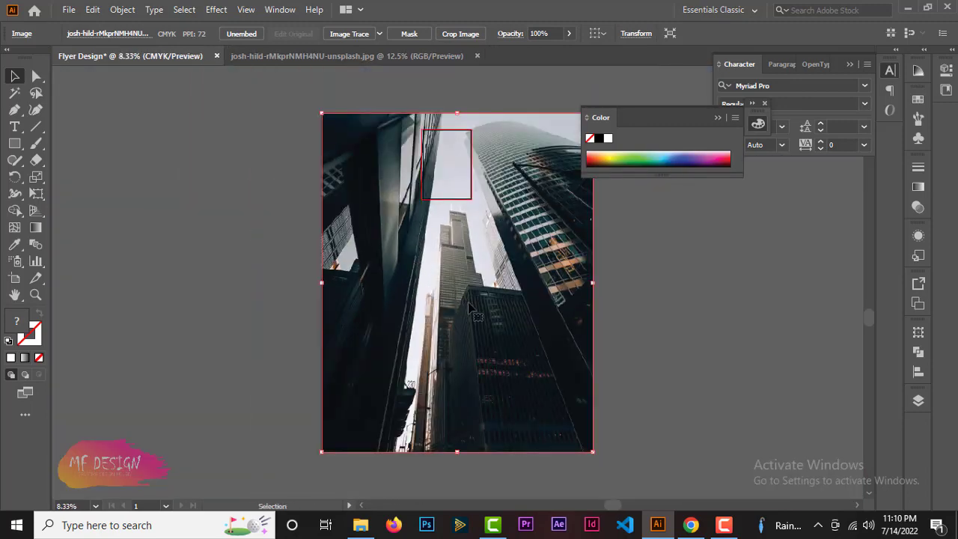
{"action": "left_click_drag", "start_coordinate": [592, 451], "coordinate": [482, 313]}
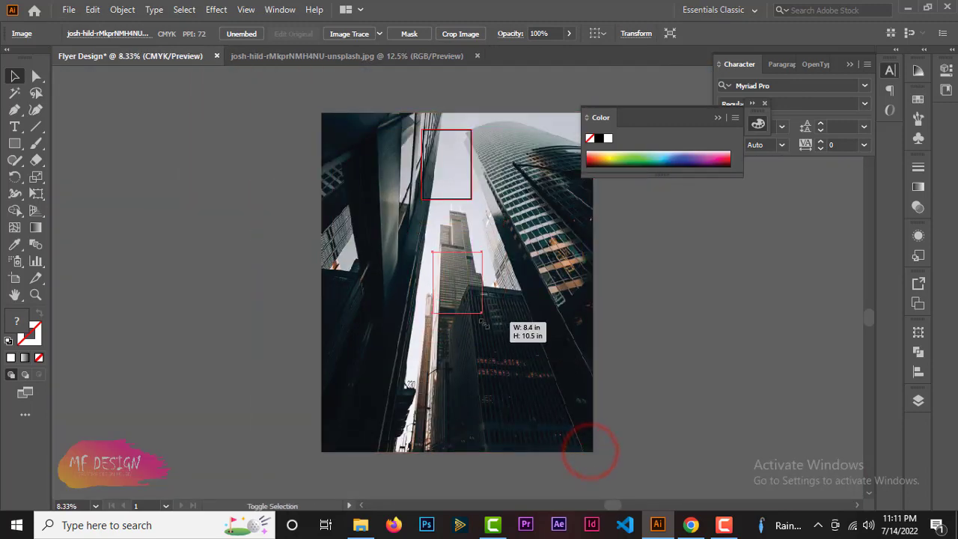
Enlarge and position the photo so it covers the whole navy artboard.
{"action": "key", "text": "ctrl+plus"}
{"action": "key", "text": "ctrl+plus"}
{"action": "key", "text": "ctrl+plus"}
{"action": "key", "text": "ctrl+plus"}
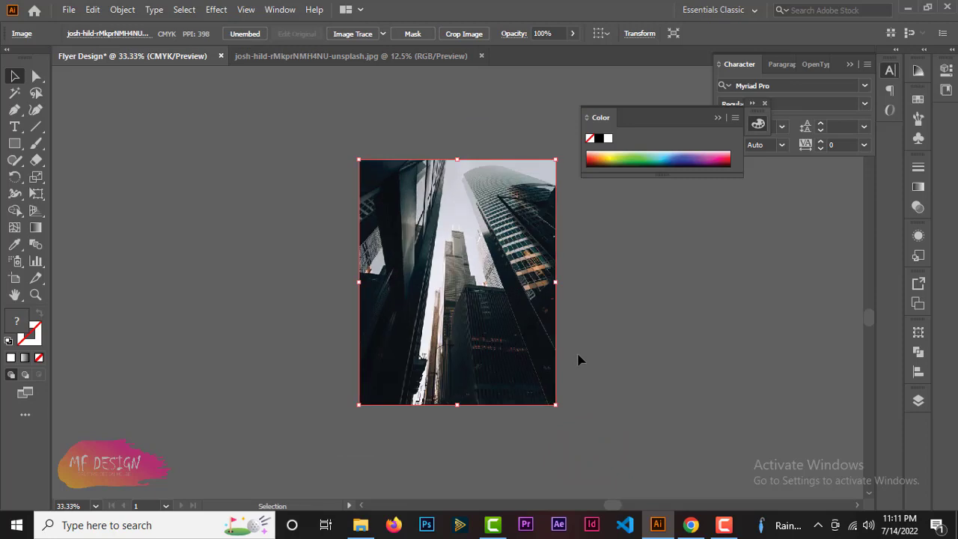
{"action": "scroll", "coordinate": [578, 360], "scroll_direction": "up", "scroll_amount": 5}
{"action": "left_click_drag", "start_coordinate": [485, 447], "coordinate": [460, 275]}
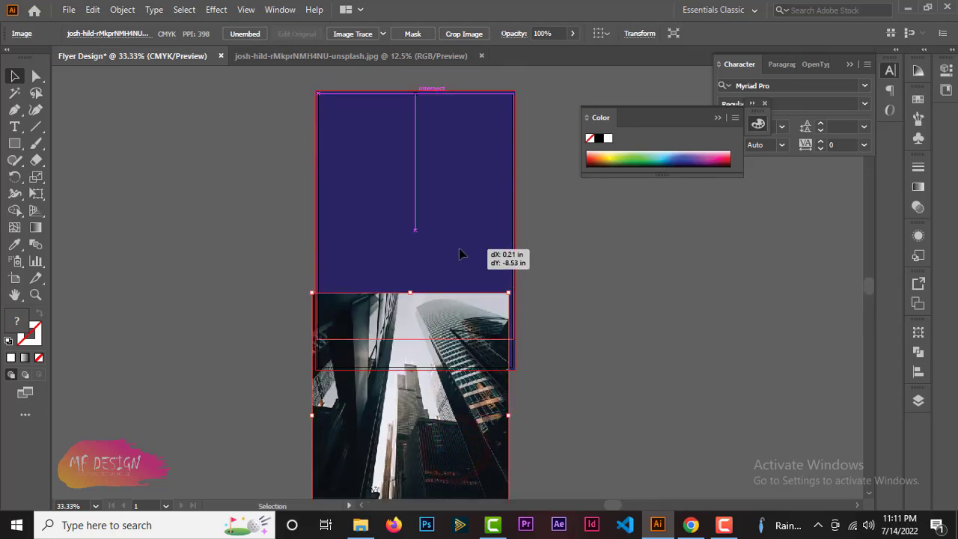
{"action": "left_click_drag", "start_coordinate": [460, 275], "coordinate": [459, 250]}
{"action": "left_click_drag", "start_coordinate": [515, 340], "coordinate": [537, 387]}
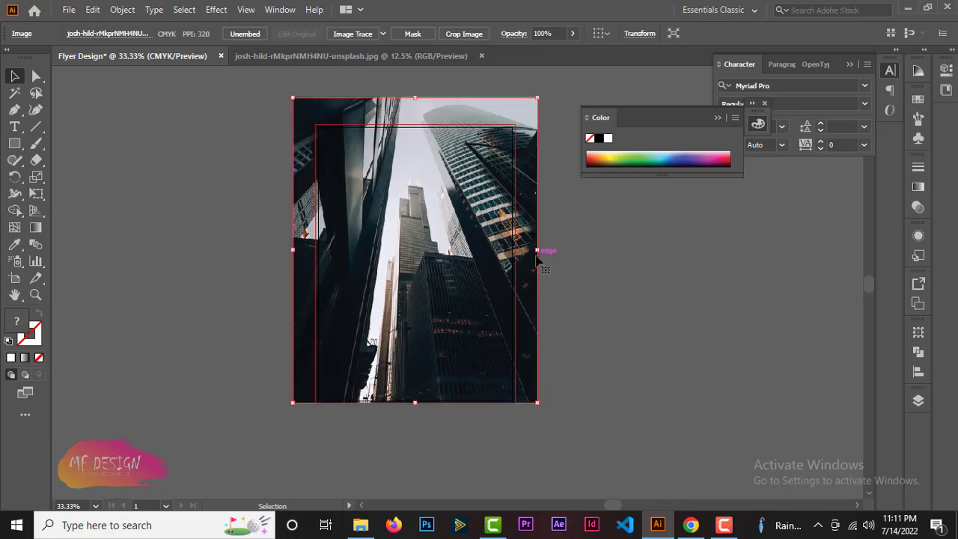
{"action": "left_click_drag", "start_coordinate": [529, 273], "coordinate": [531, 325]}
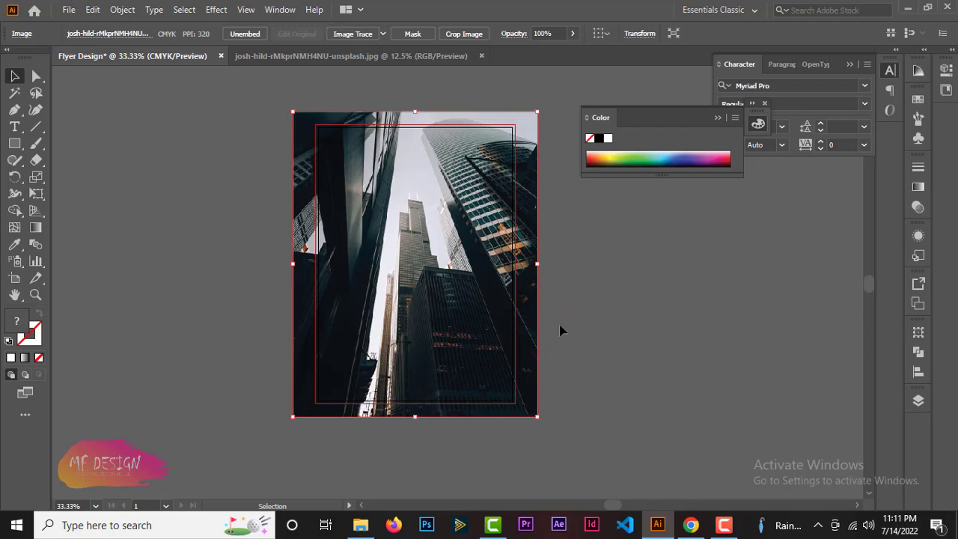
{"action": "key", "text": "ctrl+plus"}
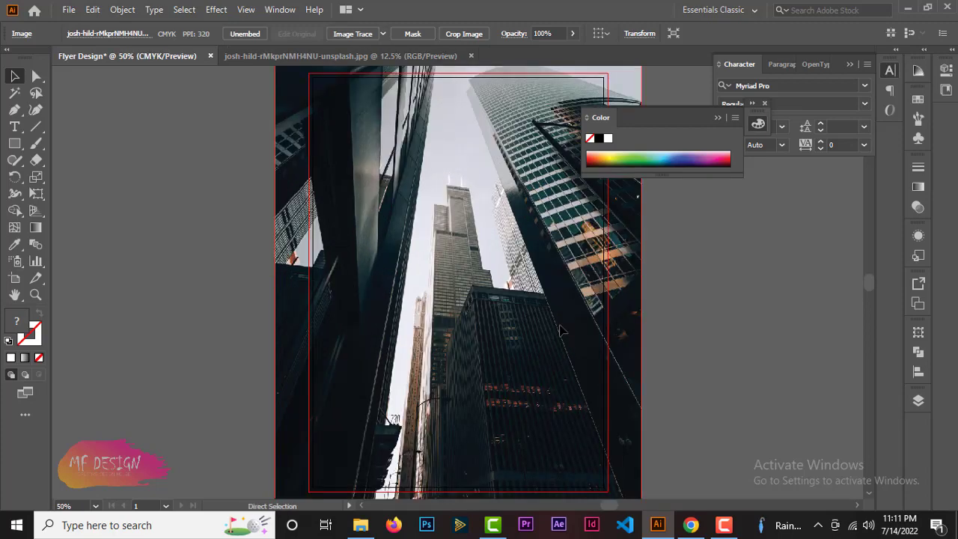
{"action": "key", "text": "ctrl+minus"}
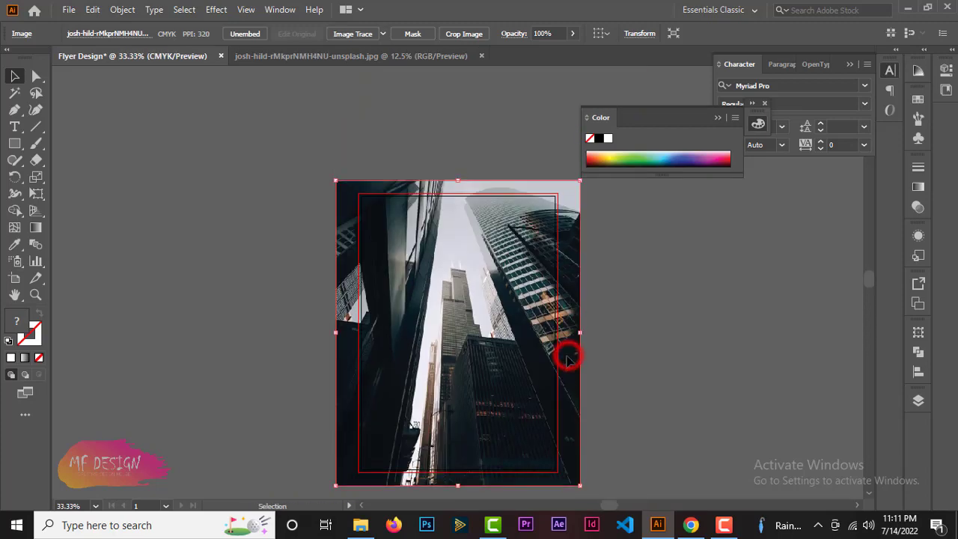
Send the photo to the back, behind the navy rectangle.
{"action": "right_click", "coordinate": [484, 275]}
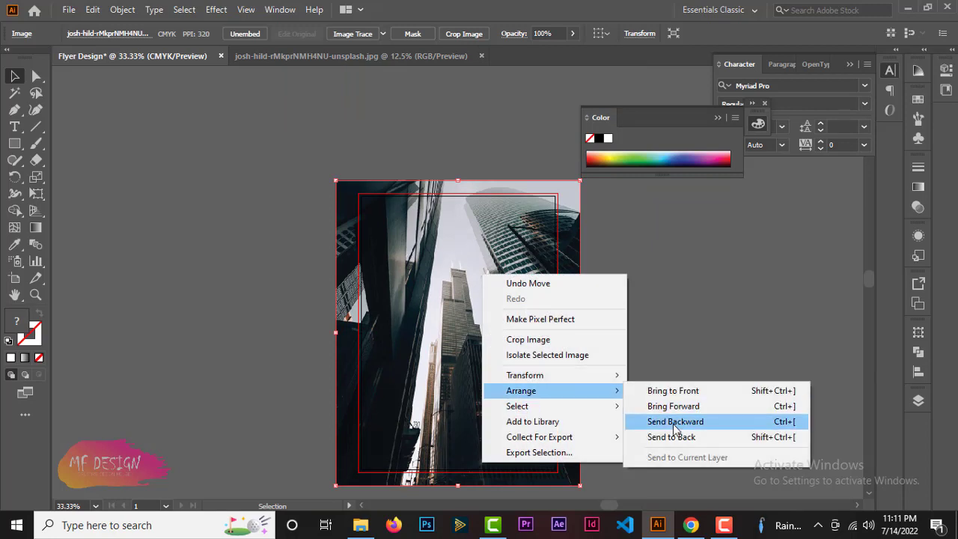
{"action": "left_click", "coordinate": [690, 437]}
{"action": "left_click", "coordinate": [399, 275]}
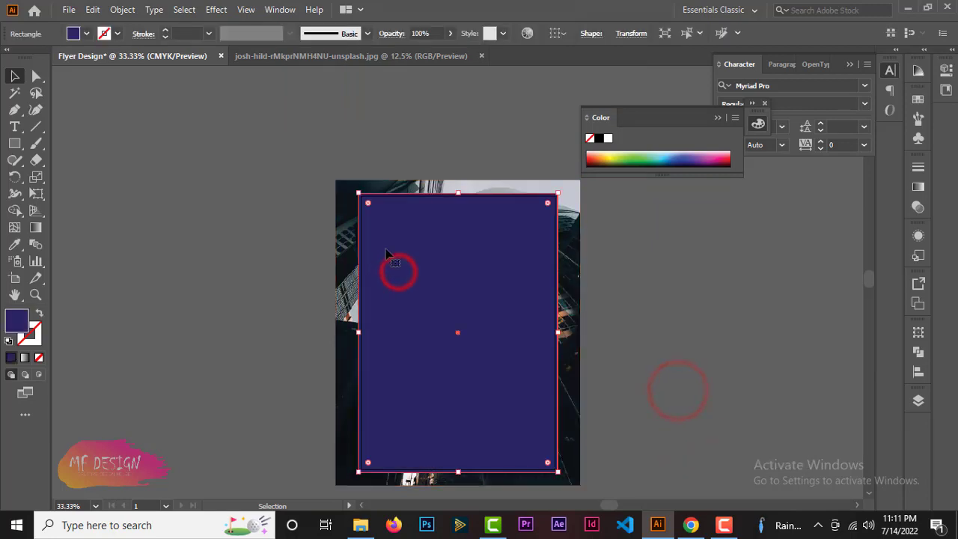
{"action": "left_click", "coordinate": [280, 188]}
Make a clipping mask from the photo and rectangle to trim it to the artboard.
{"action": "left_click_drag", "start_coordinate": [314, 165], "coordinate": [416, 249]}
{"action": "right_click", "coordinate": [416, 250]}
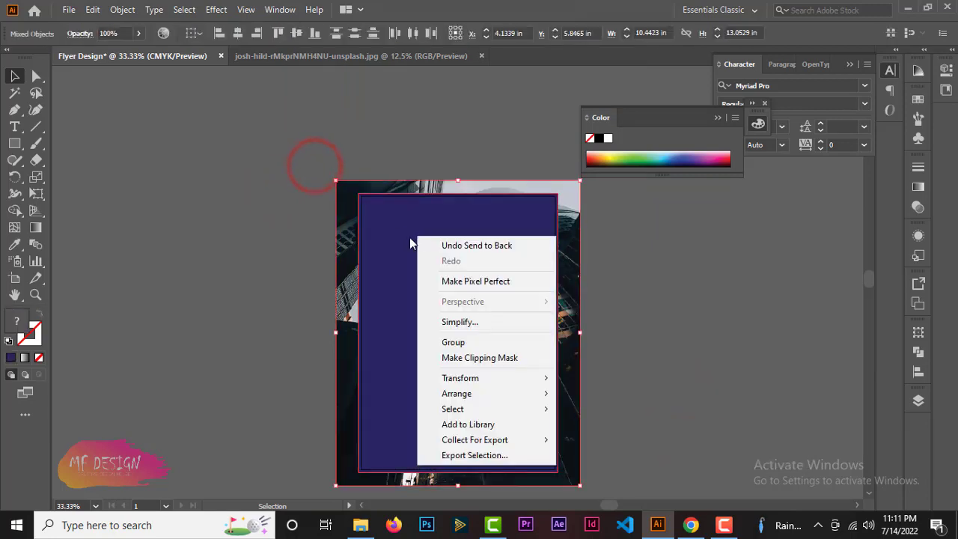
{"action": "left_click", "coordinate": [496, 358]}
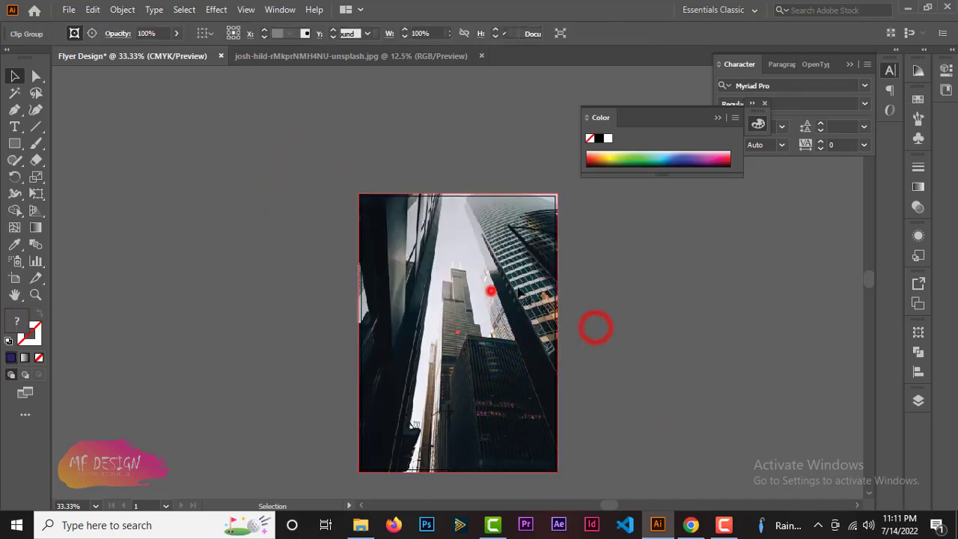
{"action": "left_click", "coordinate": [595, 330]}
{"action": "left_click_drag", "start_coordinate": [629, 301], "coordinate": [555, 274]}
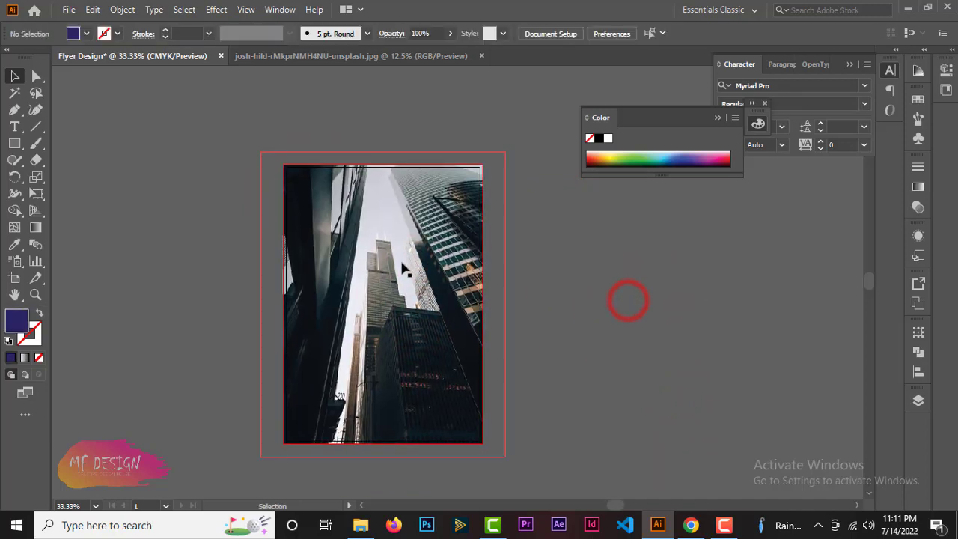
{"action": "left_click", "coordinate": [14, 143]}
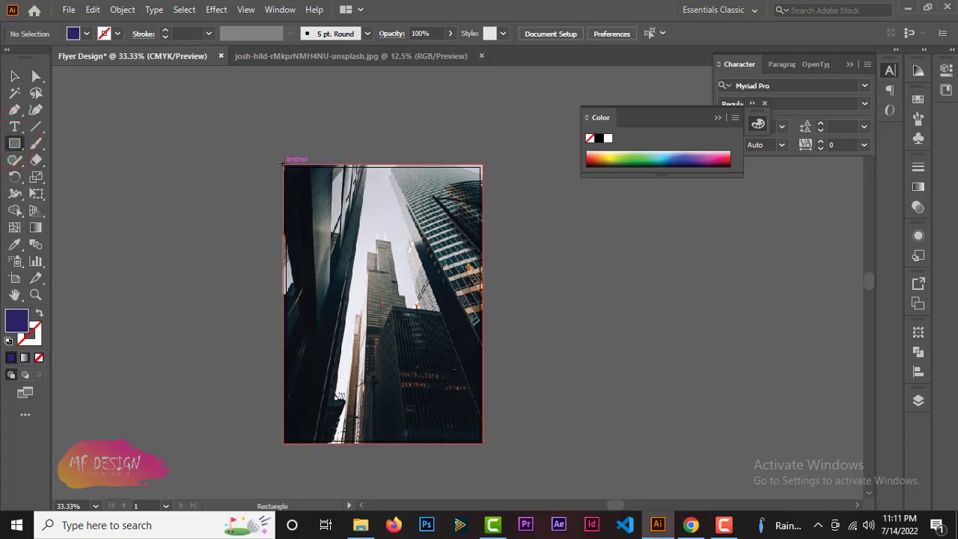
Draw an artboard-sized rectangle and give it a white-to-black linear gradient.
{"action": "mouse_move", "coordinate": [284, 165]}
{"action": "left_mouse_down"}
{"action": "mouse_move", "coordinate": [472, 393]}
{"action": "mouse_move", "coordinate": [483, 444]}
{"action": "left_mouse_up"}
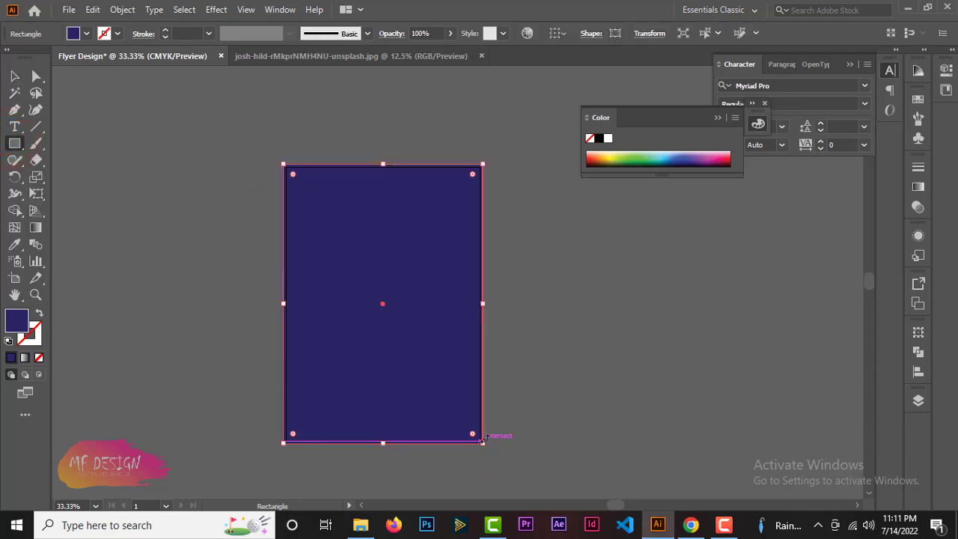
{"action": "left_click", "coordinate": [37, 227]}
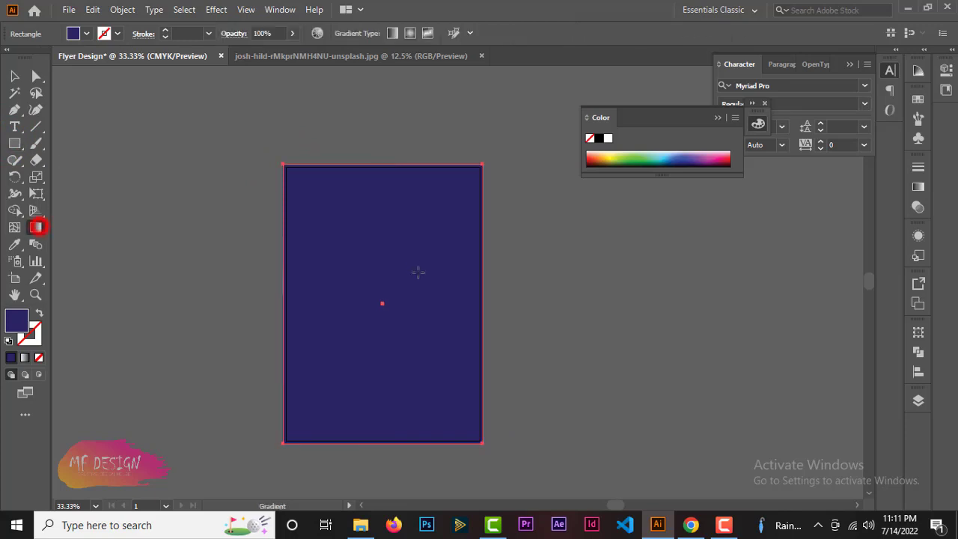
{"action": "left_click", "coordinate": [919, 186]}
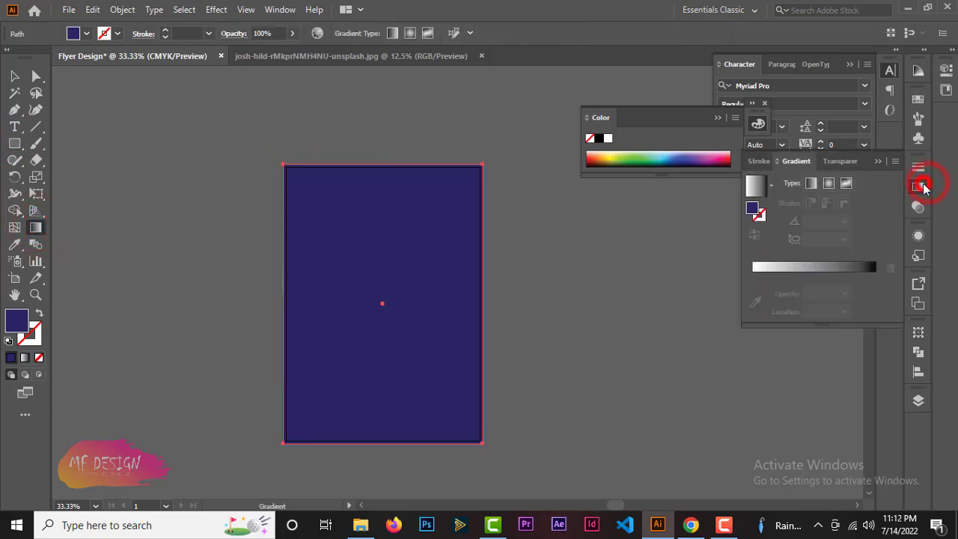
{"action": "left_click", "coordinate": [796, 269]}
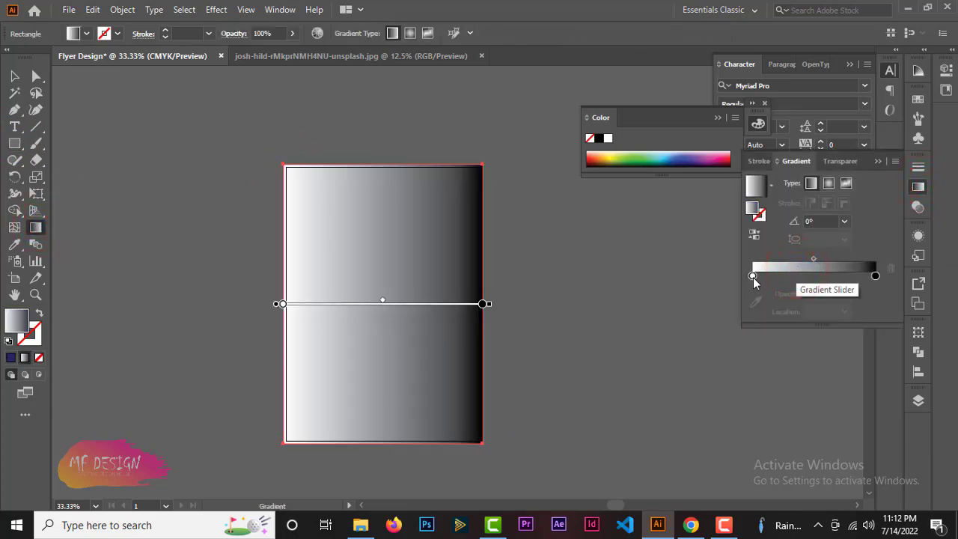
Recolour the left gradient stop to a dark blue-grey.
{"action": "left_click", "coordinate": [753, 277]}
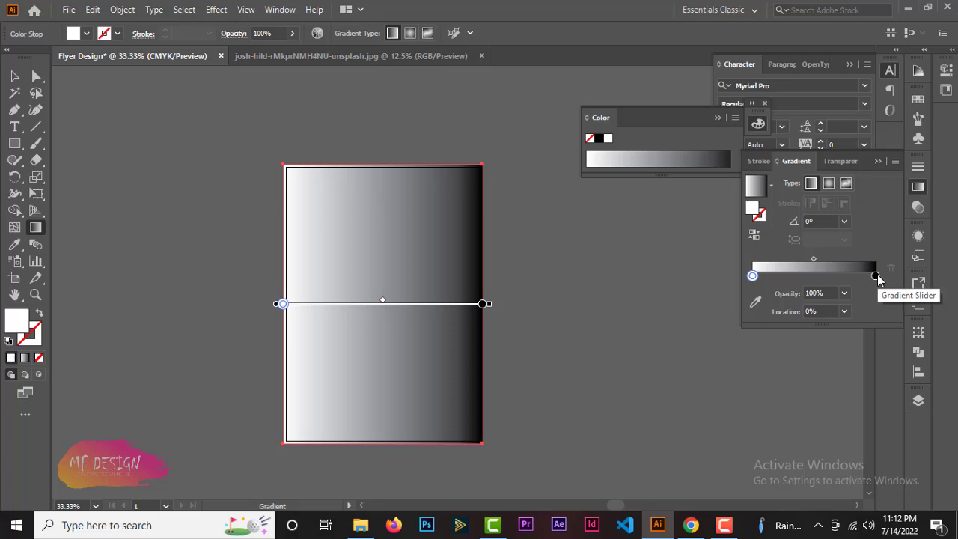
{"action": "left_click", "coordinate": [752, 276]}
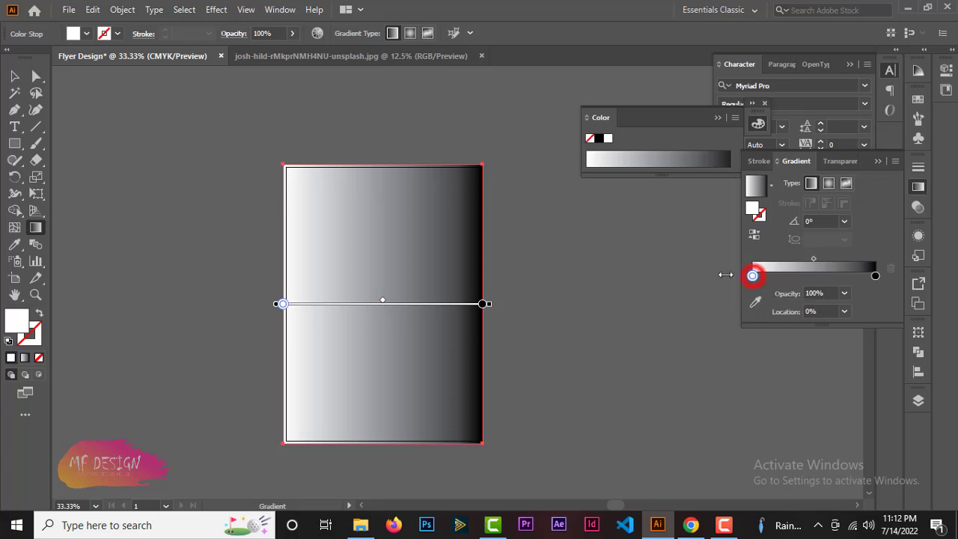
{"action": "double_click", "coordinate": [13, 326]}
{"action": "left_click", "coordinate": [496, 225]}
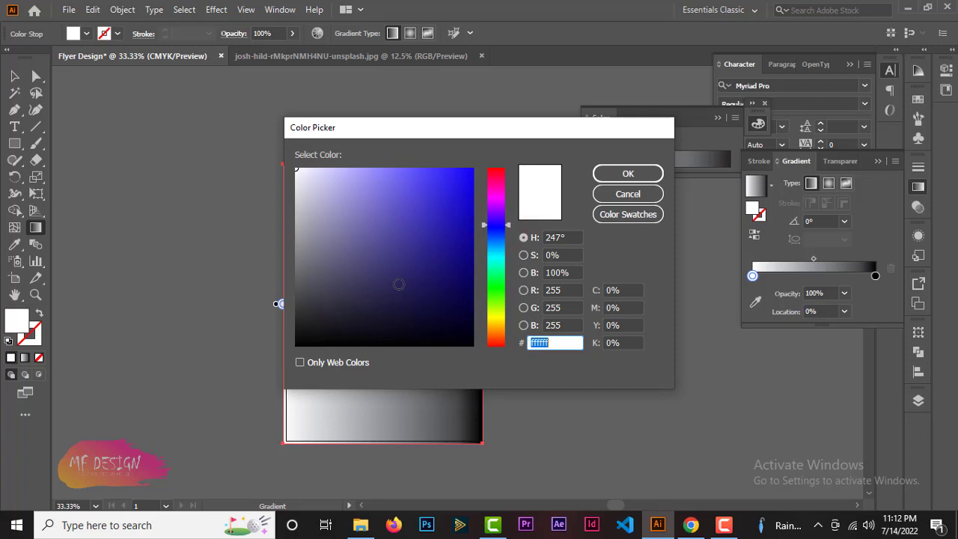
{"action": "left_click", "coordinate": [309, 328]}
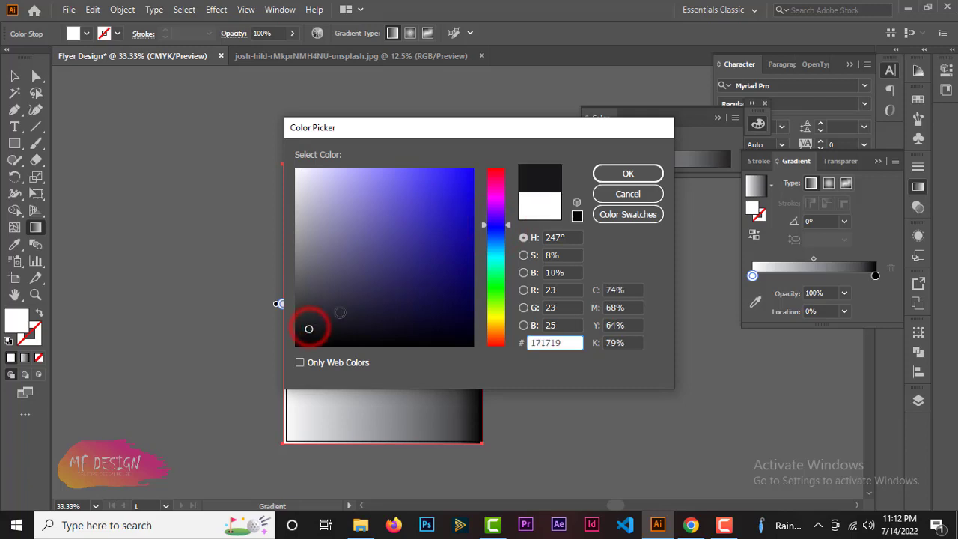
{"action": "left_click_drag", "start_coordinate": [351, 301], "coordinate": [357, 295]}
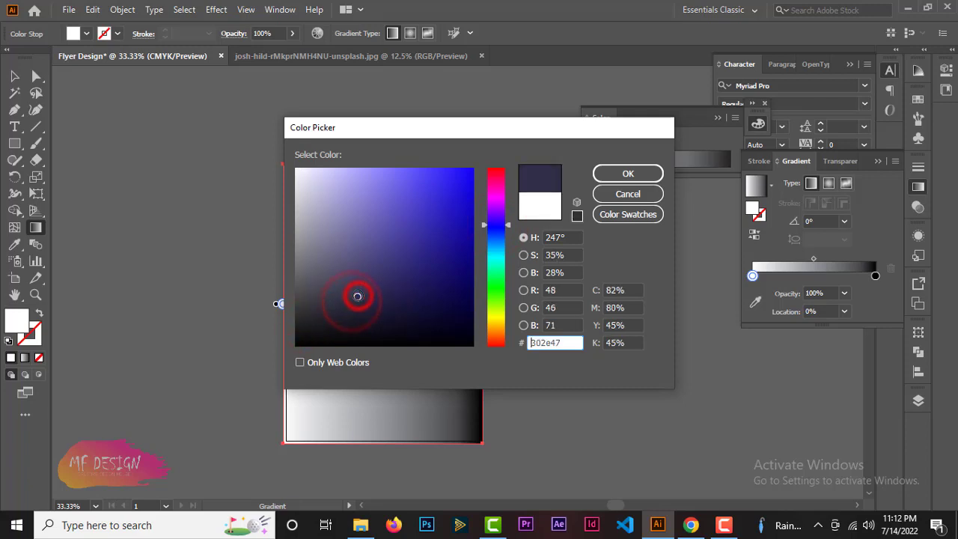
{"action": "left_click", "coordinate": [628, 173]}
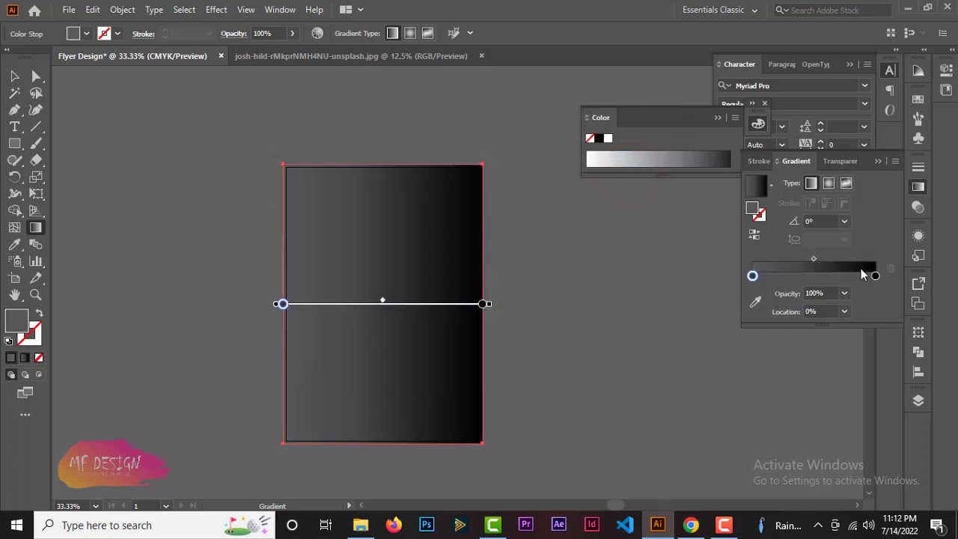
Recolour the right, black gradient stop to a darker purple shade.
{"action": "left_click", "coordinate": [875, 275]}
{"action": "double_click", "coordinate": [11, 320]}
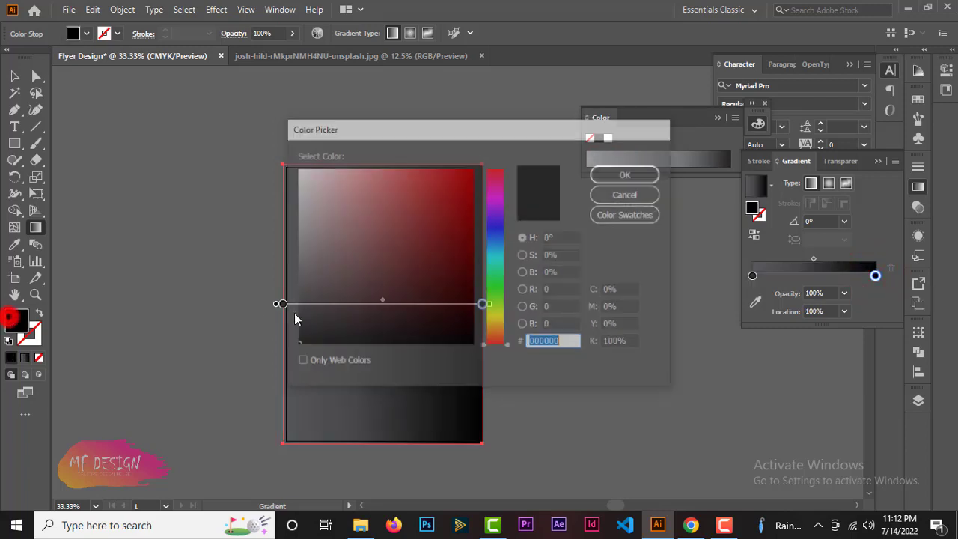
{"action": "left_click", "coordinate": [496, 220]}
{"action": "left_click", "coordinate": [398, 221]}
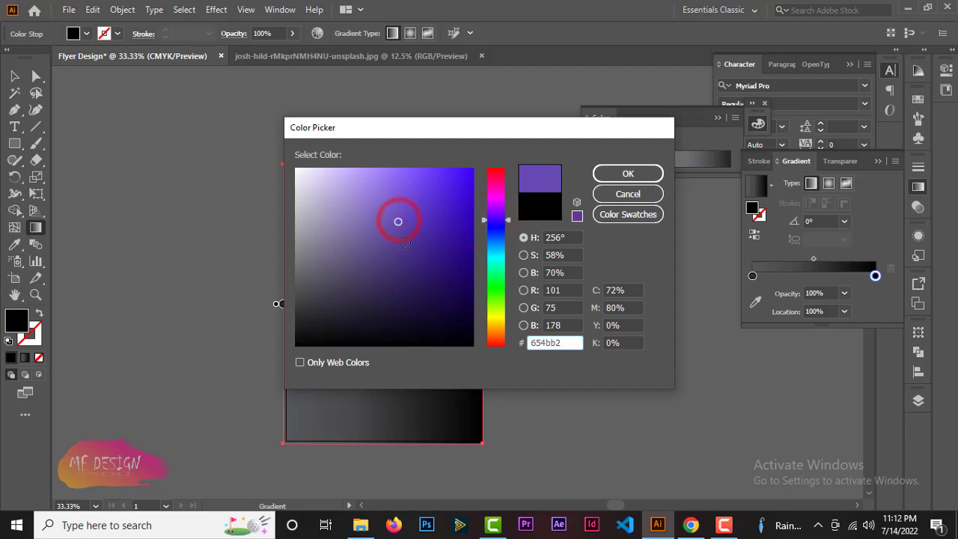
{"action": "left_click", "coordinate": [396, 241]}
{"action": "left_click", "coordinate": [618, 175]}
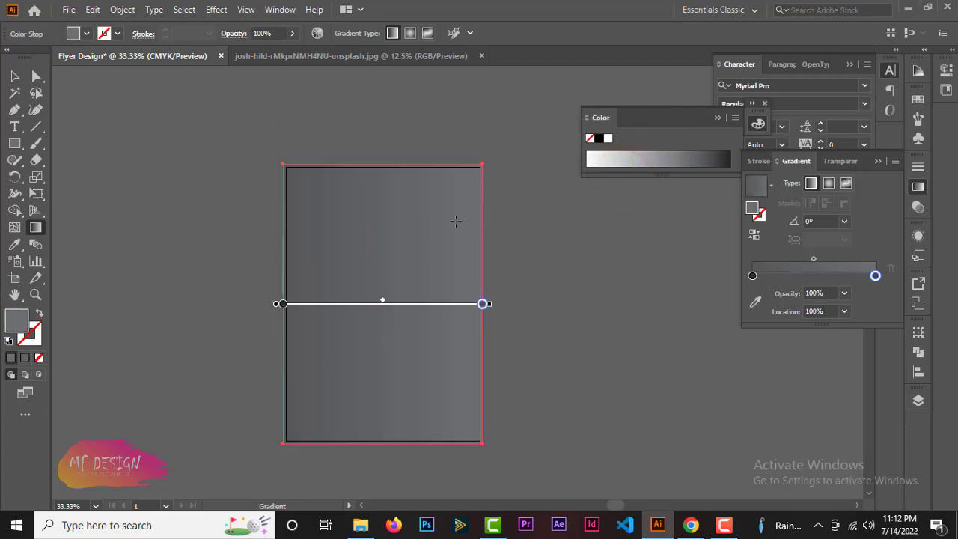
Set the gradient stops to dark navy and dark blue swatches.
{"action": "left_click", "coordinate": [86, 33]}
{"action": "left_click", "coordinate": [107, 68]}
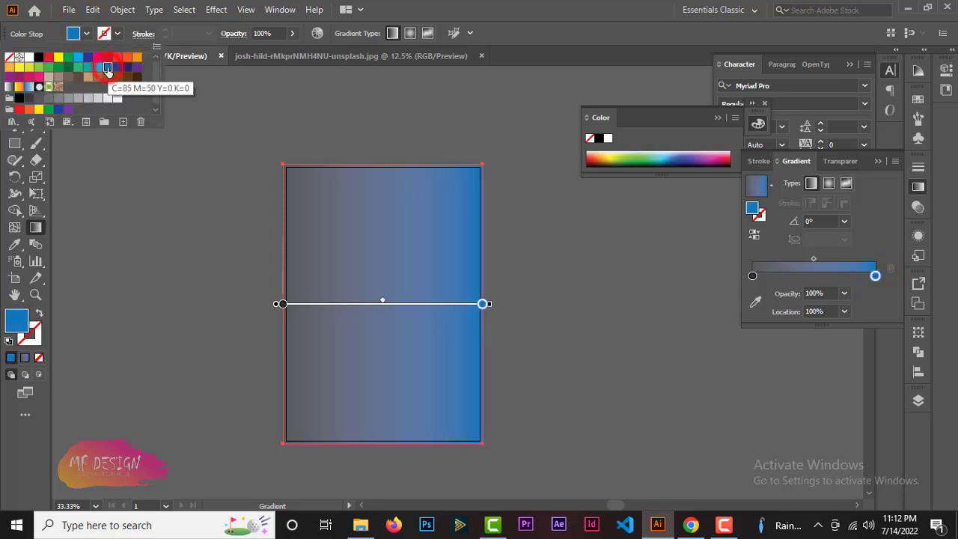
{"action": "left_click", "coordinate": [87, 59]}
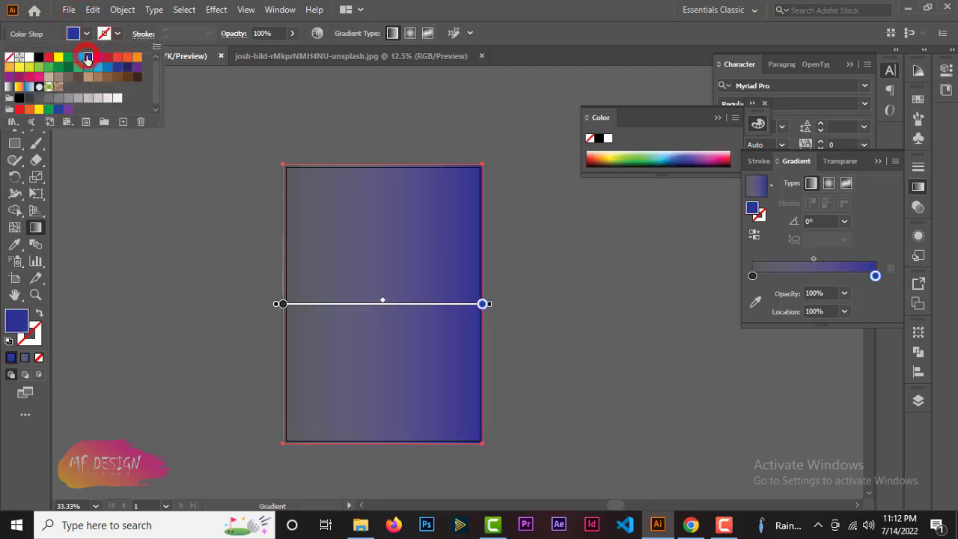
{"action": "left_click", "coordinate": [753, 277]}
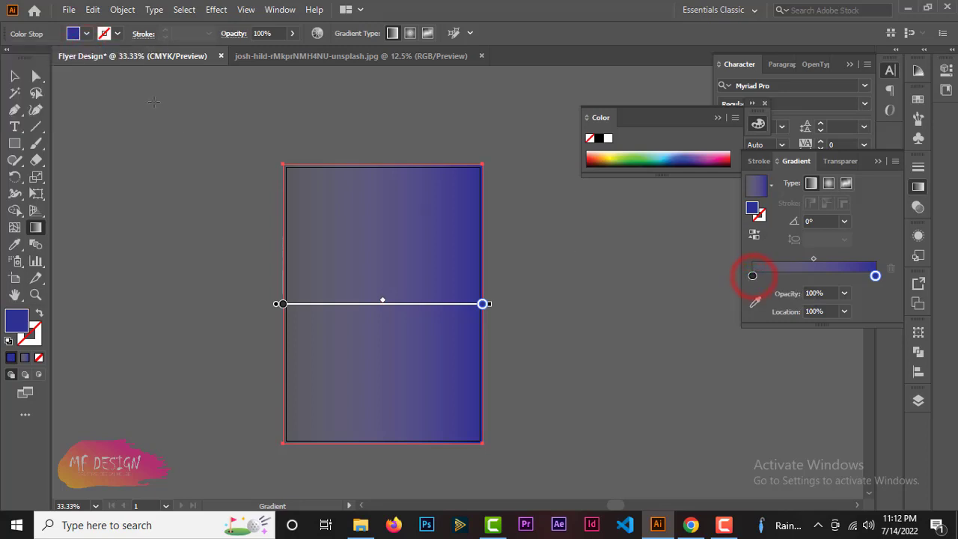
{"action": "left_click", "coordinate": [87, 34]}
{"action": "left_click", "coordinate": [128, 69]}
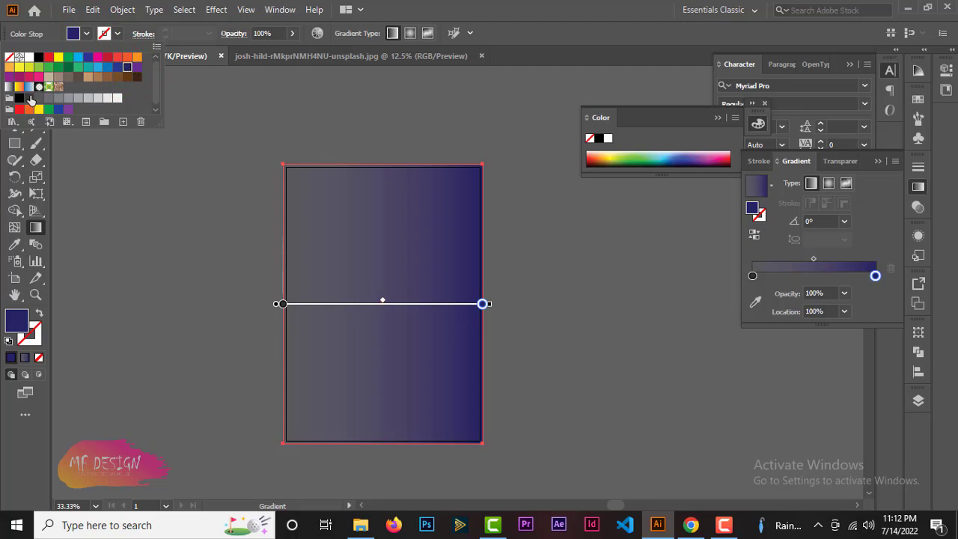
{"action": "left_click", "coordinate": [30, 98]}
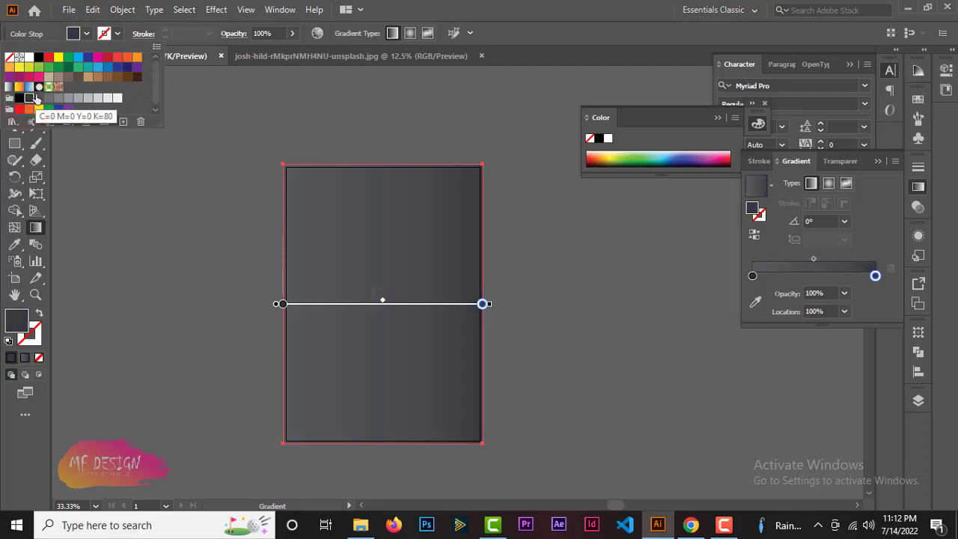
{"action": "left_click", "coordinate": [483, 304]}
{"action": "left_click", "coordinate": [752, 276]}
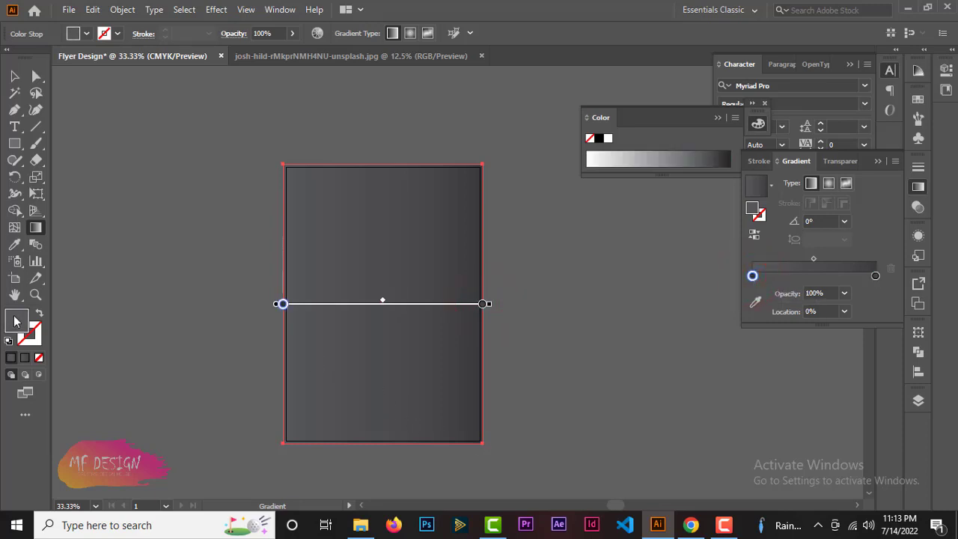
{"action": "left_click", "coordinate": [86, 33]}
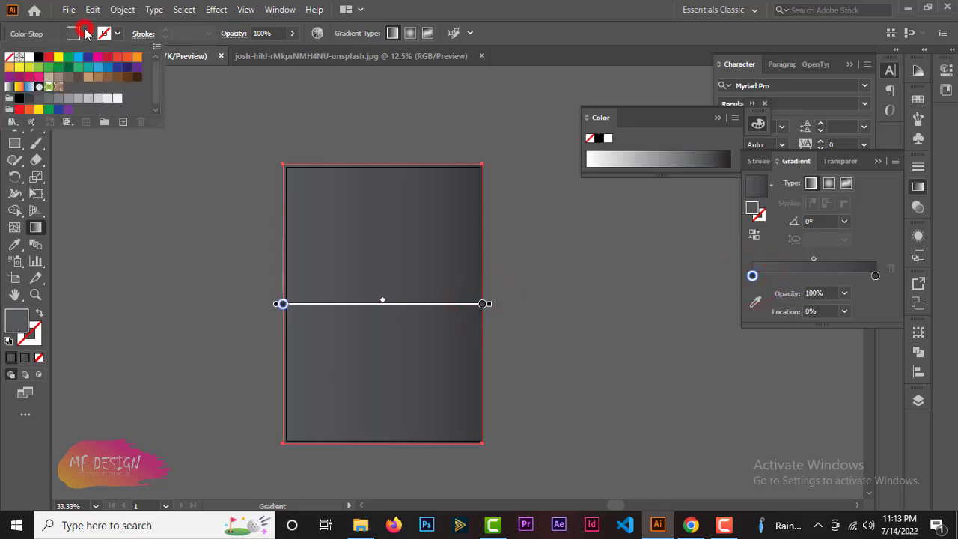
{"action": "left_click", "coordinate": [129, 67]}
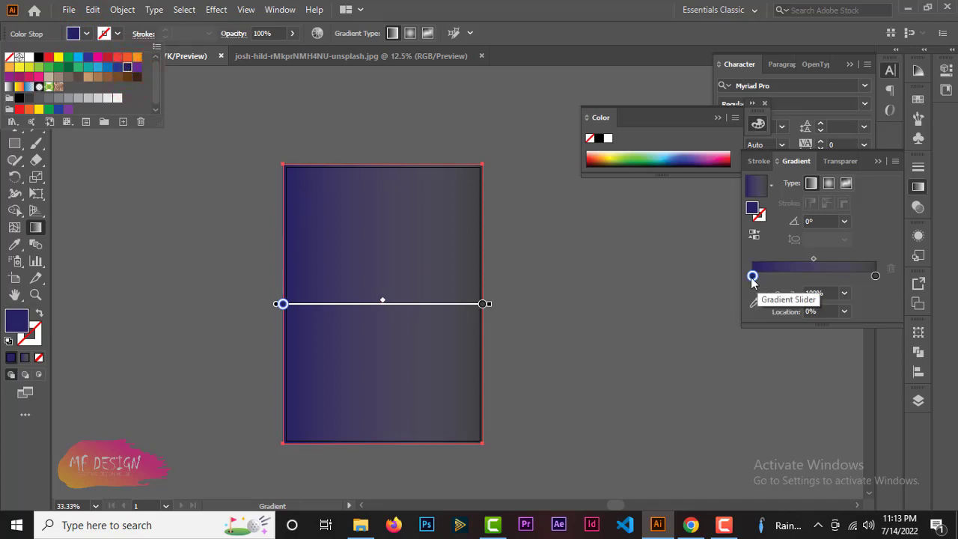
Pick dark navy for the right stop from the Color spectrum and rearrange the stops.
{"action": "left_click", "coordinate": [876, 277]}
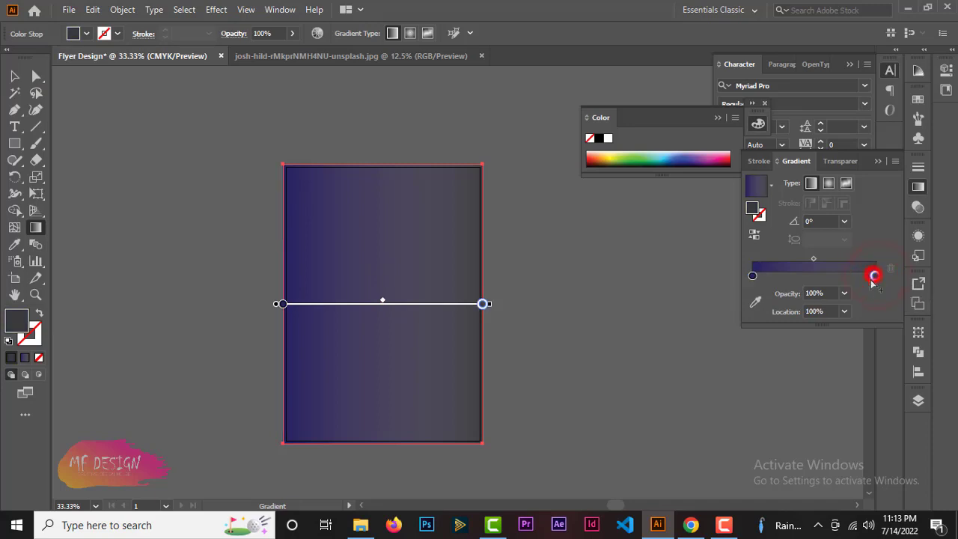
{"action": "left_click", "coordinate": [671, 153]}
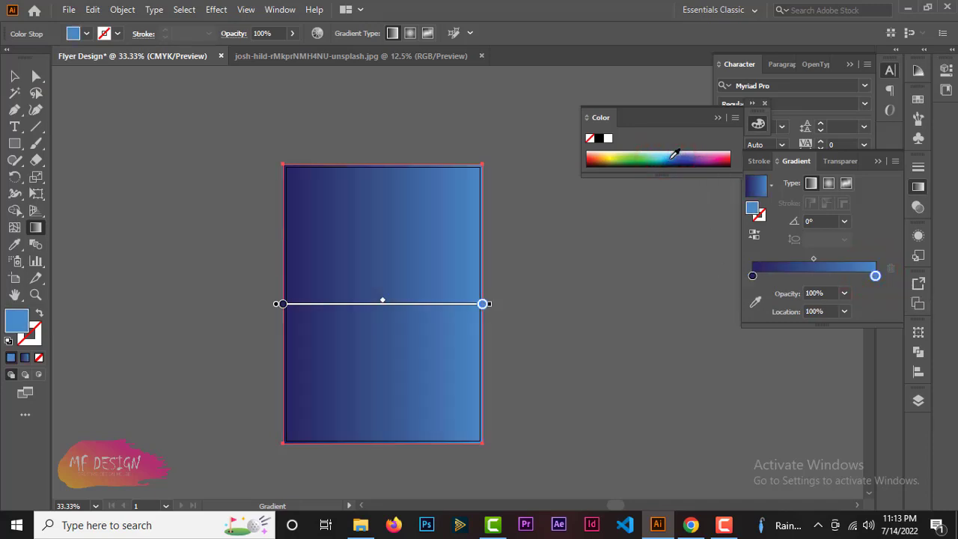
{"action": "left_click", "coordinate": [672, 153]}
{"action": "left_click", "coordinate": [681, 155]}
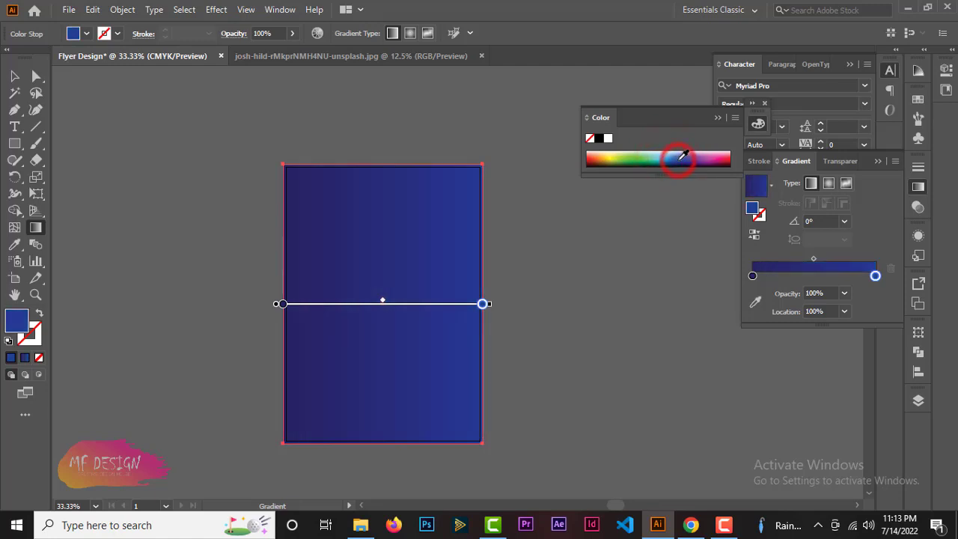
{"action": "left_click", "coordinate": [665, 158]}
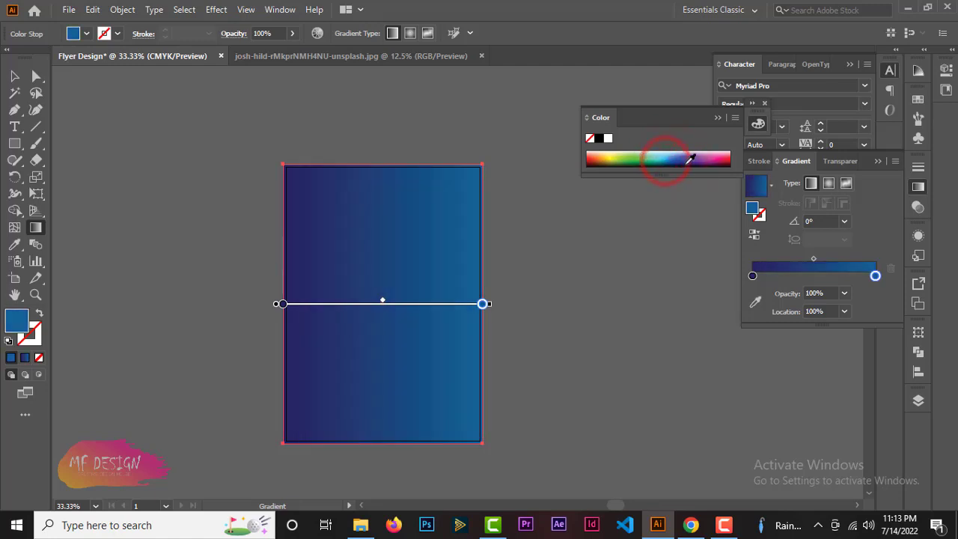
{"action": "left_click", "coordinate": [671, 158]}
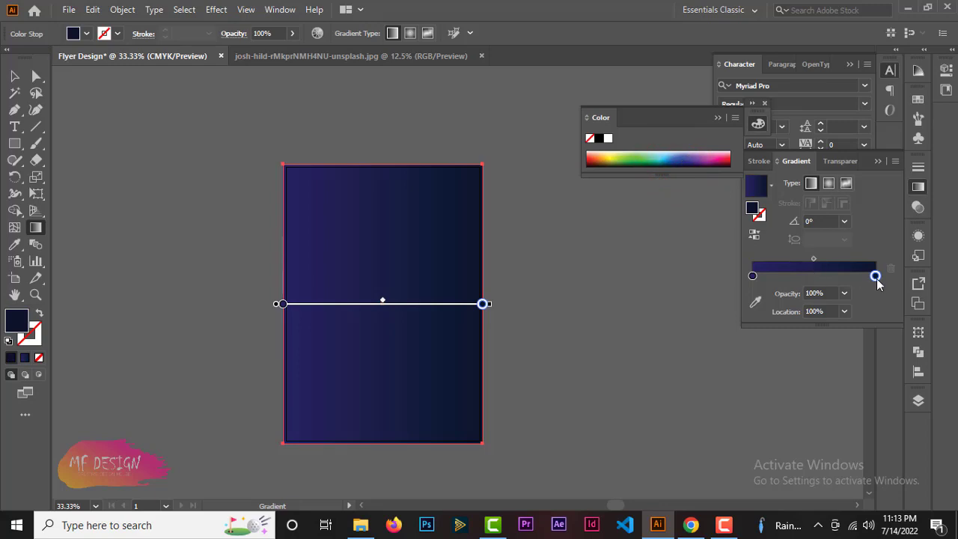
{"action": "mouse_move", "coordinate": [875, 275]}
{"action": "left_mouse_down"}
{"action": "mouse_move", "coordinate": [795, 275]}
{"action": "mouse_move", "coordinate": [875, 275]}
{"action": "left_mouse_up"}
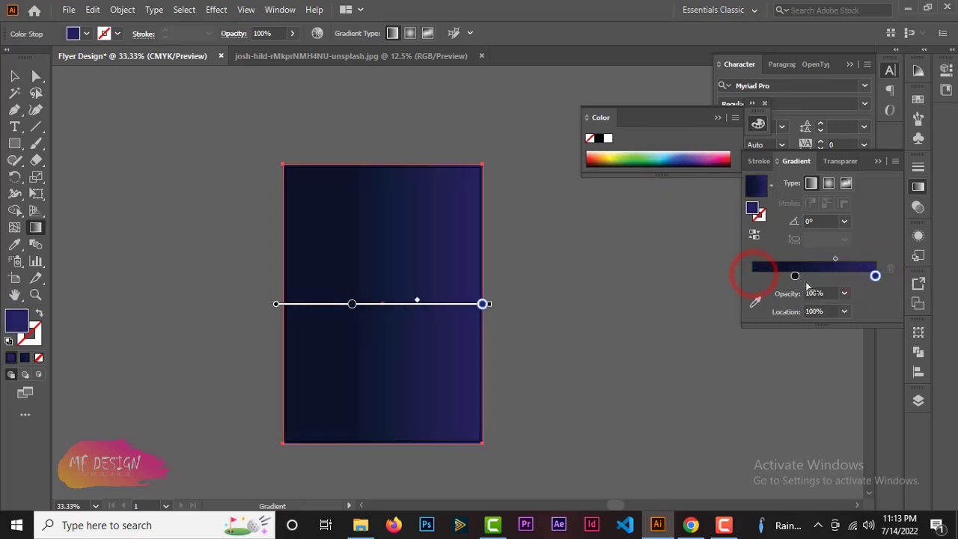
{"action": "left_click_drag", "start_coordinate": [795, 275], "coordinate": [753, 275]}
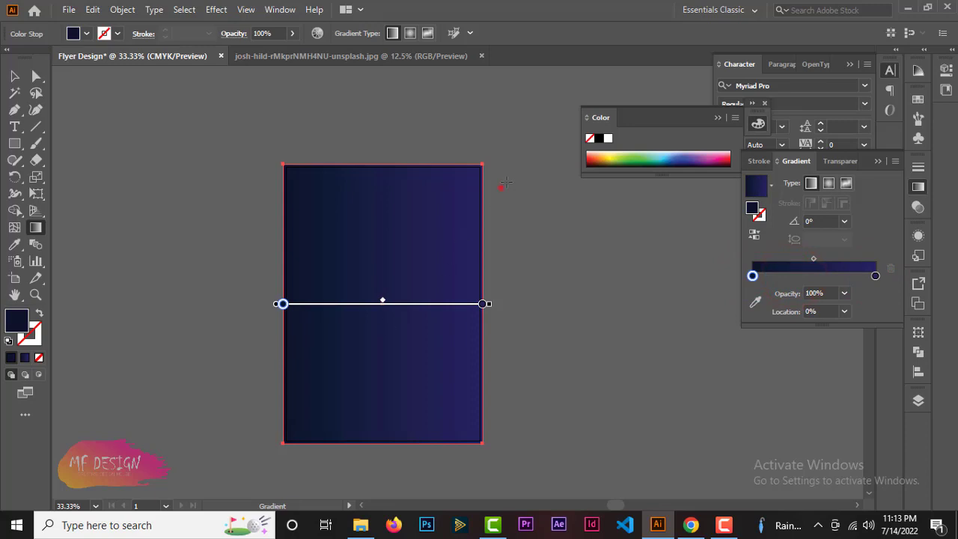
Redraw the gradient diagonally from lower left to upper right at about 27.8°.
{"action": "left_click_drag", "start_coordinate": [506, 182], "coordinate": [321, 367]}
{"action": "left_click_drag", "start_coordinate": [285, 408], "coordinate": [532, 188]}
{"action": "left_click_drag", "start_coordinate": [255, 371], "coordinate": [396, 299]}
{"action": "mouse_move", "coordinate": [267, 336]}
{"action": "left_mouse_down"}
{"action": "mouse_move", "coordinate": [468, 276]}
{"action": "mouse_move", "coordinate": [400, 289]}
{"action": "mouse_move", "coordinate": [449, 280]}
{"action": "left_mouse_up"}
{"action": "left_click_drag", "start_coordinate": [234, 386], "coordinate": [432, 277]}
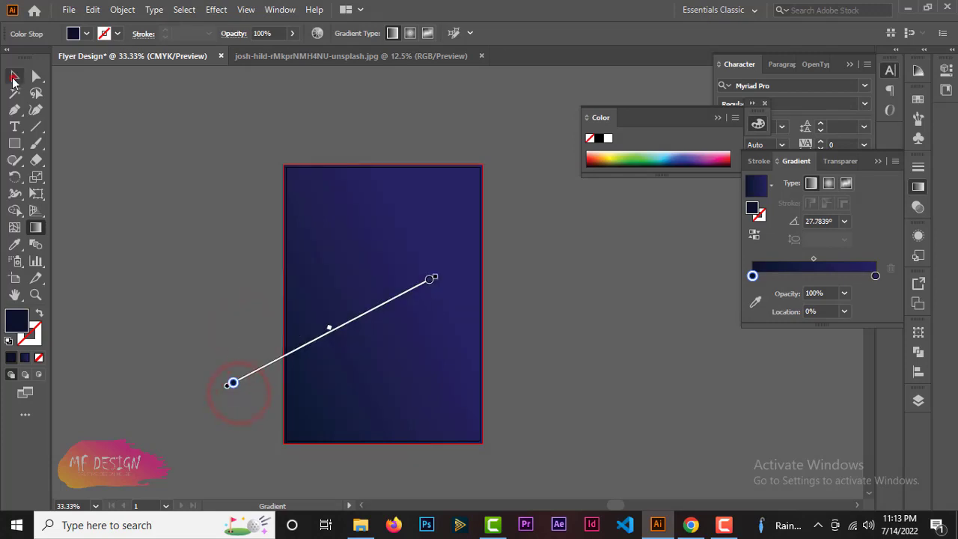
Reselect the gradient rectangle and set its transparency blend mode to Multiply.
{"action": "left_click", "coordinate": [14, 76]}
{"action": "left_click", "coordinate": [577, 267]}
{"action": "left_click", "coordinate": [414, 253]}
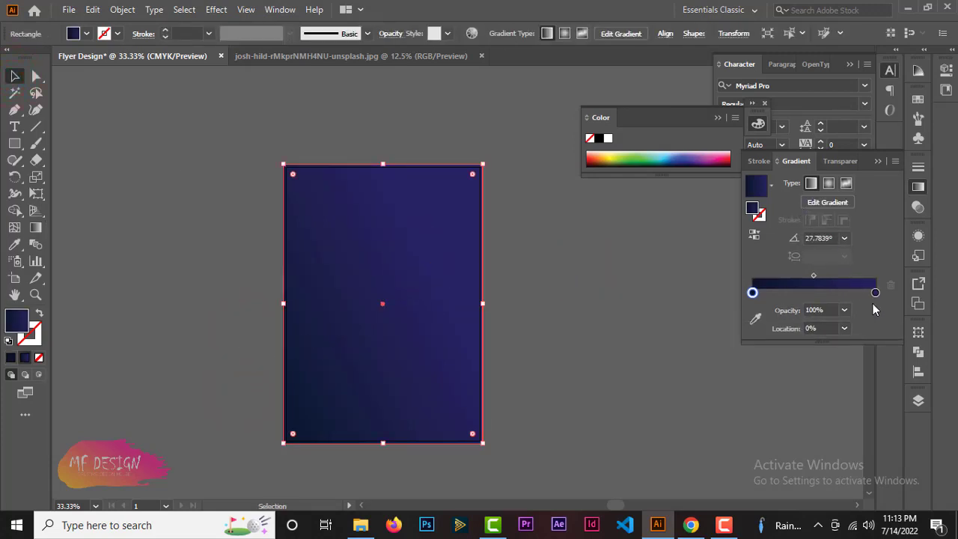
{"action": "left_click", "coordinate": [762, 162]}
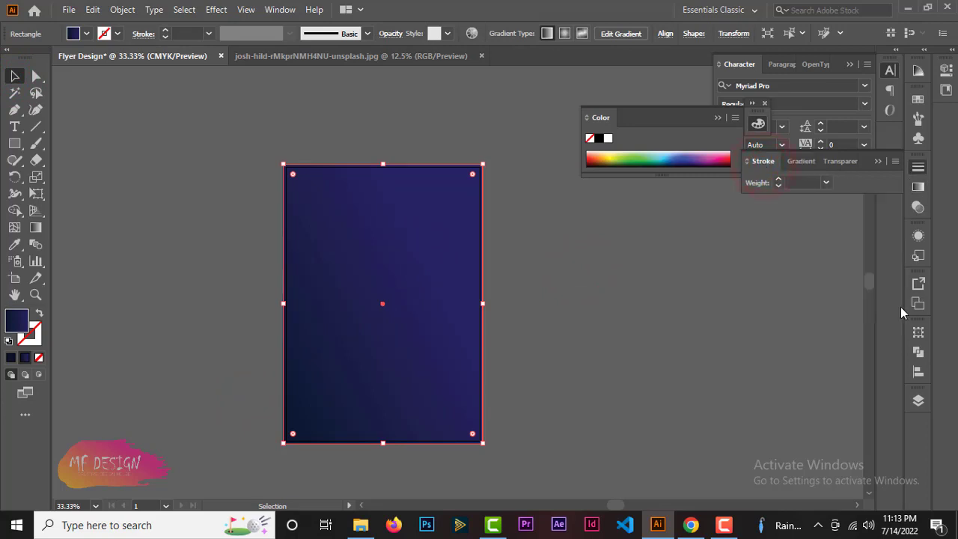
{"action": "left_click", "coordinate": [880, 161]}
{"action": "left_click", "coordinate": [423, 279]}
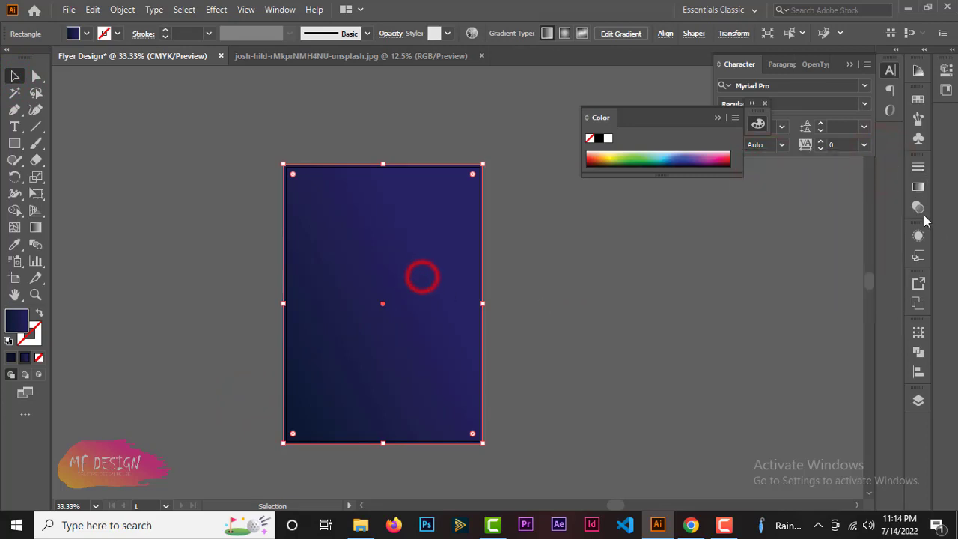
{"action": "left_click", "coordinate": [919, 207]}
{"action": "left_click", "coordinate": [778, 183]}
Blend the navy rectangle with Multiply and raise its opacity to about 77%.
{"action": "left_click", "coordinate": [774, 232]}
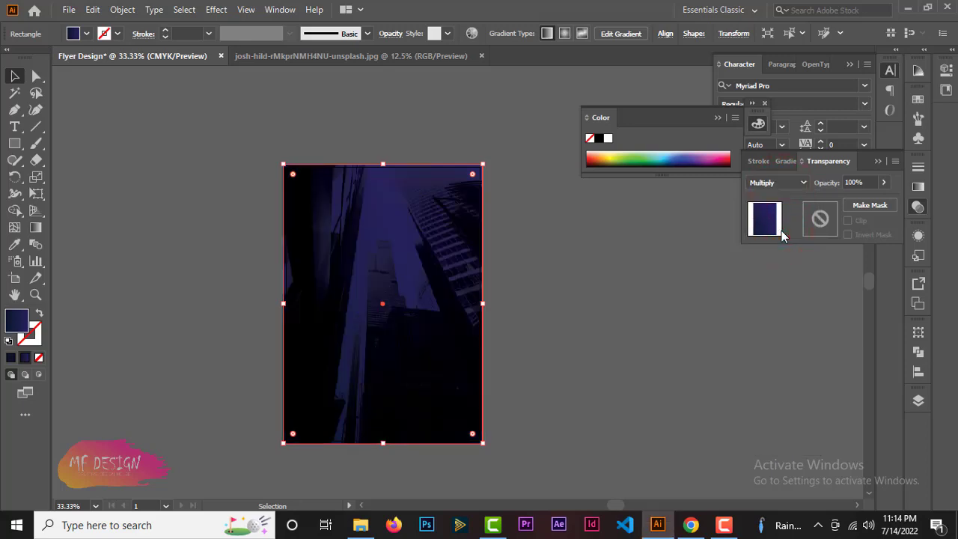
{"action": "left_click", "coordinate": [883, 182]}
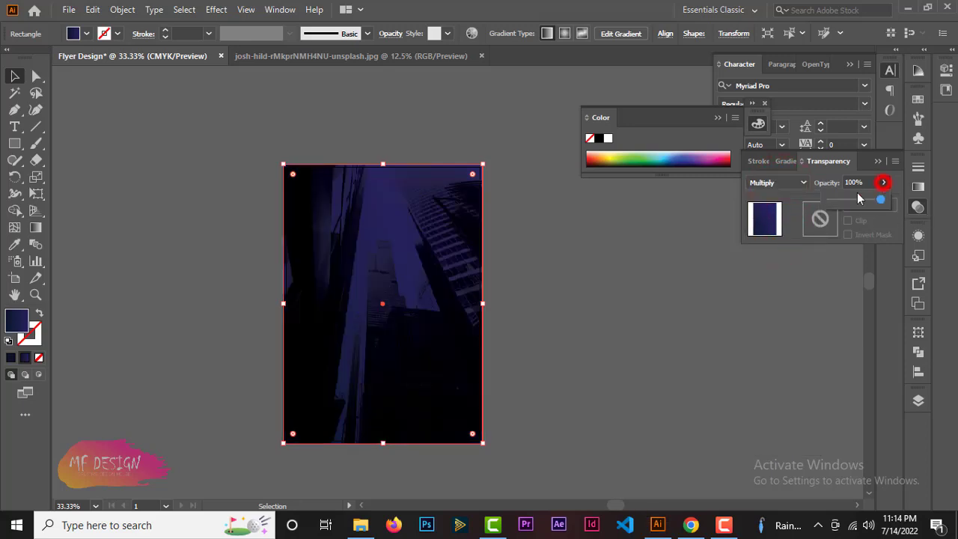
{"action": "left_click_drag", "start_coordinate": [851, 202], "coordinate": [863, 203]}
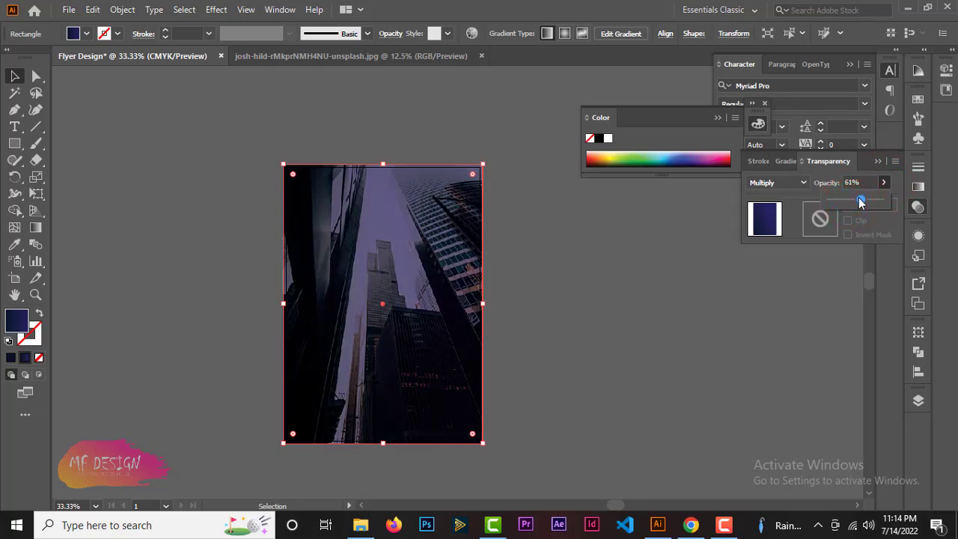
{"action": "left_click_drag", "start_coordinate": [861, 204], "coordinate": [868, 204]}
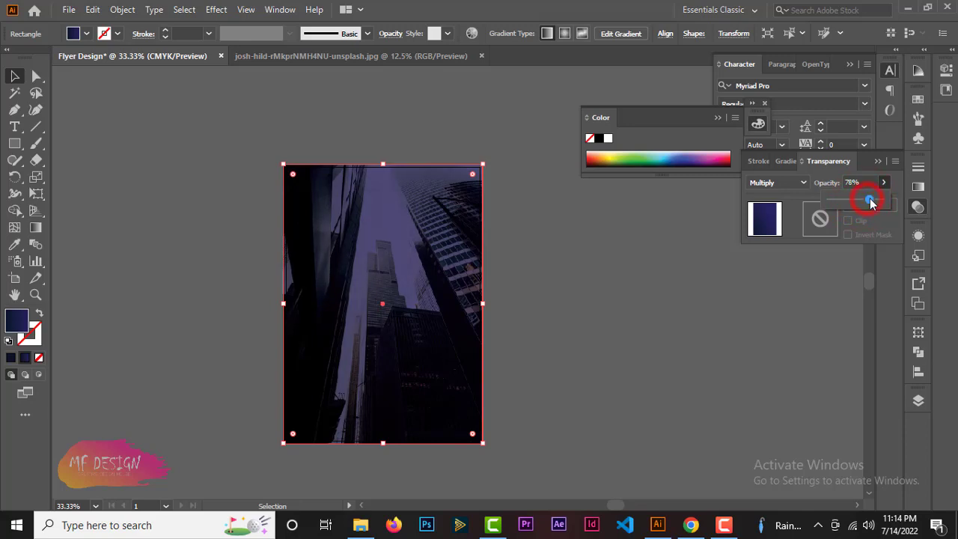
{"action": "left_click", "coordinate": [37, 228]}
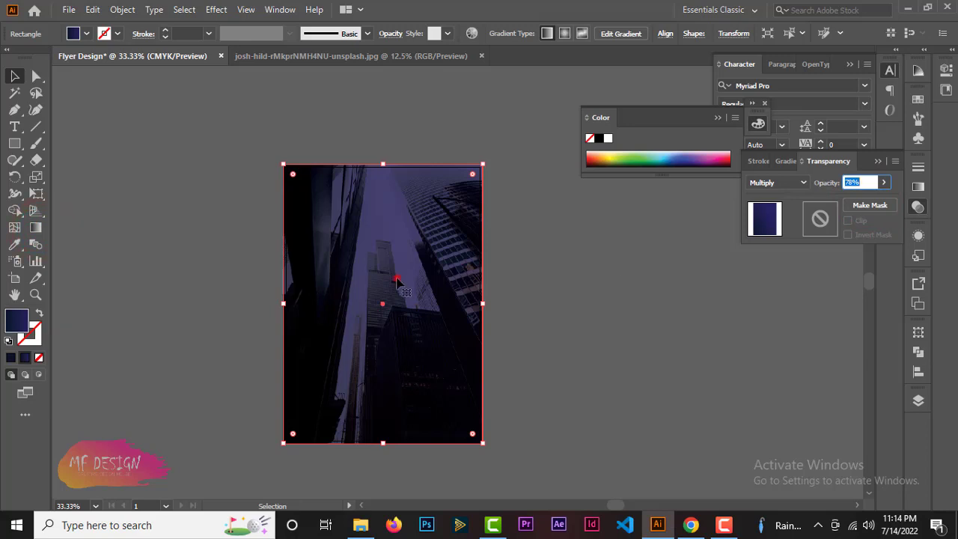
Redraw the overlay's gradient in a shallower direction across the photo.
{"action": "left_click", "coordinate": [396, 278]}
{"action": "left_click", "coordinate": [35, 229]}
{"action": "left_click", "coordinate": [256, 317]}
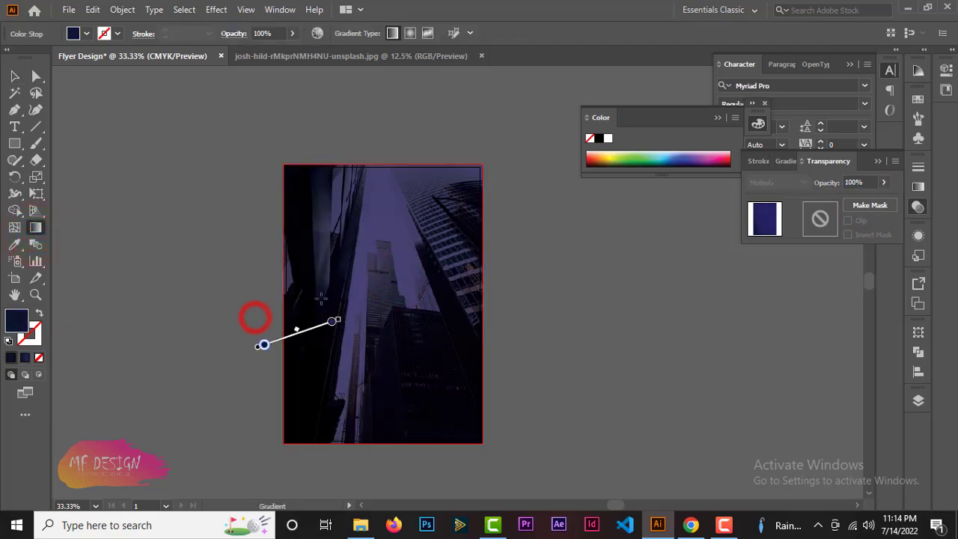
{"action": "left_click_drag", "start_coordinate": [251, 367], "coordinate": [462, 216]}
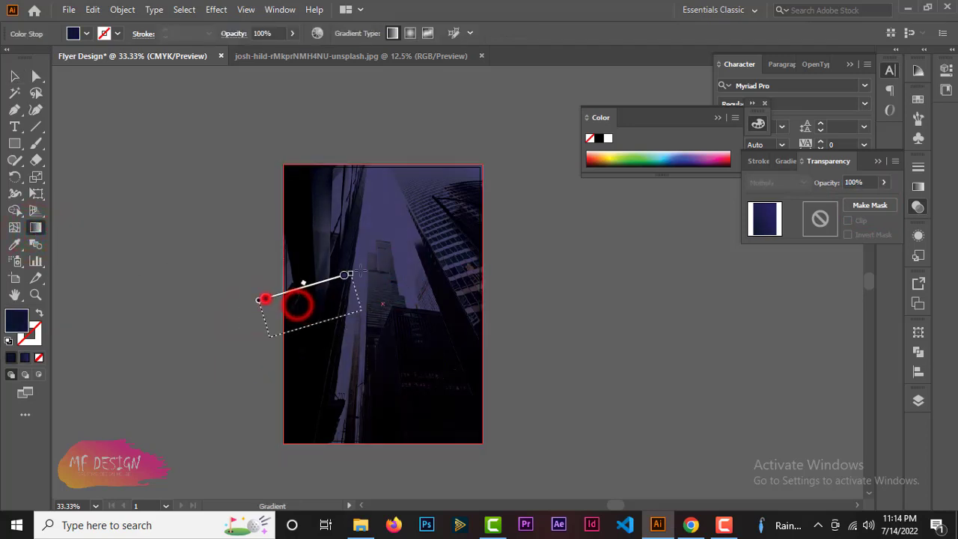
{"action": "left_click_drag", "start_coordinate": [297, 304], "coordinate": [490, 210]}
{"action": "mouse_move", "coordinate": [280, 342]}
{"action": "left_mouse_down"}
{"action": "mouse_move", "coordinate": [278, 282]}
{"action": "mouse_move", "coordinate": [500, 267]}
{"action": "left_mouse_up"}
Reselect the navy overlay rectangle and lower its opacity to 72%.
{"action": "left_click", "coordinate": [14, 76]}
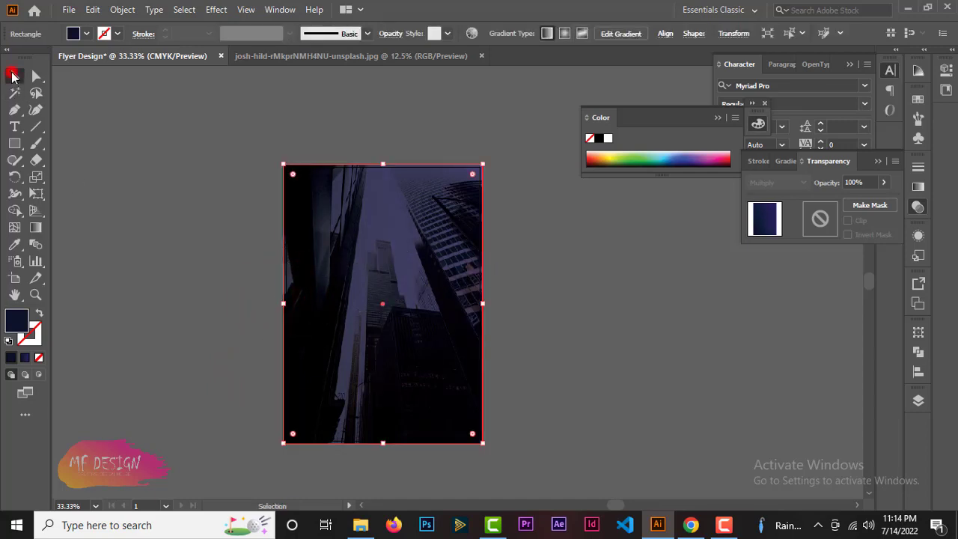
{"action": "left_click", "coordinate": [689, 274]}
{"action": "left_click", "coordinate": [568, 335]}
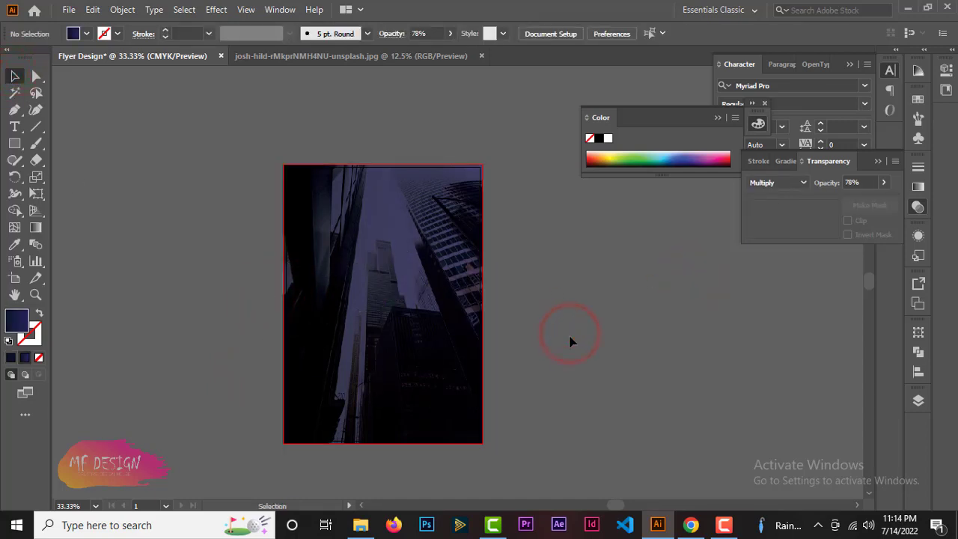
{"action": "left_click", "coordinate": [456, 233]}
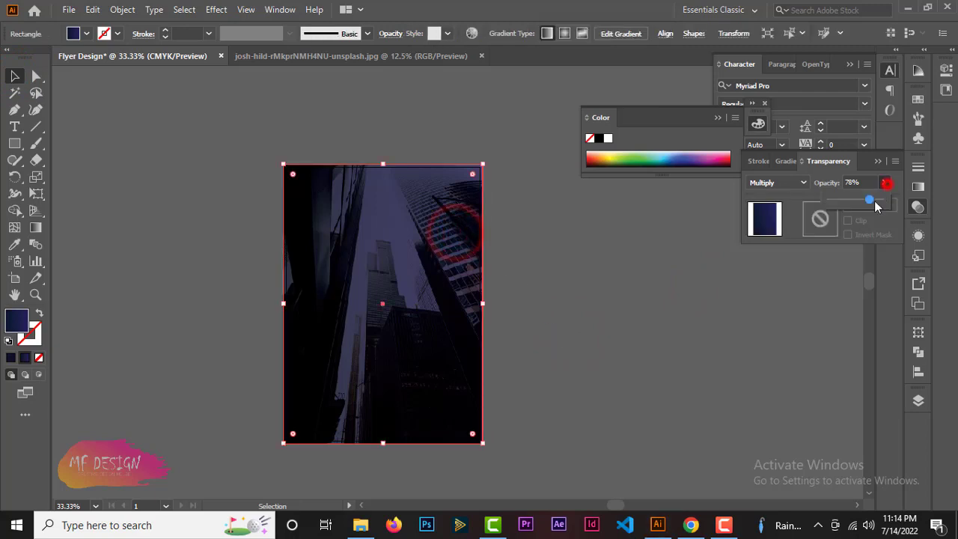
{"action": "mouse_move", "coordinate": [883, 182]}
{"action": "left_mouse_down"}
{"action": "mouse_move", "coordinate": [875, 202]}
{"action": "mouse_move", "coordinate": [864, 202]}
{"action": "left_mouse_up"}
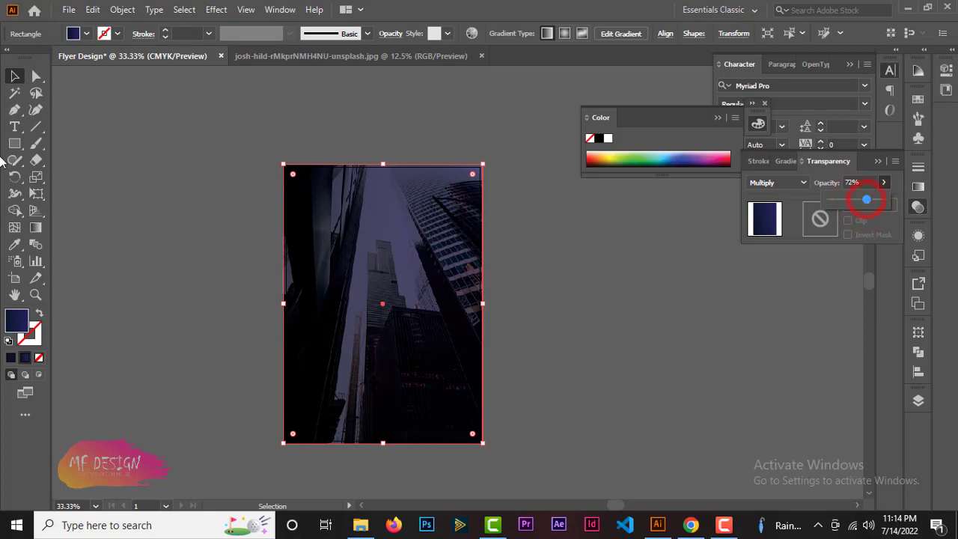
{"action": "left_click", "coordinate": [13, 75]}
{"action": "left_click", "coordinate": [567, 278]}
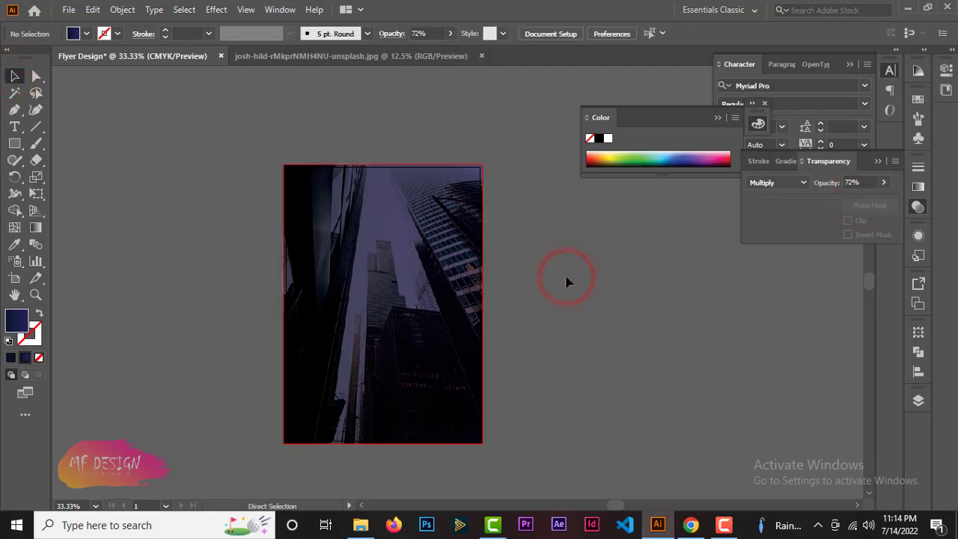
Marquee-select the city photo and navy overlay, then lock them via Object > Lock > Selection.
{"action": "key", "text": "ctrl+plus"}
{"action": "scroll", "coordinate": [574, 317], "scroll_direction": "down", "scroll_amount": 2}
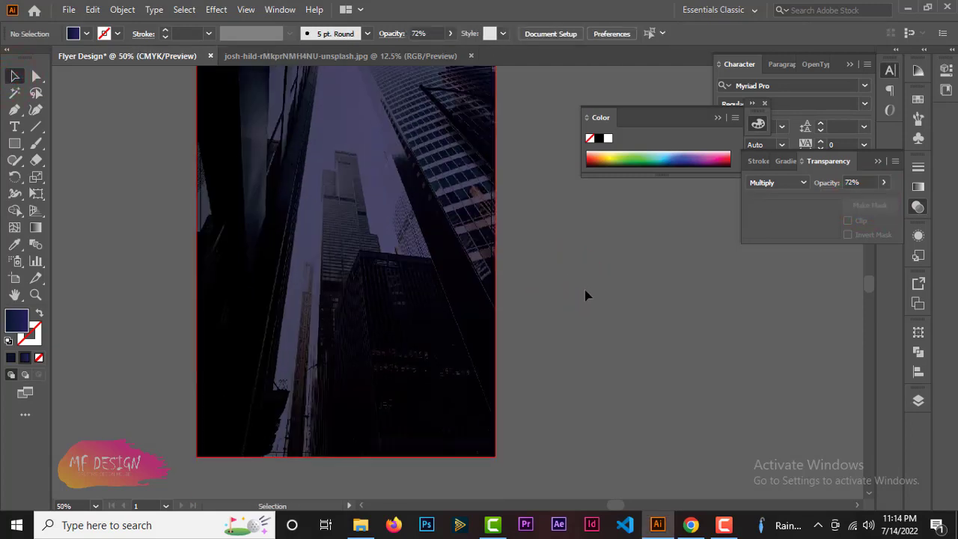
{"action": "key", "text": "ctrl+minus"}
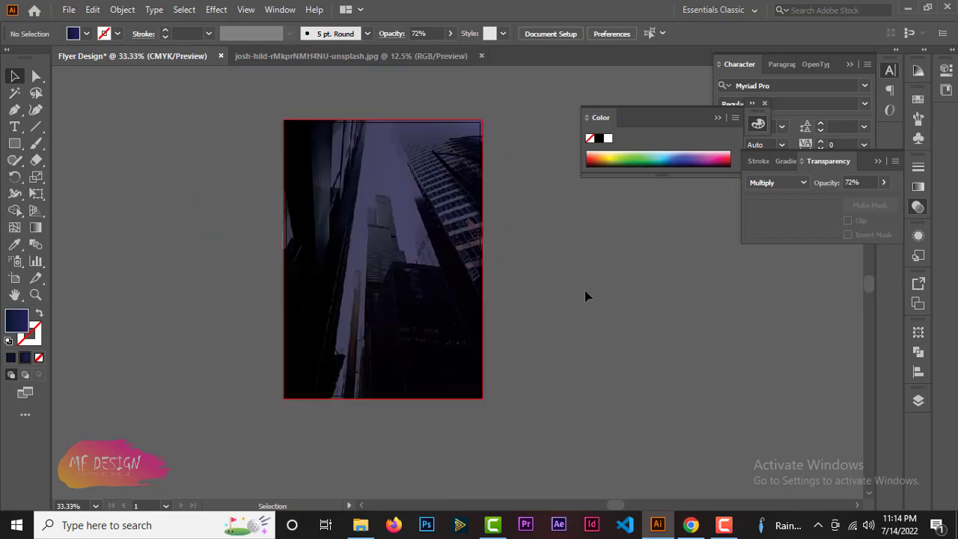
{"action": "left_click", "coordinate": [17, 110]}
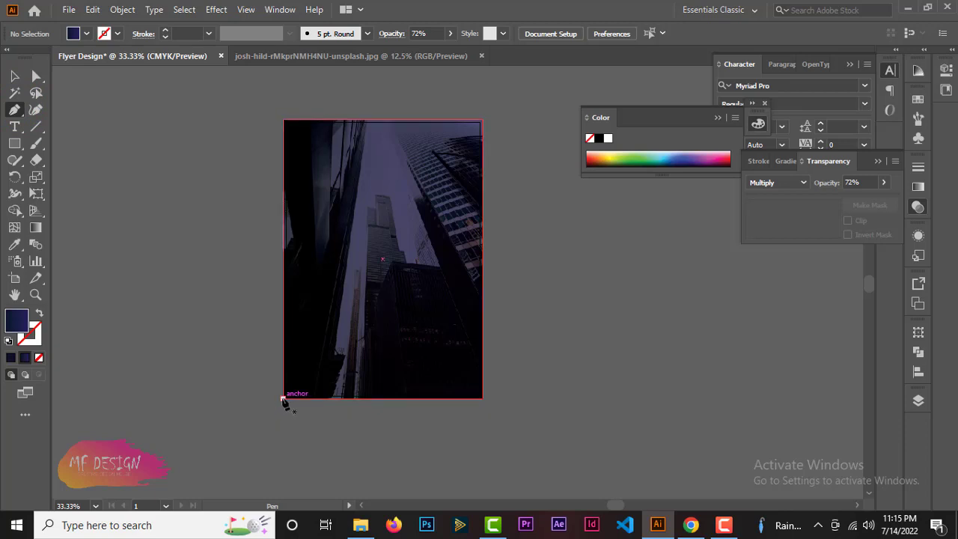
{"action": "left_click", "coordinate": [14, 76]}
{"action": "left_click_drag", "start_coordinate": [248, 135], "coordinate": [352, 208]}
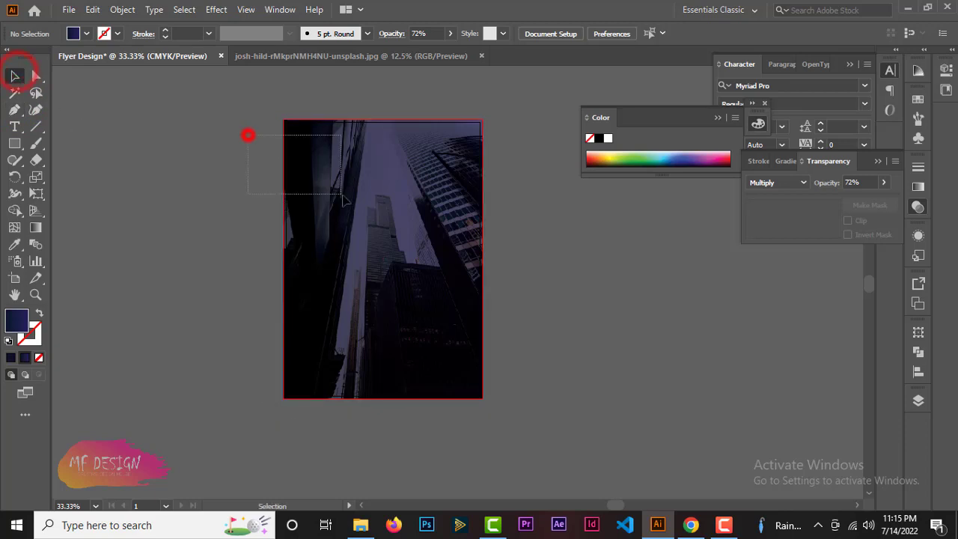
{"action": "left_click", "coordinate": [122, 10]}
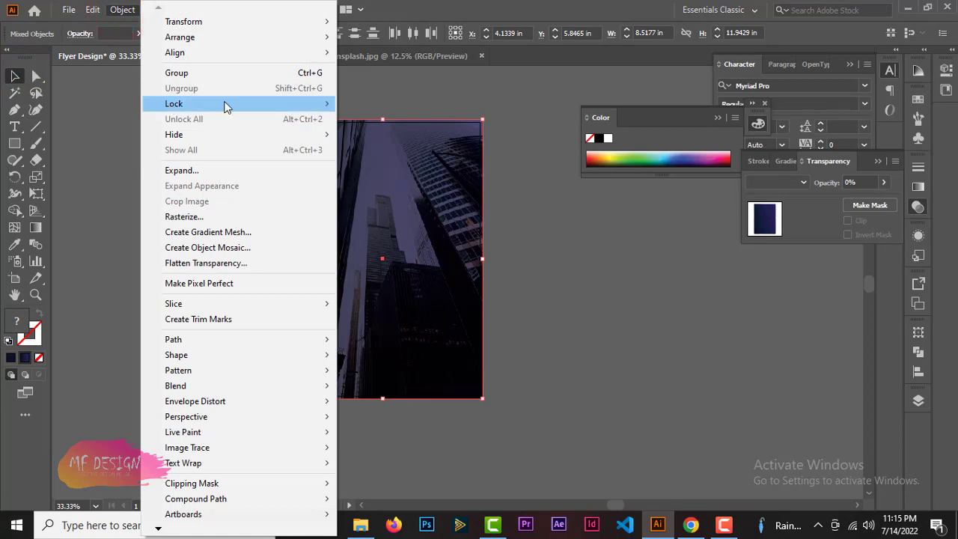
{"action": "left_click", "coordinate": [389, 102]}
{"action": "left_click", "coordinate": [244, 202]}
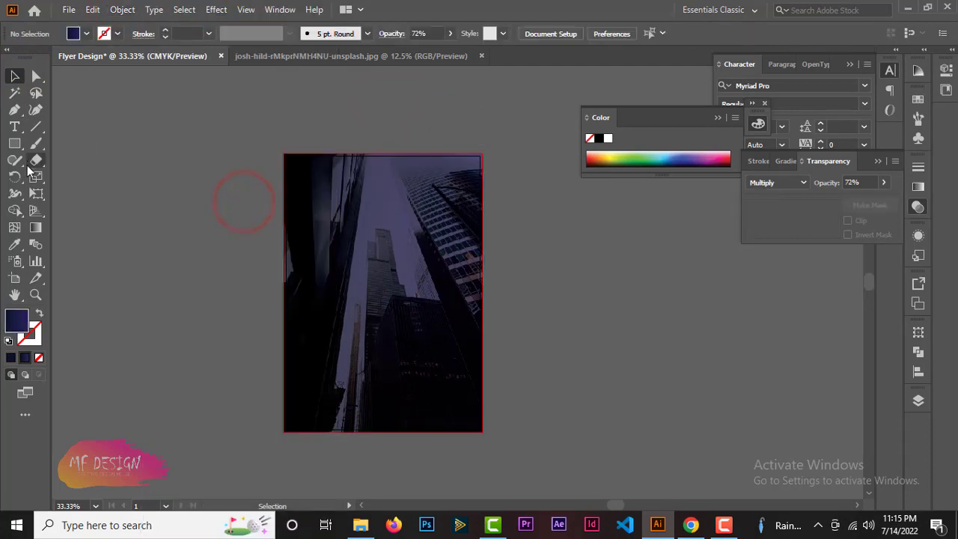
{"action": "left_click", "coordinate": [14, 109]}
Start a pen path at the bottom-left corner, with anchors up the left edge and rightward.
{"action": "left_click", "coordinate": [283, 433]}
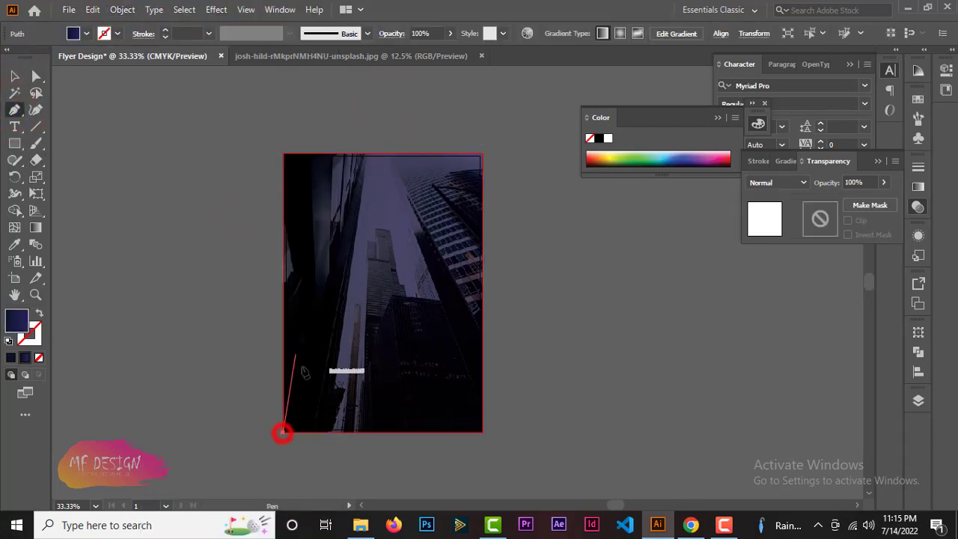
{"action": "left_click", "coordinate": [284, 334]}
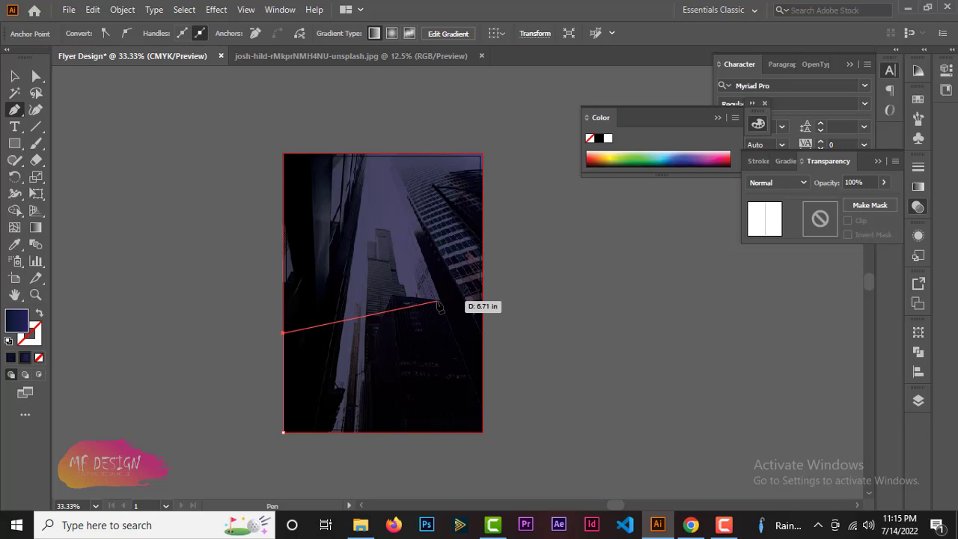
{"action": "left_click", "coordinate": [437, 303]}
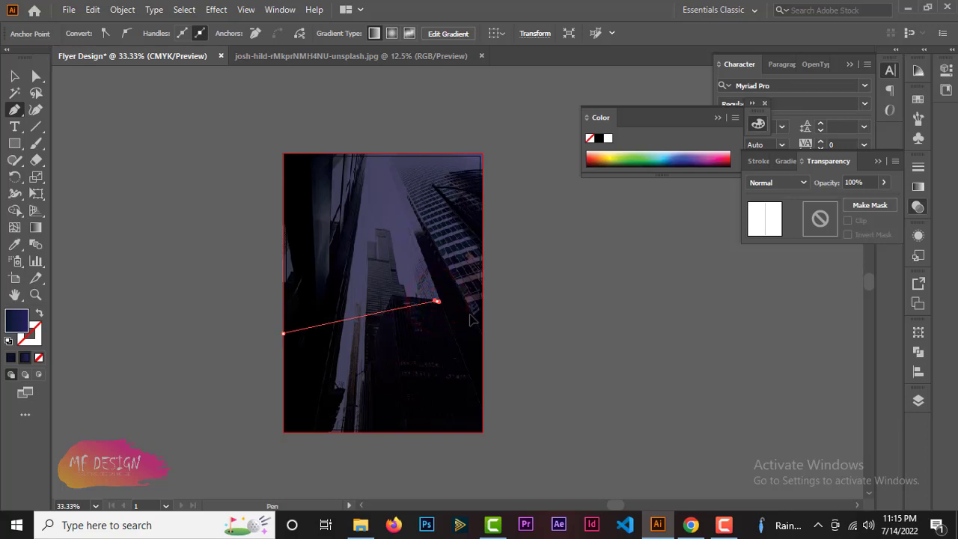
{"action": "left_click_drag", "start_coordinate": [437, 301], "coordinate": [470, 314]}
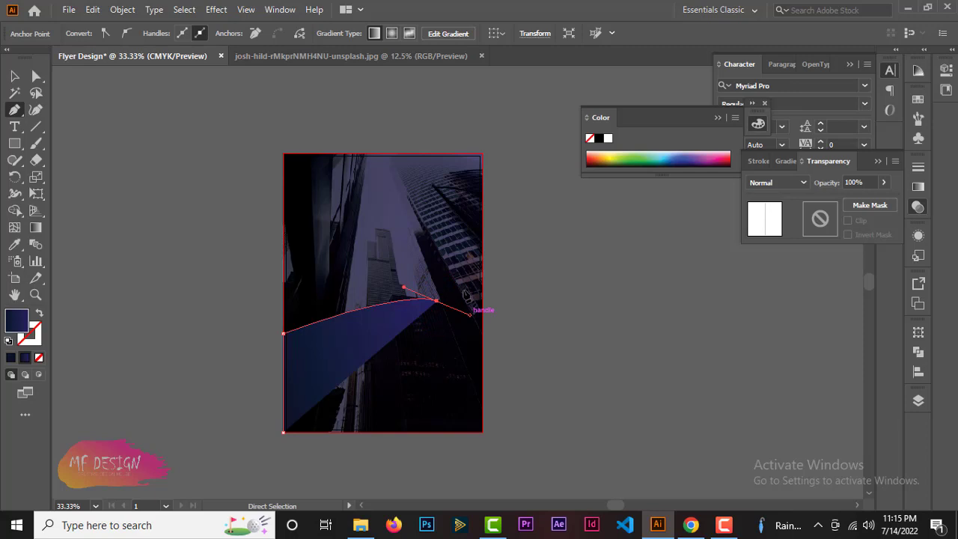
{"action": "key", "text": "ctrl+z"}
Place curved and corner anchors near the photo's right edge, then undo those last points.
{"action": "left_click_drag", "start_coordinate": [464, 290], "coordinate": [500, 308]}
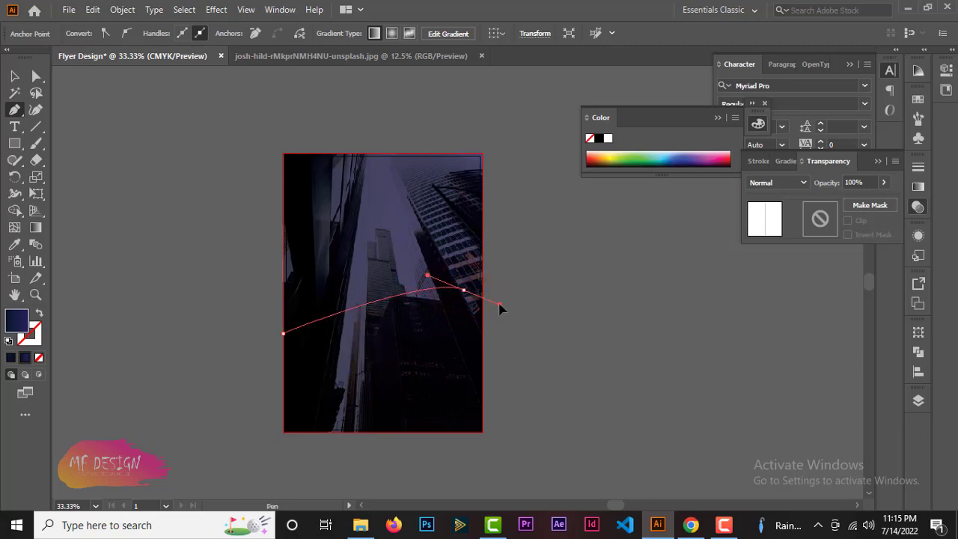
{"action": "left_click", "coordinate": [464, 291]}
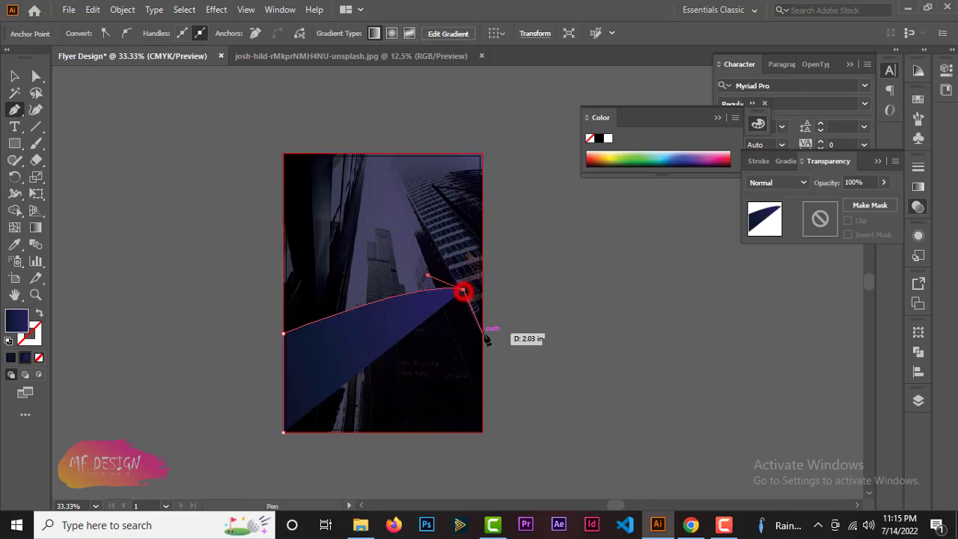
{"action": "left_click_drag", "start_coordinate": [483, 329], "coordinate": [496, 343]}
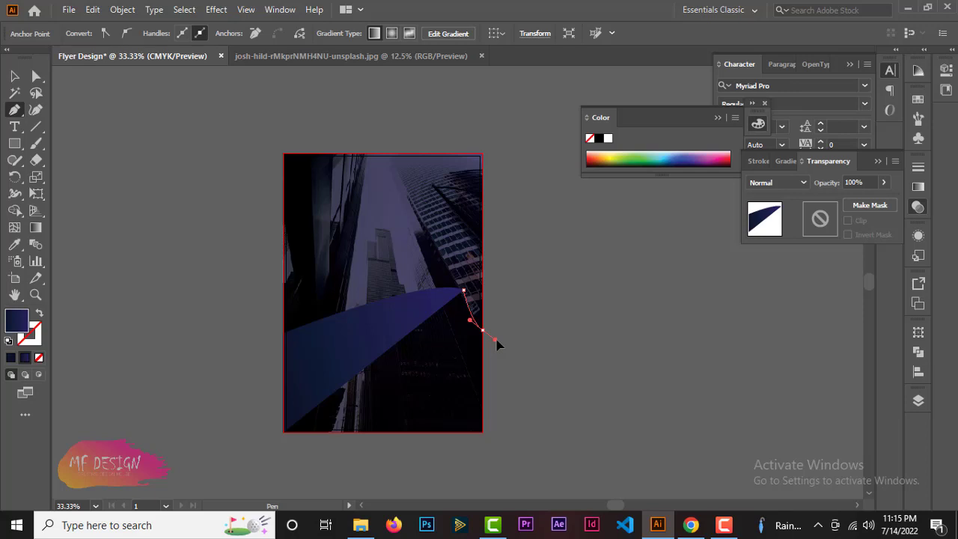
{"action": "left_click", "coordinate": [482, 329]}
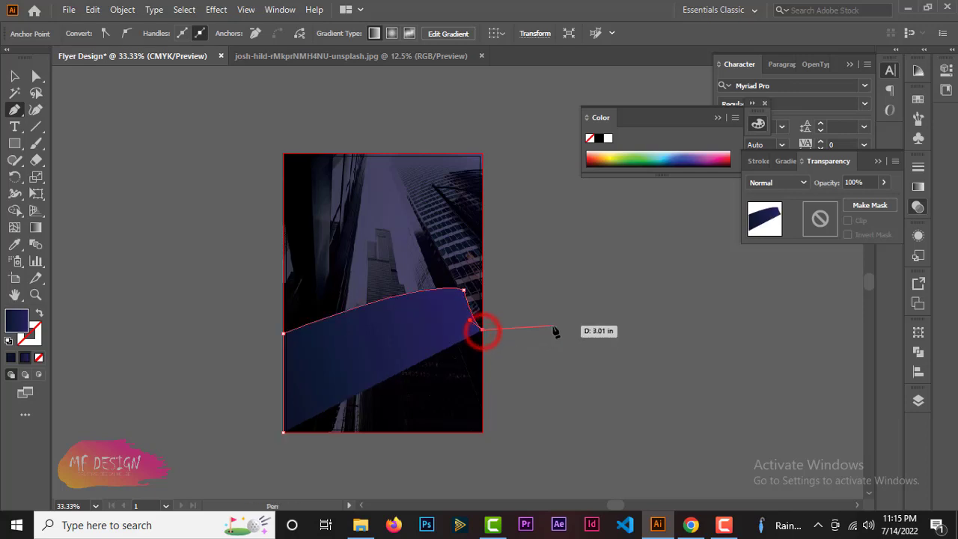
{"action": "key", "text": "ctrl+plus"}
{"action": "key", "text": "ctrl+plus"}
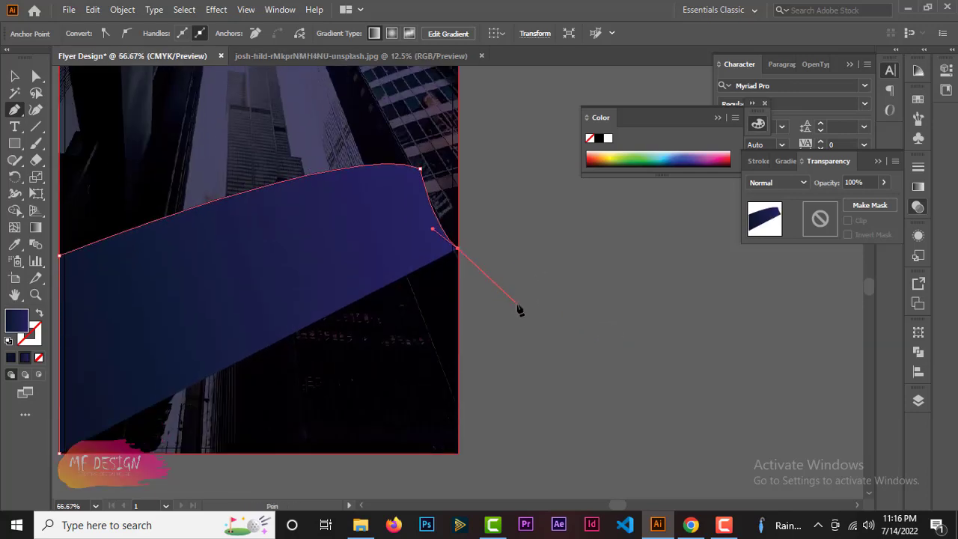
{"action": "key", "text": "ctrl+minus"}
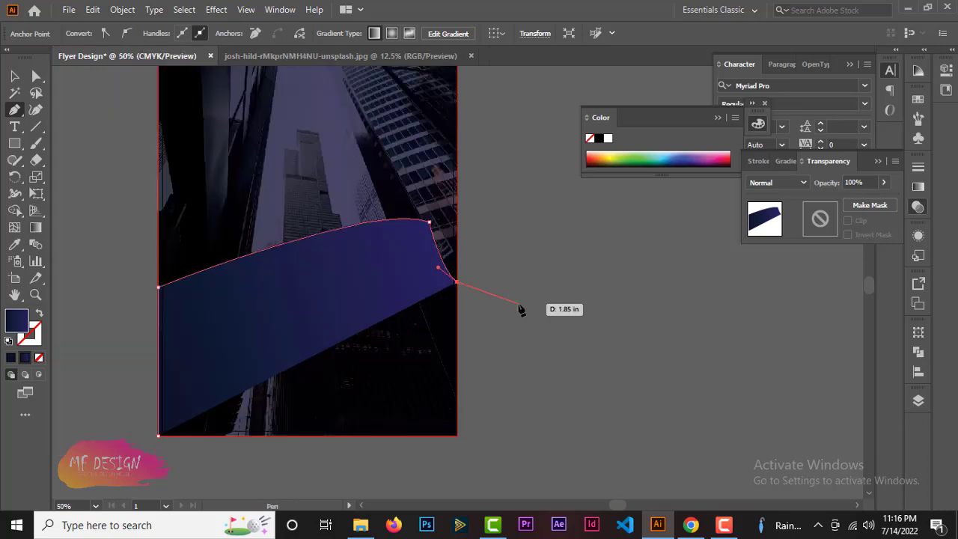
{"action": "key", "text": "ctrl+z"}
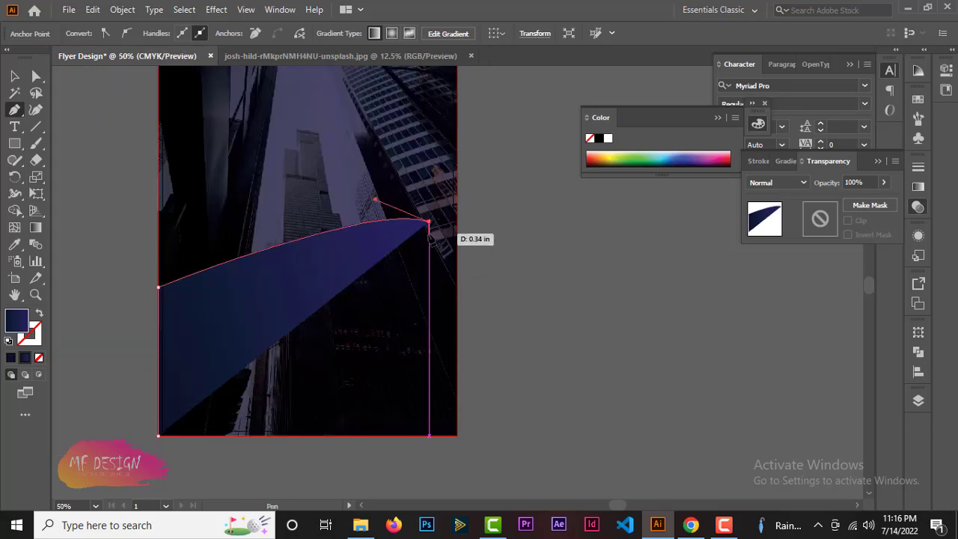
{"action": "key", "text": "ctrl+z"}
{"action": "key", "text": "ctrl+z"}
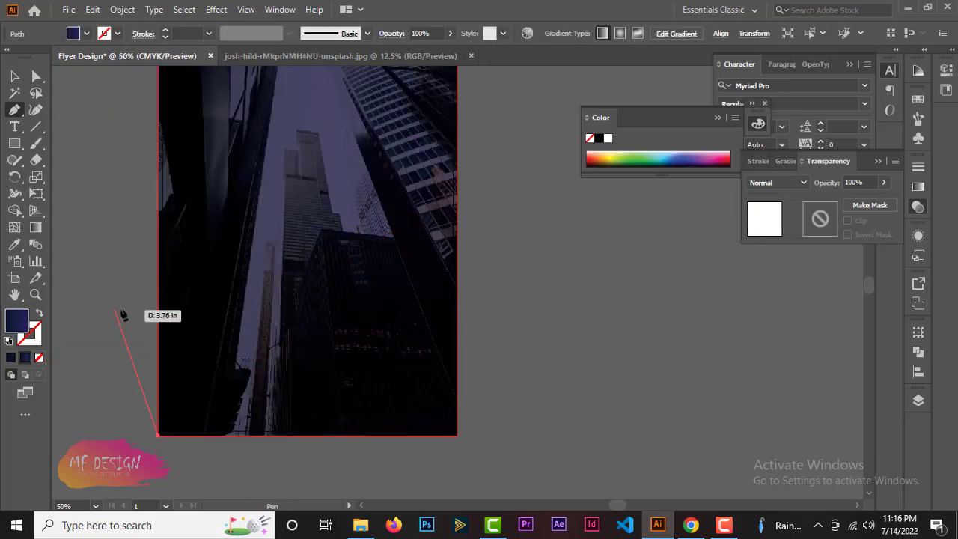
Draw a closed wave outline with a curved top edge down to the bottom corners.
{"action": "left_click", "coordinate": [158, 286]}
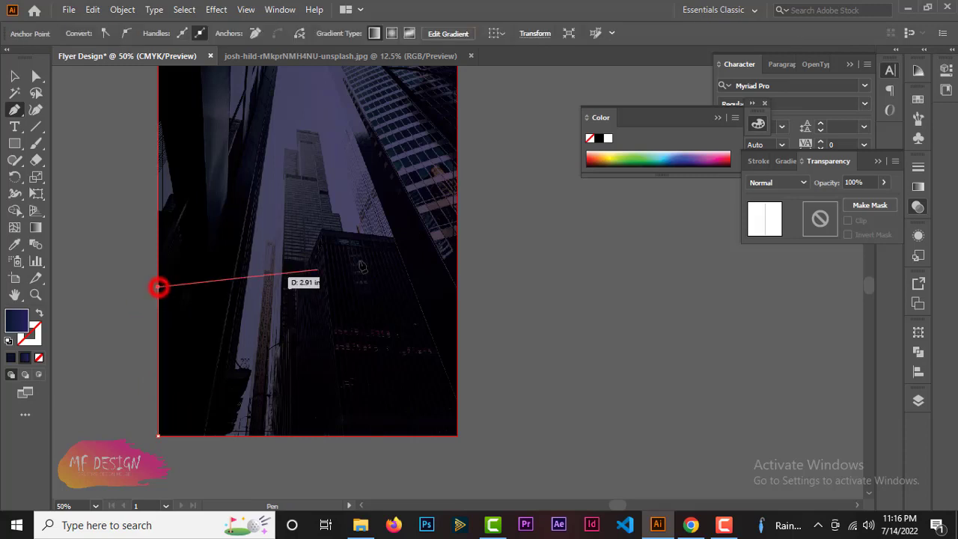
{"action": "left_click_drag", "start_coordinate": [408, 244], "coordinate": [487, 251]}
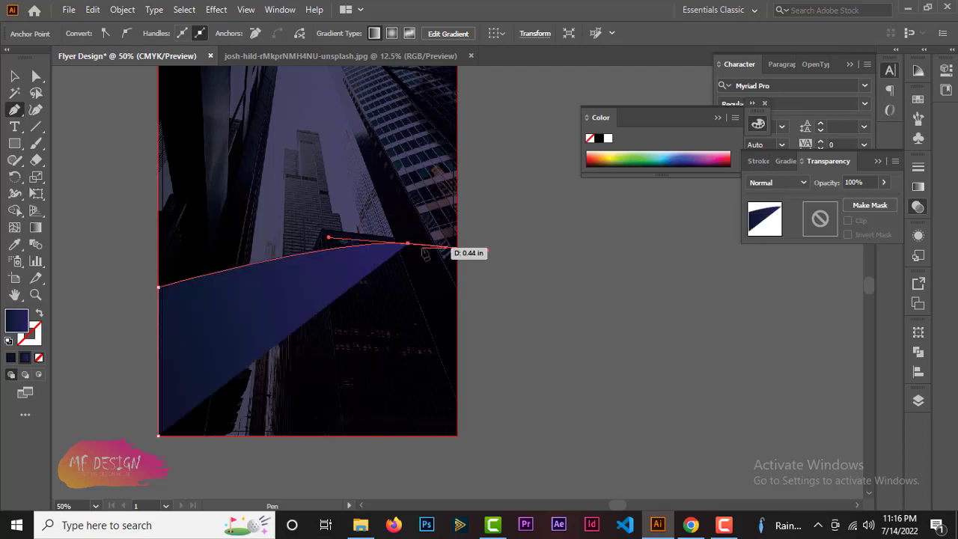
{"action": "left_click", "coordinate": [408, 244]}
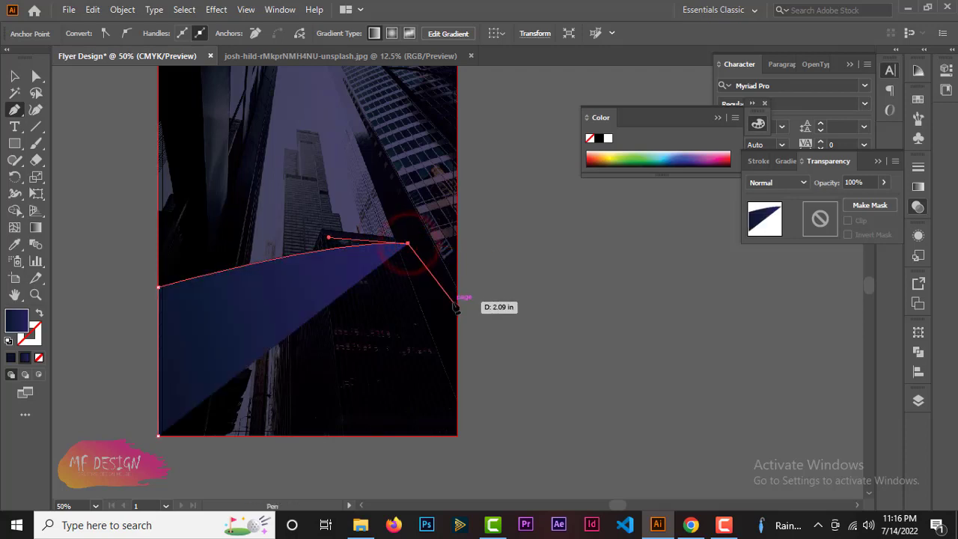
{"action": "left_click_drag", "start_coordinate": [456, 304], "coordinate": [499, 327]}
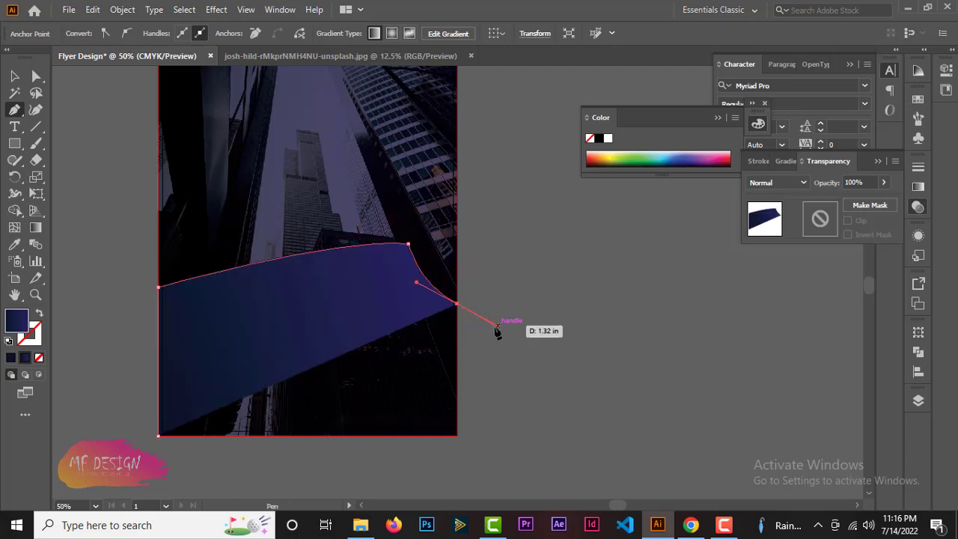
{"action": "left_click", "coordinate": [456, 304]}
{"action": "scroll", "coordinate": [459, 363], "scroll_direction": "down", "scroll_amount": 2}
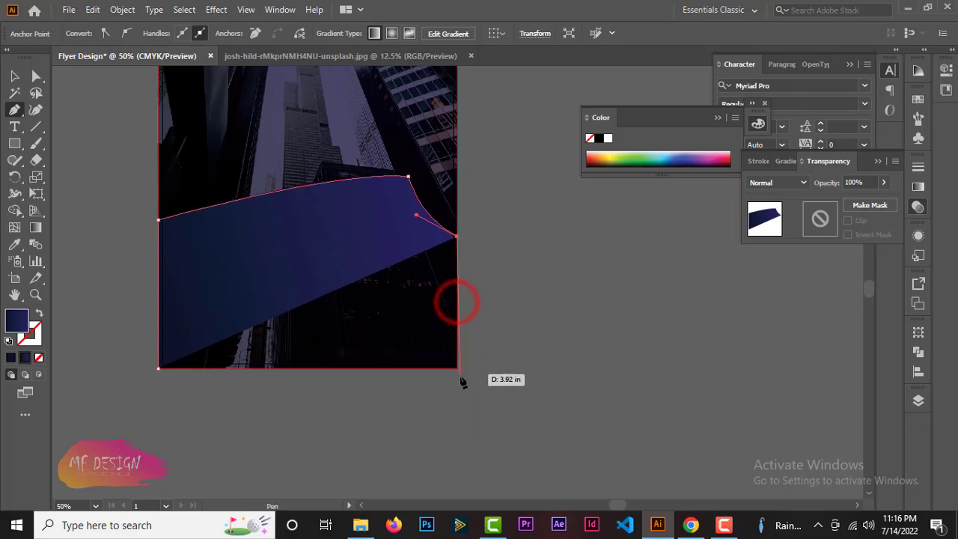
{"action": "left_click", "coordinate": [456, 367]}
{"action": "left_click", "coordinate": [157, 368]}
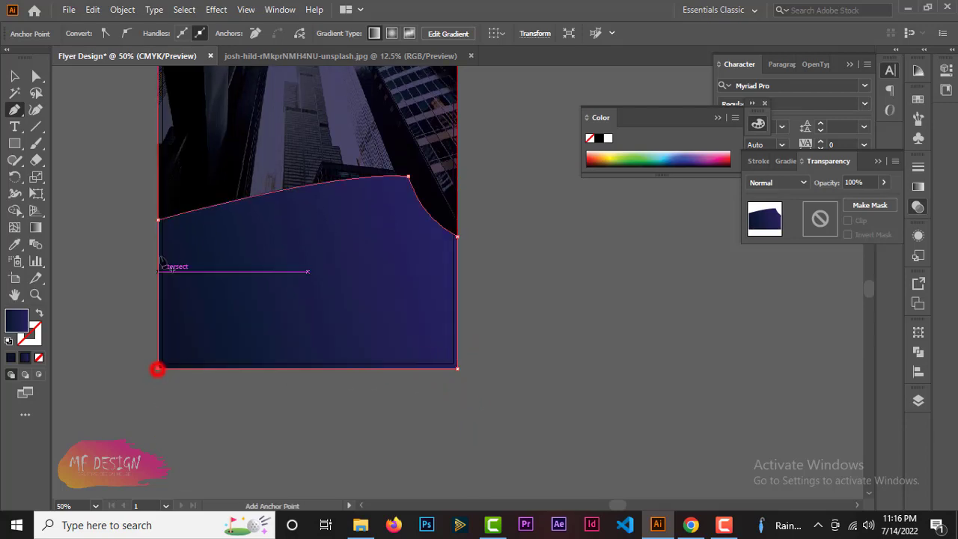
Fill the wave panel with solid white using the Color Picker and the white Fill swatch.
{"action": "left_click", "coordinate": [13, 76]}
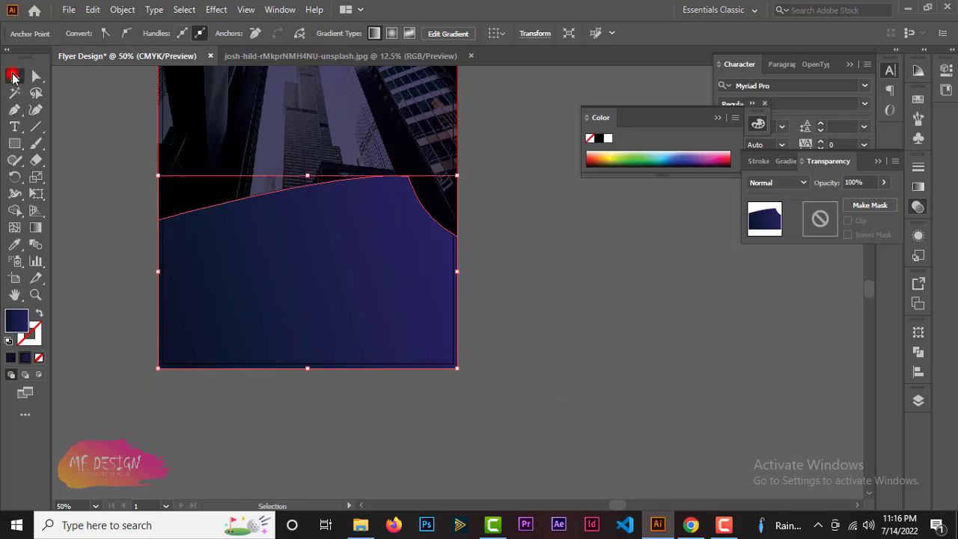
{"action": "double_click", "coordinate": [18, 322]}
{"action": "left_click", "coordinate": [297, 170]}
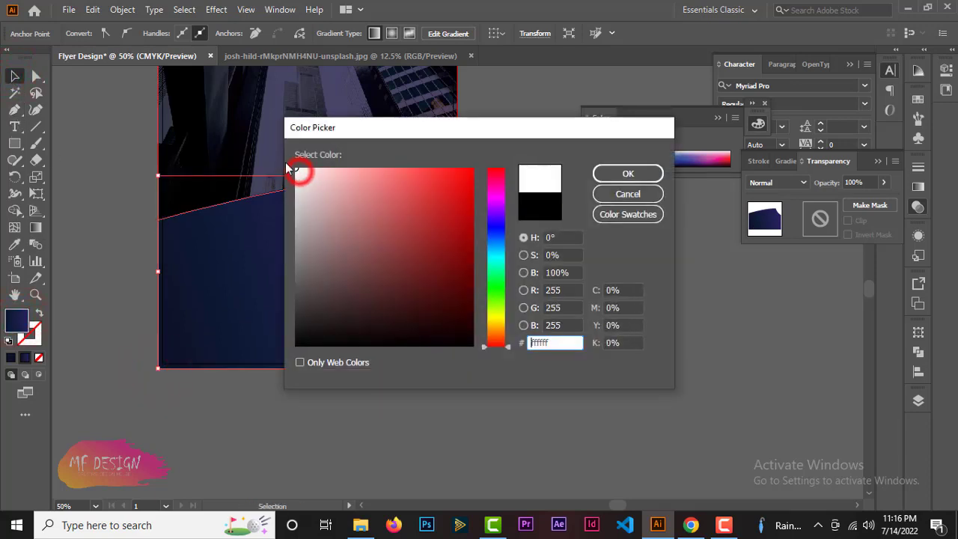
{"action": "left_click", "coordinate": [603, 177]}
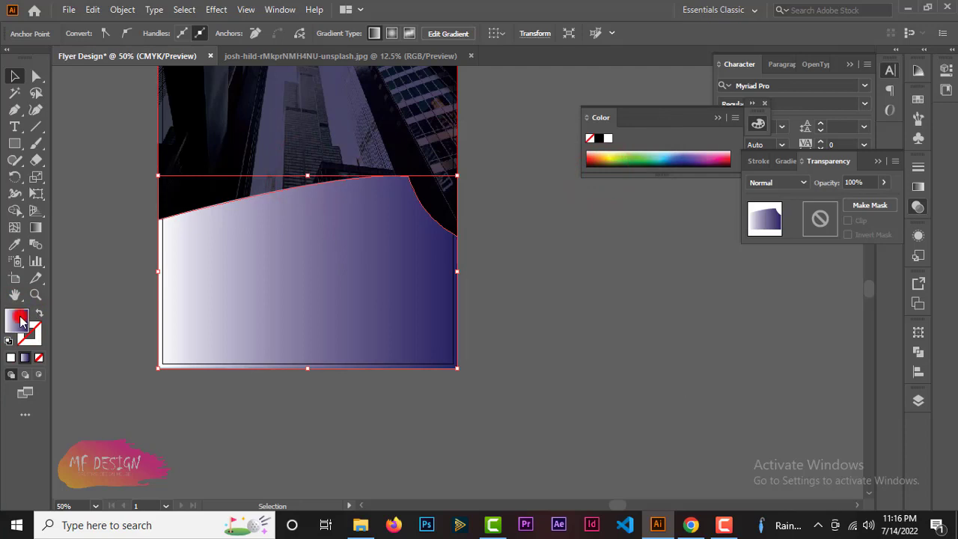
{"action": "double_click", "coordinate": [18, 322]}
{"action": "left_click", "coordinate": [298, 169]}
{"action": "left_click", "coordinate": [623, 176]}
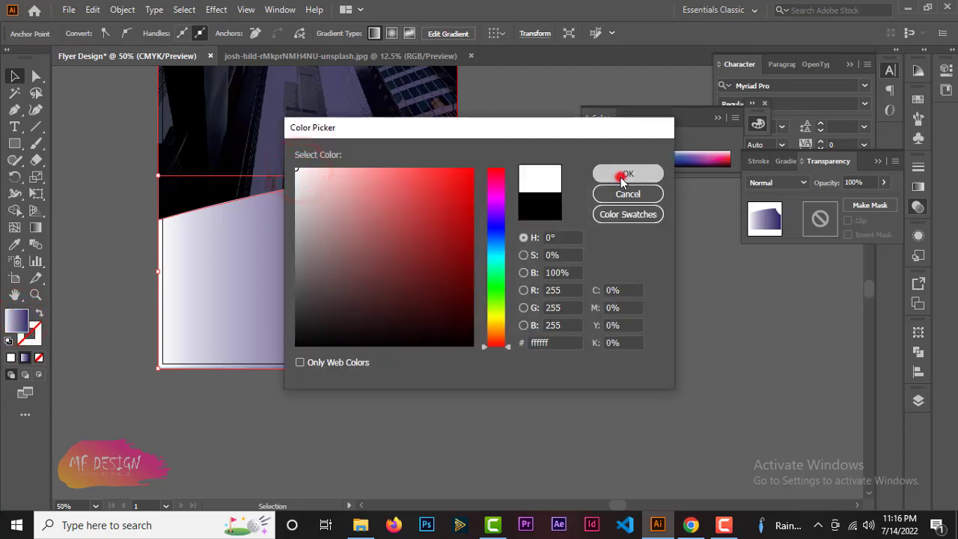
{"action": "left_click", "coordinate": [278, 249]}
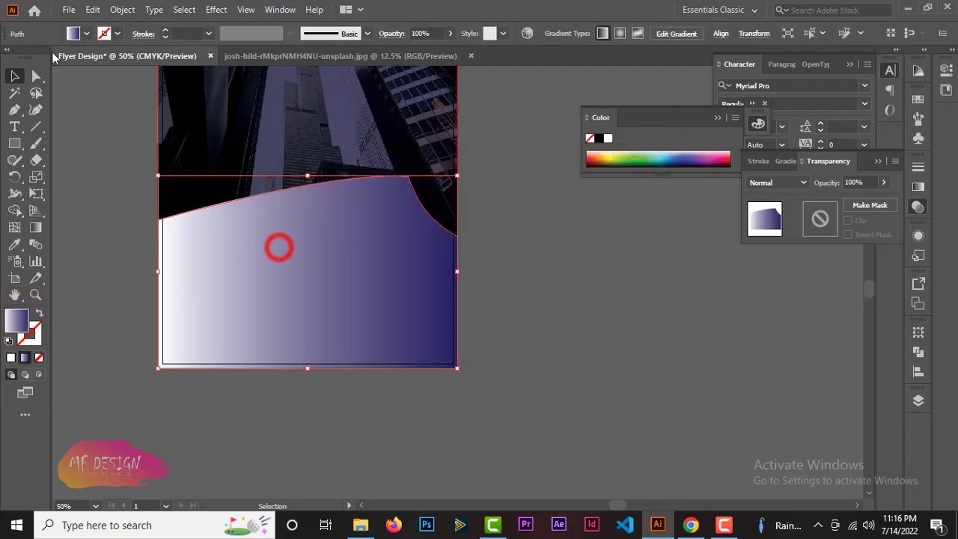
{"action": "left_click", "coordinate": [86, 33]}
{"action": "left_click", "coordinate": [29, 58]}
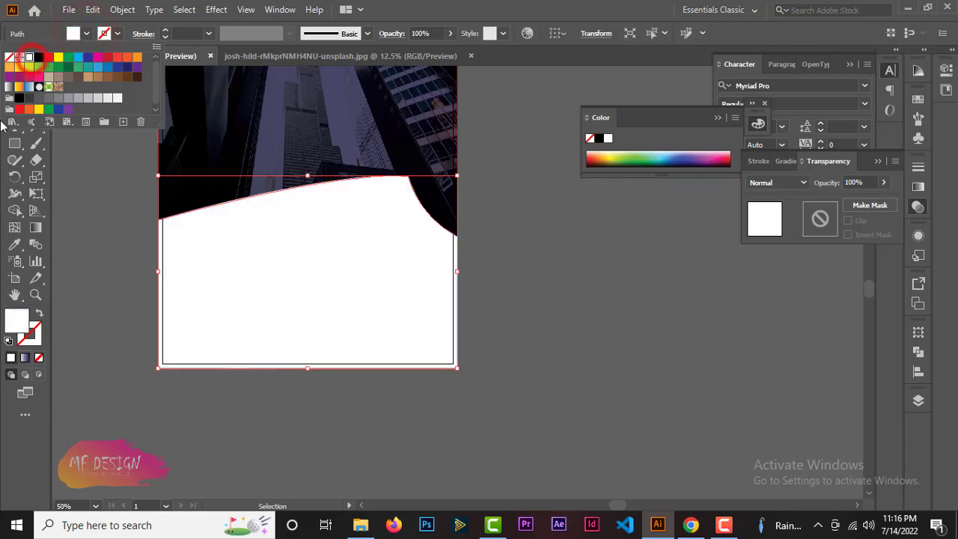
{"action": "left_click", "coordinate": [612, 302]}
{"action": "scroll", "coordinate": [588, 333], "scroll_direction": "down", "scroll_amount": 1}
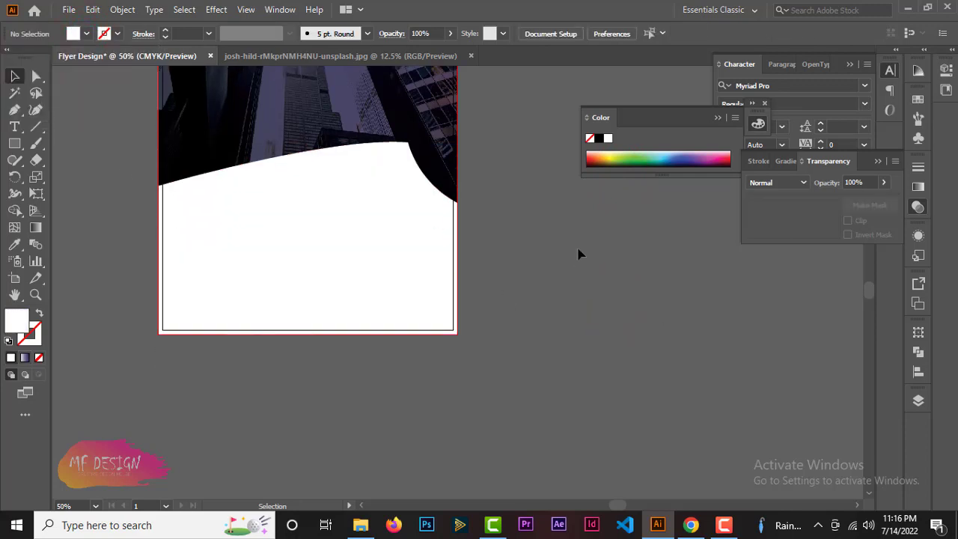
Draw a curved closed shard along the page's bottom-right edge with the Pen tool.
{"action": "left_click", "coordinate": [15, 109]}
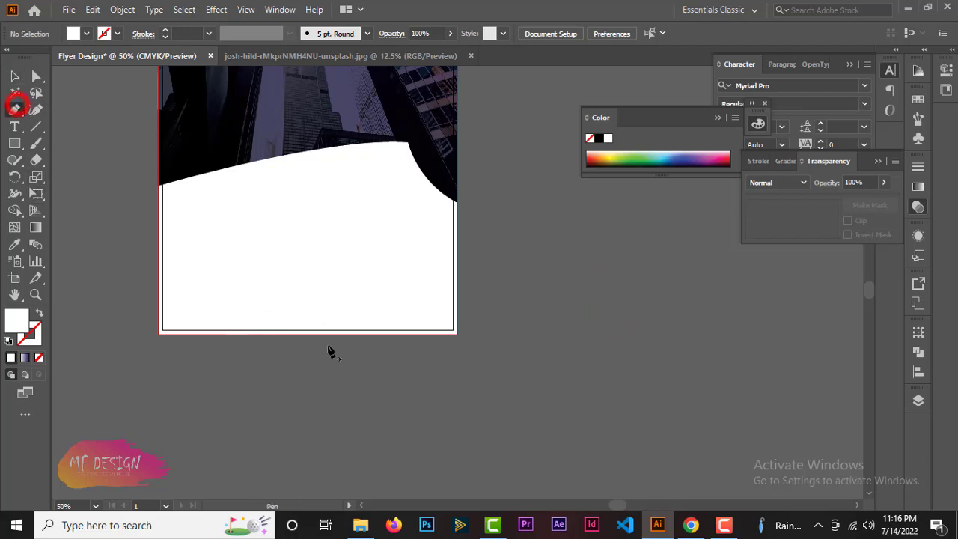
{"action": "left_click", "coordinate": [258, 333]}
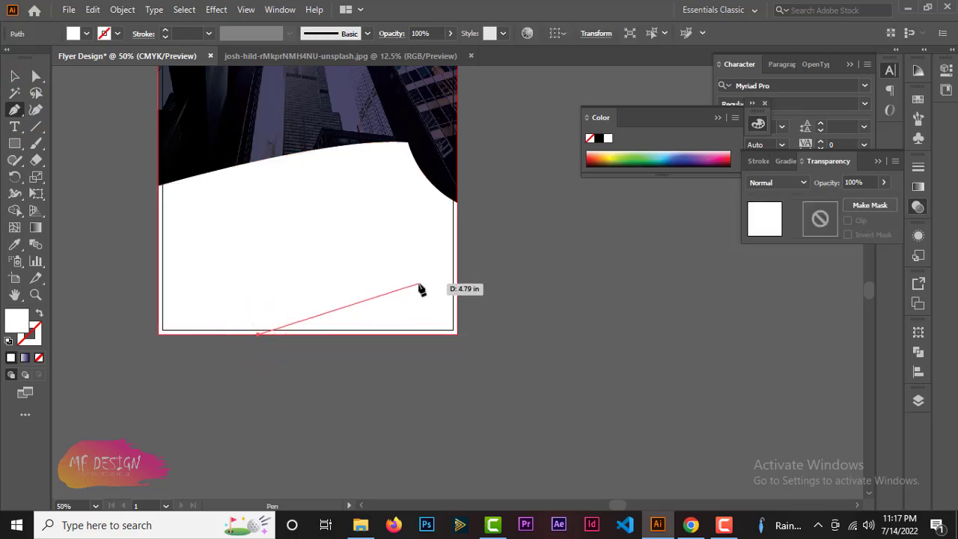
{"action": "left_click_drag", "start_coordinate": [419, 284], "coordinate": [458, 285]}
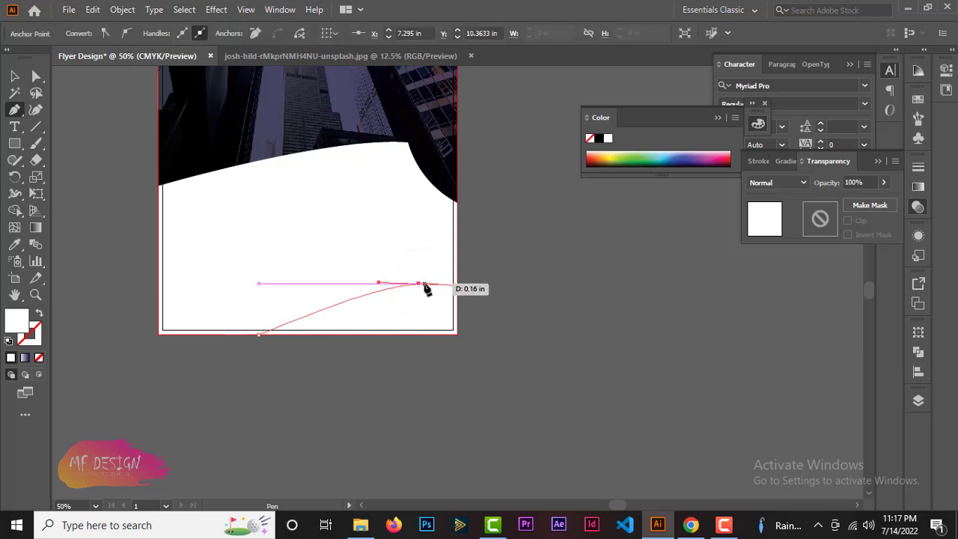
{"action": "left_click", "coordinate": [419, 284]}
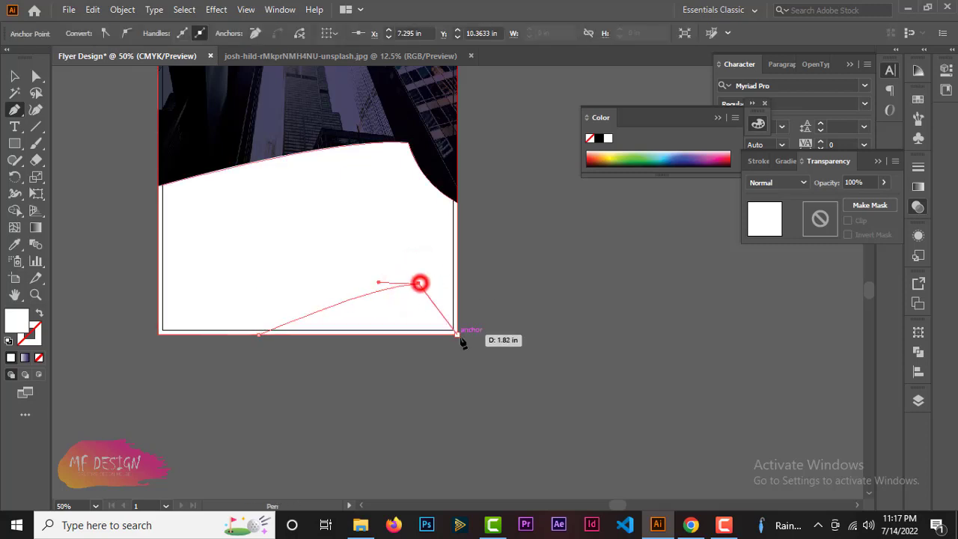
{"action": "mouse_move", "coordinate": [457, 334]}
{"action": "left_mouse_down"}
{"action": "mouse_move", "coordinate": [484, 345]}
{"action": "mouse_move", "coordinate": [263, 337]}
{"action": "left_mouse_up"}
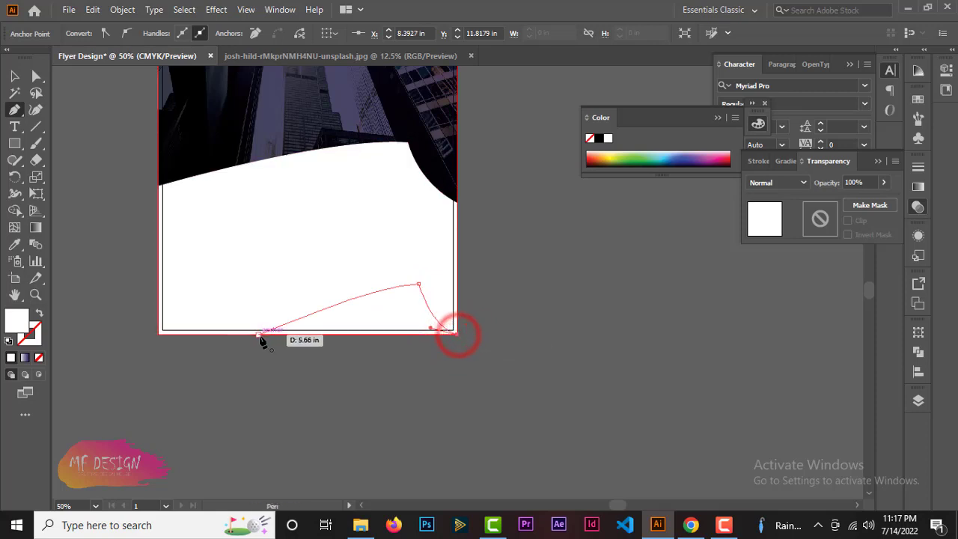
{"action": "left_click", "coordinate": [258, 334]}
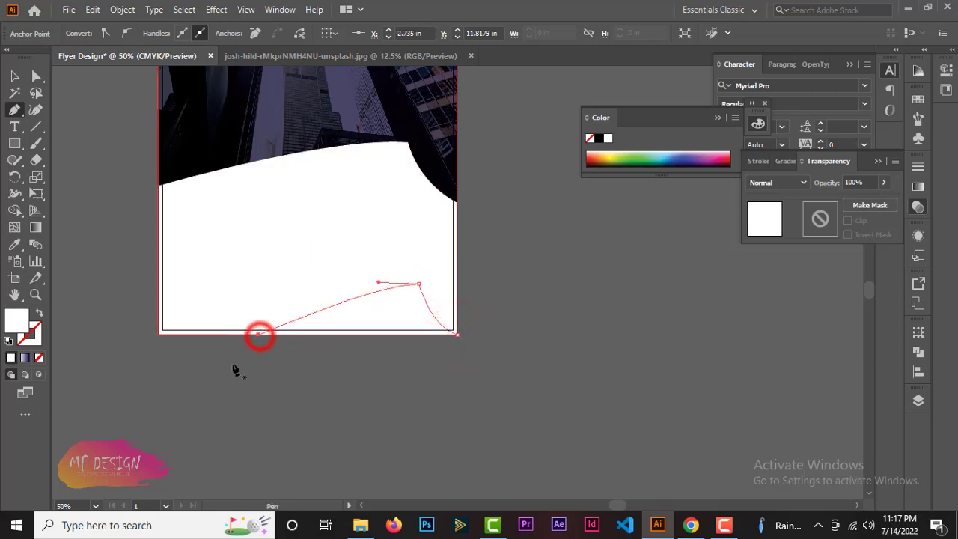
Fill the bottom-right shard with the yellow-green swatch.
{"action": "double_click", "coordinate": [18, 319]}
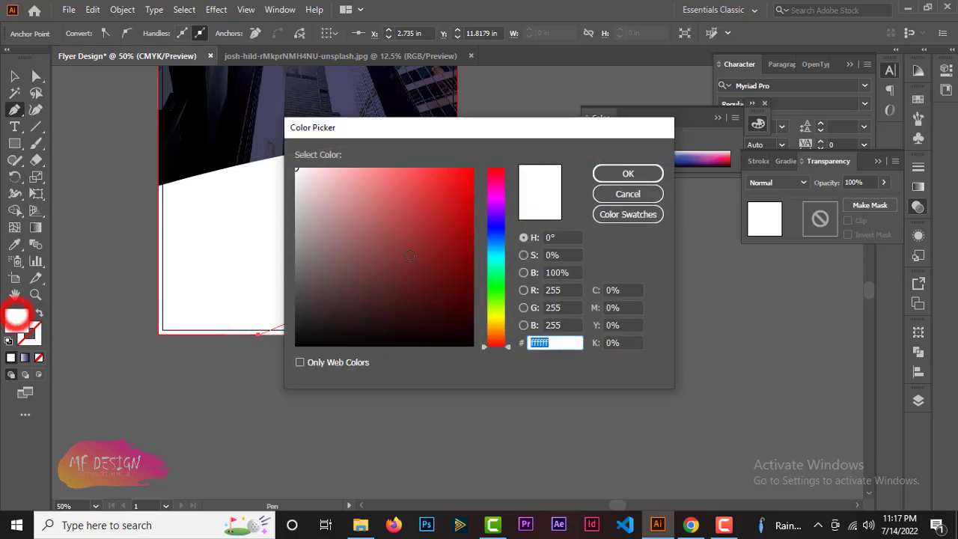
{"action": "left_click", "coordinate": [627, 197]}
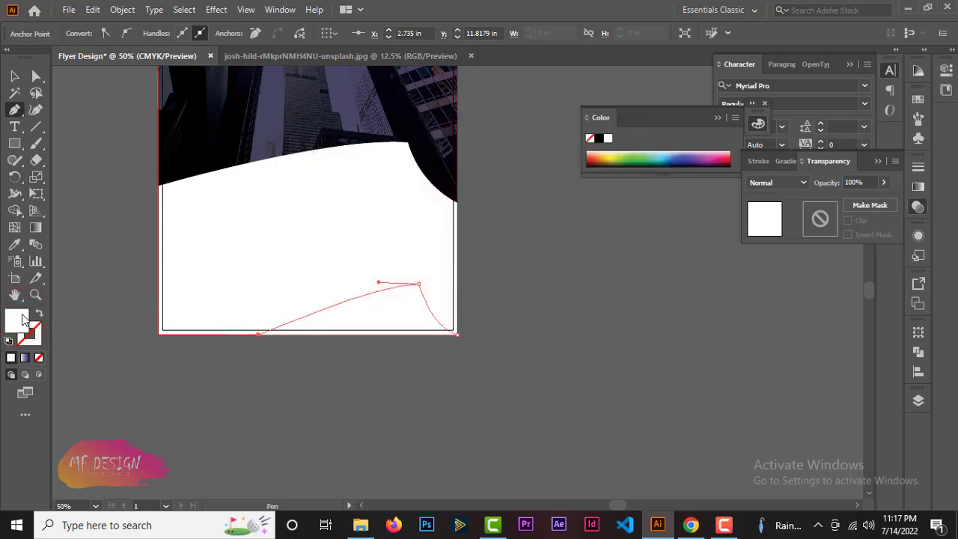
{"action": "left_click", "coordinate": [18, 75]}
{"action": "left_click", "coordinate": [364, 301]}
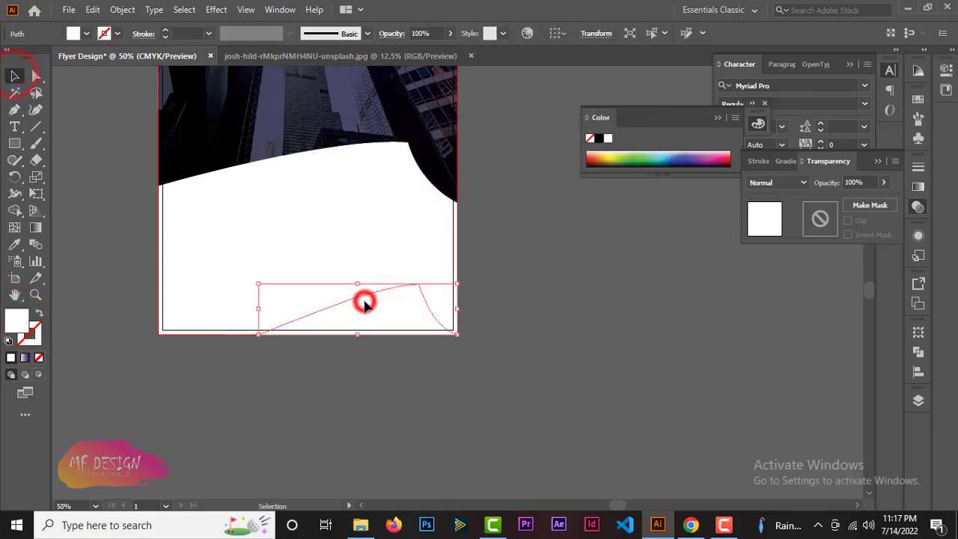
{"action": "left_click", "coordinate": [87, 34]}
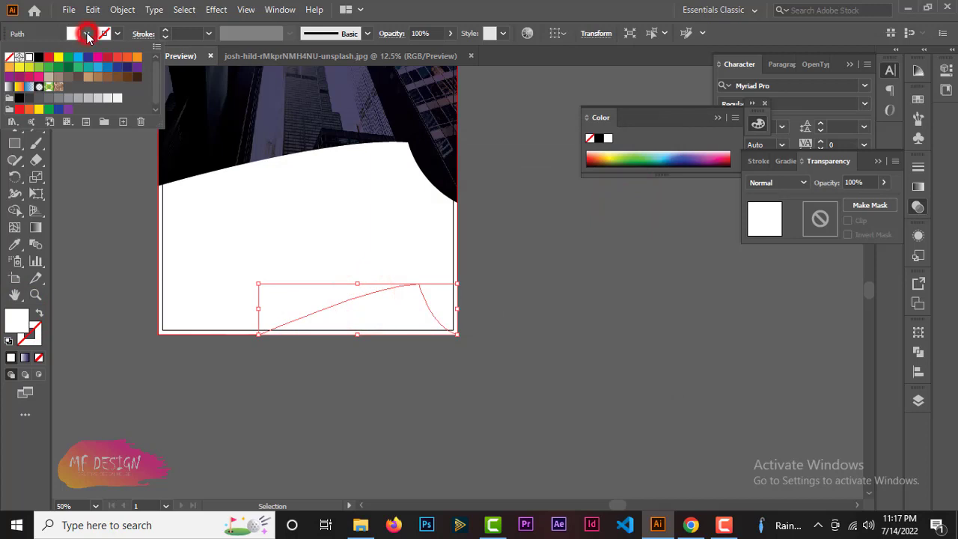
{"action": "left_click", "coordinate": [29, 68]}
{"action": "left_click", "coordinate": [535, 328]}
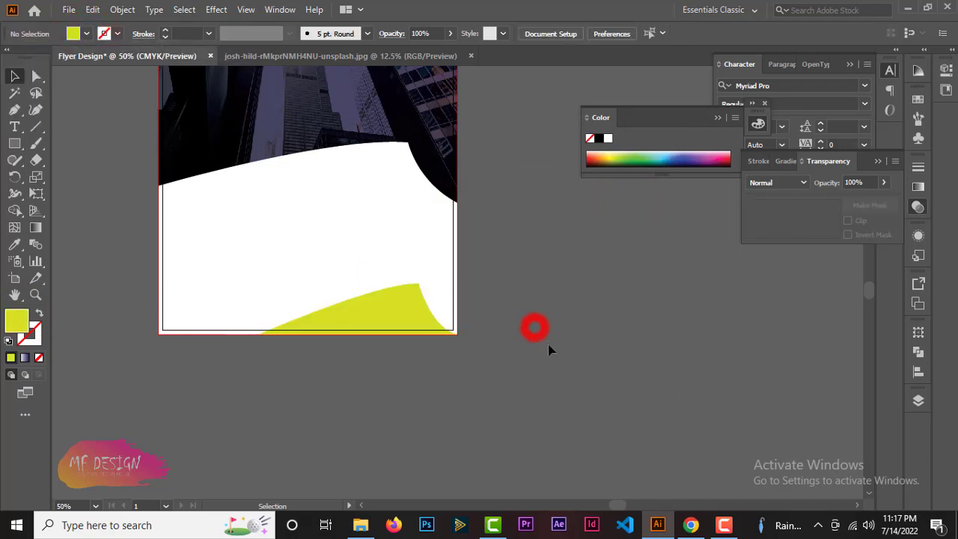
{"action": "scroll", "coordinate": [560, 356], "scroll_direction": "up", "scroll_amount": 2}
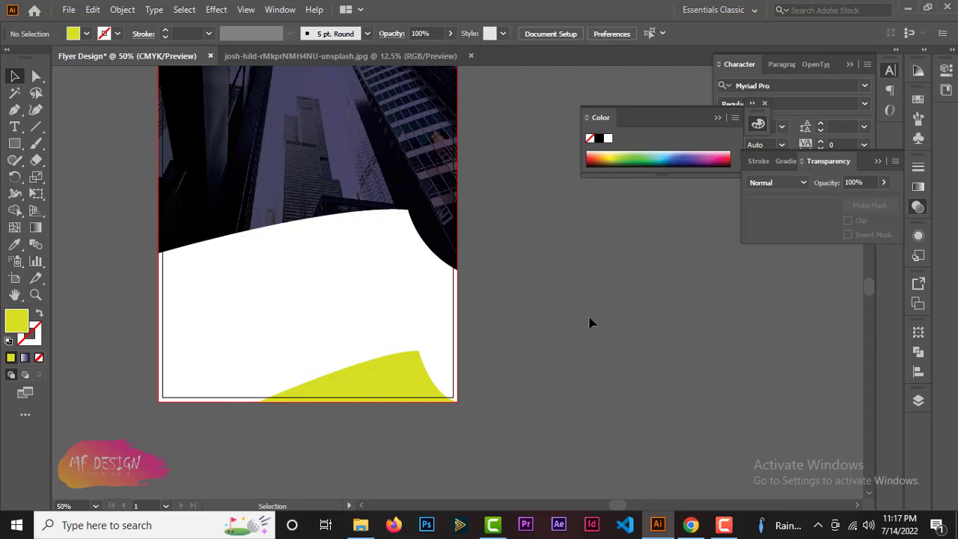
{"action": "scroll", "coordinate": [589, 323], "scroll_direction": "up", "scroll_amount": 1}
{"action": "scroll", "coordinate": [589, 322], "scroll_direction": "up", "scroll_amount": 1}
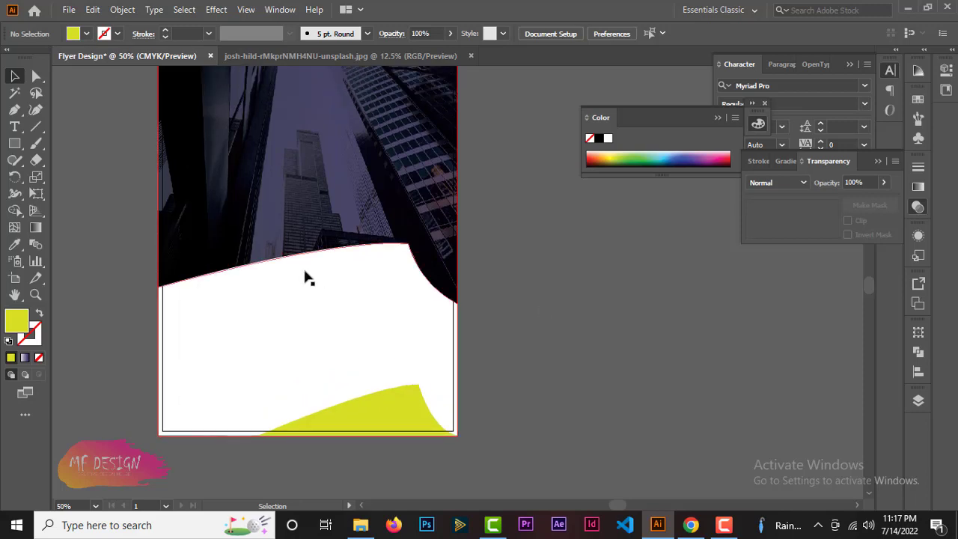
{"action": "left_click", "coordinate": [14, 109]}
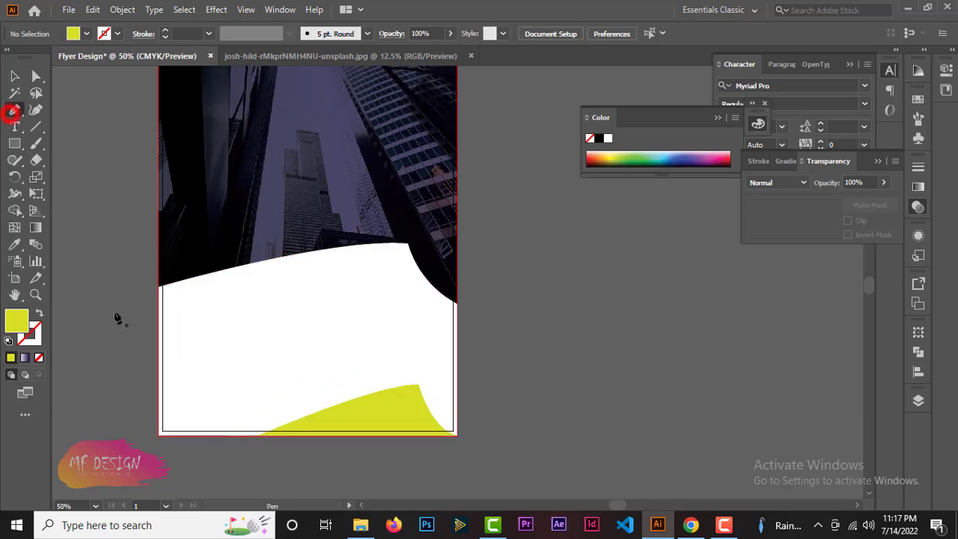
{"action": "left_click", "coordinate": [159, 287]}
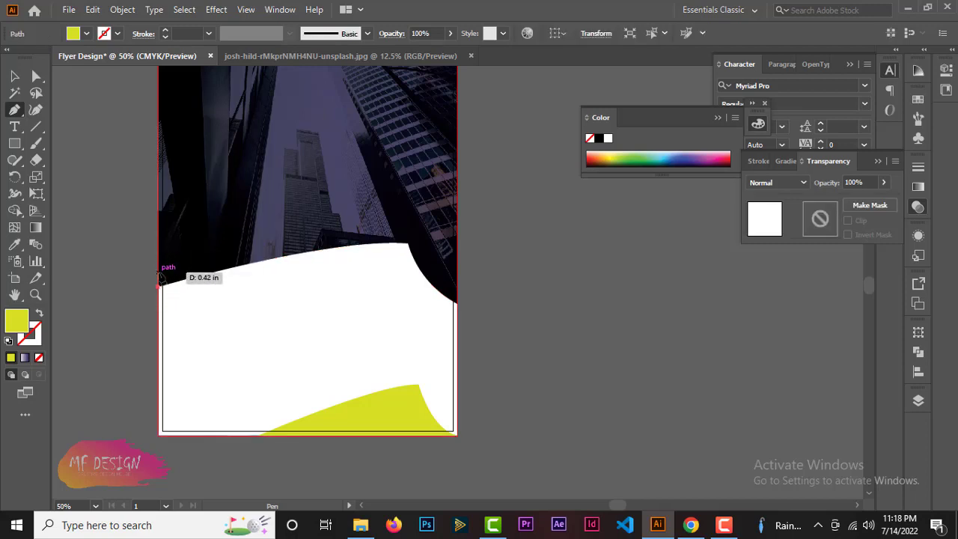
{"action": "left_click", "coordinate": [159, 273]}
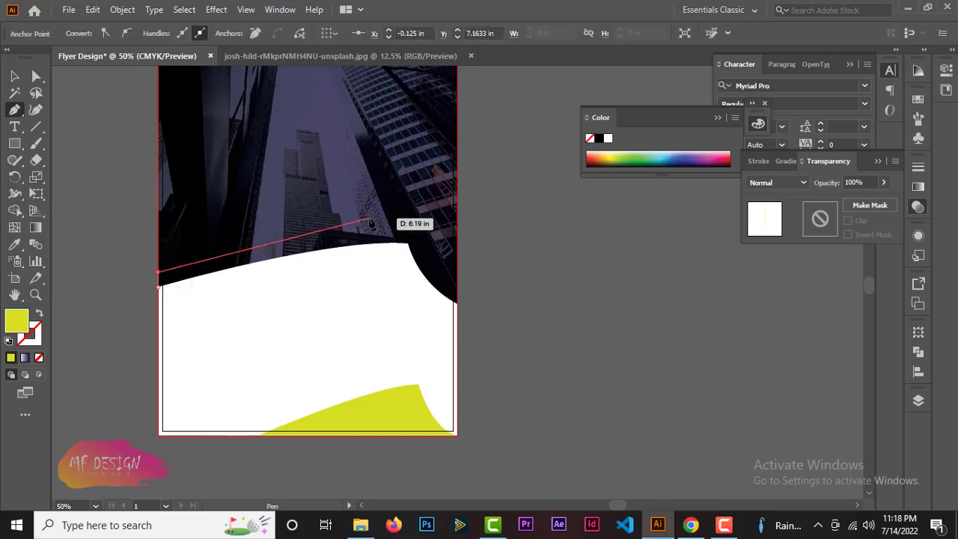
{"action": "left_click_drag", "start_coordinate": [369, 222], "coordinate": [390, 229]}
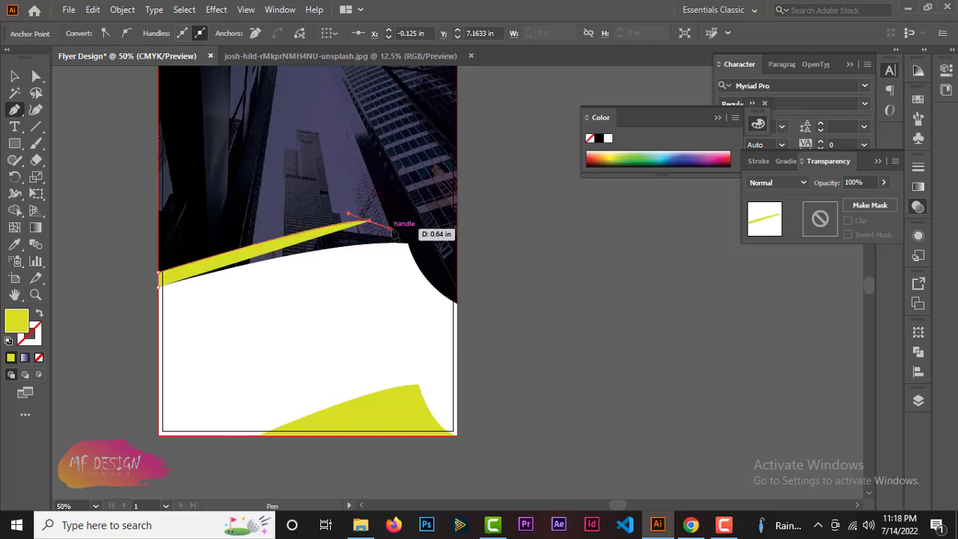
{"action": "key", "text": "ctrl+z"}
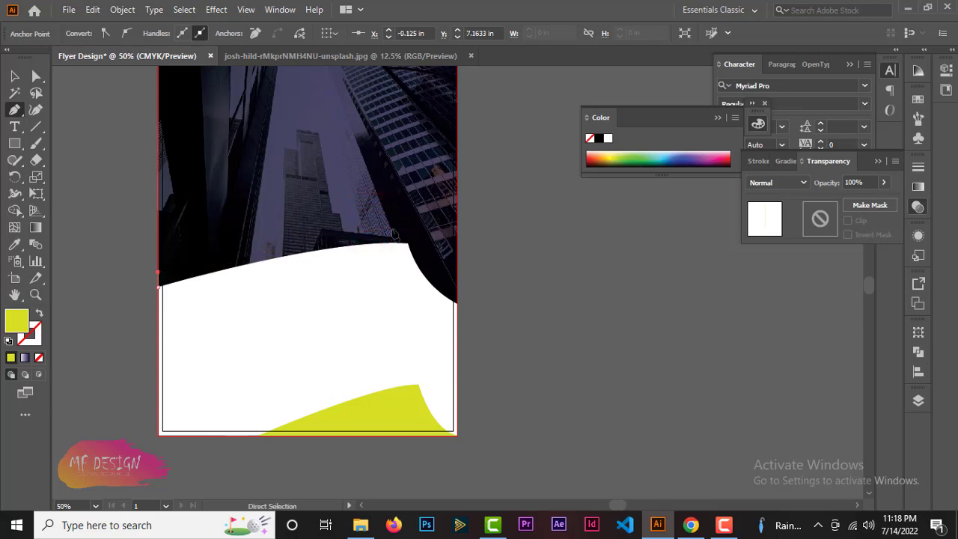
{"action": "key", "text": "ctrl+z"}
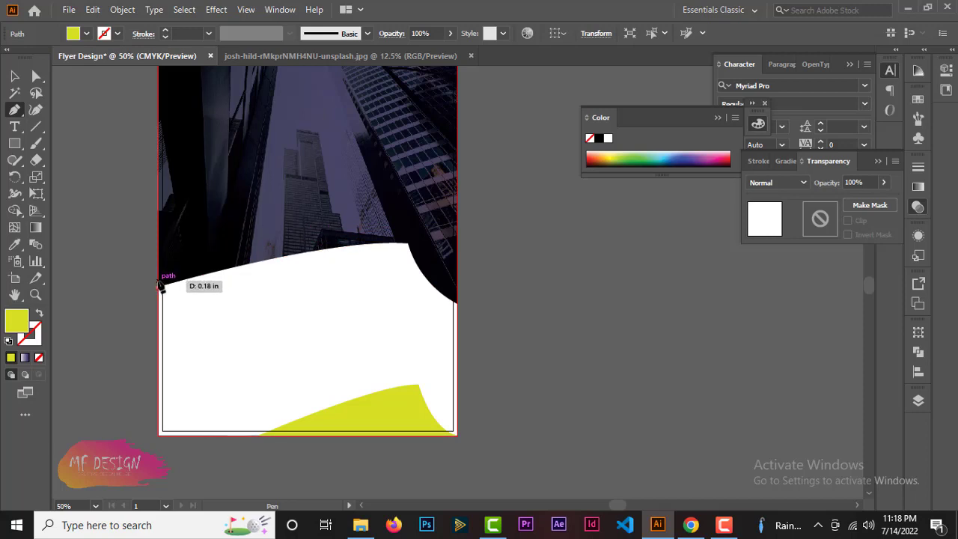
{"action": "left_click", "coordinate": [158, 282]}
{"action": "left_click_drag", "start_coordinate": [350, 223], "coordinate": [394, 224]}
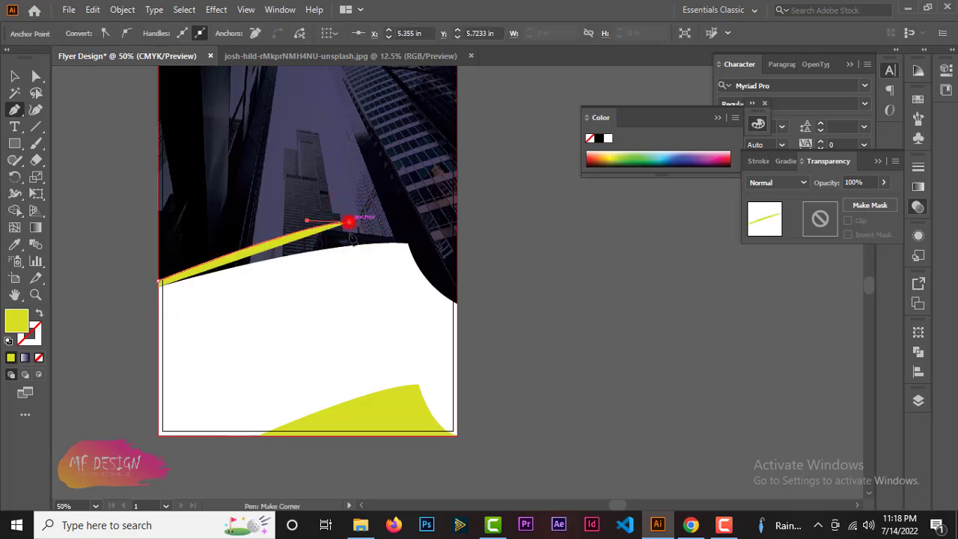
{"action": "left_click", "coordinate": [351, 222]}
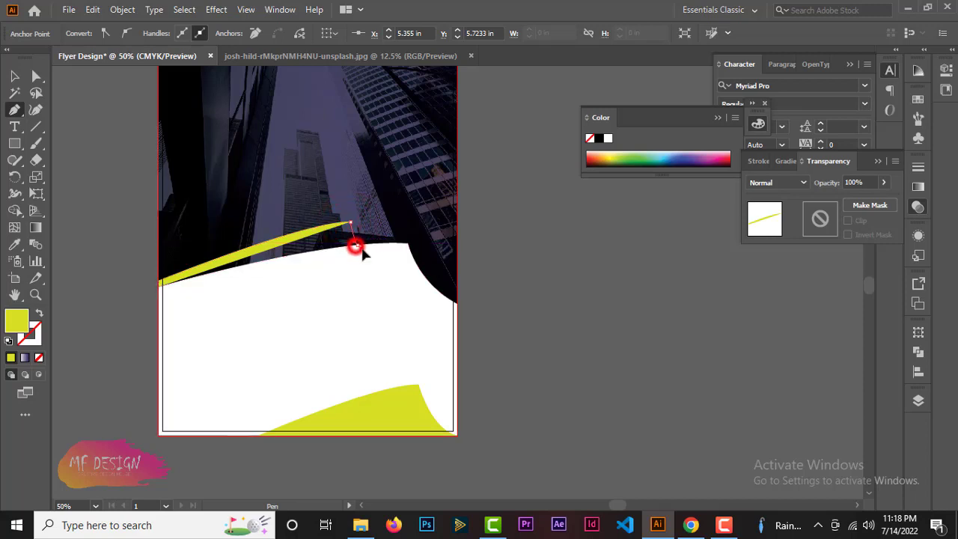
{"action": "left_click", "coordinate": [354, 244]}
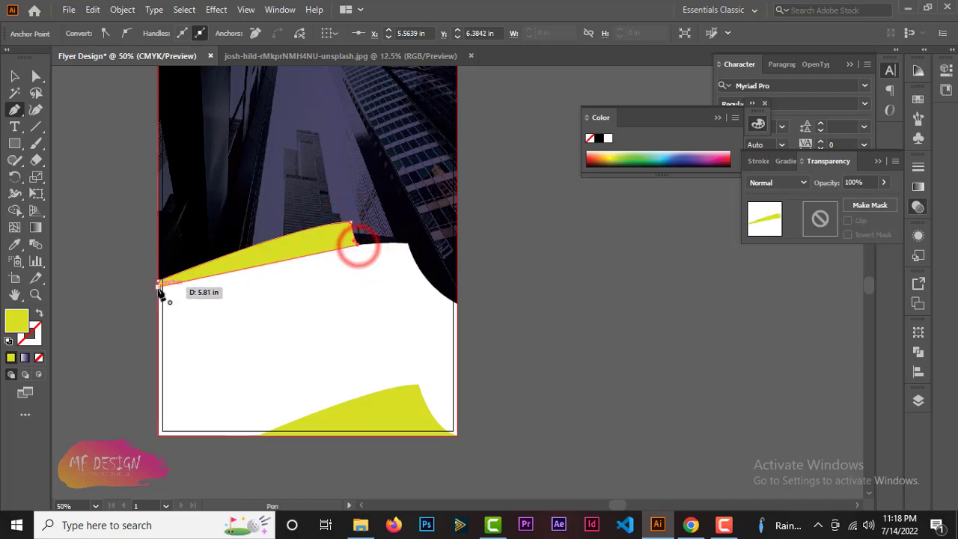
{"action": "left_click_drag", "start_coordinate": [158, 286], "coordinate": [94, 315]}
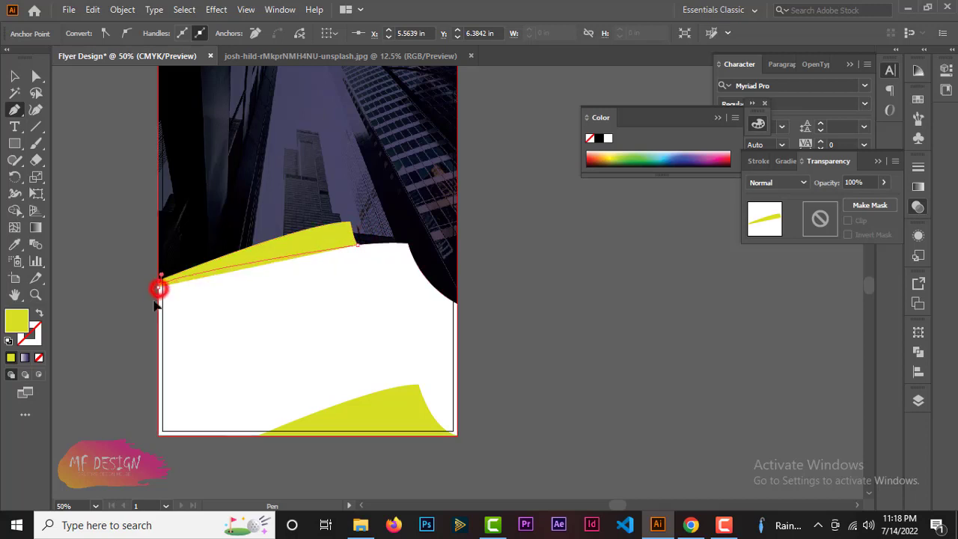
{"action": "left_click", "coordinate": [220, 261]}
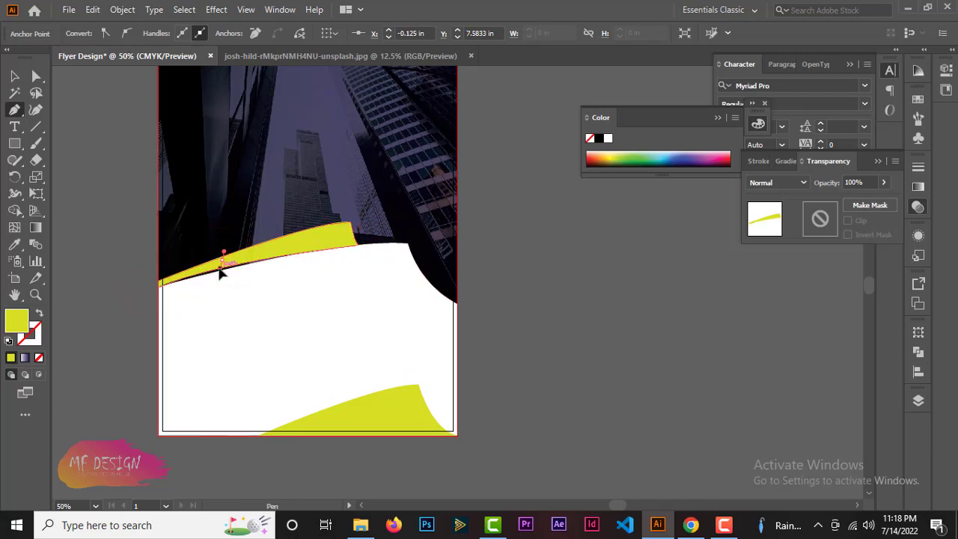
{"action": "left_click", "coordinate": [221, 261]}
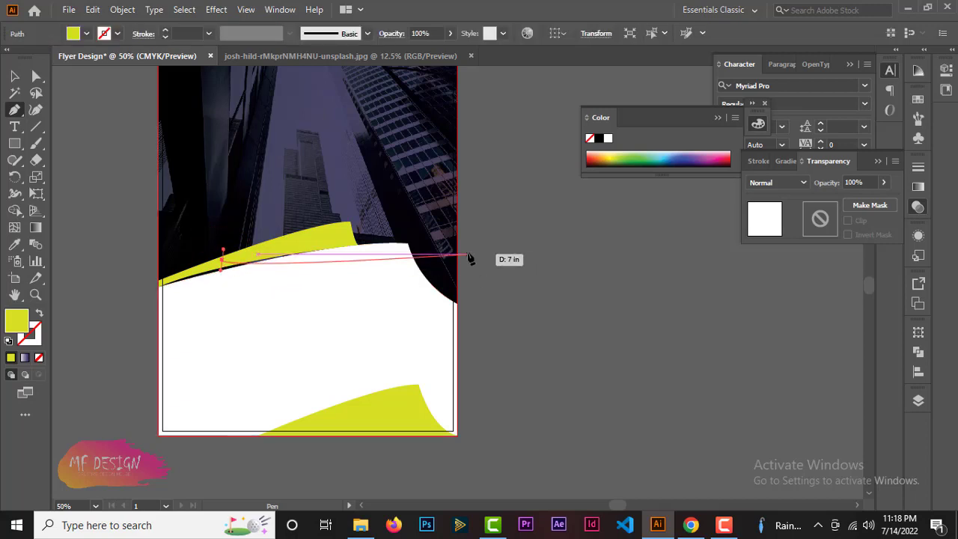
{"action": "key", "text": "Escape"}
{"action": "left_click_drag", "start_coordinate": [259, 302], "coordinate": [260, 301]}
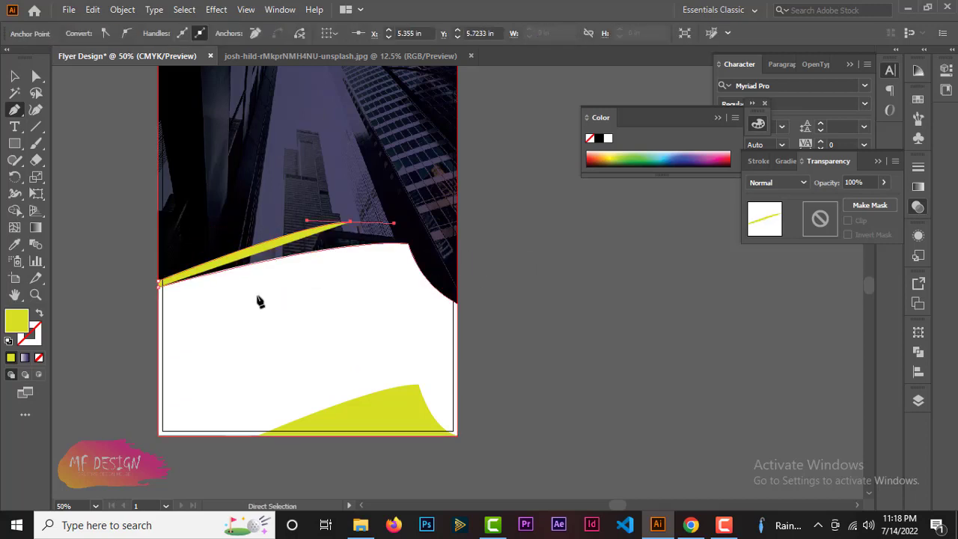
Draw a closed shard from the left page edge along the wave's top, with sharp corner anchors.
{"action": "left_click", "coordinate": [159, 285]}
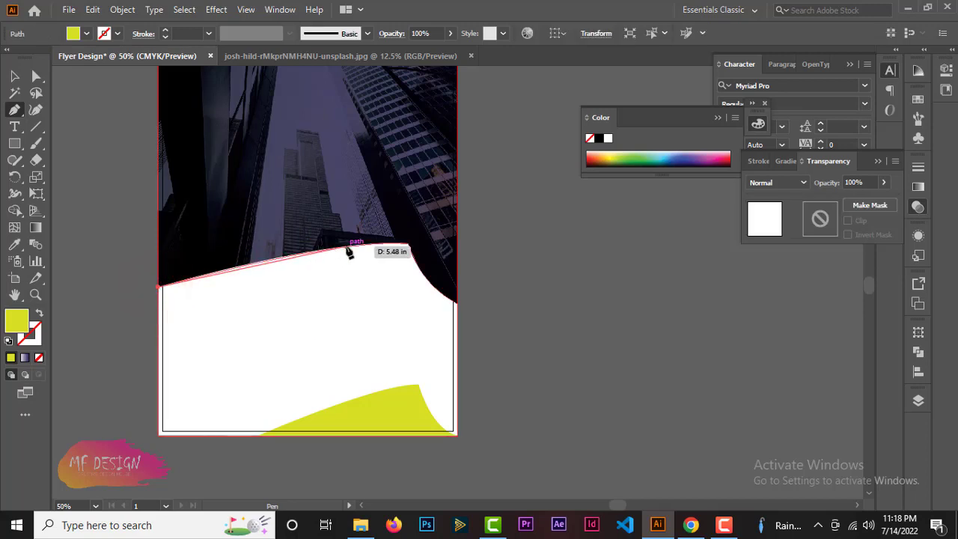
{"action": "left_click_drag", "start_coordinate": [349, 247], "coordinate": [414, 240]}
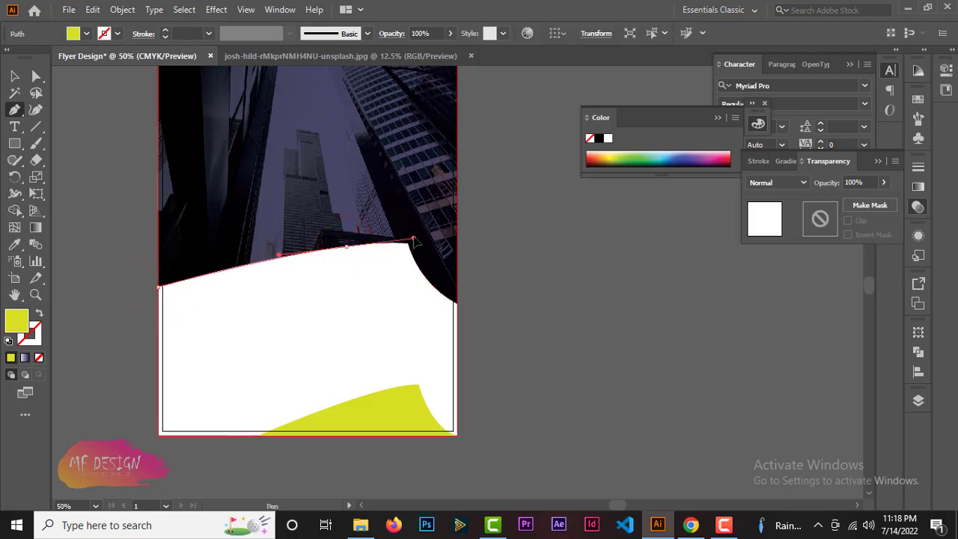
{"action": "left_click", "coordinate": [343, 247]}
{"action": "left_click", "coordinate": [337, 221]}
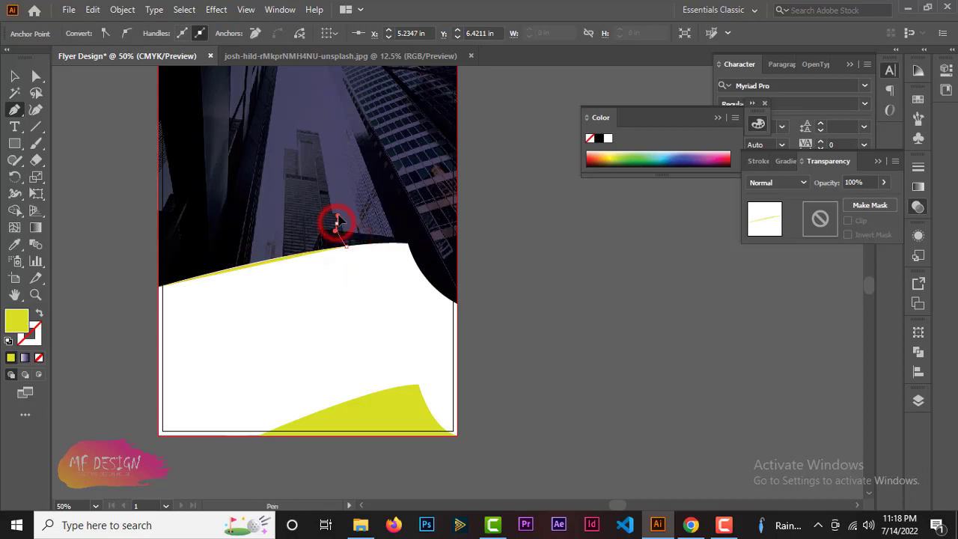
{"action": "left_click", "coordinate": [336, 222]}
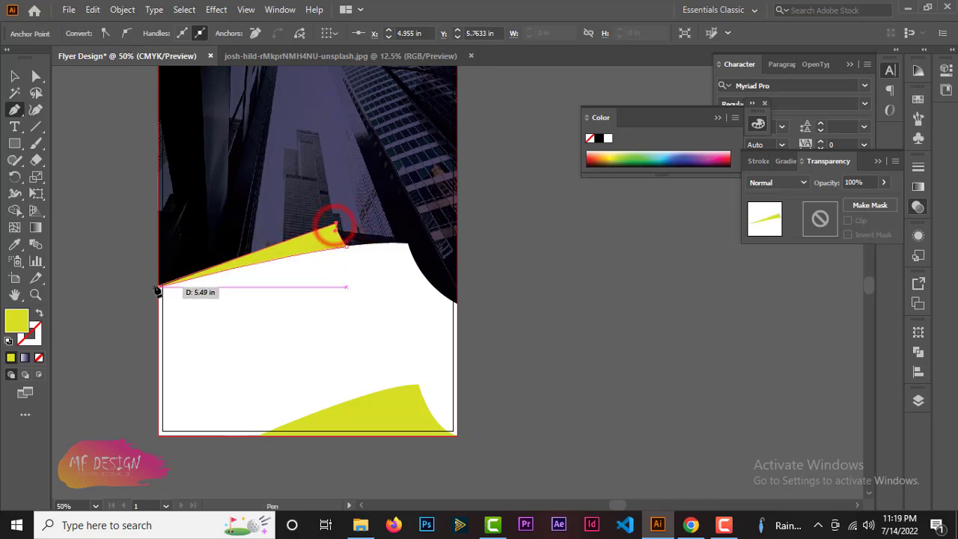
{"action": "left_click_drag", "start_coordinate": [160, 287], "coordinate": [136, 297]}
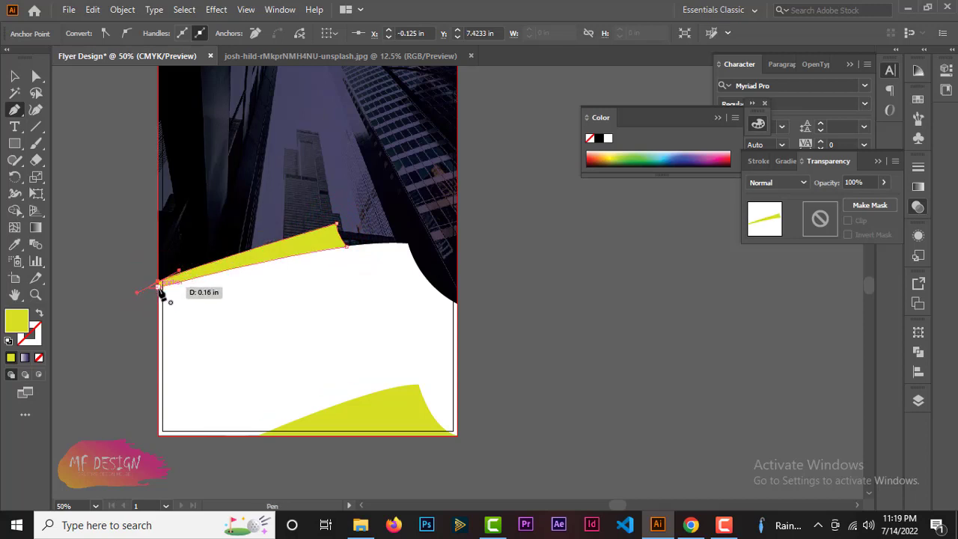
{"action": "left_click", "coordinate": [158, 287]}
{"action": "left_click", "coordinate": [14, 75]}
{"action": "left_click", "coordinate": [98, 232]}
{"action": "scroll", "coordinate": [123, 285], "scroll_direction": "up", "scroll_amount": 1}
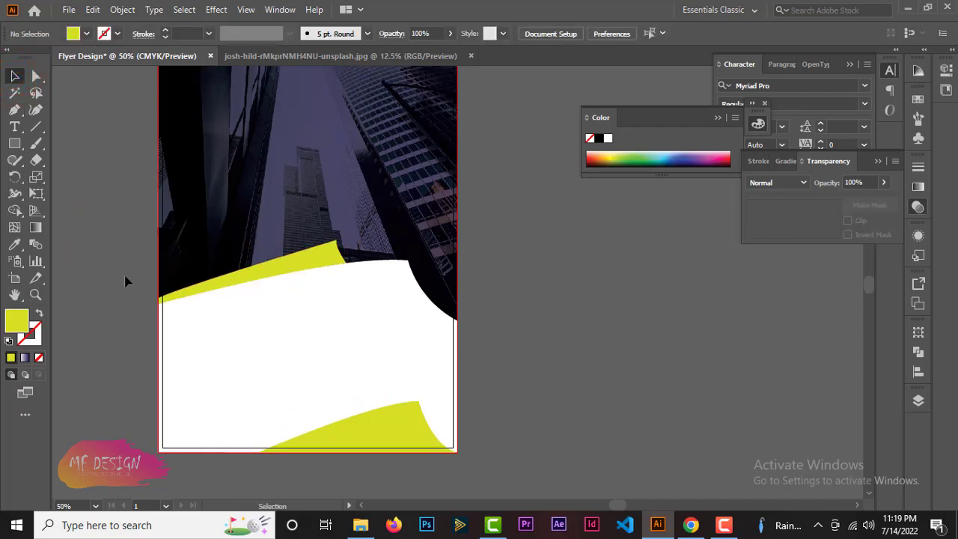
Zoom in on the flyer and delete the old yellow shard.
{"action": "key", "text": "ctrl+plus"}
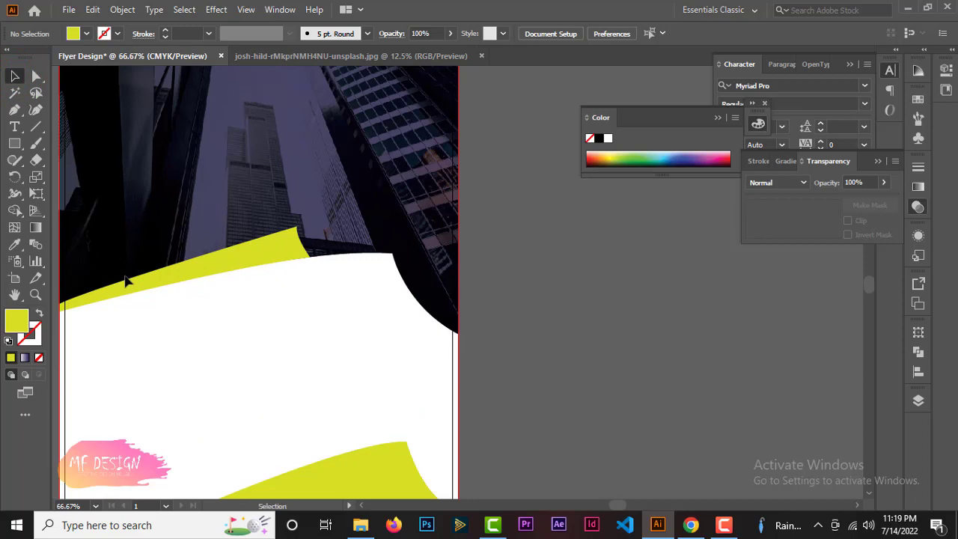
{"action": "left_click_drag", "start_coordinate": [281, 307], "coordinate": [485, 289]}
{"action": "left_click", "coordinate": [468, 242]}
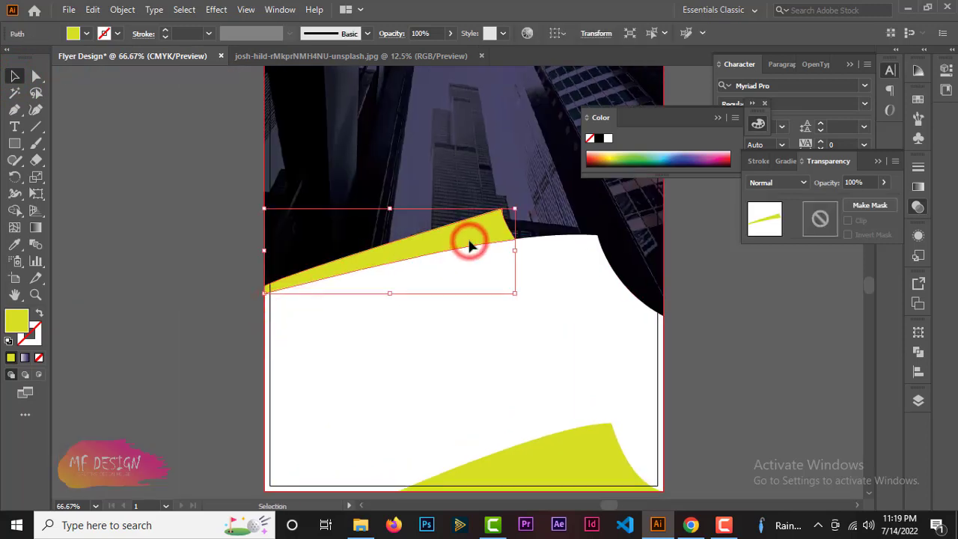
{"action": "key", "text": "Delete"}
Redraw the shard as a thin straight-edged wedge from the panel's left corner along its top.
{"action": "left_click", "coordinate": [14, 109]}
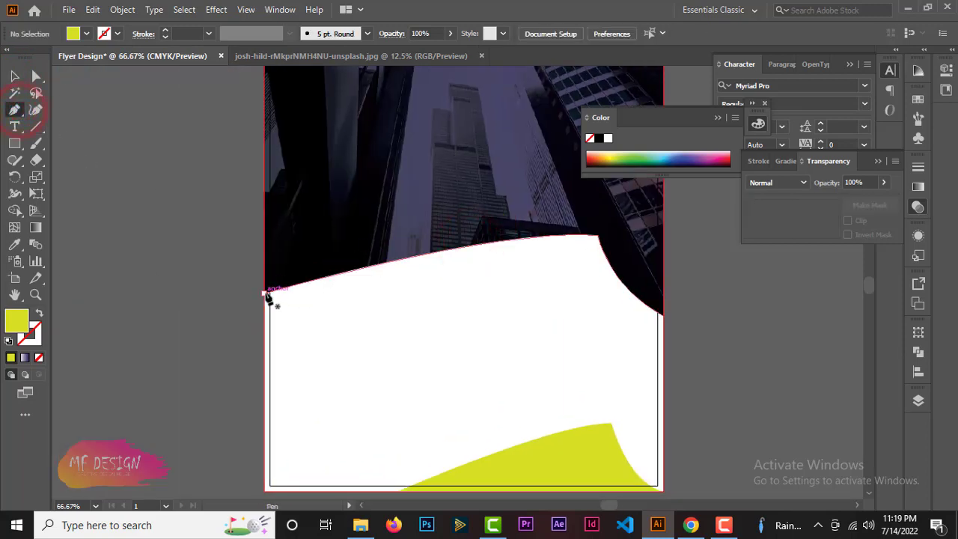
{"action": "left_click", "coordinate": [265, 294]}
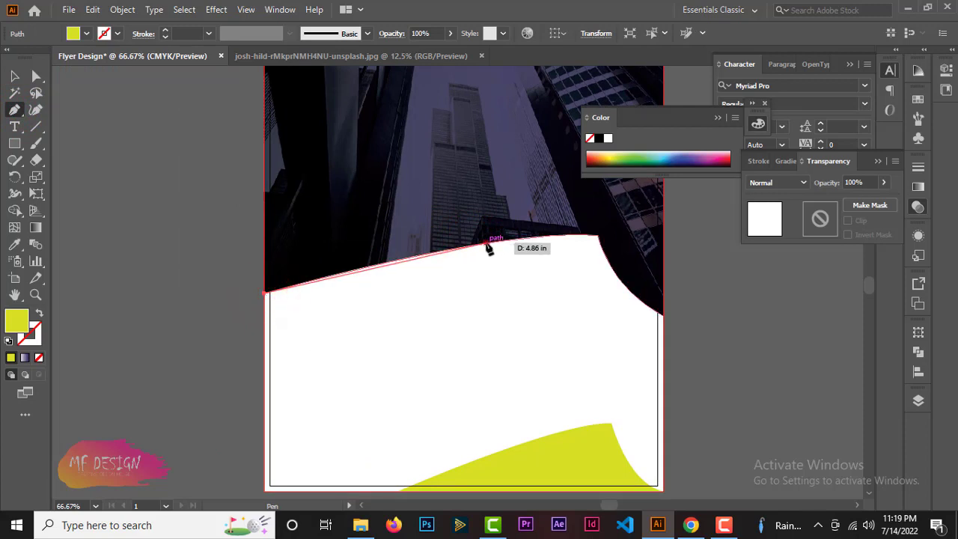
{"action": "left_click_drag", "start_coordinate": [486, 243], "coordinate": [523, 246]}
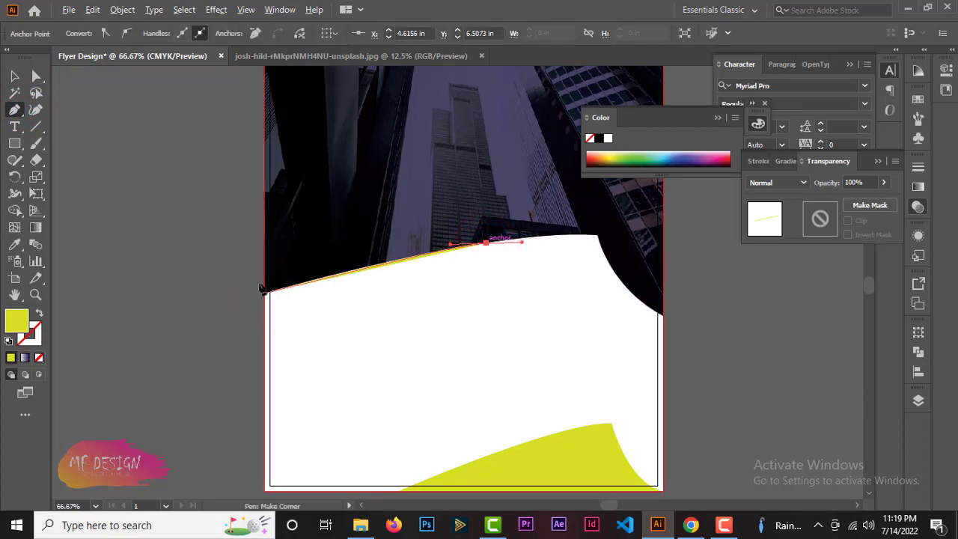
{"action": "left_click_drag", "start_coordinate": [262, 290], "coordinate": [266, 292]}
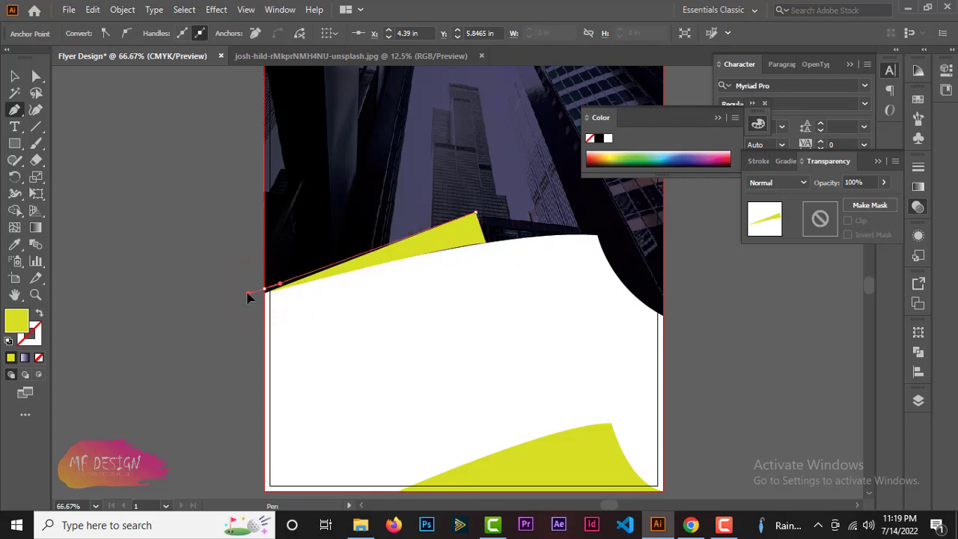
{"action": "mouse_move", "coordinate": [249, 297]}
{"action": "left_mouse_down"}
{"action": "mouse_move", "coordinate": [303, 285]}
{"action": "mouse_move", "coordinate": [264, 292]}
{"action": "left_mouse_up"}
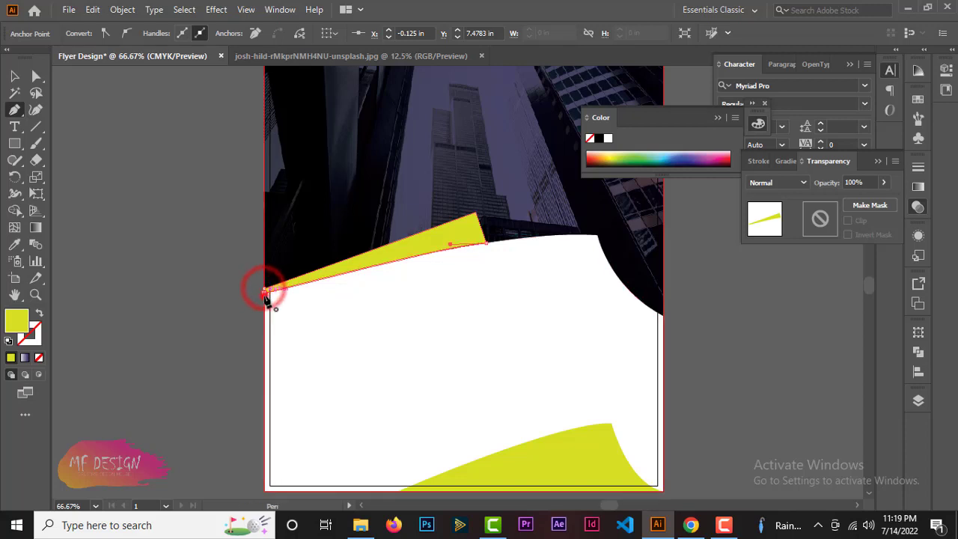
{"action": "left_click", "coordinate": [450, 247]}
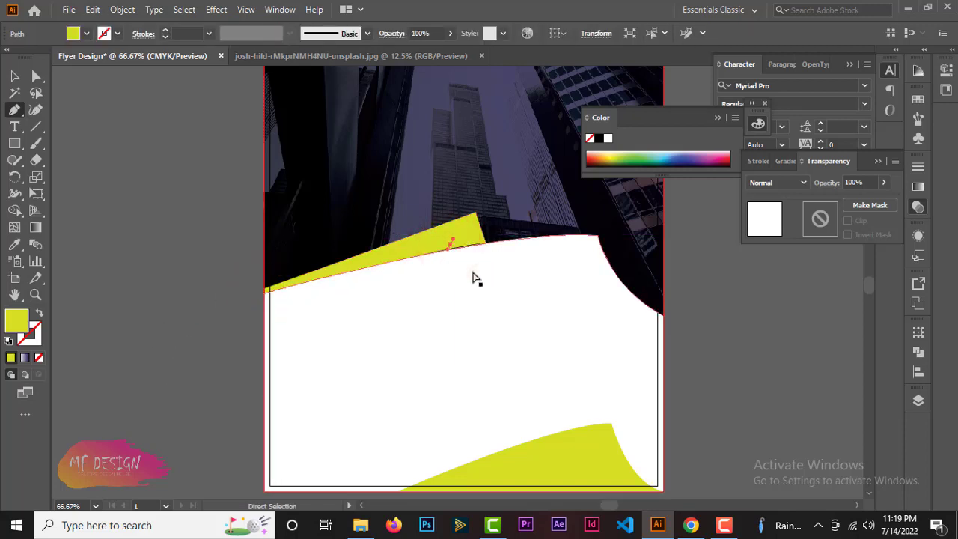
{"action": "left_click", "coordinate": [15, 77]}
{"action": "left_click", "coordinate": [85, 216]}
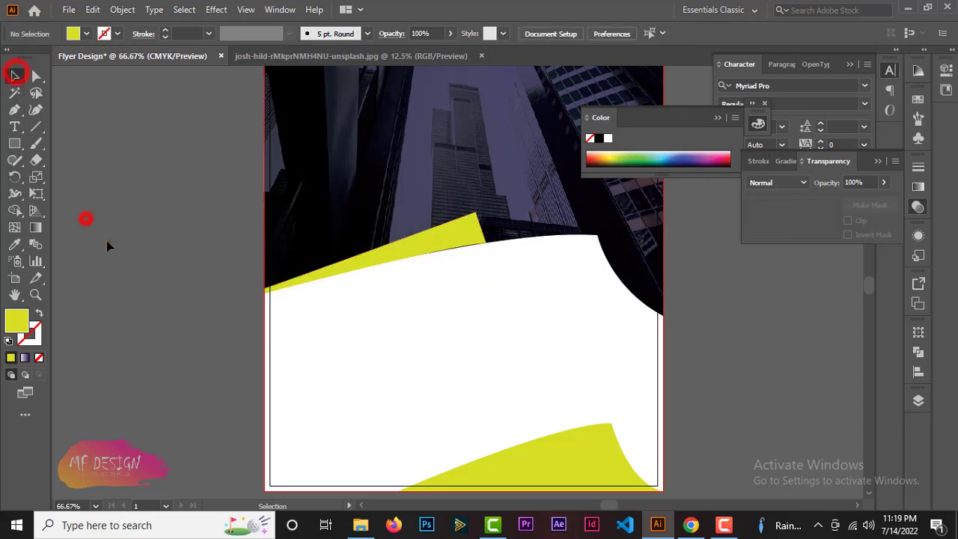
Inspect the wedge's and white panel's anchor points with Direct Selection.
{"action": "left_click", "coordinate": [449, 228]}
{"action": "left_click", "coordinate": [36, 77]}
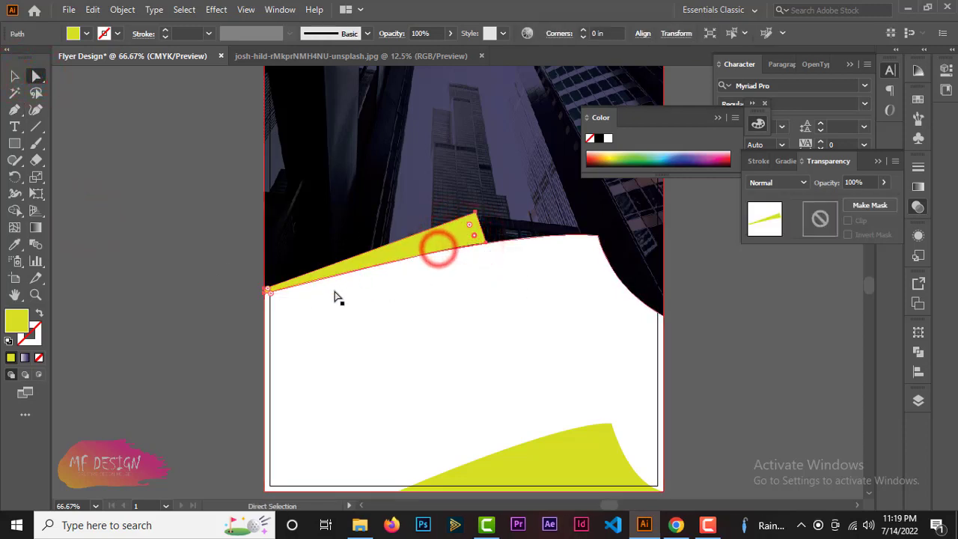
{"action": "left_click", "coordinate": [326, 315]}
{"action": "left_click", "coordinate": [485, 243]}
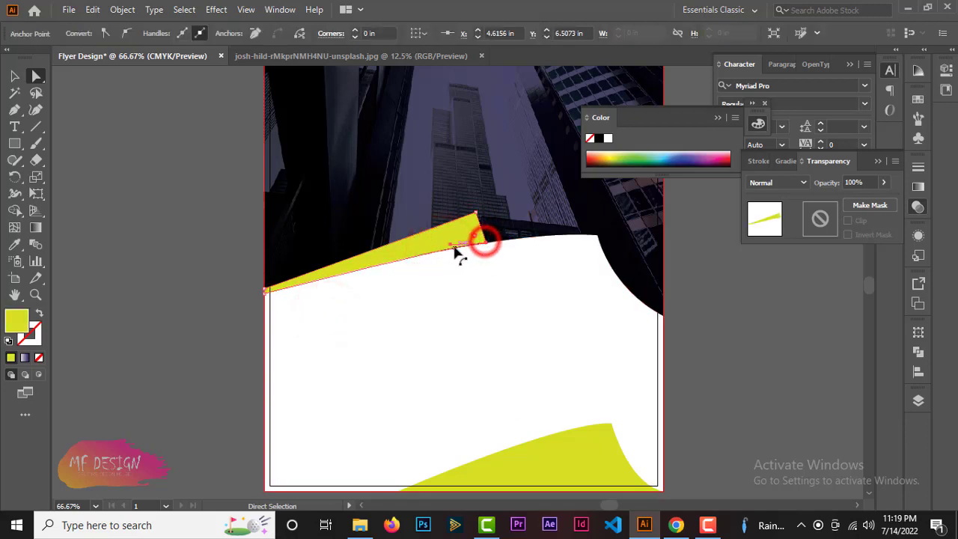
{"action": "left_click", "coordinate": [449, 245]}
{"action": "left_click", "coordinate": [428, 299]}
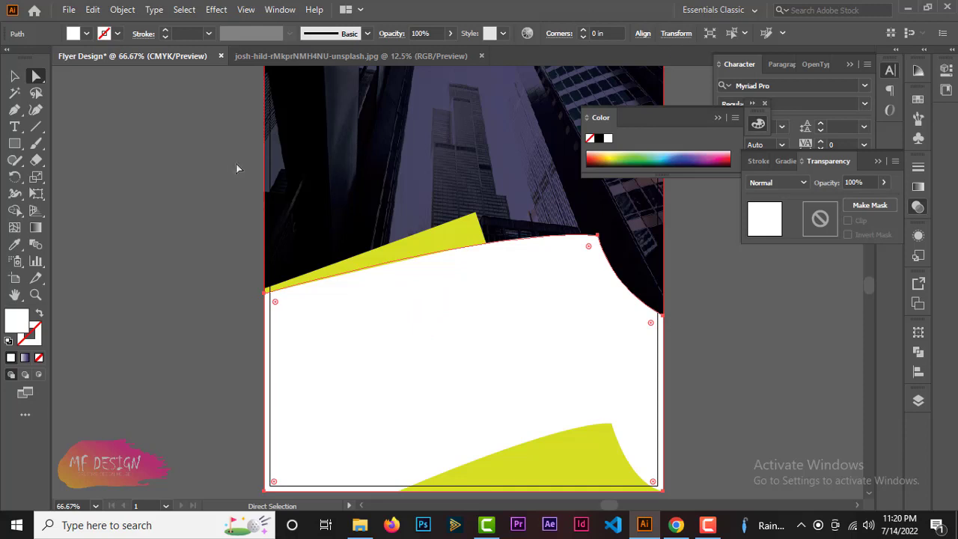
{"action": "left_click", "coordinate": [203, 229]}
{"action": "left_click", "coordinate": [457, 239]}
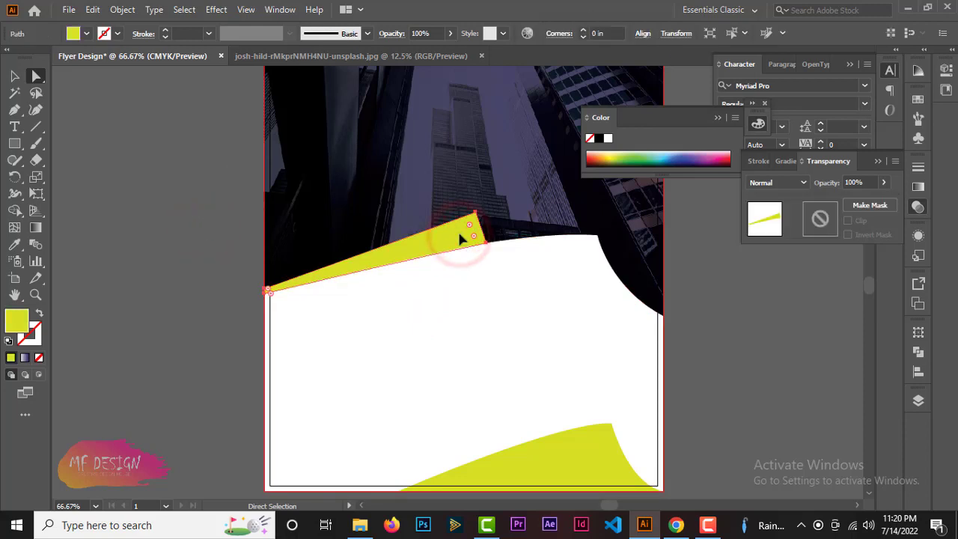
Give the wedge a linear gradient running from orange-red to dark green.
{"action": "left_click", "coordinate": [917, 187]}
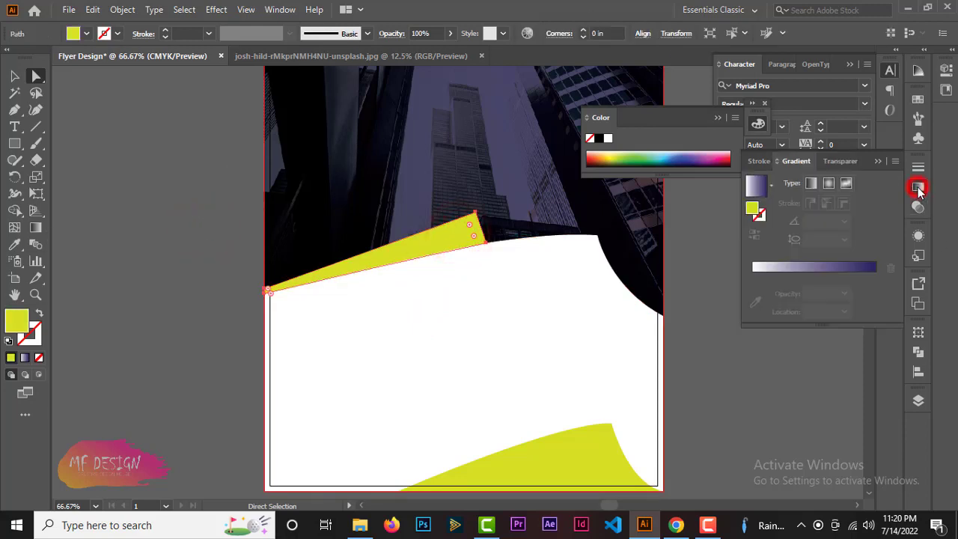
{"action": "left_click", "coordinate": [818, 272]}
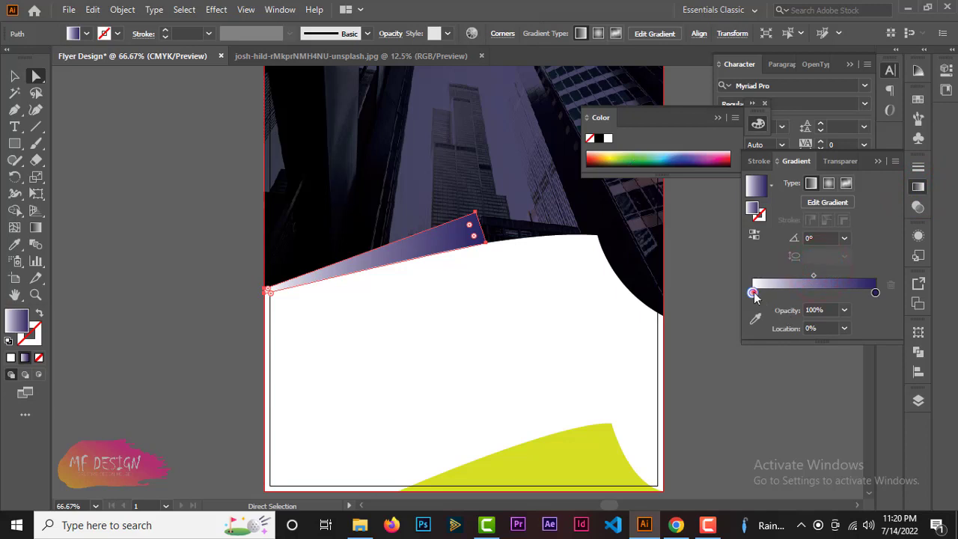
{"action": "left_click", "coordinate": [599, 157]}
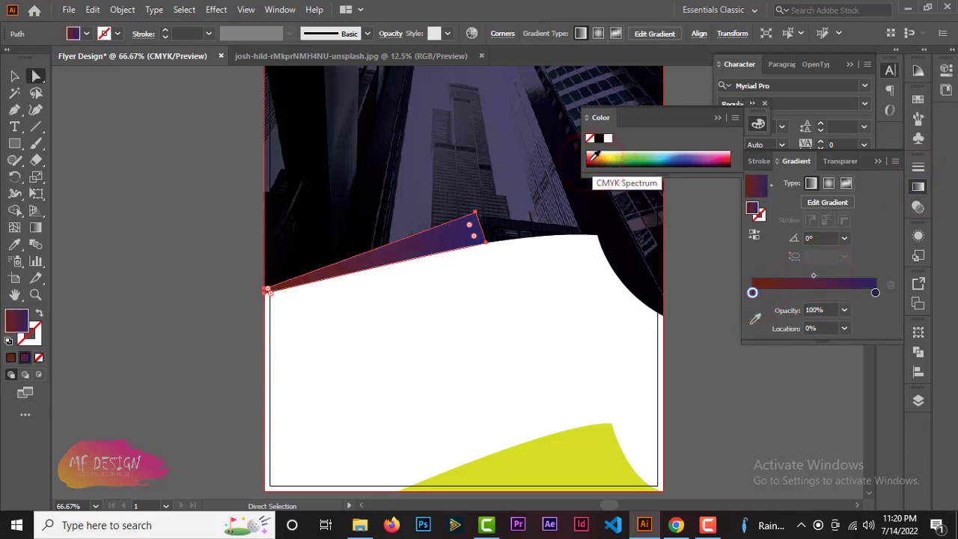
{"action": "left_click", "coordinate": [596, 155]}
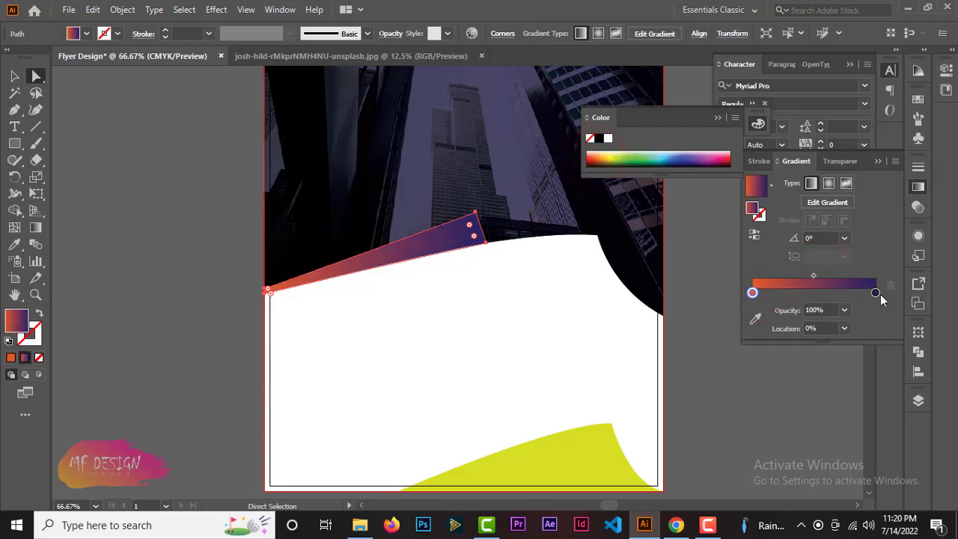
{"action": "left_click", "coordinate": [636, 162]}
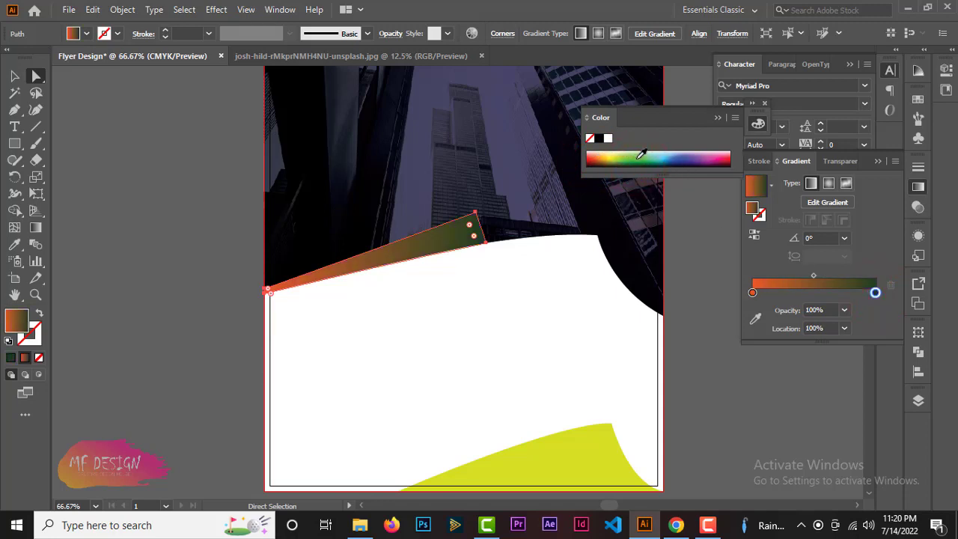
{"action": "left_click", "coordinate": [635, 158]}
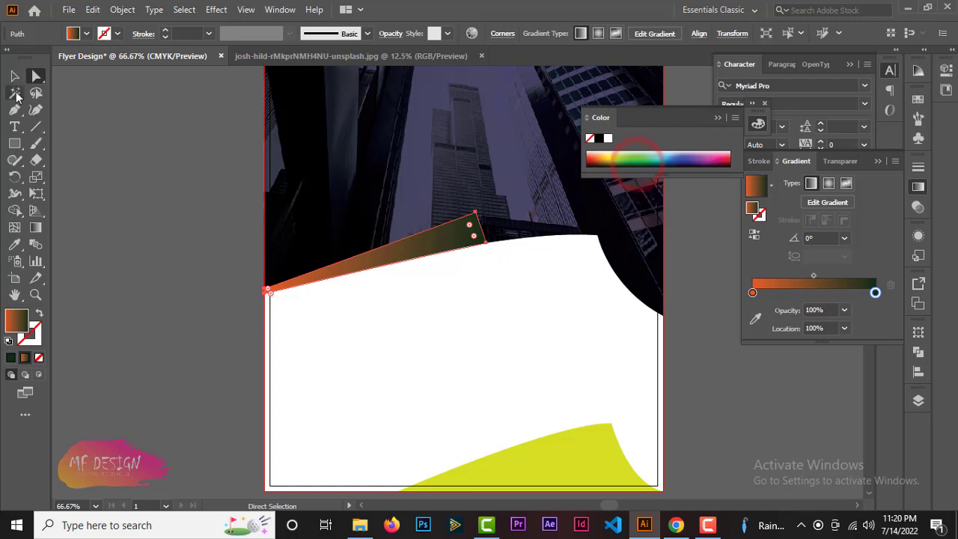
Angle the wedge's gradient diagonally along the shard at about 25°.
{"action": "left_click", "coordinate": [14, 76]}
{"action": "left_click", "coordinate": [35, 226]}
{"action": "mouse_move", "coordinate": [474, 209]}
{"action": "left_mouse_down"}
{"action": "mouse_move", "coordinate": [289, 321]}
{"action": "mouse_move", "coordinate": [488, 222]}
{"action": "left_mouse_up"}
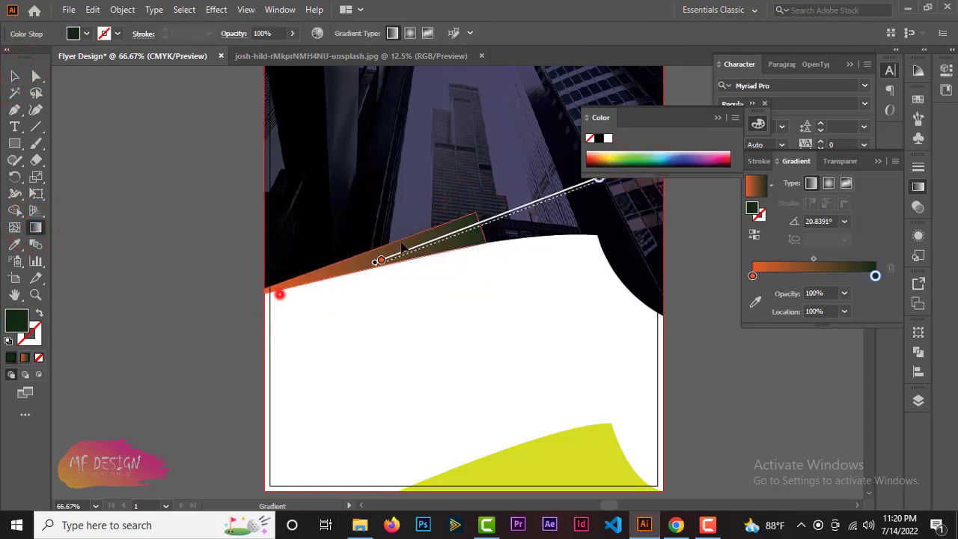
{"action": "left_click_drag", "start_coordinate": [278, 293], "coordinate": [257, 306]}
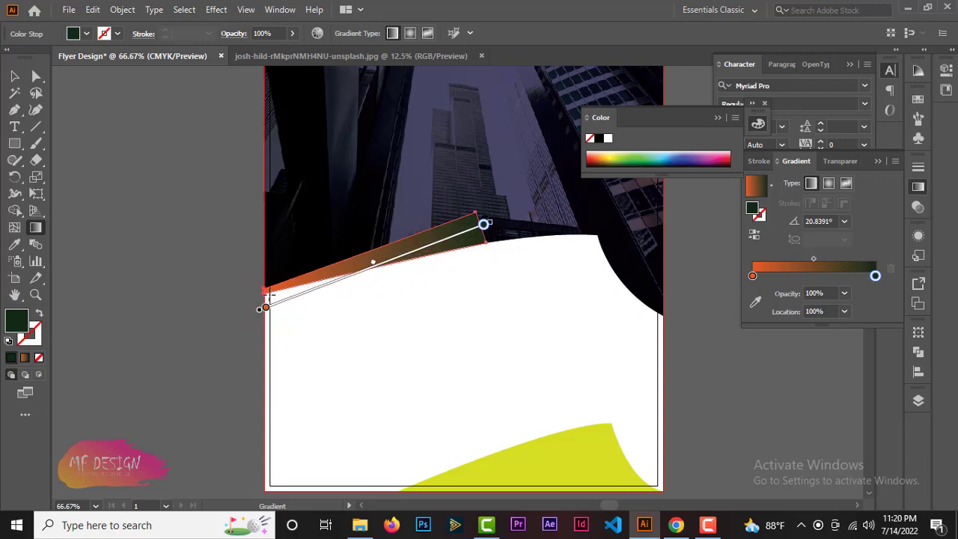
{"action": "left_click_drag", "start_coordinate": [296, 310], "coordinate": [428, 228]}
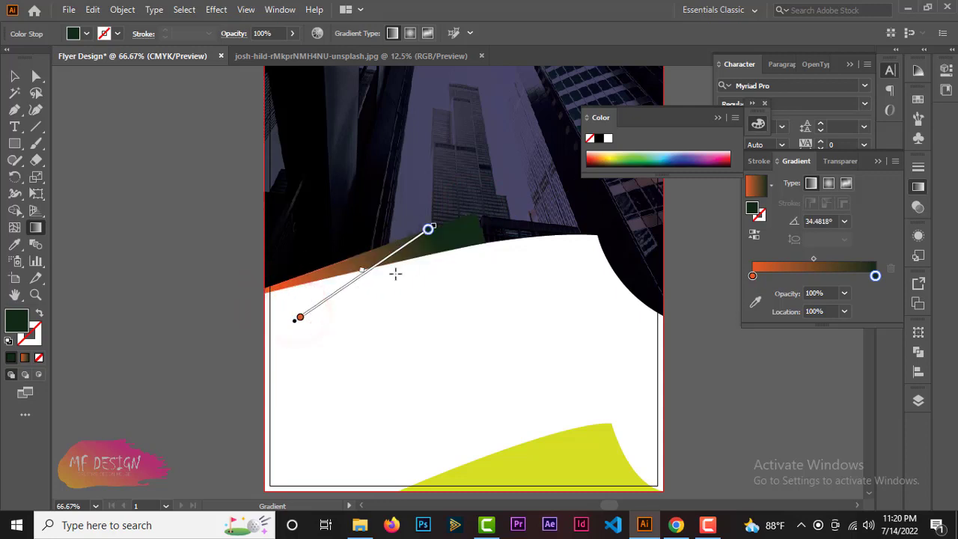
{"action": "left_click_drag", "start_coordinate": [319, 292], "coordinate": [562, 177]}
{"action": "left_click", "coordinate": [14, 76]}
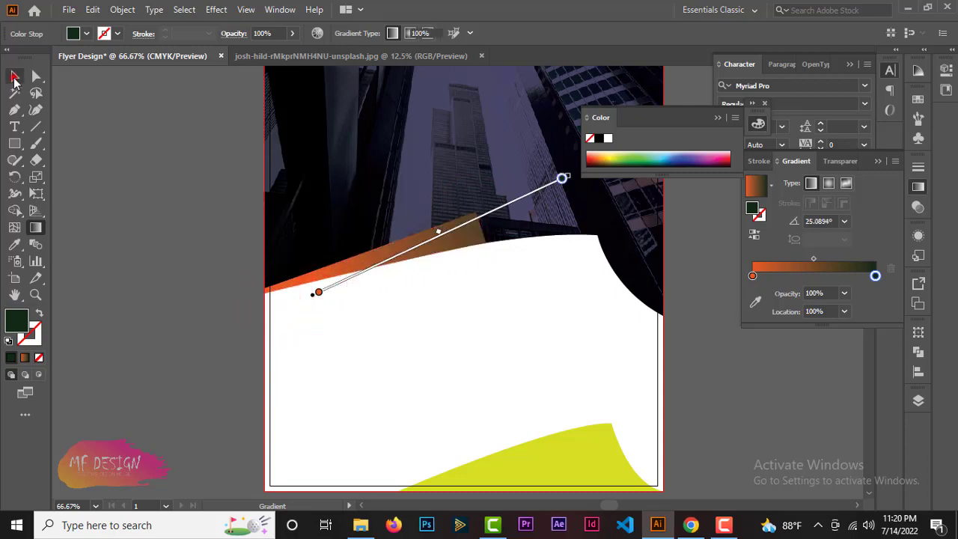
{"action": "left_click", "coordinate": [71, 224]}
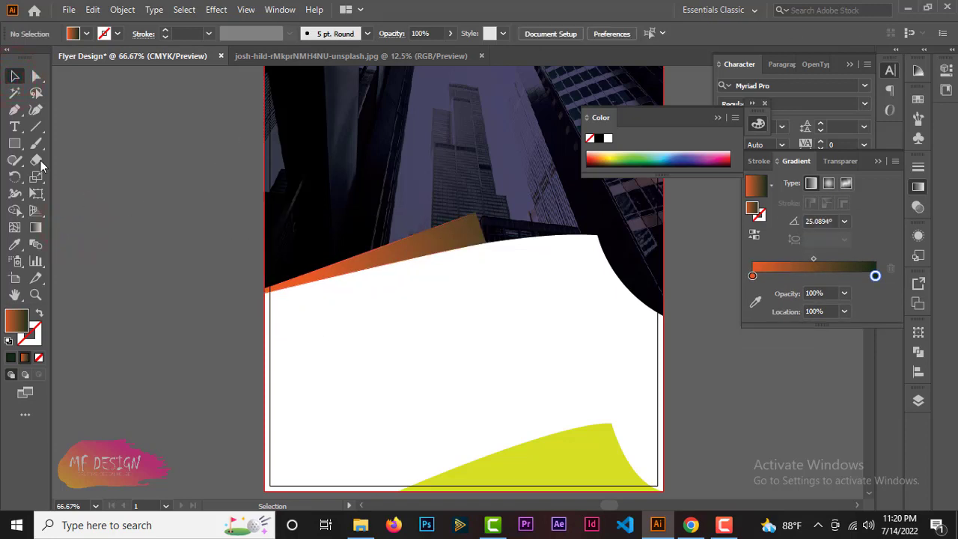
Draw a second, taller shard from the left anchor up to a tip over the panel.
{"action": "left_click", "coordinate": [15, 109]}
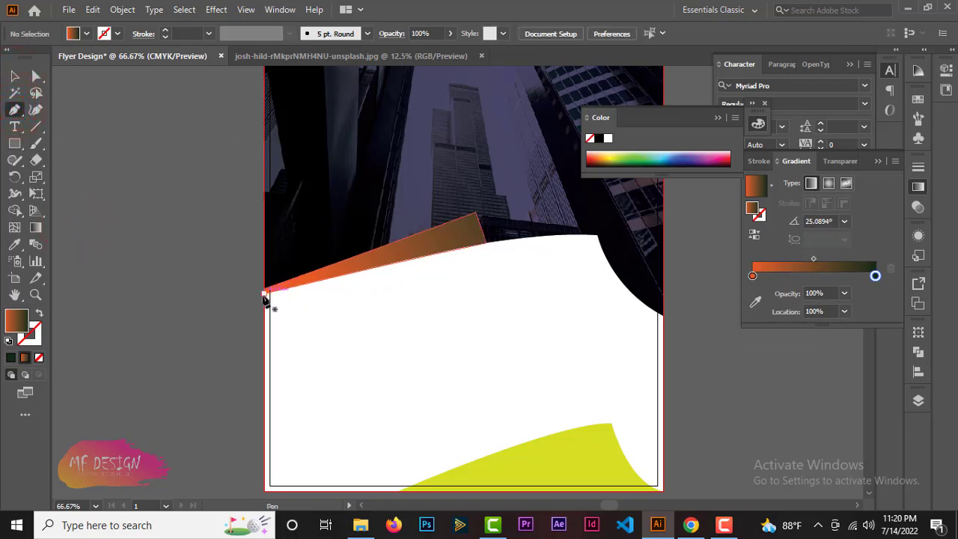
{"action": "left_click", "coordinate": [264, 299]}
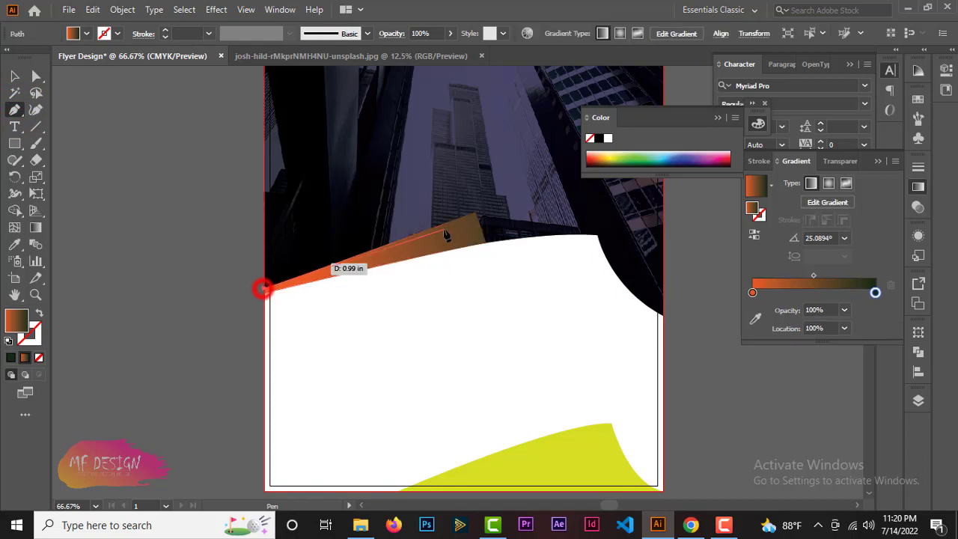
{"action": "mouse_move", "coordinate": [264, 293]}
{"action": "left_mouse_down"}
{"action": "mouse_move", "coordinate": [477, 215]}
{"action": "mouse_move", "coordinate": [453, 226]}
{"action": "mouse_move", "coordinate": [437, 196]}
{"action": "mouse_move", "coordinate": [266, 287]}
{"action": "left_mouse_up"}
{"action": "left_click", "coordinate": [435, 192]}
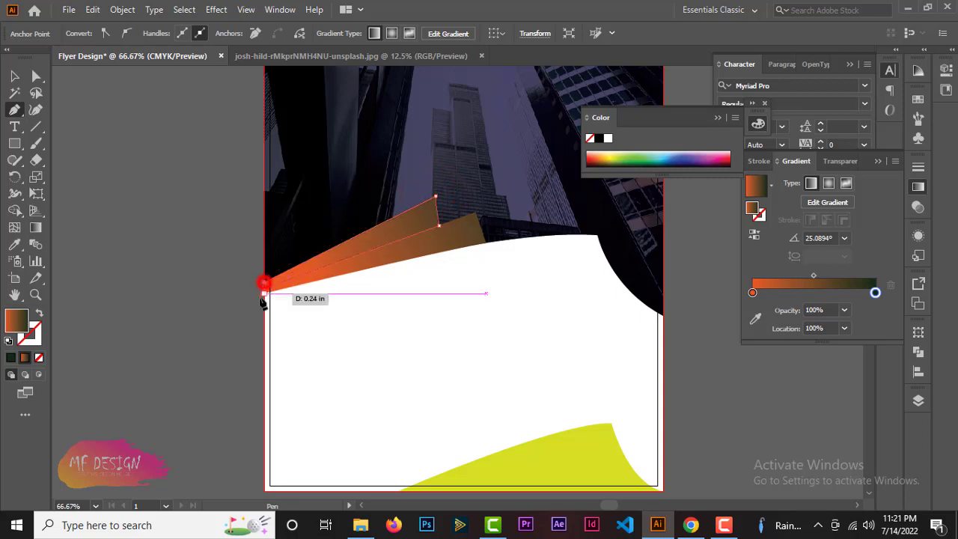
{"action": "left_click", "coordinate": [266, 285]}
Copy the yellow shape's fill onto the front shard with the Eyedropper.
{"action": "left_click", "coordinate": [14, 77]}
{"action": "left_click", "coordinate": [65, 177]}
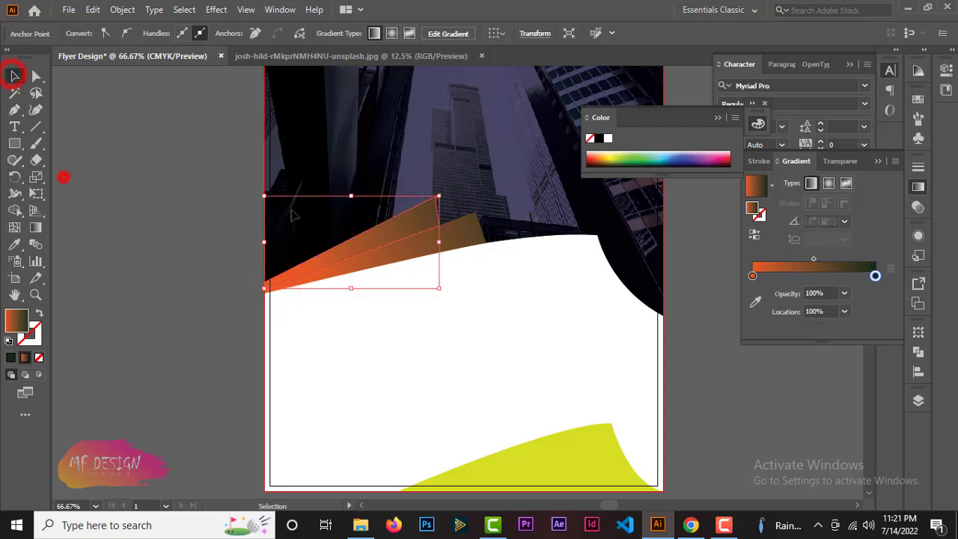
{"action": "left_click", "coordinate": [369, 235]}
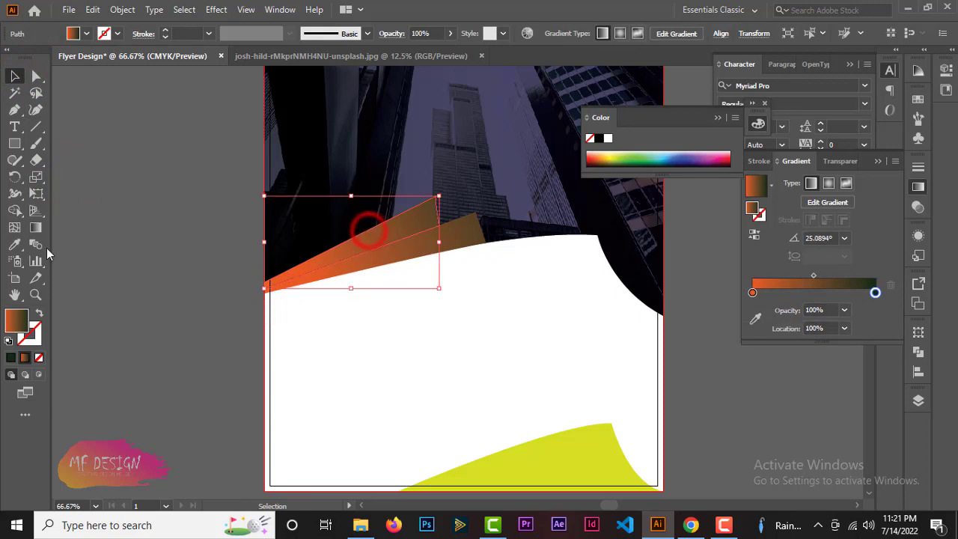
{"action": "scroll", "coordinate": [143, 263], "scroll_direction": "down", "scroll_amount": 1}
{"action": "left_click", "coordinate": [15, 244]}
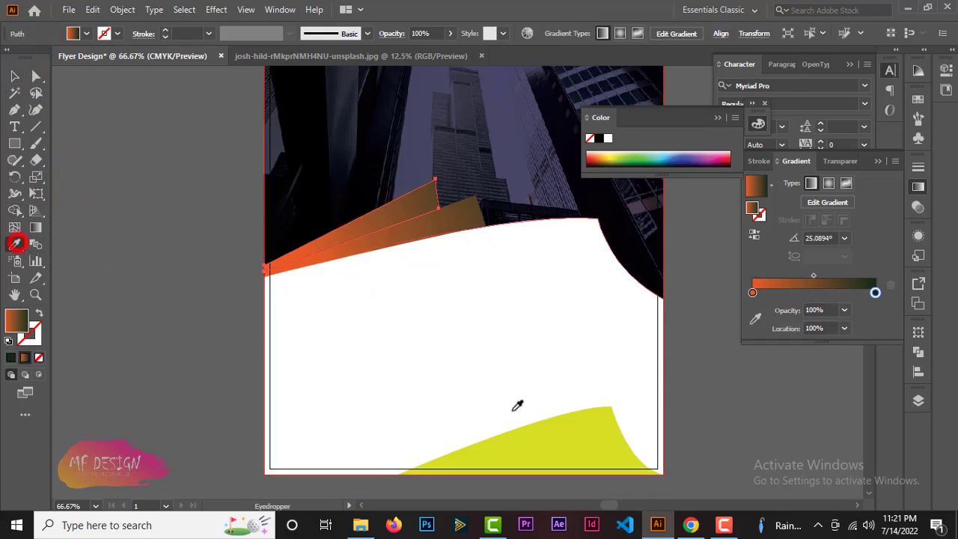
{"action": "left_click", "coordinate": [591, 436]}
Change the front shard's fill to a darker, muted olive yellow in the Color Picker.
{"action": "left_click", "coordinate": [16, 77]}
{"action": "left_click", "coordinate": [113, 216]}
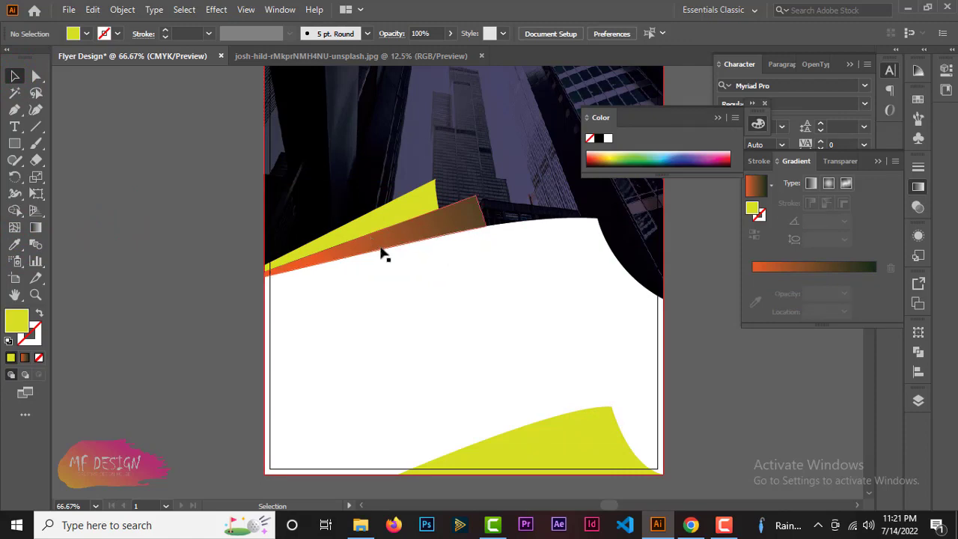
{"action": "left_click", "coordinate": [398, 216]}
{"action": "double_click", "coordinate": [16, 321]}
{"action": "left_click", "coordinate": [448, 217]}
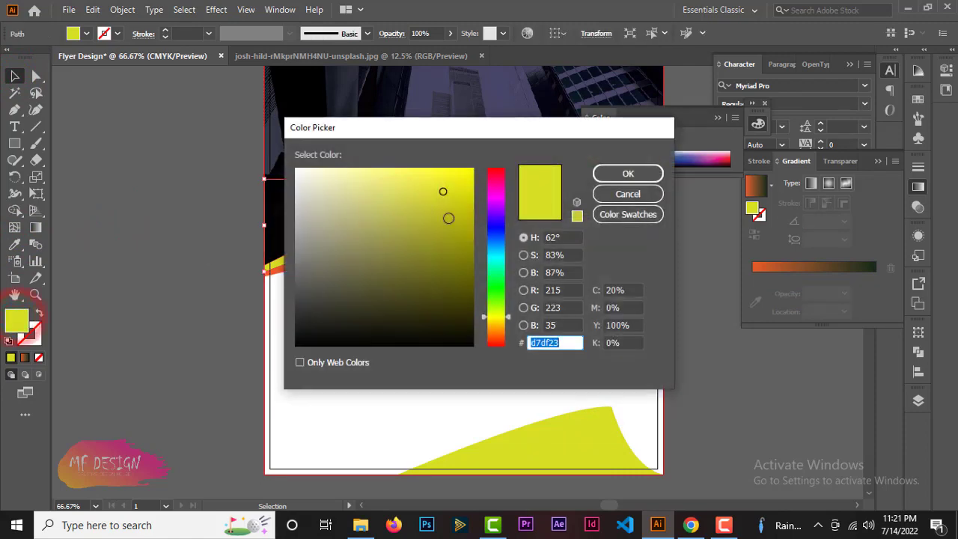
{"action": "left_click", "coordinate": [628, 174]}
{"action": "left_click", "coordinate": [72, 314]}
{"action": "scroll", "coordinate": [159, 368], "scroll_direction": "up", "scroll_amount": 1}
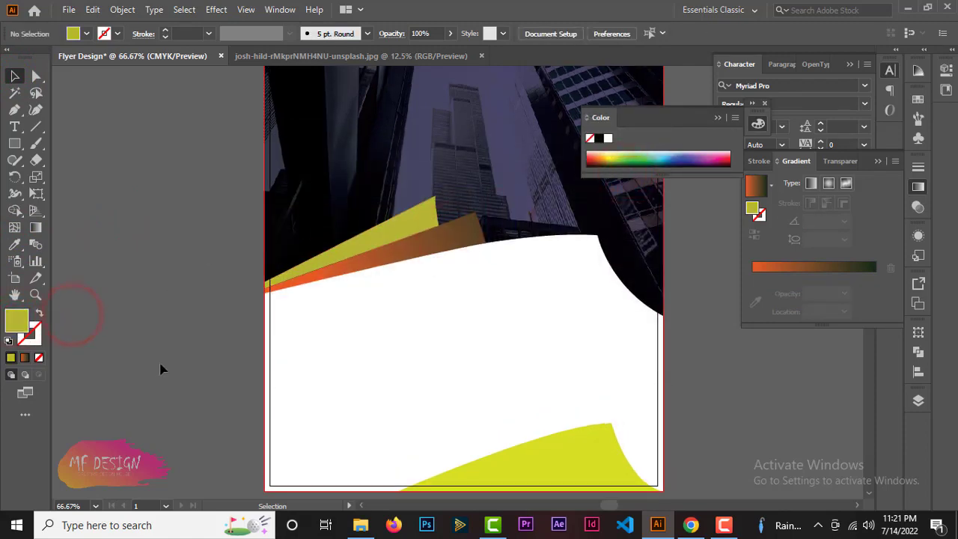
{"action": "scroll", "coordinate": [164, 369], "scroll_direction": "up", "scroll_amount": 2}
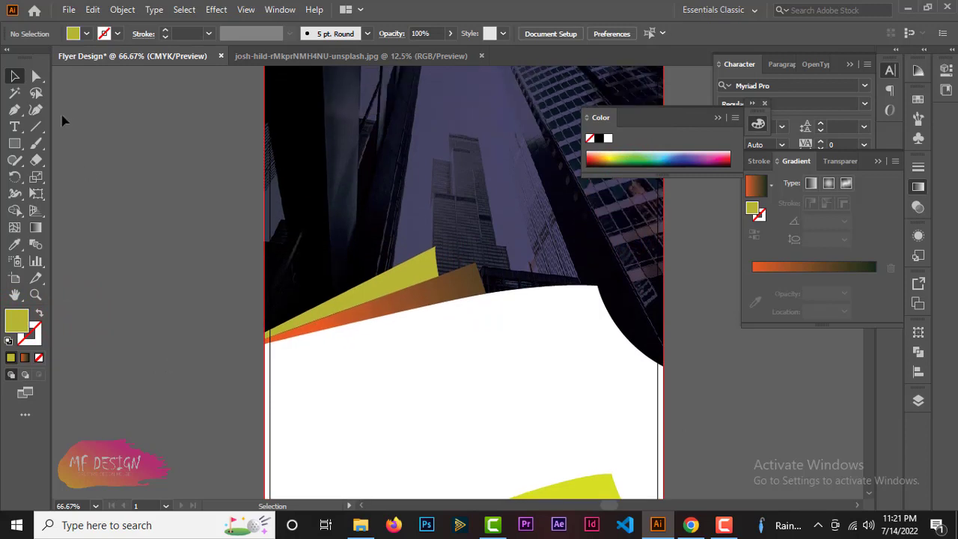
Draw a third, taller shard path with the Pen tool from the flyer's left edge.
{"action": "left_click", "coordinate": [14, 109]}
{"action": "left_click", "coordinate": [265, 332]}
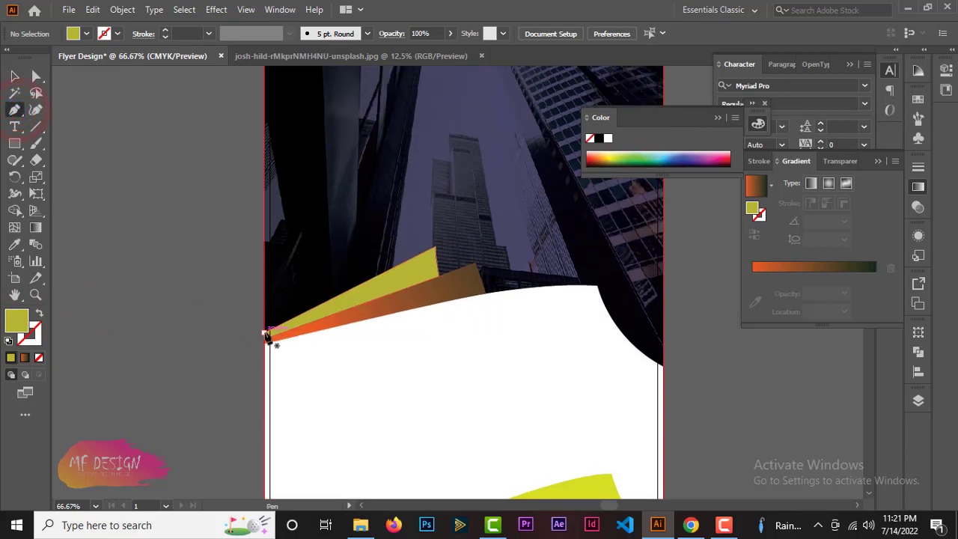
{"action": "left_click", "coordinate": [409, 260]}
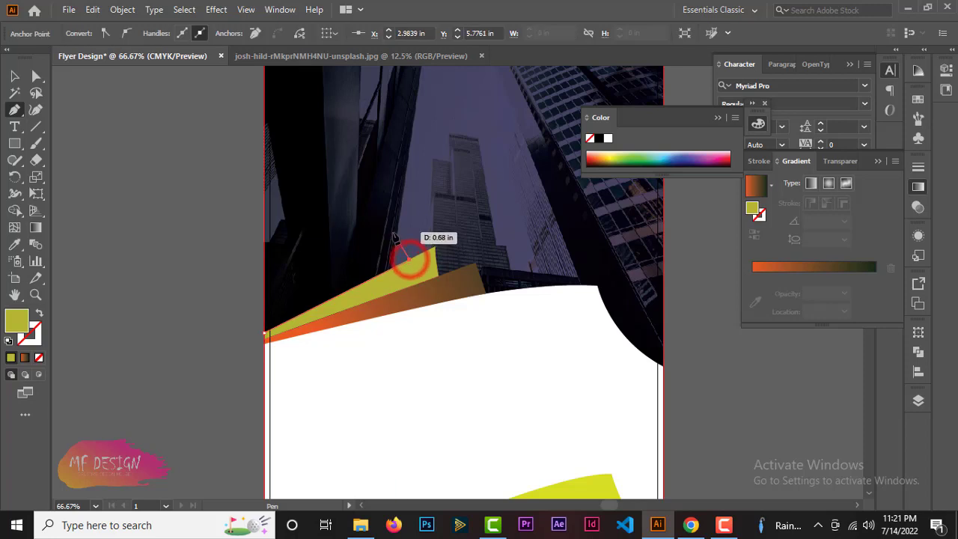
{"action": "left_click", "coordinate": [397, 227]}
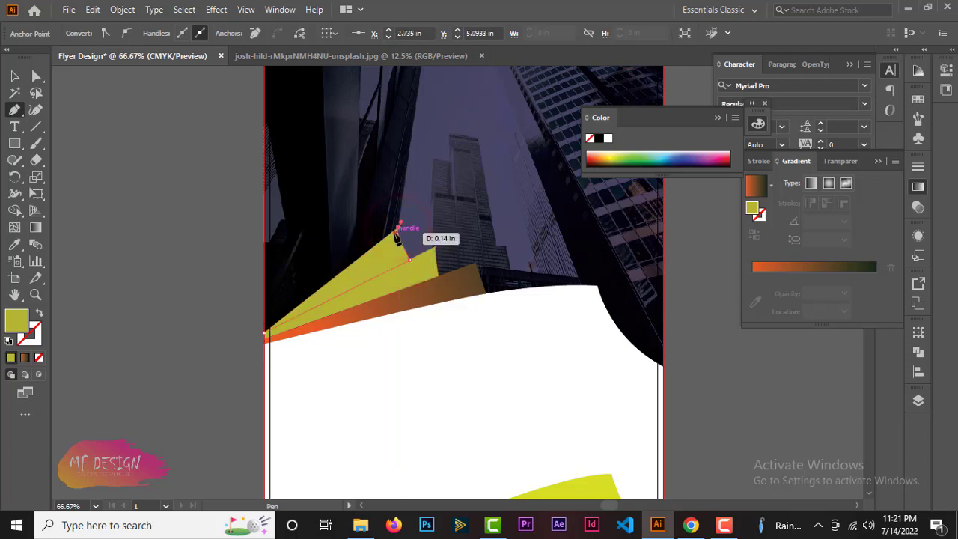
{"action": "left_click_drag", "start_coordinate": [396, 232], "coordinate": [398, 229]}
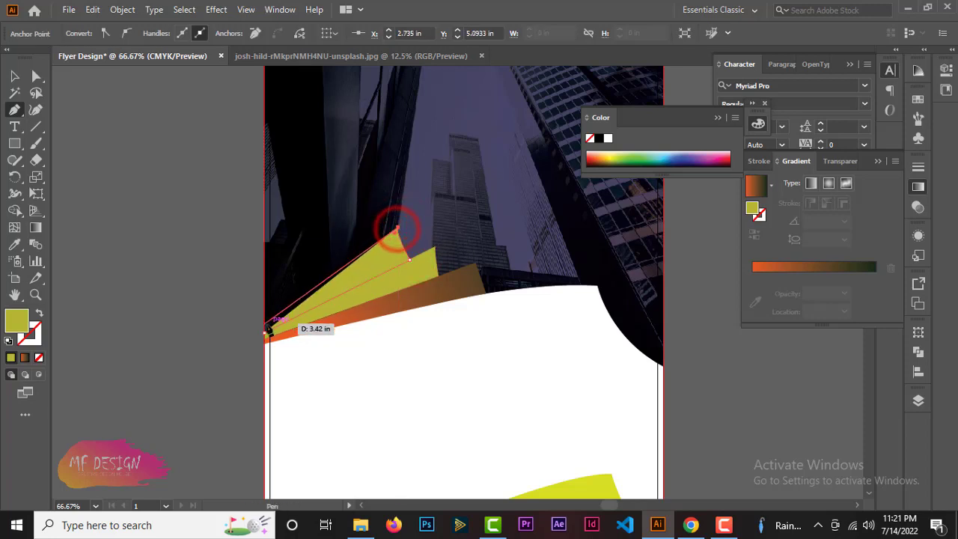
{"action": "mouse_move", "coordinate": [266, 324]}
{"action": "left_mouse_down"}
{"action": "mouse_move", "coordinate": [263, 353]}
{"action": "mouse_move", "coordinate": [265, 336]}
{"action": "left_mouse_up"}
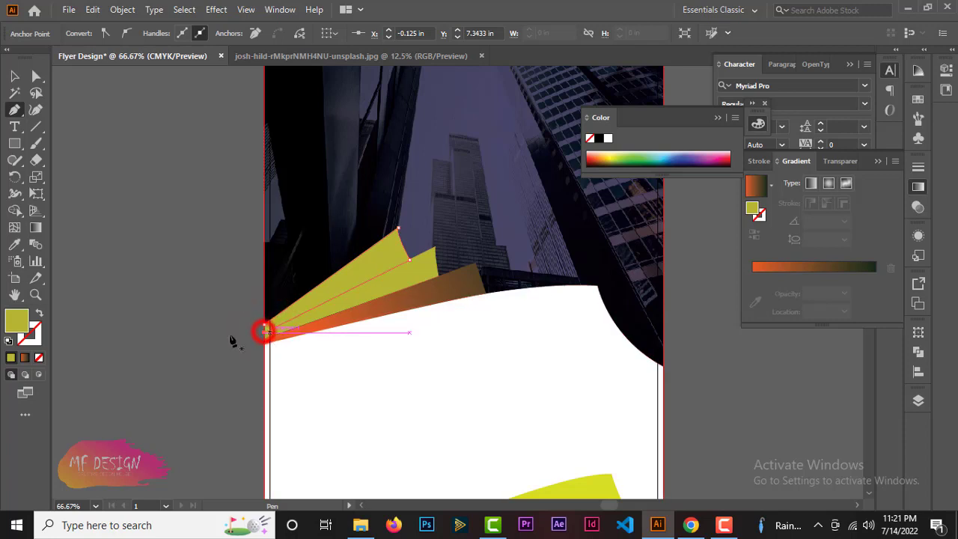
{"action": "left_click", "coordinate": [15, 74]}
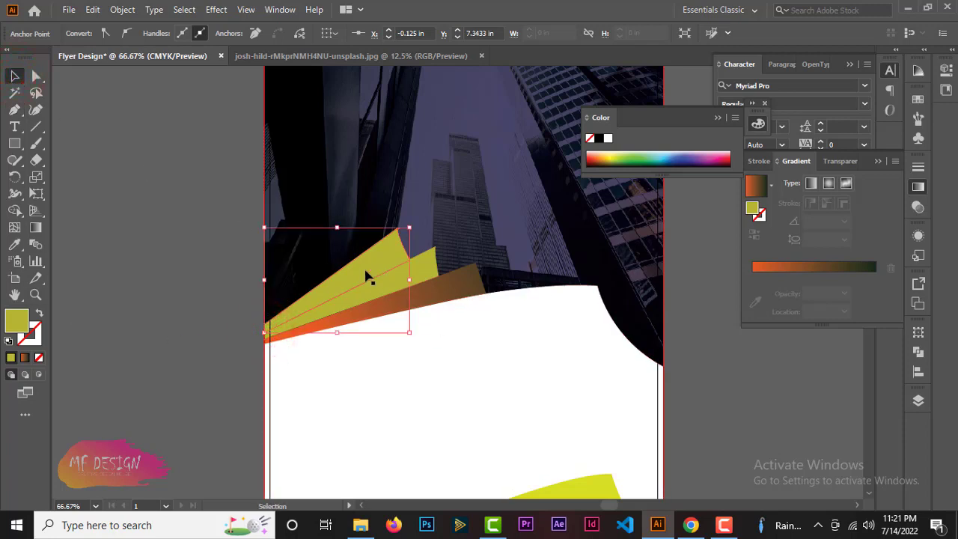
Fill the new shard with the bottom shape's bright yellow, deselect, and zoom out.
{"action": "scroll", "coordinate": [367, 277], "scroll_direction": "down", "scroll_amount": 2}
{"action": "left_click", "coordinate": [14, 244]}
{"action": "left_click", "coordinate": [544, 450]}
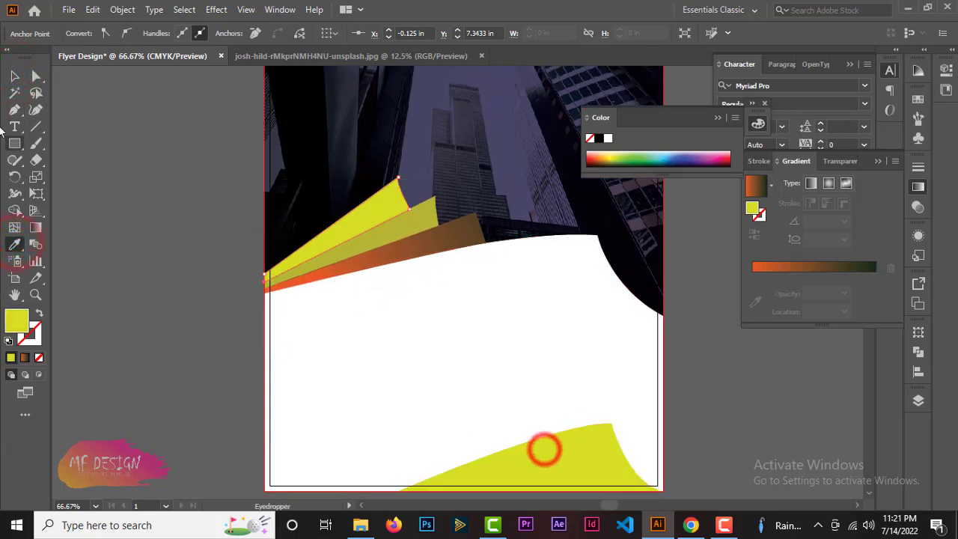
{"action": "left_click", "coordinate": [15, 75]}
{"action": "left_click", "coordinate": [172, 222]}
{"action": "scroll", "coordinate": [226, 323], "scroll_direction": "up", "scroll_amount": 5}
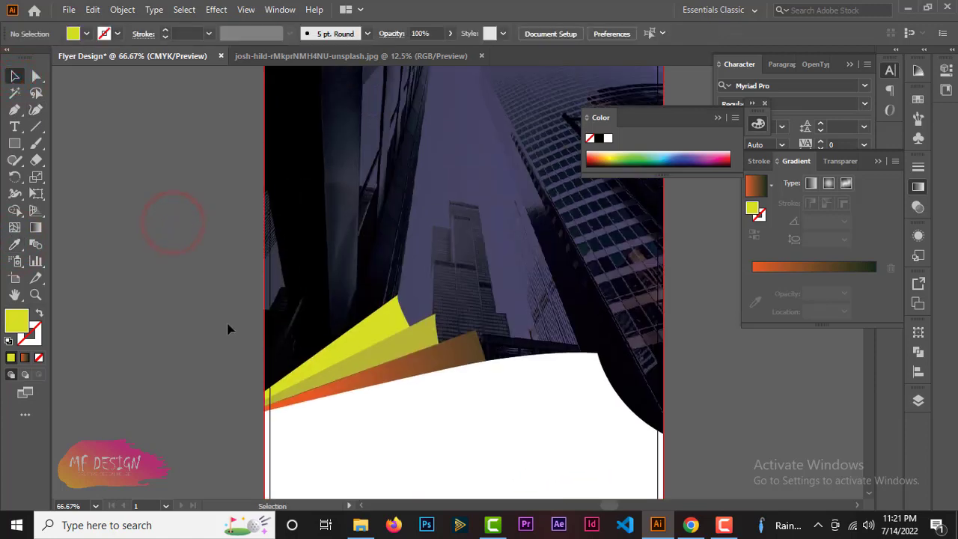
{"action": "key", "text": "ctrl+minus"}
{"action": "key", "text": "ctrl+minus"}
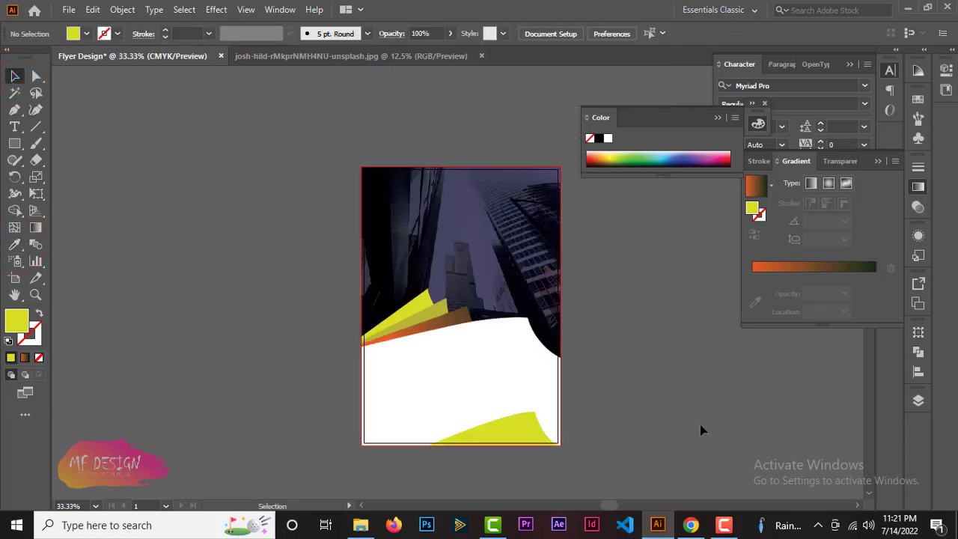
Draw a small rounded-rectangle pill on the pasteboard, slant it, and duplicate it alongside.
{"action": "scroll", "coordinate": [670, 415], "scroll_direction": "down", "scroll_amount": 2}
{"action": "scroll", "coordinate": [678, 420], "scroll_direction": "up", "scroll_amount": 2}
{"action": "scroll", "coordinate": [679, 421], "scroll_direction": "up", "scroll_amount": 1}
{"action": "scroll", "coordinate": [678, 421], "scroll_direction": "up", "scroll_amount": 1}
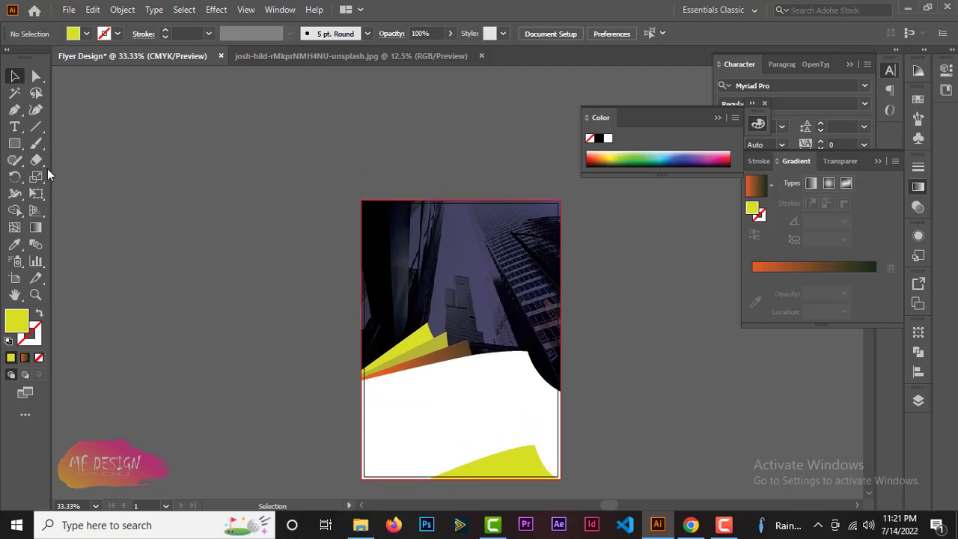
{"action": "left_click_drag", "start_coordinate": [18, 144], "coordinate": [82, 161]}
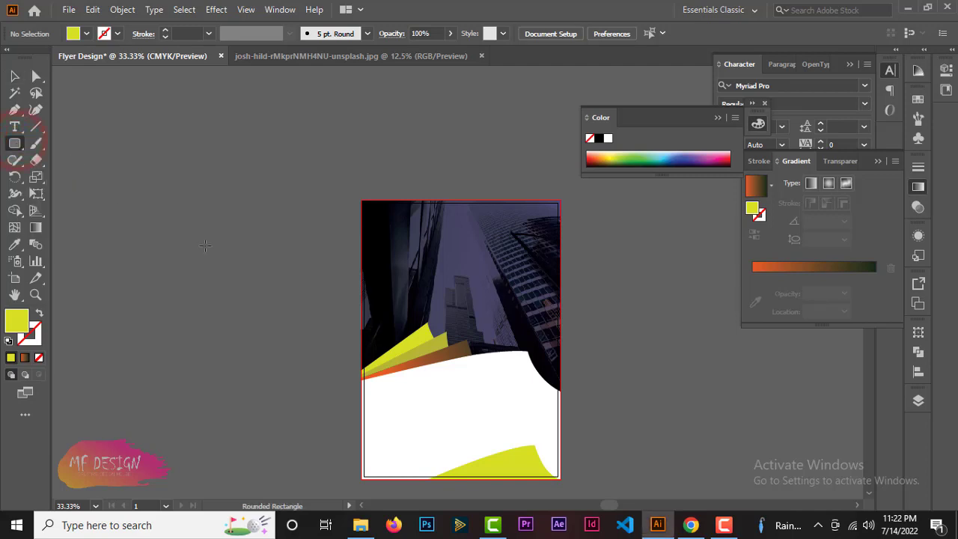
{"action": "mouse_move", "coordinate": [202, 243]}
{"action": "left_mouse_down"}
{"action": "mouse_move", "coordinate": [211, 261]}
{"action": "mouse_move", "coordinate": [229, 244]}
{"action": "mouse_move", "coordinate": [229, 255]}
{"action": "left_mouse_up"}
{"action": "left_click", "coordinate": [15, 76]}
{"action": "left_click", "coordinate": [223, 260]}
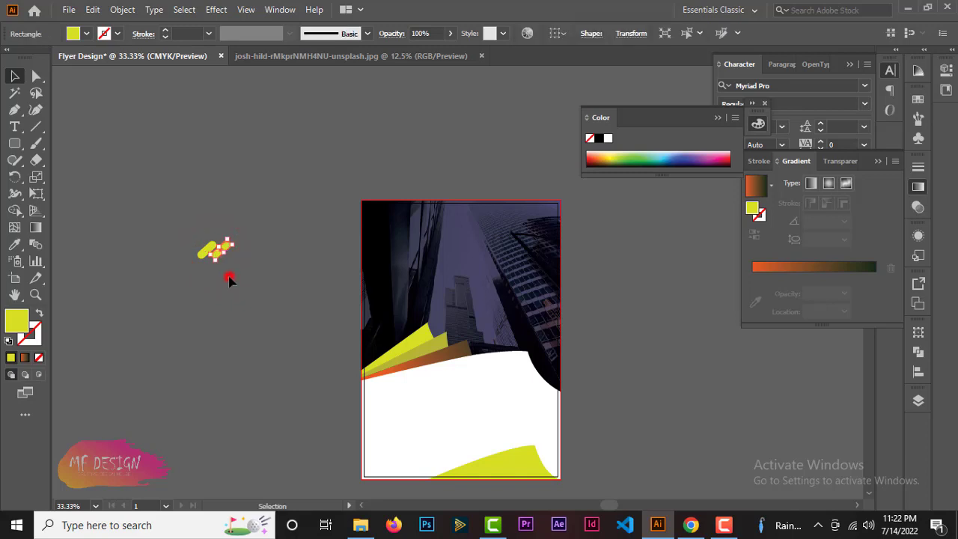
{"action": "left_click", "coordinate": [229, 275]}
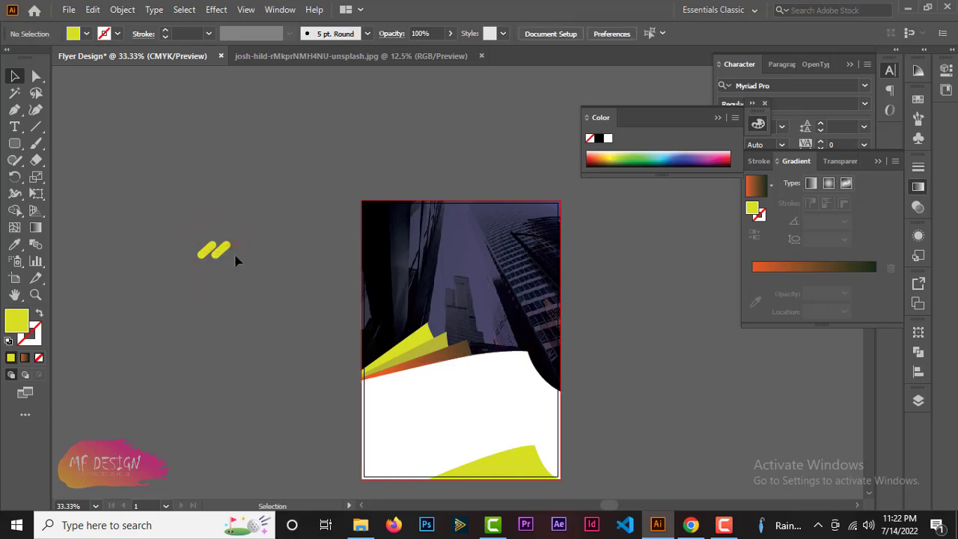
Recolour one yellow pill with the olive shard's colour.
{"action": "left_click", "coordinate": [224, 250]}
{"action": "left_click", "coordinate": [15, 244]}
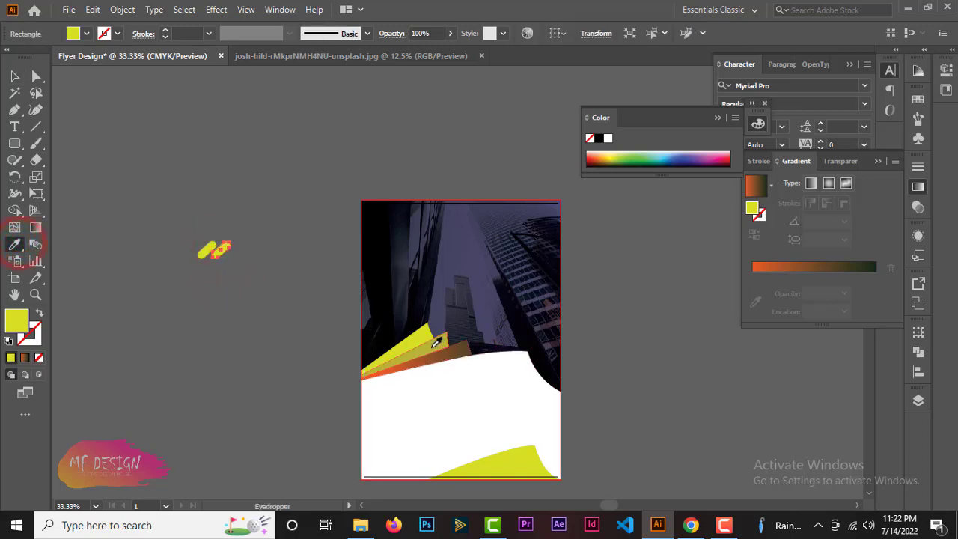
{"action": "left_click", "coordinate": [433, 346]}
{"action": "left_click", "coordinate": [14, 76]}
{"action": "left_click", "coordinate": [200, 314]}
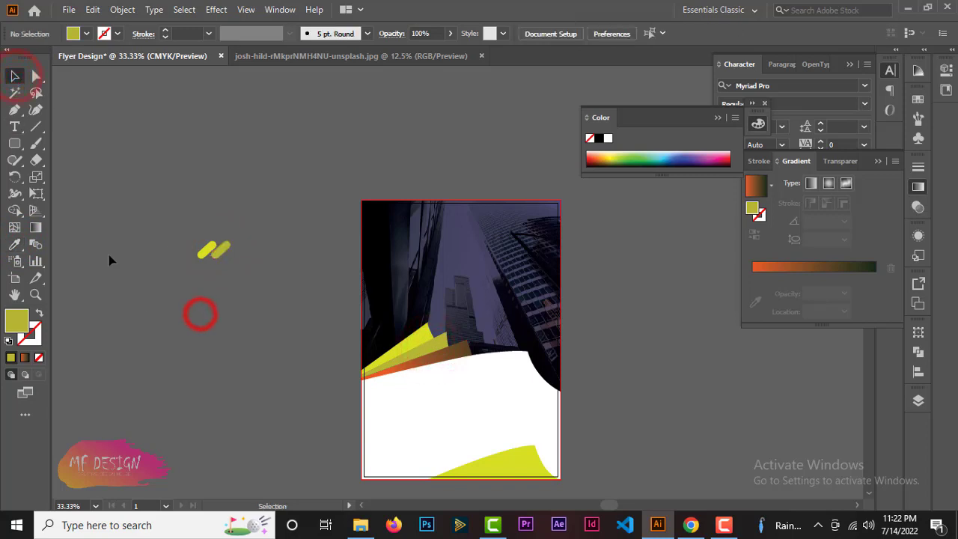
Draw a small circle below the pills and turn it into an 8 pt ring.
{"action": "left_click", "coordinate": [16, 142]}
{"action": "left_click", "coordinate": [78, 176]}
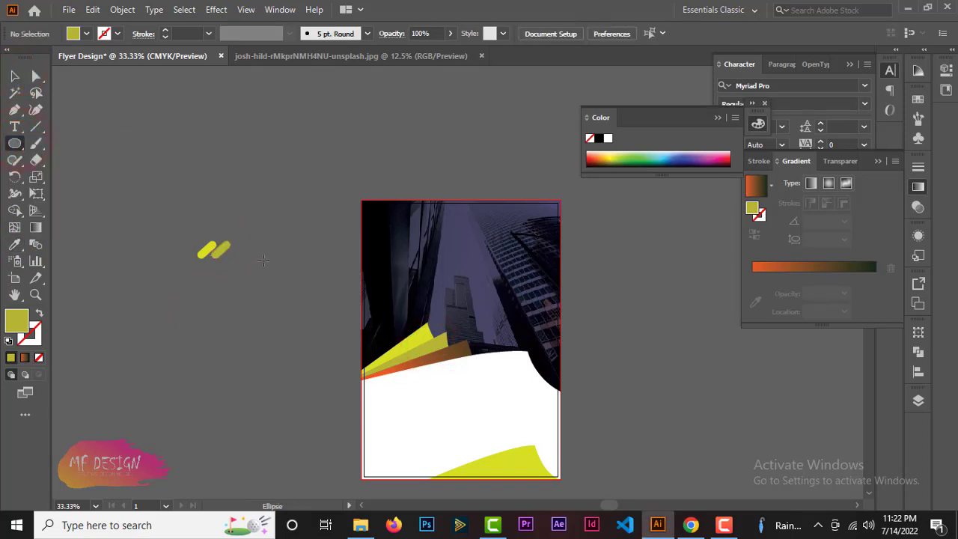
{"action": "left_click_drag", "start_coordinate": [230, 286], "coordinate": [247, 303]}
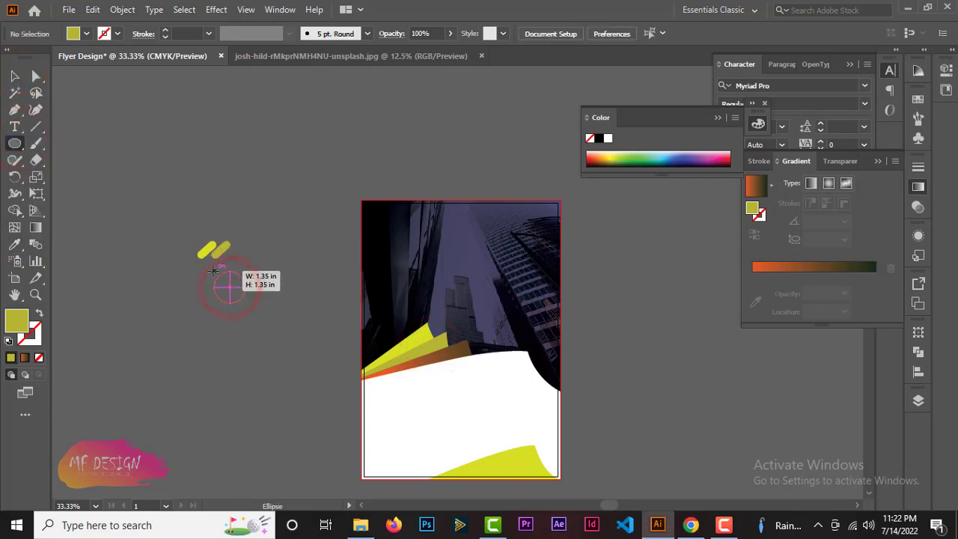
{"action": "left_click", "coordinate": [40, 315]}
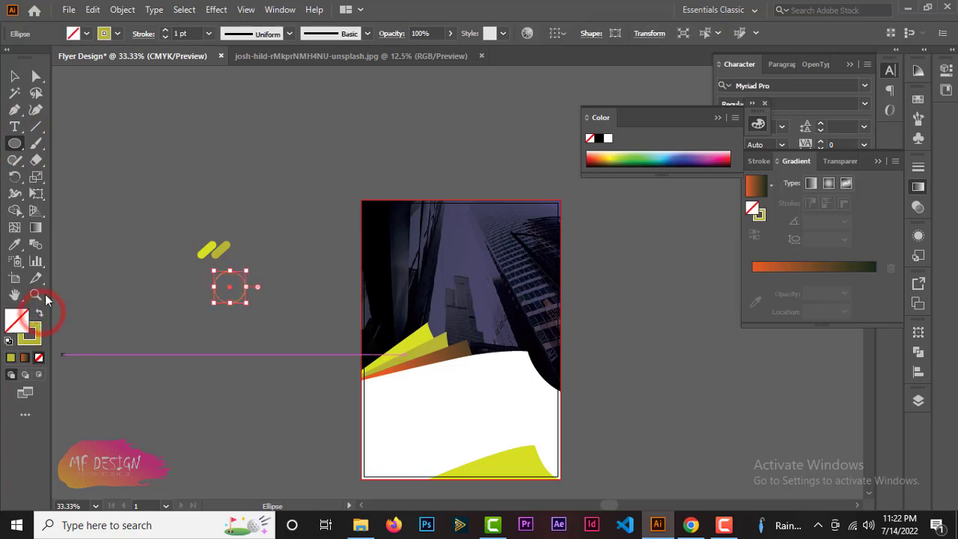
{"action": "type", "text": "8"}
{"action": "key", "text": "Return"}
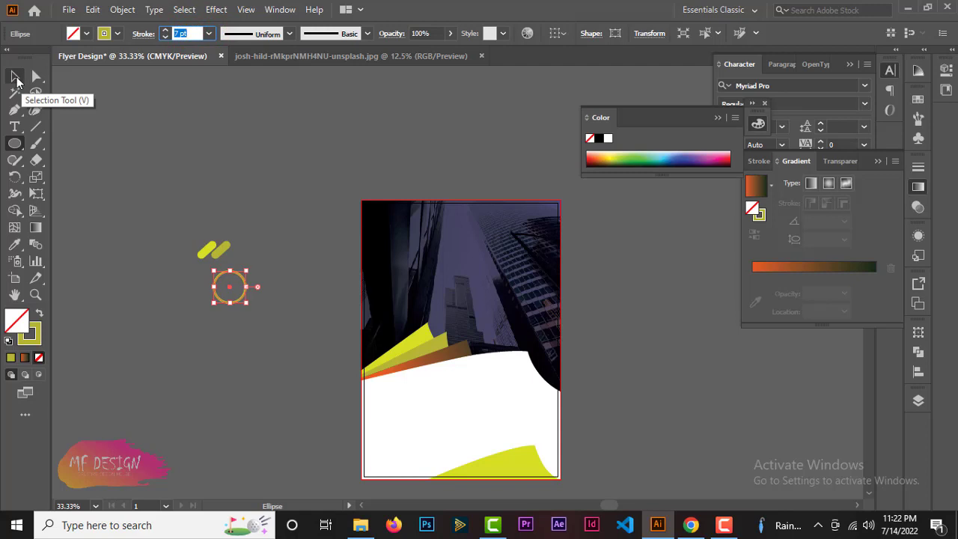
Give the ring's outline the orange gradient and a 5 pt thickness.
{"action": "left_click", "coordinate": [15, 78]}
{"action": "left_click", "coordinate": [14, 244]}
{"action": "left_click", "coordinate": [447, 349]}
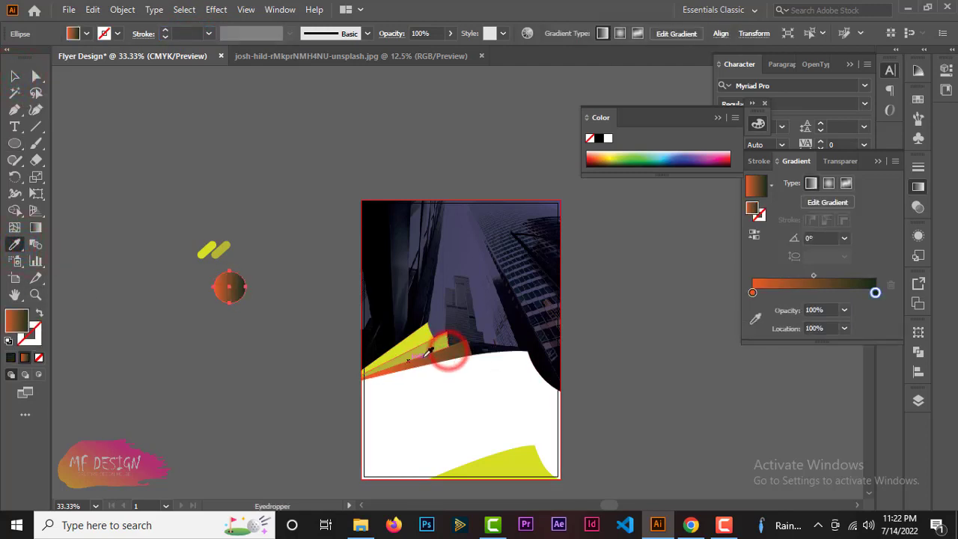
{"action": "left_click", "coordinate": [39, 313]}
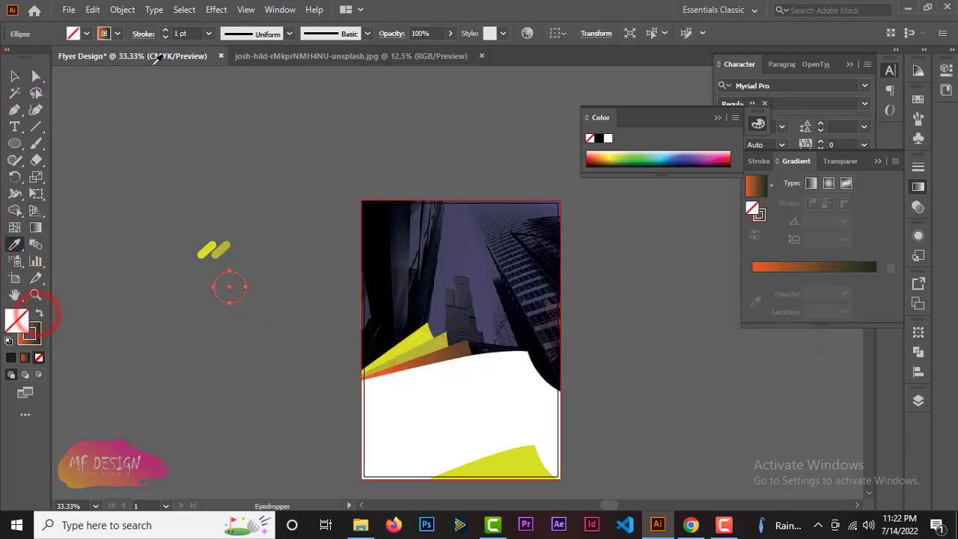
{"action": "double_click", "coordinate": [196, 33]}
{"action": "type", "text": "5"}
{"action": "key", "text": "Return"}
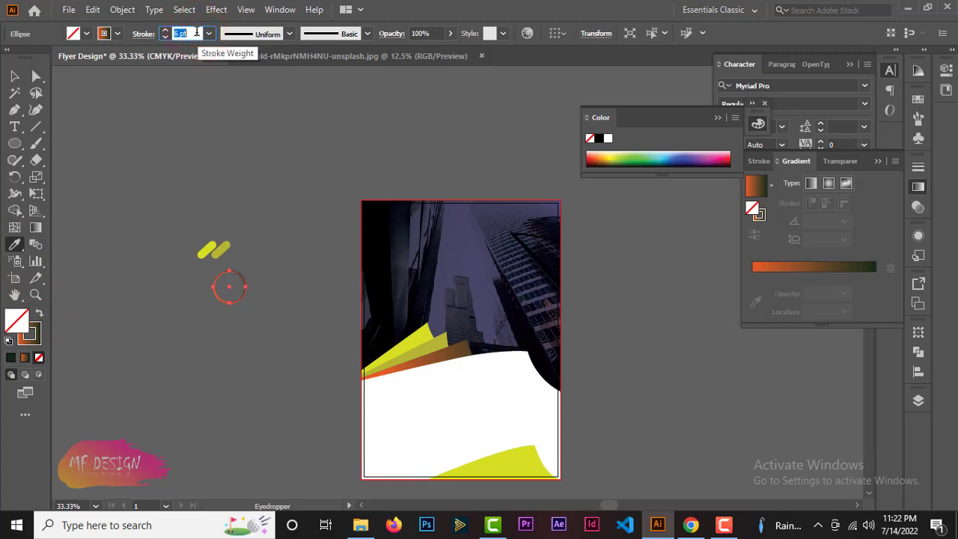
Undo an accidental colour change and move the ring up around the pills.
{"action": "left_click", "coordinate": [147, 254]}
{"action": "left_click", "coordinate": [14, 76]}
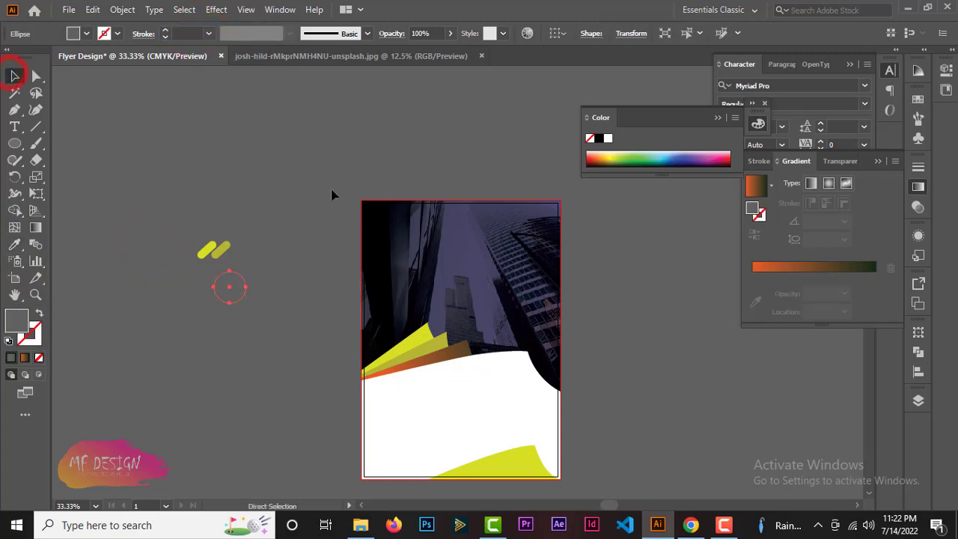
{"action": "key", "text": "ctrl+z"}
{"action": "left_click", "coordinate": [330, 244]}
{"action": "left_click", "coordinate": [245, 300]}
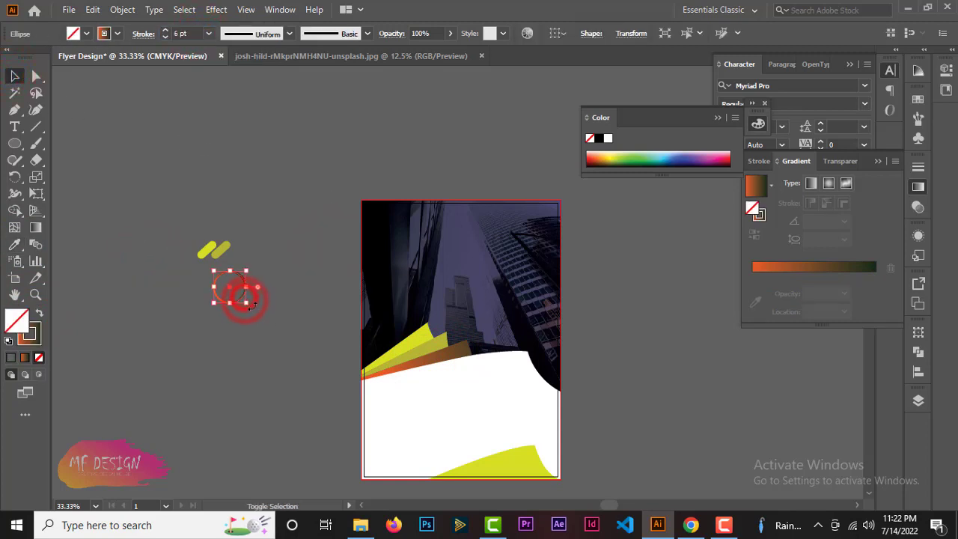
{"action": "mouse_move", "coordinate": [246, 289]}
{"action": "left_mouse_down"}
{"action": "mouse_move", "coordinate": [234, 260]}
{"action": "mouse_move", "coordinate": [246, 287]}
{"action": "left_mouse_up"}
{"action": "left_click", "coordinate": [248, 289]}
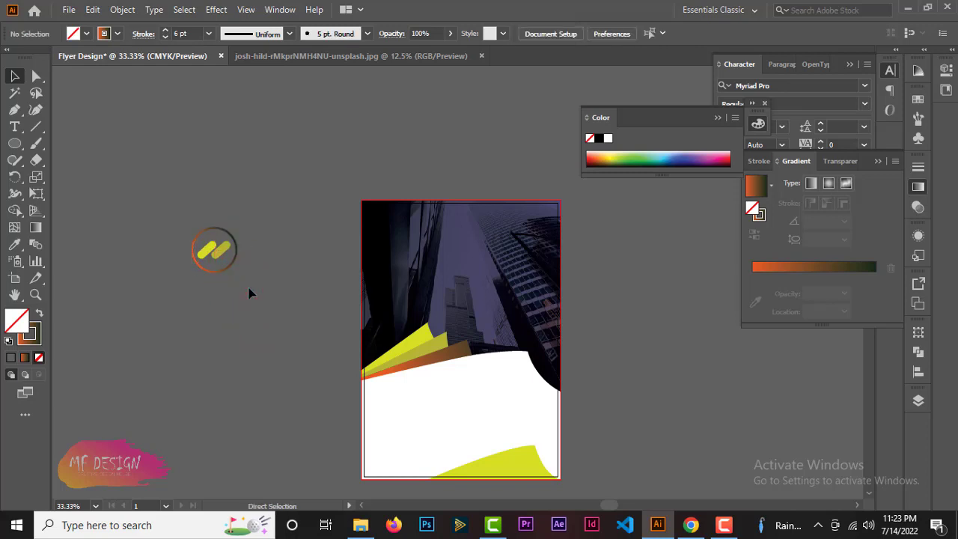
{"action": "key", "text": "ctrl+plus"}
{"action": "left_click_drag", "start_coordinate": [179, 306], "coordinate": [246, 332]}
Set the ring's stroke gradient end colour to white.
{"action": "left_click", "coordinate": [192, 274]}
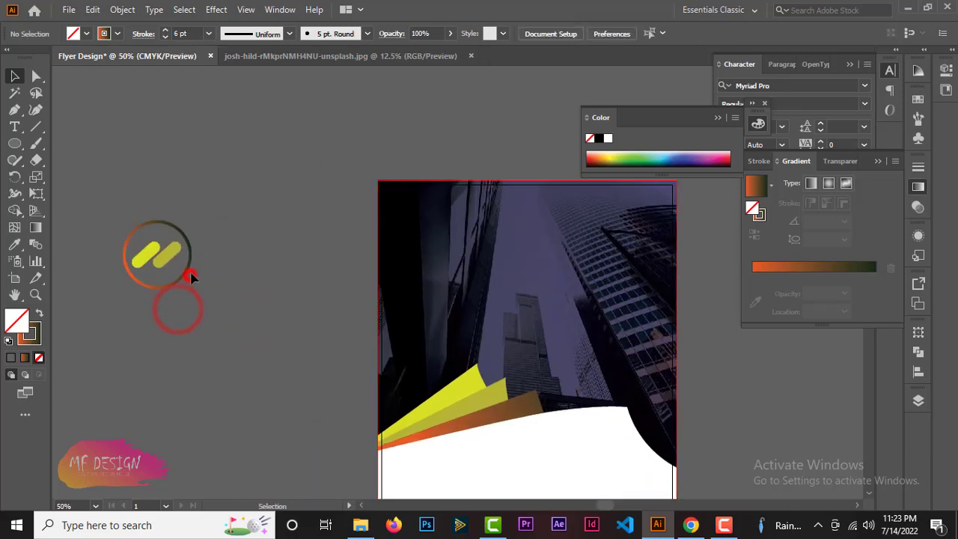
{"action": "double_click", "coordinate": [30, 334]}
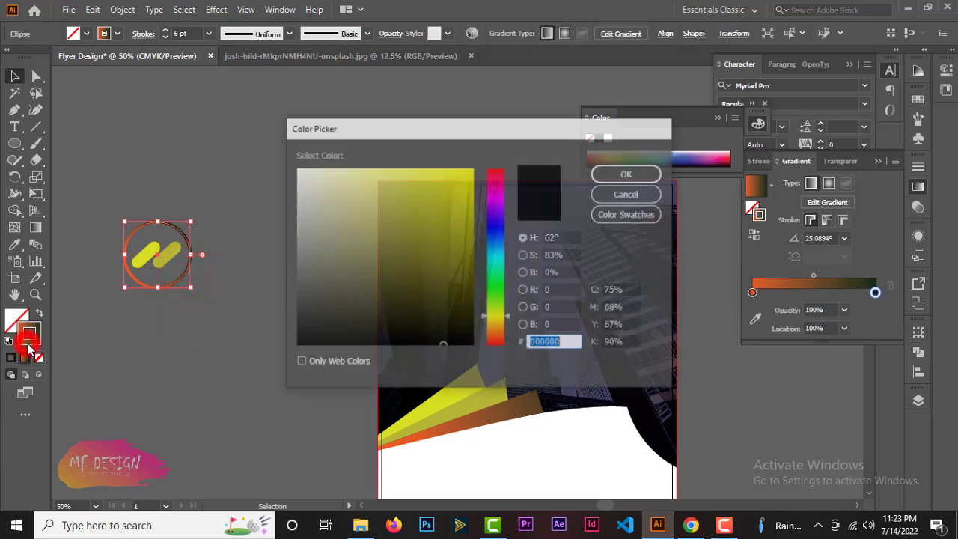
{"action": "left_click", "coordinate": [628, 173]}
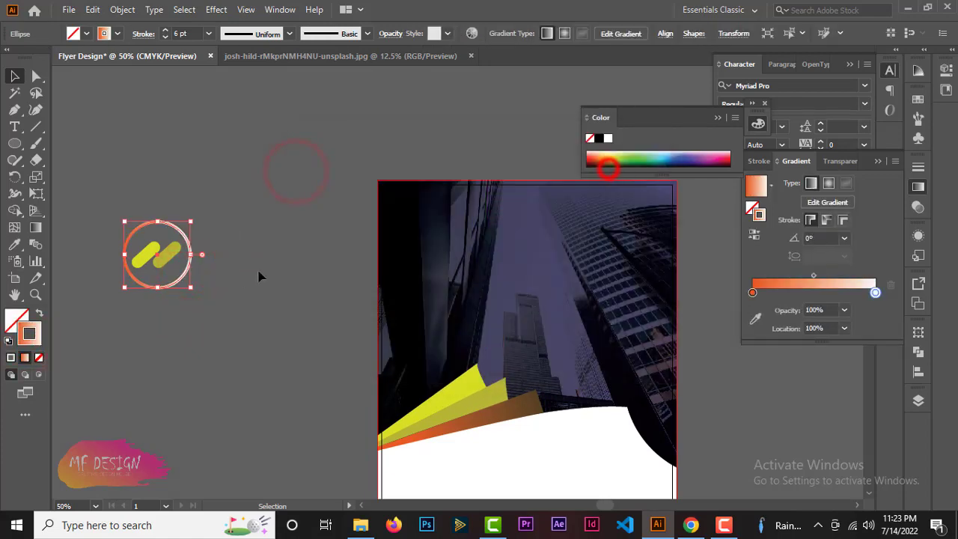
{"action": "left_click", "coordinate": [246, 275]}
Shrink the ring and pills, group them, and place the logo at the artboard's top-left.
{"action": "left_click_drag", "start_coordinate": [192, 300], "coordinate": [181, 277]}
{"action": "key", "text": "ctrl+g"}
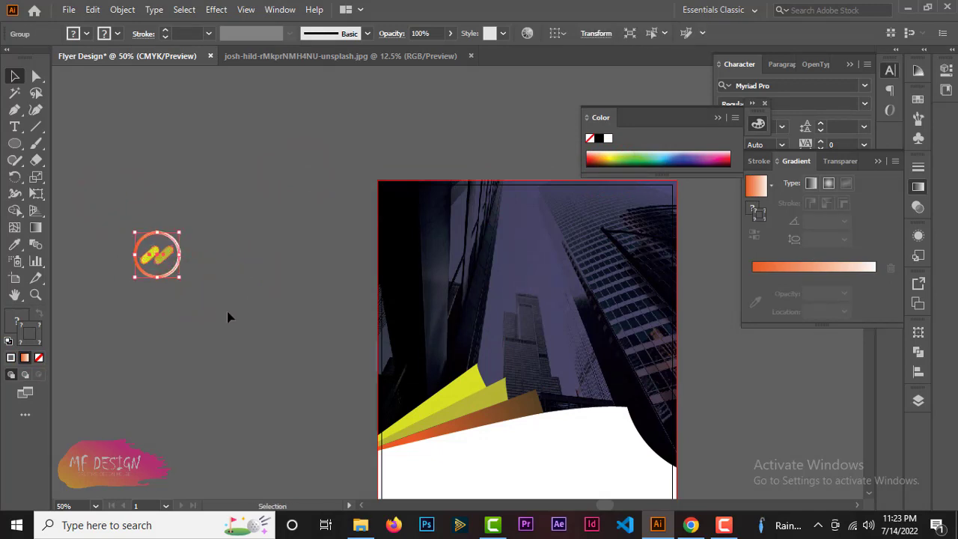
{"action": "mouse_move", "coordinate": [176, 274]}
{"action": "left_mouse_down"}
{"action": "mouse_move", "coordinate": [454, 246]}
{"action": "mouse_move", "coordinate": [438, 234]}
{"action": "left_mouse_up"}
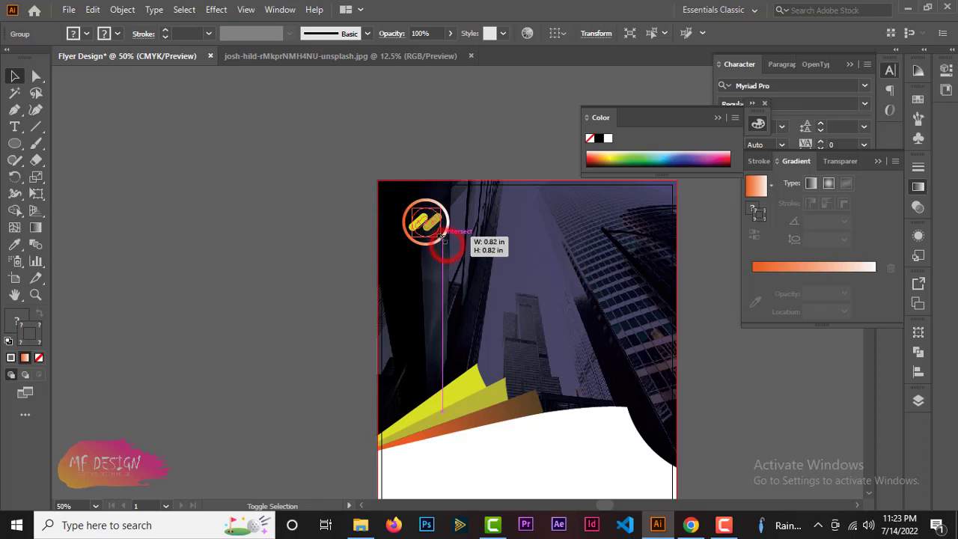
{"action": "left_click", "coordinate": [222, 291]}
{"action": "scroll", "coordinate": [266, 327], "scroll_direction": "down", "scroll_amount": 1}
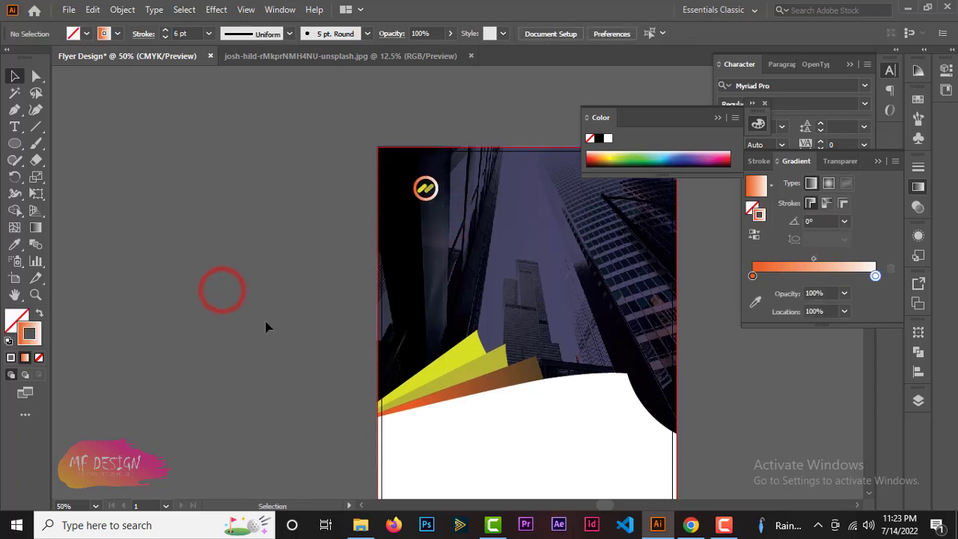
{"action": "scroll", "coordinate": [265, 327], "scroll_direction": "up", "scroll_amount": 1}
{"action": "scroll", "coordinate": [271, 327], "scroll_direction": "up", "scroll_amount": 1}
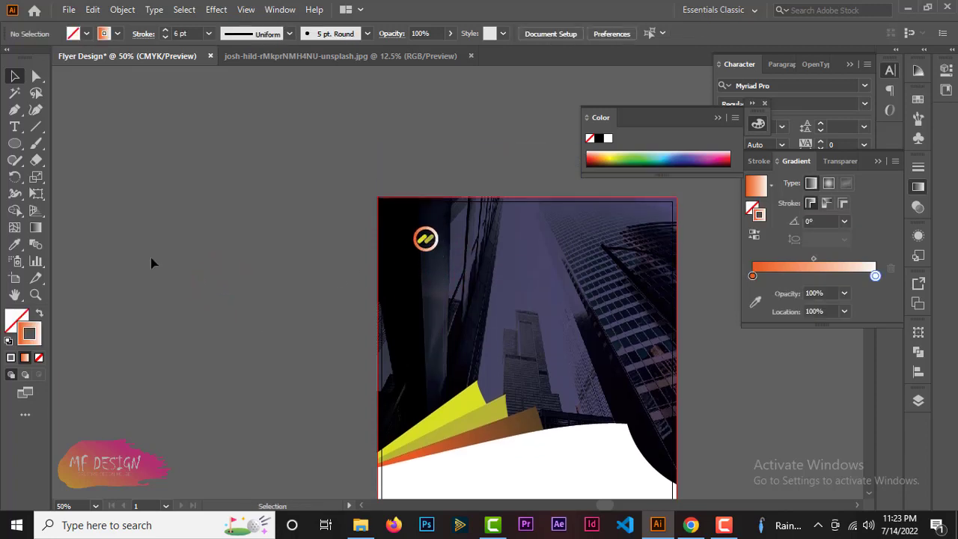
Add a 24 pt 'Marketing Logo' text line beside the logo, fixing the doubled L.
{"action": "left_click_drag", "start_coordinate": [13, 126], "coordinate": [60, 125]}
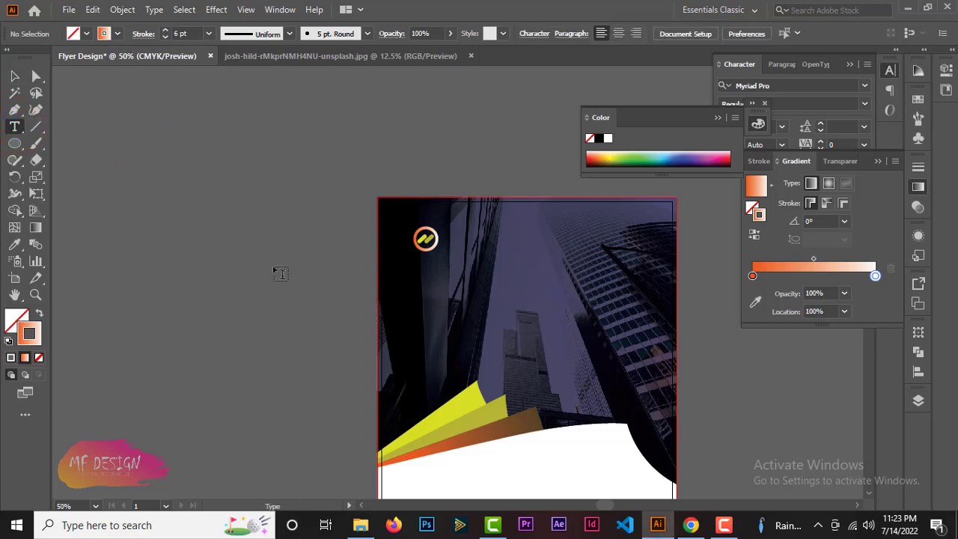
{"action": "left_click", "coordinate": [464, 243]}
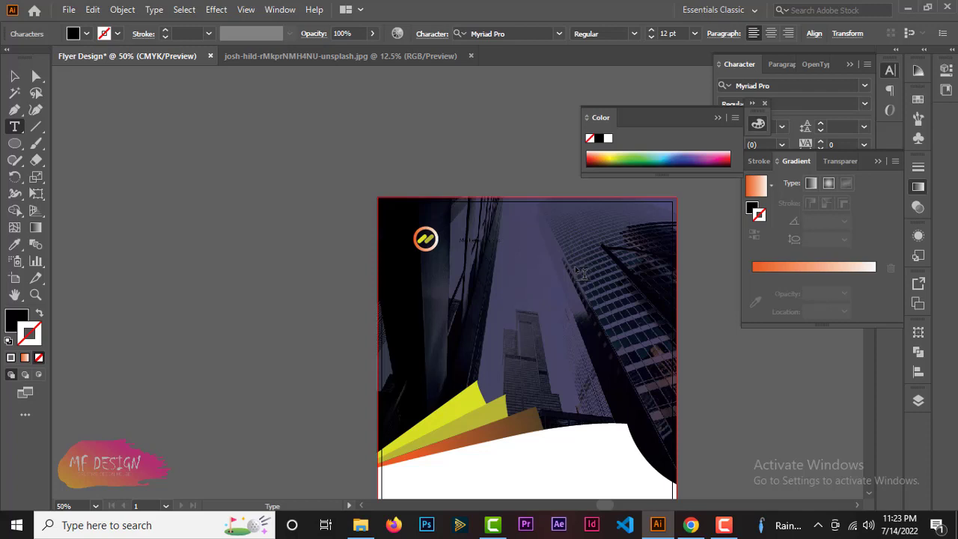
{"action": "key", "text": "ctrl+1"}
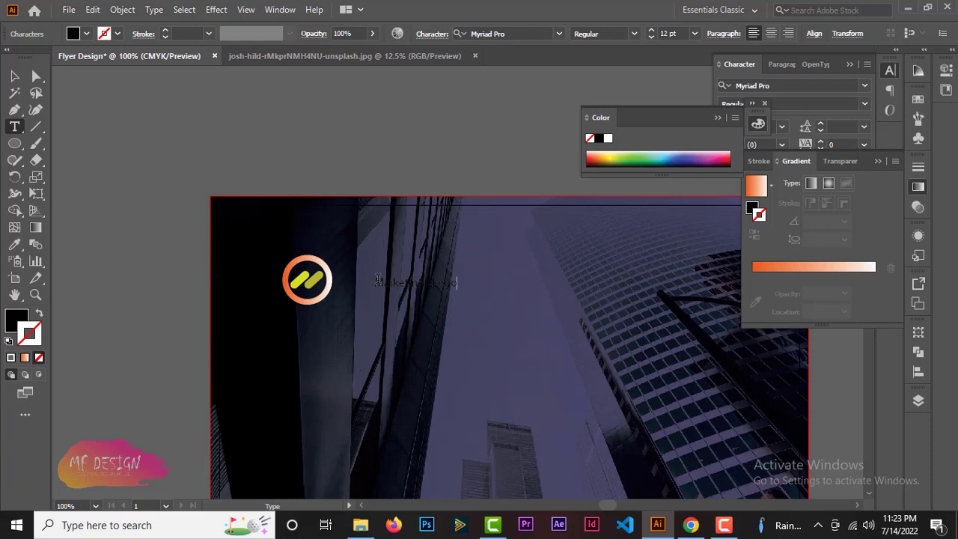
{"action": "left_click", "coordinate": [693, 33]}
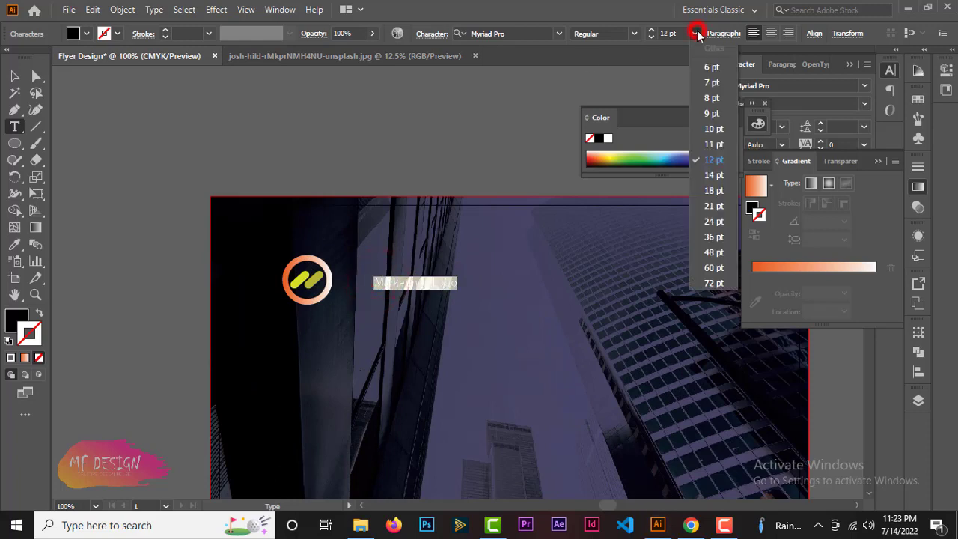
{"action": "left_click", "coordinate": [713, 221]}
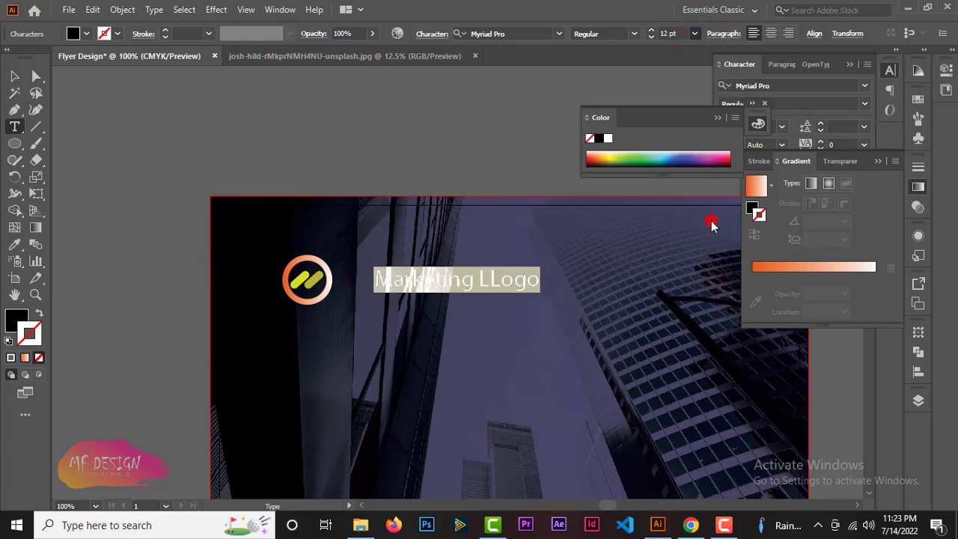
{"action": "left_click", "coordinate": [488, 278]}
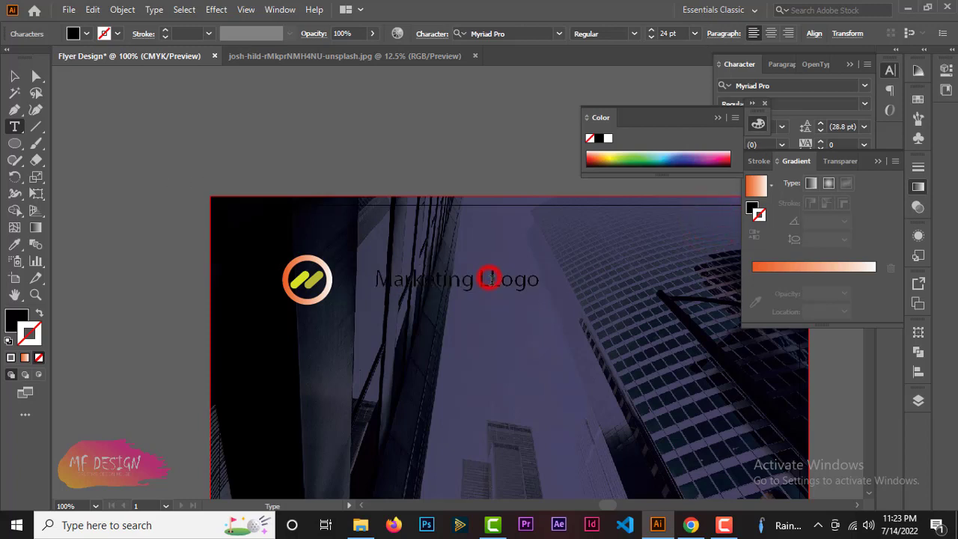
Make the Marketing Logo text white and set its font to Lato Bold.
{"action": "triple_click", "coordinate": [376, 279]}
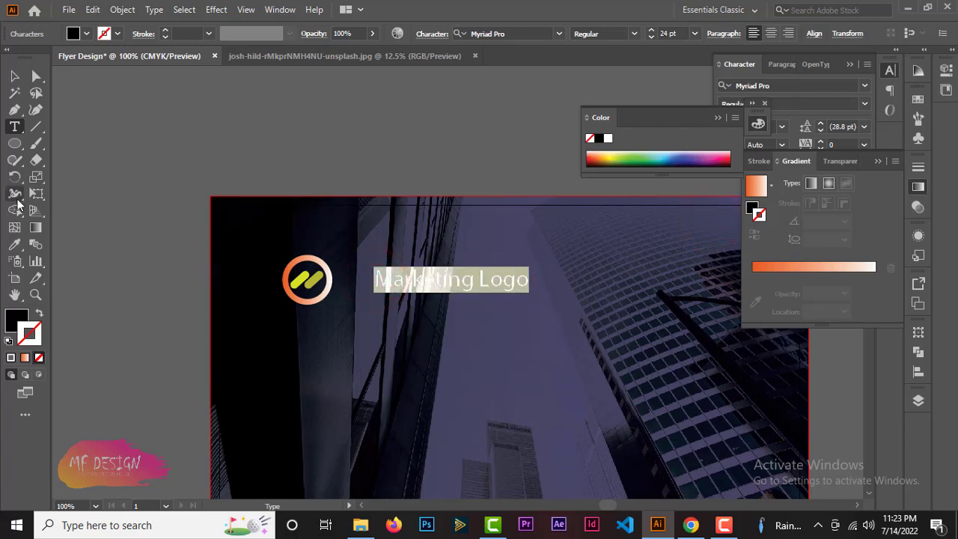
{"action": "double_click", "coordinate": [17, 320]}
{"action": "left_click", "coordinate": [297, 170]}
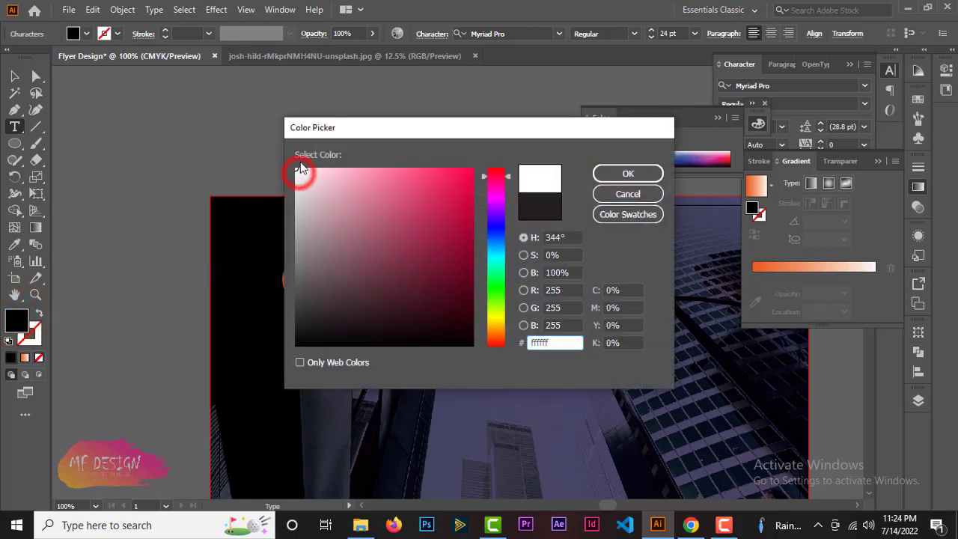
{"action": "left_click", "coordinate": [614, 174]}
{"action": "left_click", "coordinate": [533, 33]}
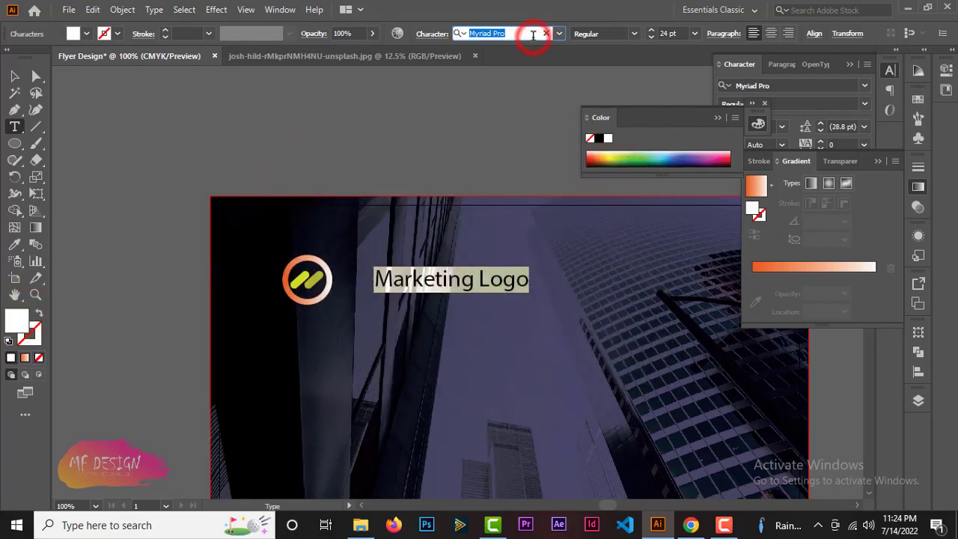
{"action": "type", "text": "Lato"}
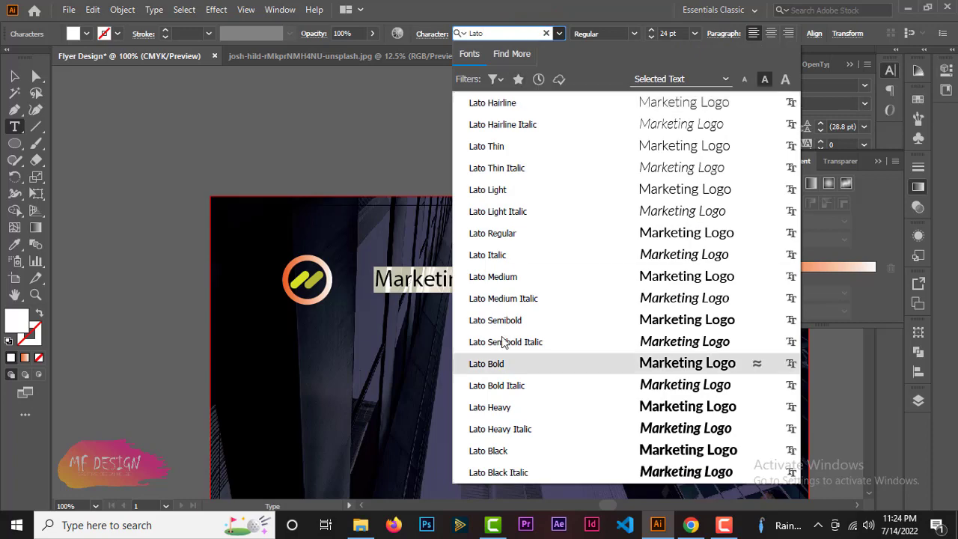
{"action": "left_click", "coordinate": [488, 364]}
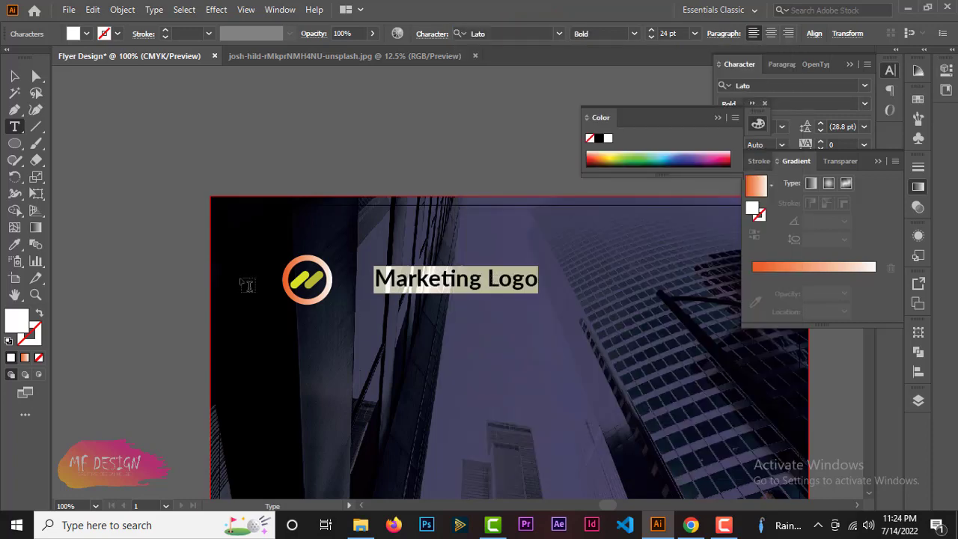
{"action": "left_click", "coordinate": [15, 76]}
Move the logo icon and Marketing Logo text up-left toward the flyer's corner.
{"action": "left_click_drag", "start_coordinate": [487, 287], "coordinate": [448, 286]}
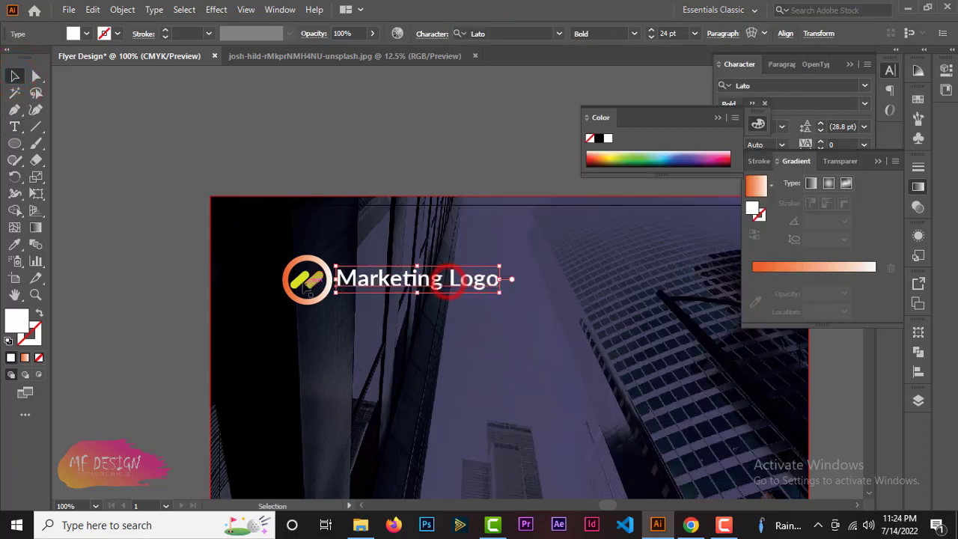
{"action": "left_click", "coordinate": [308, 278]}
{"action": "left_click_drag", "start_coordinate": [331, 302], "coordinate": [313, 293]}
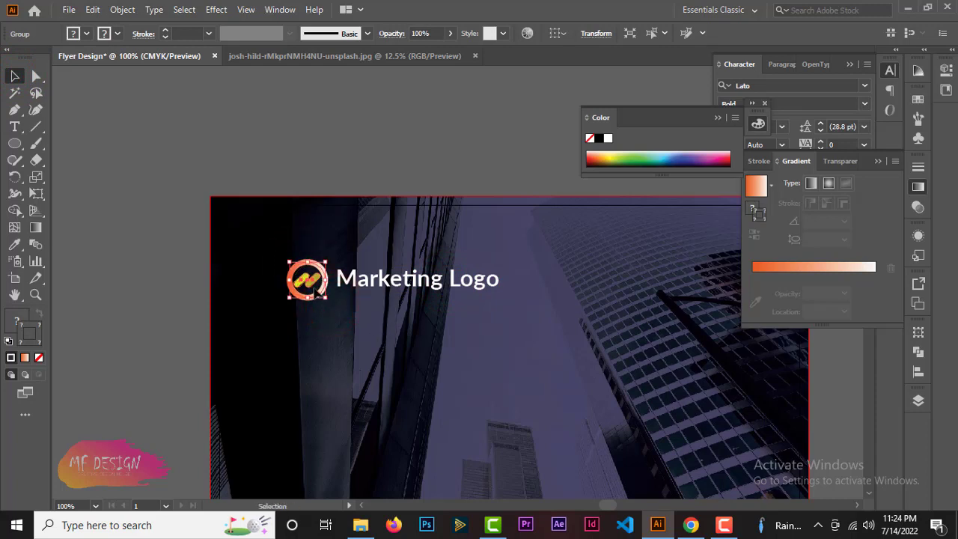
{"action": "left_click_drag", "start_coordinate": [313, 297], "coordinate": [282, 289]}
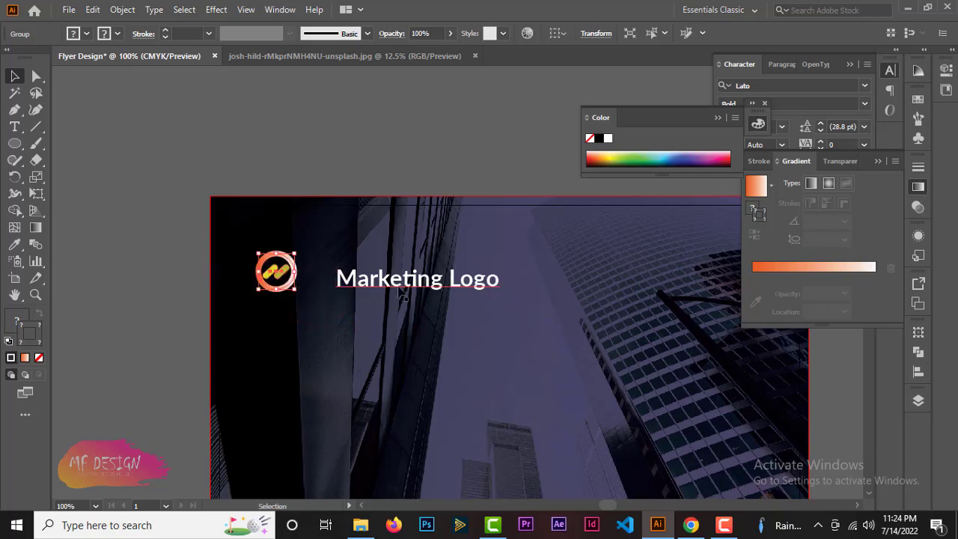
{"action": "mouse_move", "coordinate": [396, 285]}
{"action": "left_mouse_down"}
{"action": "mouse_move", "coordinate": [371, 280]}
{"action": "mouse_move", "coordinate": [385, 280]}
{"action": "left_mouse_up"}
{"action": "left_click", "coordinate": [382, 330]}
Nudge the Marketing Logo text slightly left toward the logo.
{"action": "left_click", "coordinate": [378, 279]}
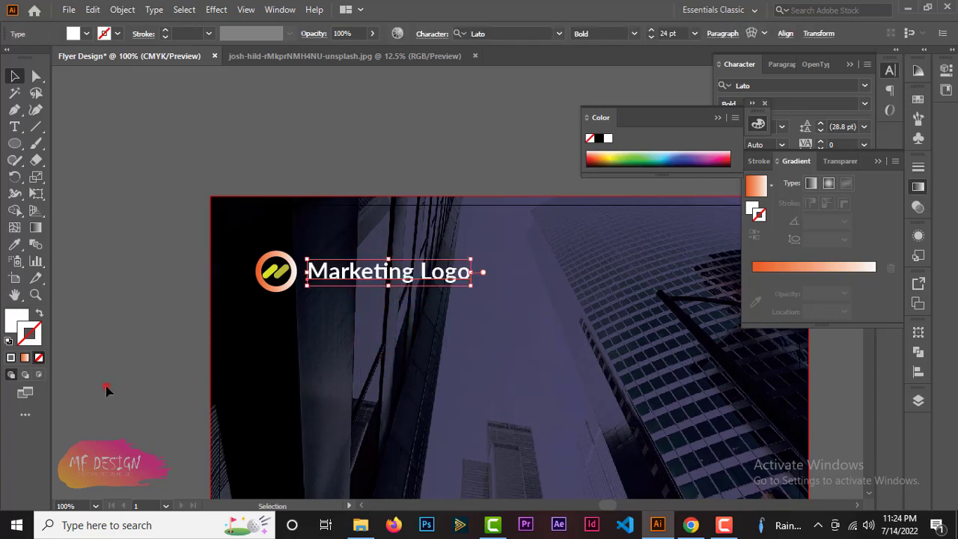
{"action": "left_click", "coordinate": [106, 388]}
{"action": "left_click", "coordinate": [389, 278]}
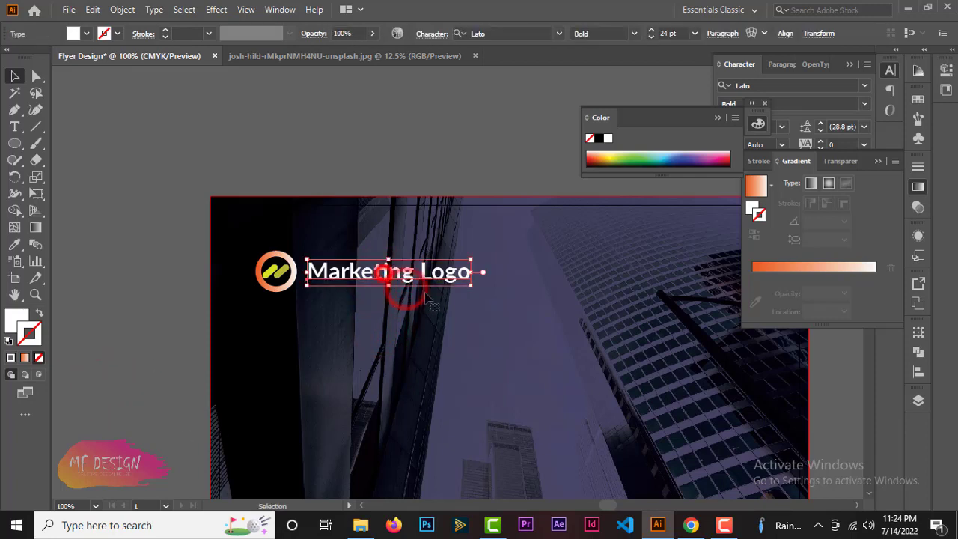
{"action": "left_click", "coordinate": [468, 291]}
{"action": "left_click_drag", "start_coordinate": [388, 278], "coordinate": [378, 280]}
Line the logo group up beside the text, then zoom out.
{"action": "left_click", "coordinate": [279, 296]}
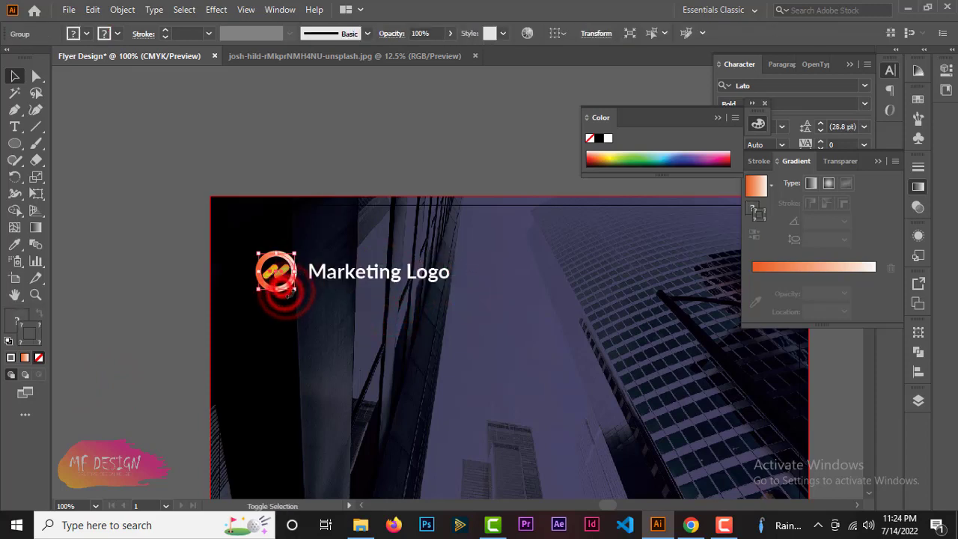
{"action": "mouse_move", "coordinate": [287, 292]}
{"action": "left_mouse_down"}
{"action": "mouse_move", "coordinate": [314, 293]}
{"action": "mouse_move", "coordinate": [303, 284]}
{"action": "mouse_move", "coordinate": [343, 276]}
{"action": "left_mouse_up"}
{"action": "left_click", "coordinate": [295, 299]}
{"action": "left_click", "coordinate": [317, 321]}
{"action": "left_click", "coordinate": [345, 301]}
{"action": "scroll", "coordinate": [417, 368], "scroll_direction": "down", "scroll_amount": 1}
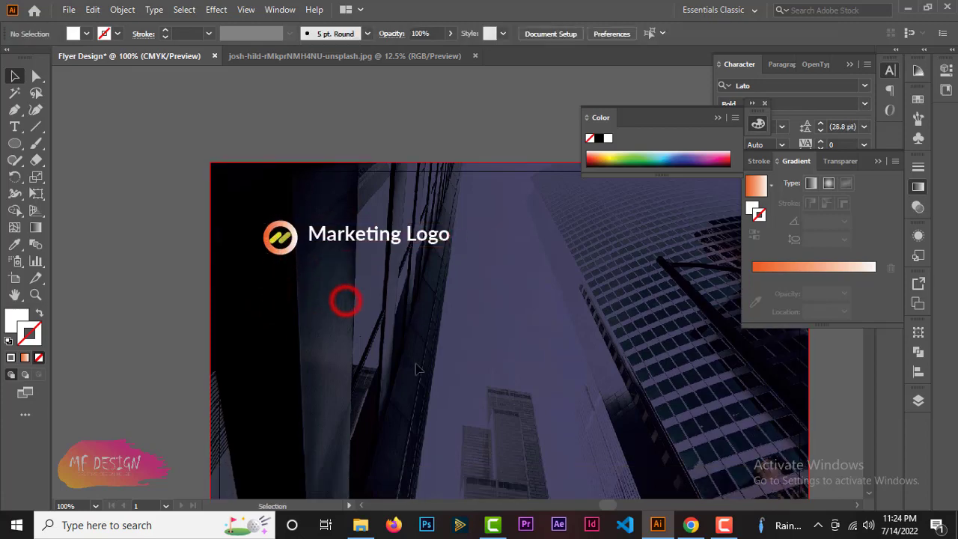
{"action": "scroll", "coordinate": [418, 368], "scroll_direction": "down", "scroll_amount": 3}
{"action": "scroll", "coordinate": [418, 368], "scroll_direction": "down", "scroll_amount": 1}
{"action": "scroll", "coordinate": [418, 369], "scroll_direction": "down", "scroll_amount": 1}
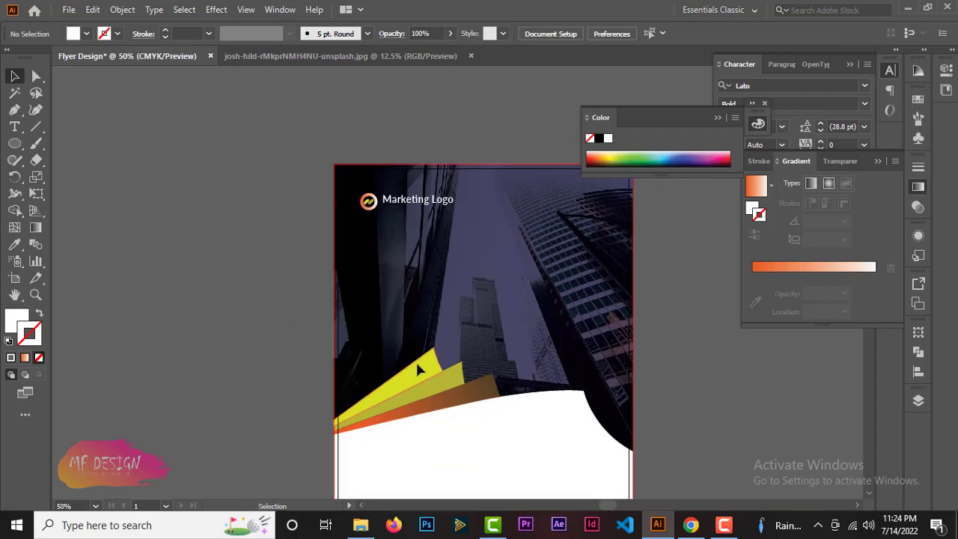
{"action": "scroll", "coordinate": [416, 362], "scroll_direction": "down", "scroll_amount": 1}
{"action": "scroll", "coordinate": [524, 380], "scroll_direction": "up", "scroll_amount": 1}
Add a 60 pt headline text below the logo, replacing the Lorem ipsum placeholder with 'C'.
{"action": "left_click", "coordinate": [15, 126]}
{"action": "left_click", "coordinate": [386, 242]}
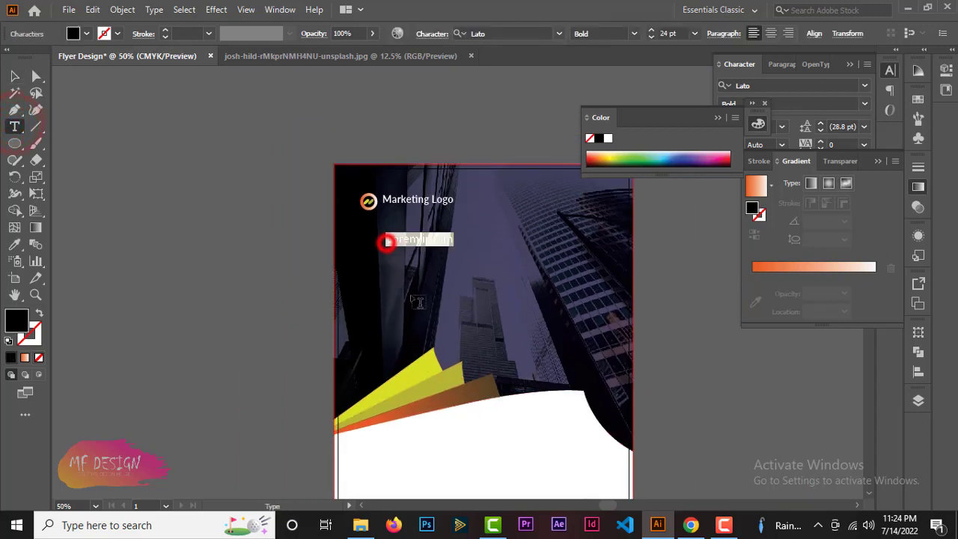
{"action": "left_click", "coordinate": [695, 33]}
{"action": "left_click", "coordinate": [717, 272]}
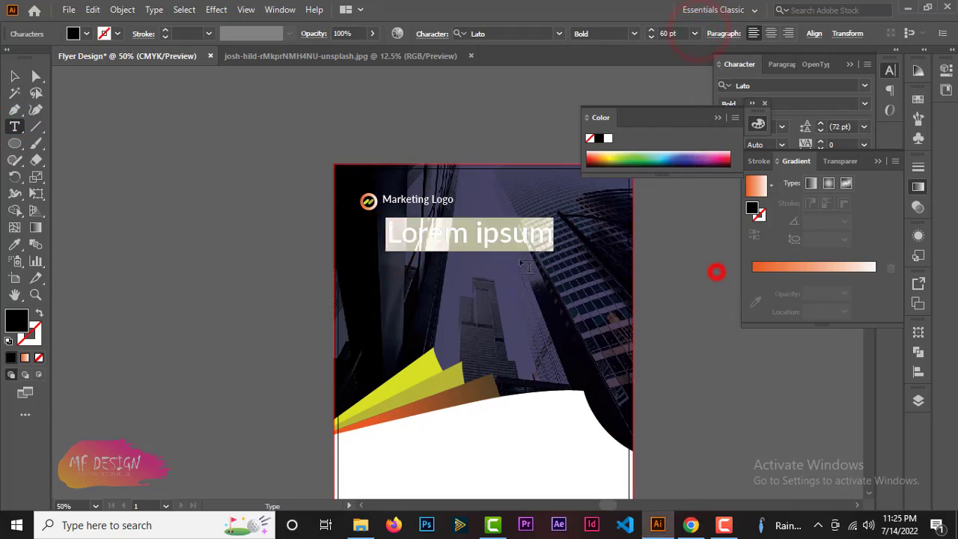
{"action": "left_click", "coordinate": [391, 238]}
{"action": "double_click", "coordinate": [390, 238]}
{"action": "type", "text": "CREATIVE"}
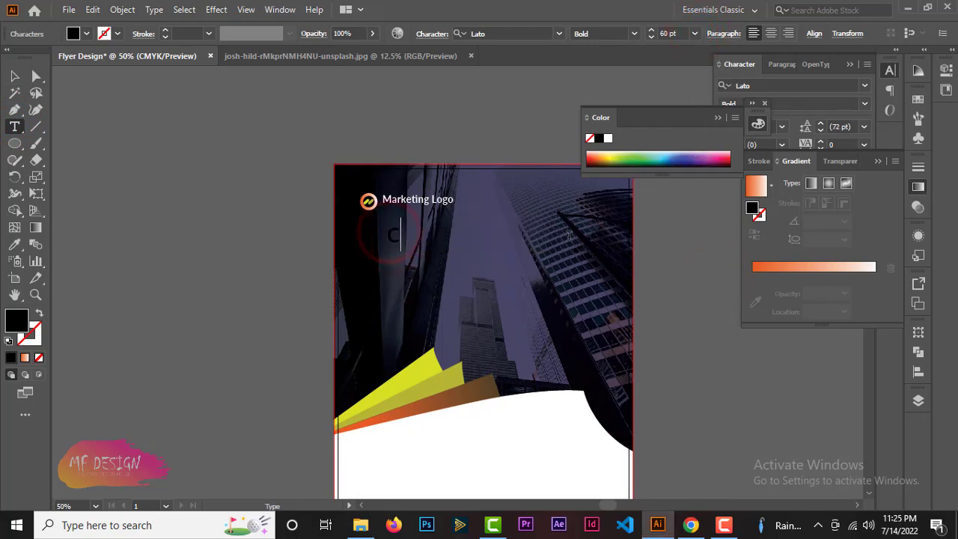
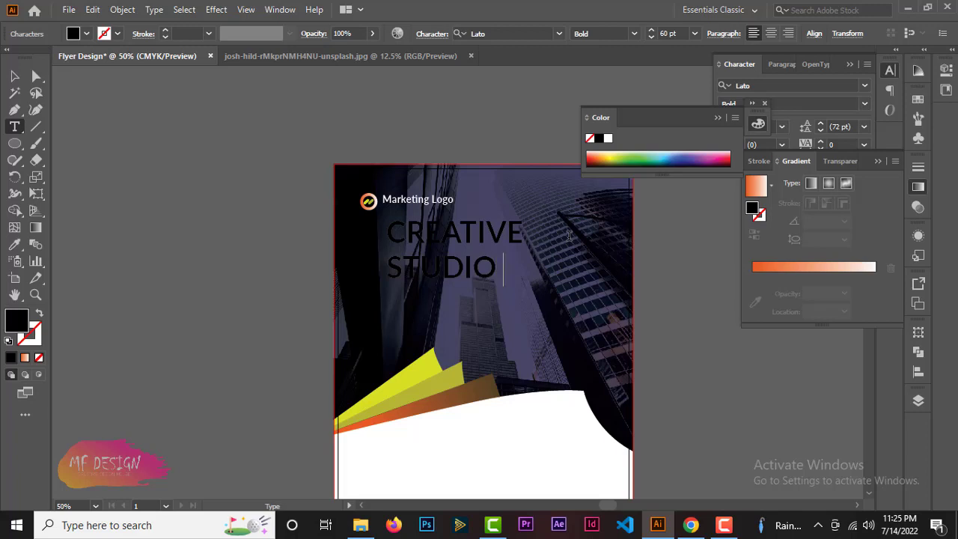
Set the headline to 48 pt, shift it slightly left, and fill it white.
{"action": "triple_click", "coordinate": [389, 229]}
{"action": "left_click", "coordinate": [695, 33]}
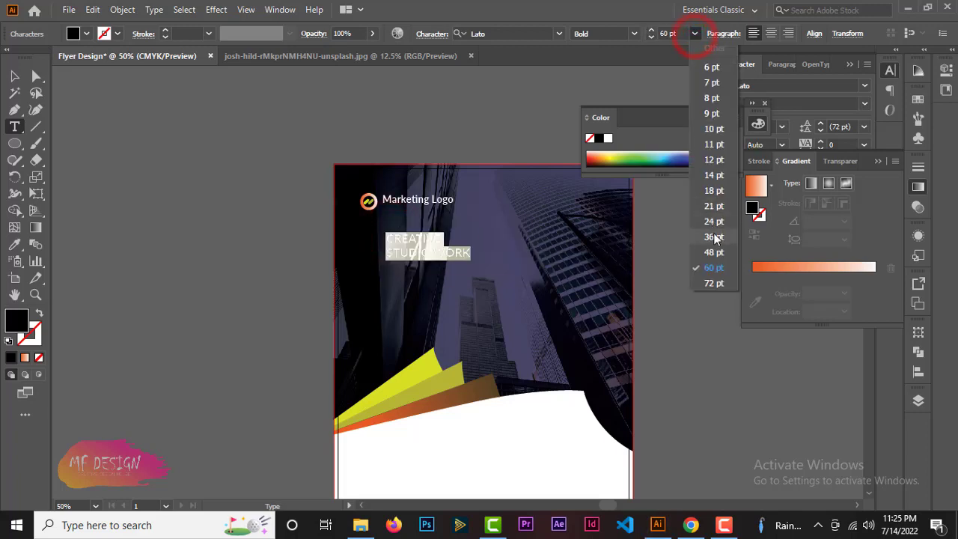
{"action": "left_click", "coordinate": [714, 253]}
{"action": "left_click", "coordinate": [14, 76]}
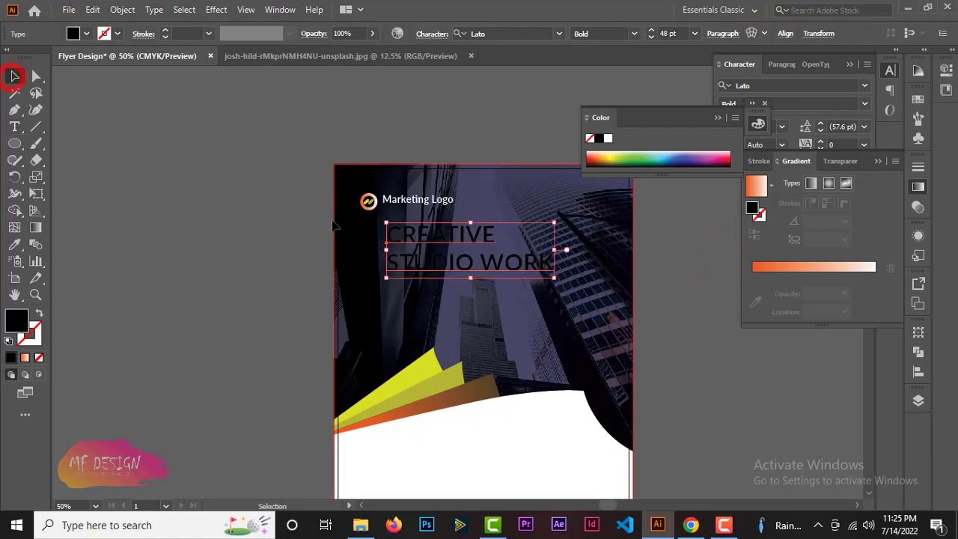
{"action": "left_click_drag", "start_coordinate": [458, 240], "coordinate": [433, 240]}
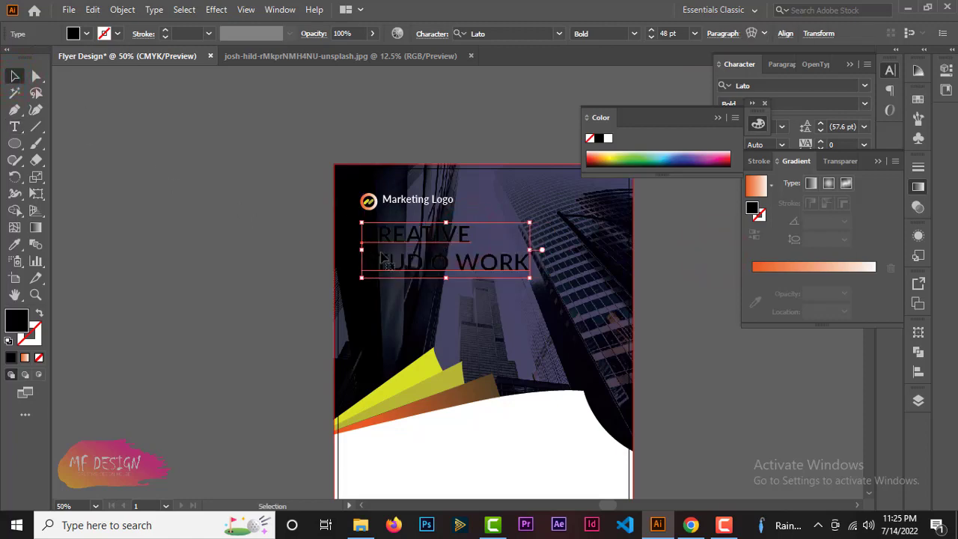
{"action": "left_click", "coordinate": [301, 173]}
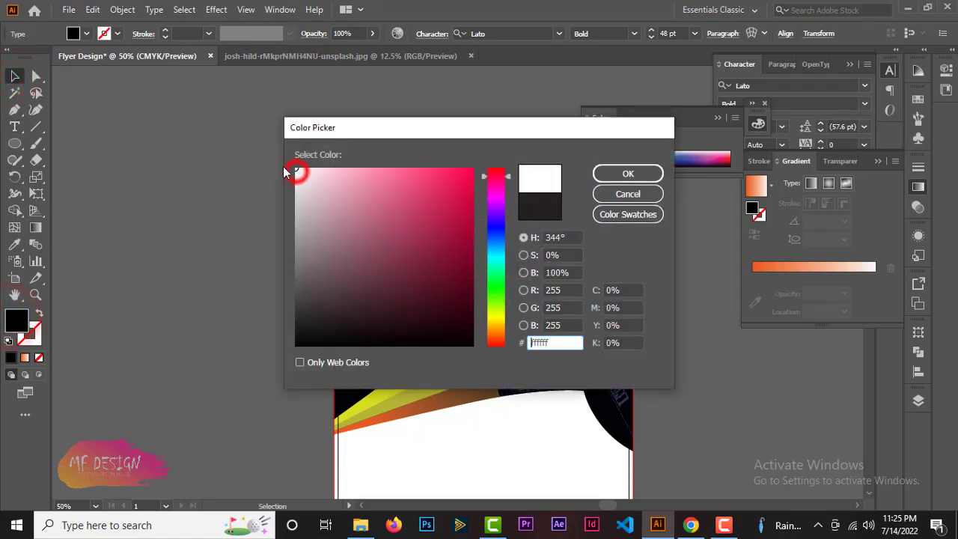
{"action": "left_click", "coordinate": [603, 178]}
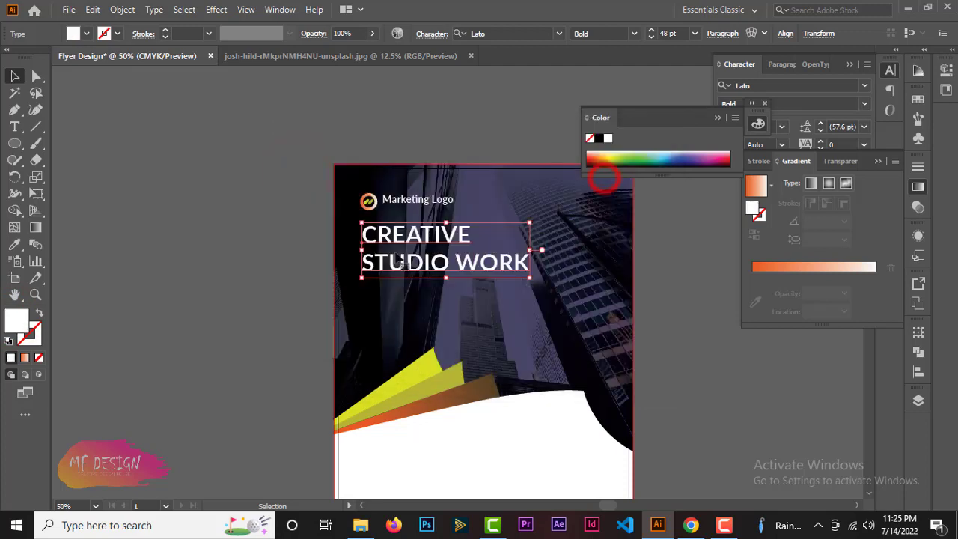
Make the STUDIO WORK line Heavy weight and CREATIVE Medium weight.
{"action": "left_click", "coordinate": [14, 127]}
{"action": "triple_click", "coordinate": [365, 262]}
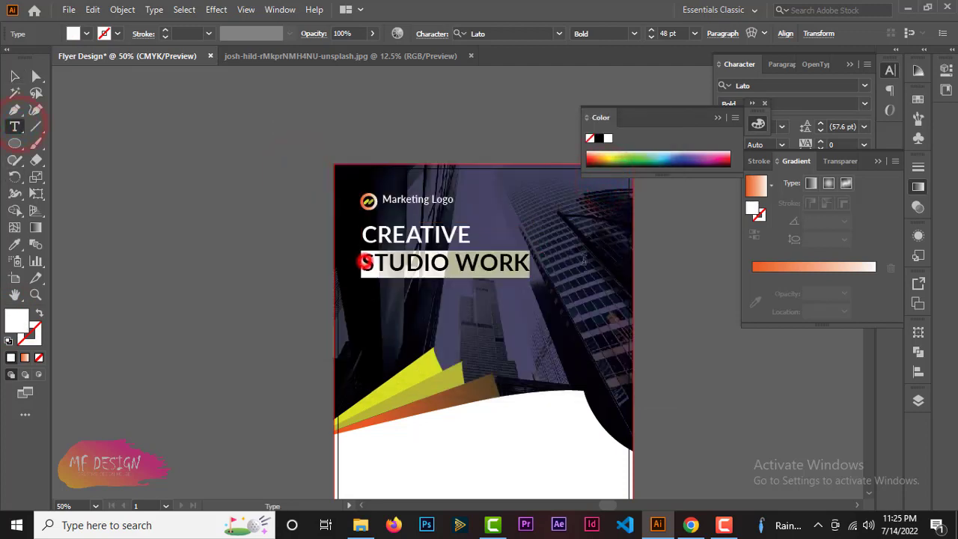
{"action": "left_click", "coordinate": [636, 34]}
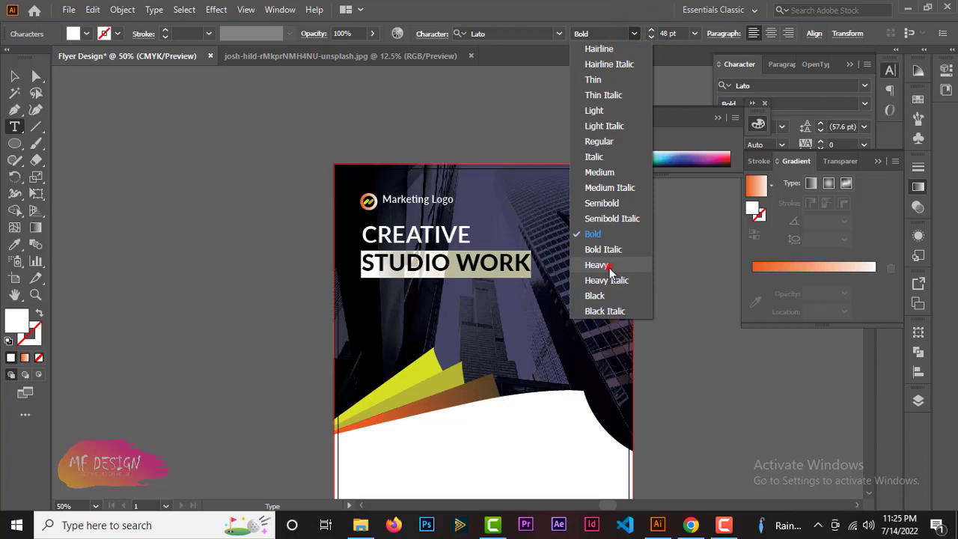
{"action": "left_click", "coordinate": [610, 267]}
{"action": "triple_click", "coordinate": [365, 234]}
{"action": "left_click", "coordinate": [635, 34]}
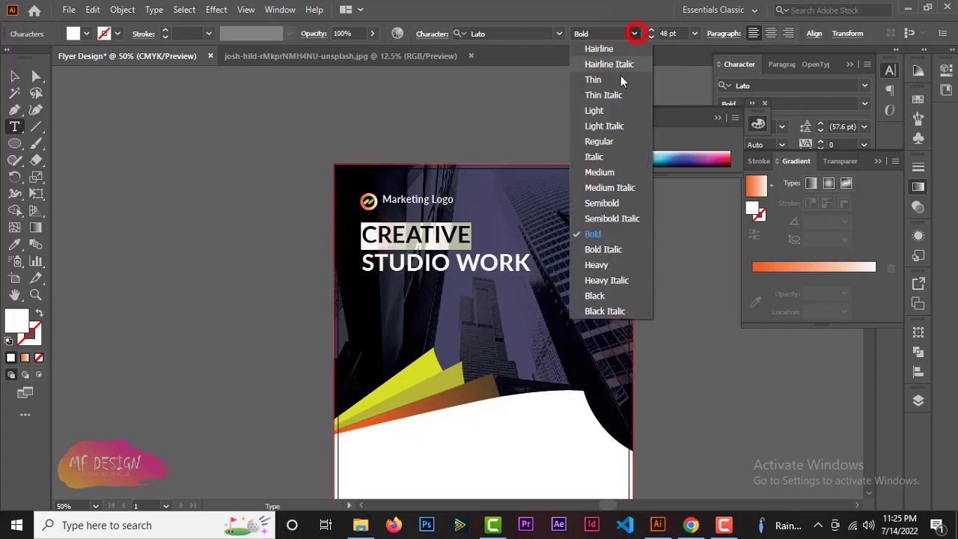
{"action": "left_click", "coordinate": [608, 173]}
{"action": "left_click", "coordinate": [12, 76]}
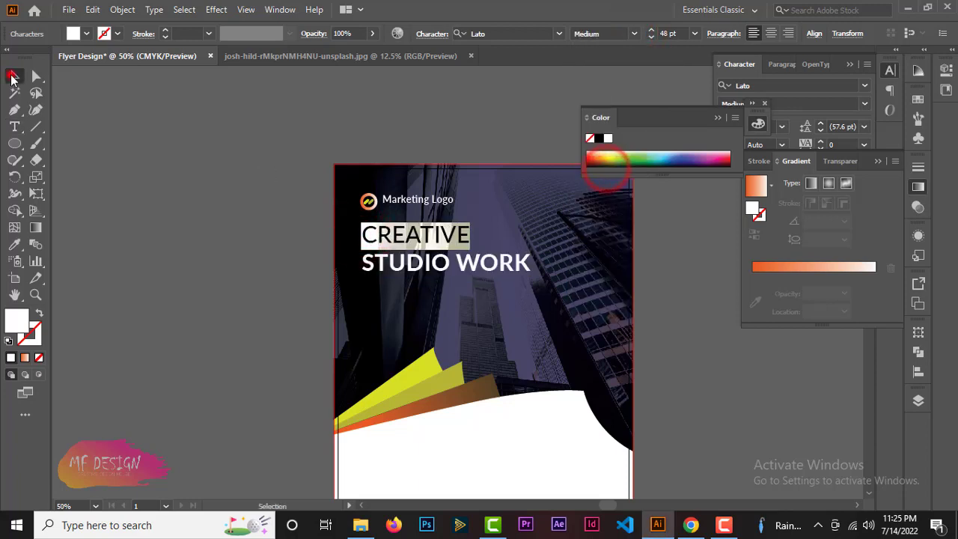
{"action": "left_click", "coordinate": [107, 160]}
{"action": "left_click_drag", "start_coordinate": [283, 298], "coordinate": [236, 256]}
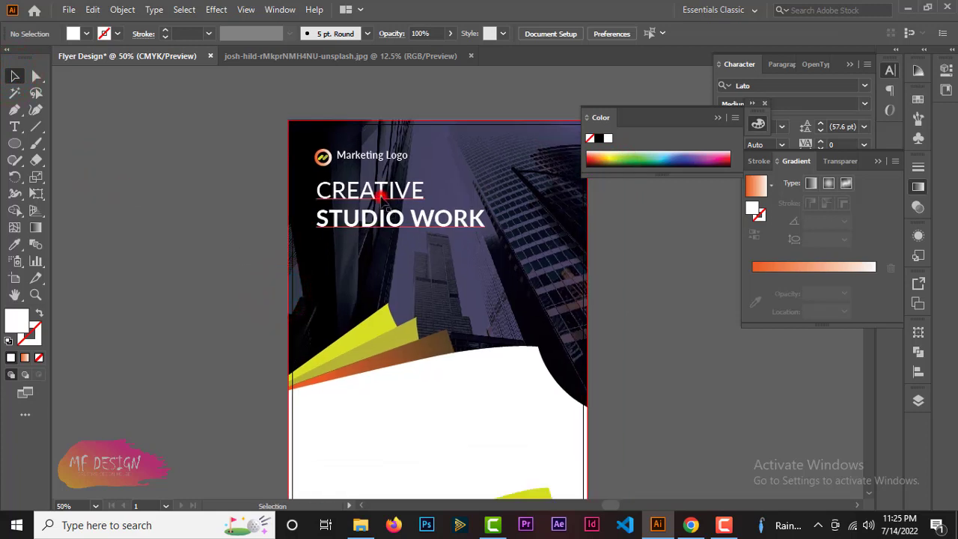
Draw a thin rectangle below STUDIO WORK, colored with the yellow shape's sampled color.
{"action": "left_click", "coordinate": [383, 196]}
{"action": "left_click", "coordinate": [177, 286]}
{"action": "left_click", "coordinate": [12, 144]}
{"action": "left_click", "coordinate": [60, 148]}
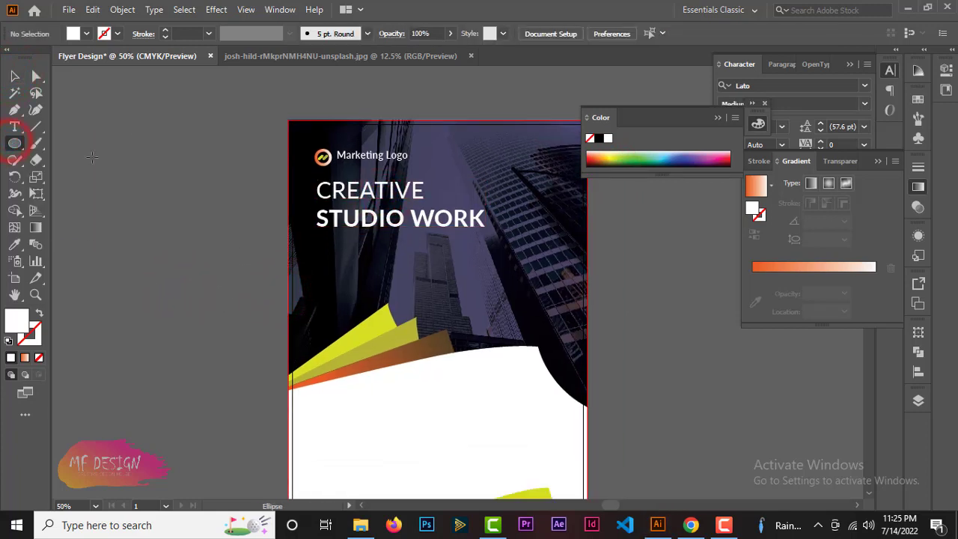
{"action": "left_click_drag", "start_coordinate": [316, 238], "coordinate": [396, 240]}
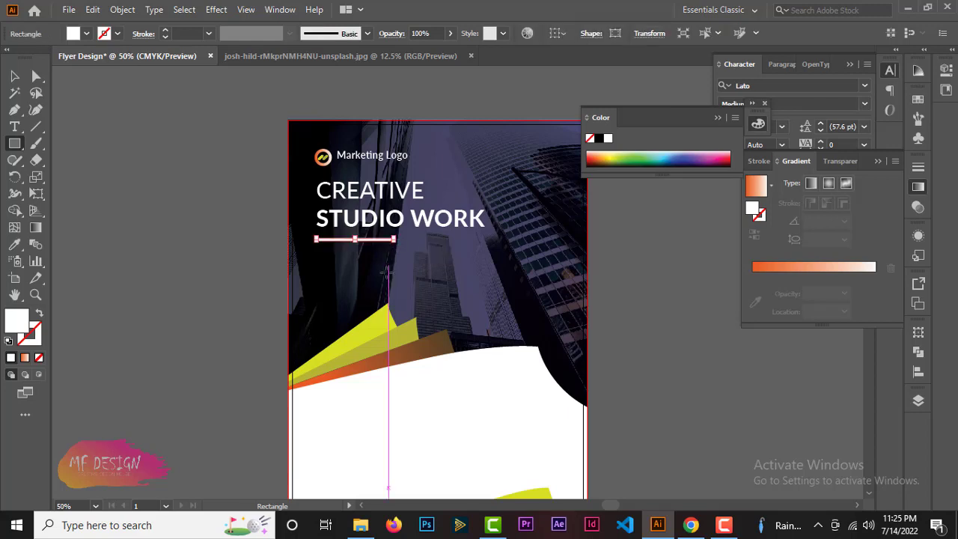
{"action": "left_click", "coordinate": [15, 245]}
{"action": "left_click", "coordinate": [355, 331]}
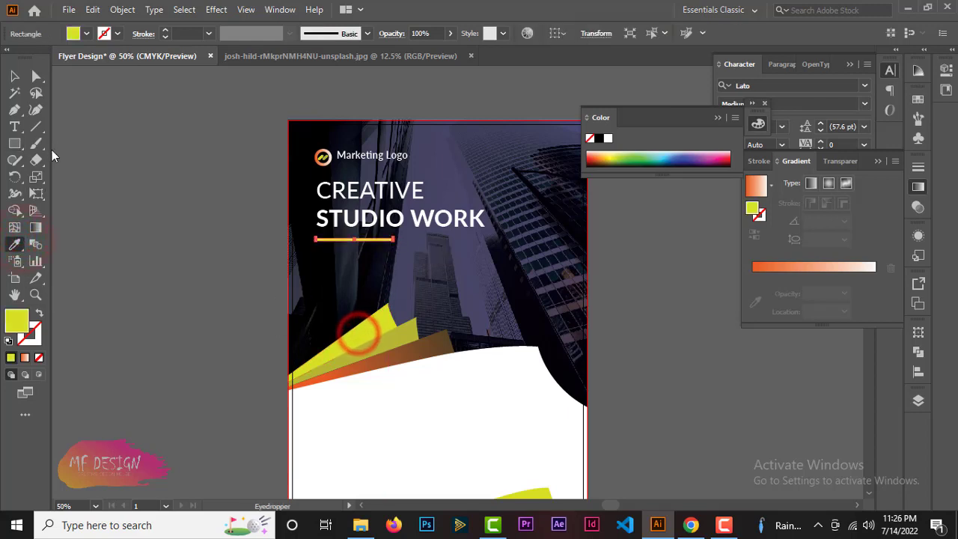
Nudge the yellow bar to line up under the headline's left edge.
{"action": "left_click", "coordinate": [14, 75]}
{"action": "left_click", "coordinate": [101, 152]}
{"action": "scroll", "coordinate": [187, 240], "scroll_direction": "down", "scroll_amount": 1}
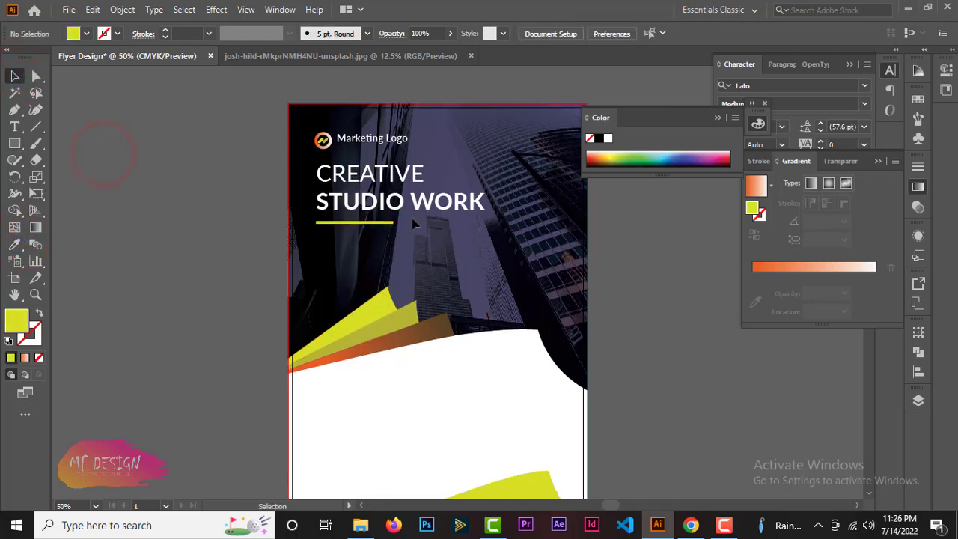
{"action": "left_click", "coordinate": [14, 129]}
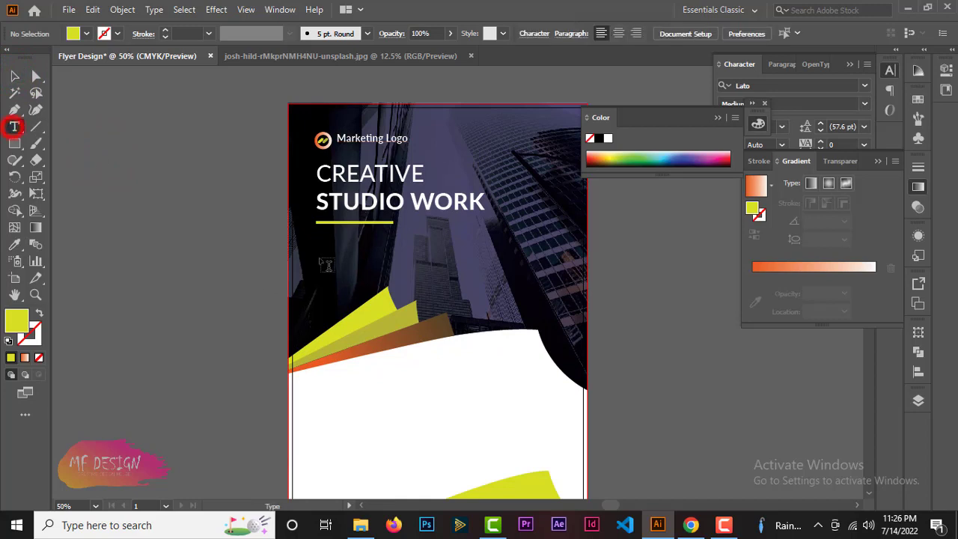
{"action": "left_click", "coordinate": [15, 76]}
{"action": "left_click_drag", "start_coordinate": [354, 225], "coordinate": [359, 233]}
Add a FLYER DESIGN text line below the yellow bar.
{"action": "left_click", "coordinate": [346, 255]}
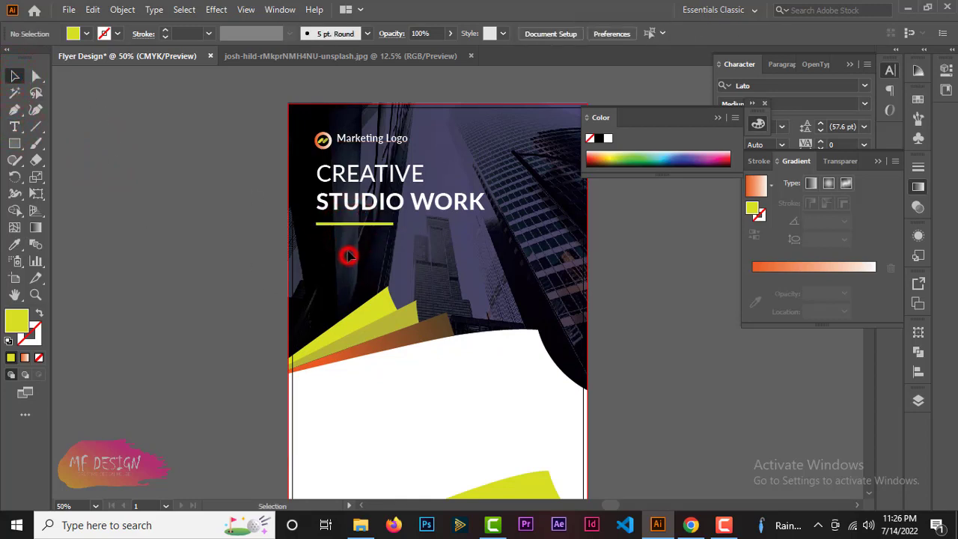
{"action": "left_click", "coordinate": [14, 127]}
{"action": "left_click", "coordinate": [337, 253]}
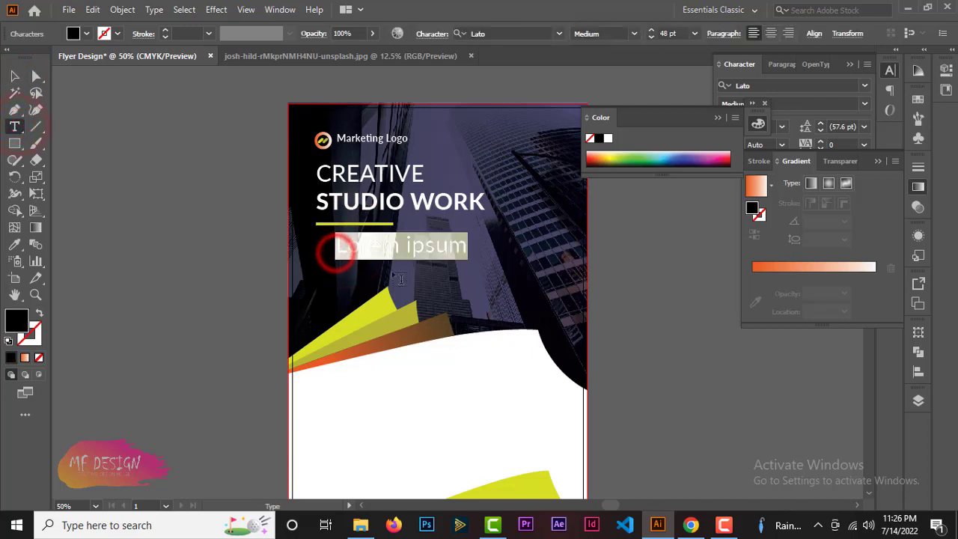
{"action": "type", "text": "FLYER DESIGN"}
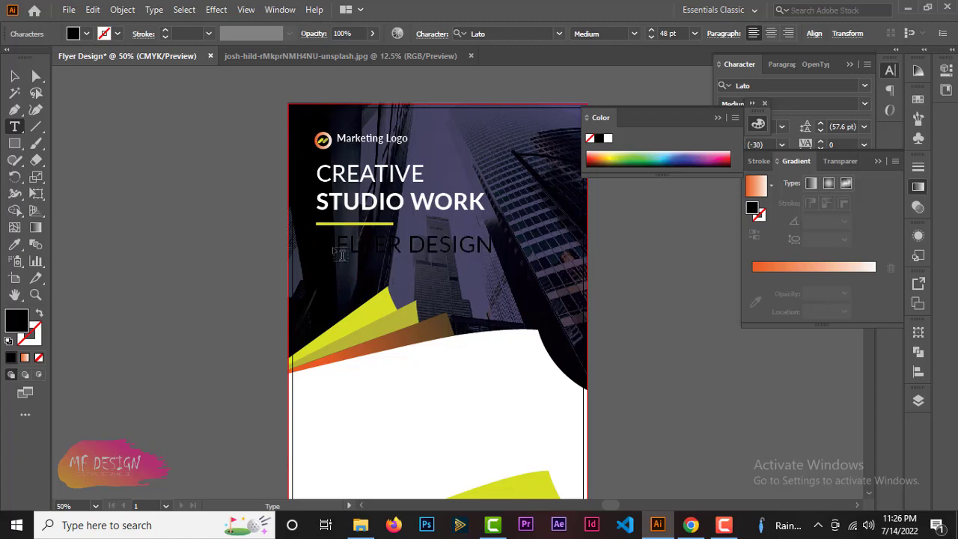
Make FLYER DESIGN white 24 pt and align it with the headline's left edge.
{"action": "triple_click", "coordinate": [341, 251]}
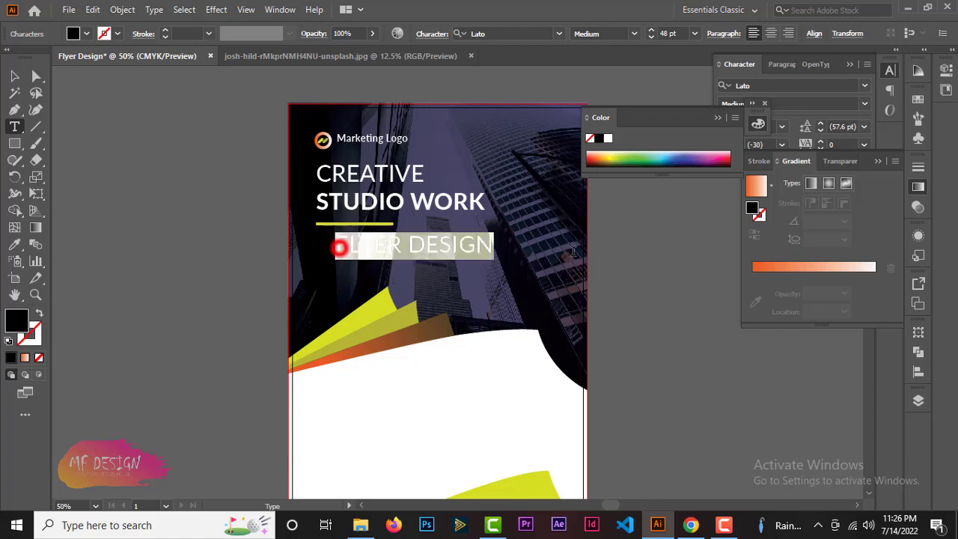
{"action": "double_click", "coordinate": [18, 322]}
{"action": "left_click", "coordinate": [296, 172]}
{"action": "left_click", "coordinate": [628, 173]}
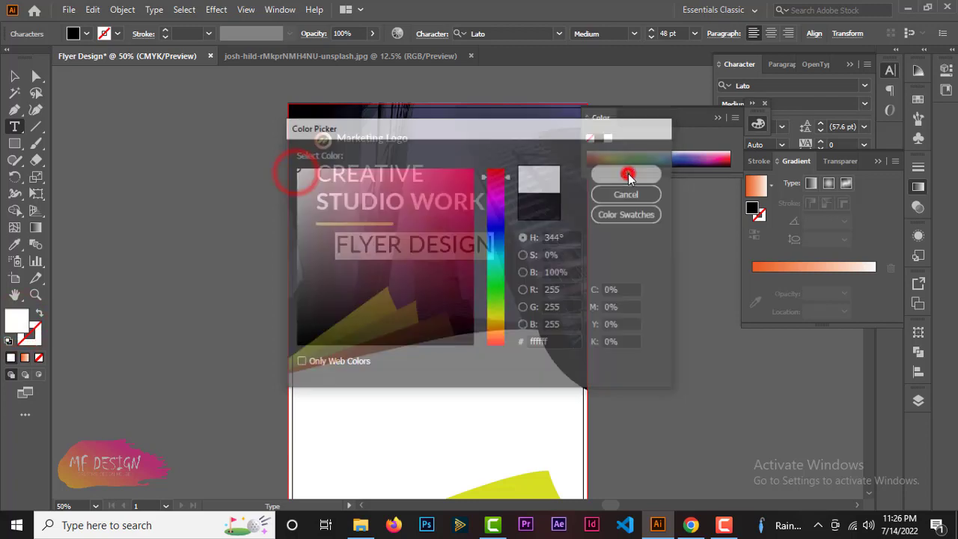
{"action": "left_click", "coordinate": [13, 76]}
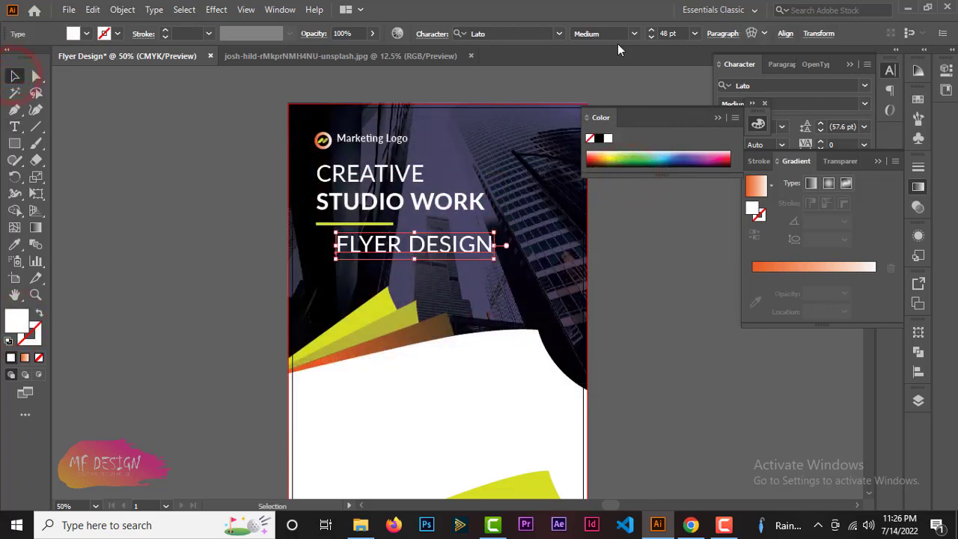
{"action": "left_click", "coordinate": [695, 33]}
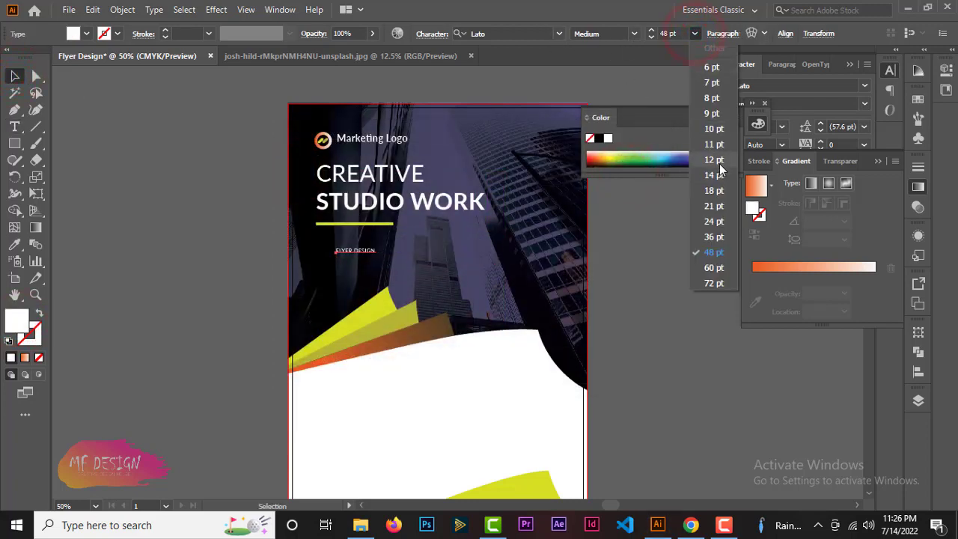
{"action": "left_click", "coordinate": [714, 221]}
{"action": "left_click", "coordinate": [225, 235]}
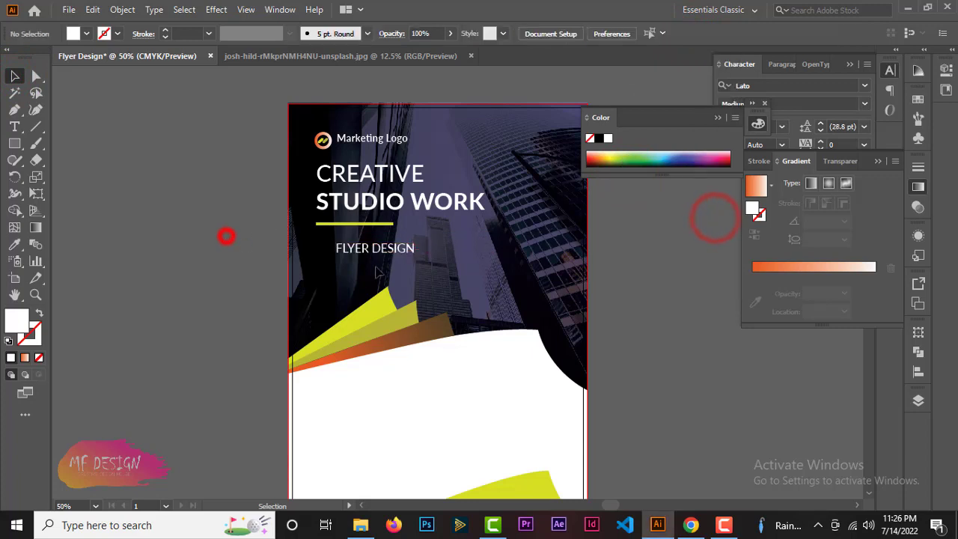
{"action": "left_click_drag", "start_coordinate": [390, 255], "coordinate": [373, 250]}
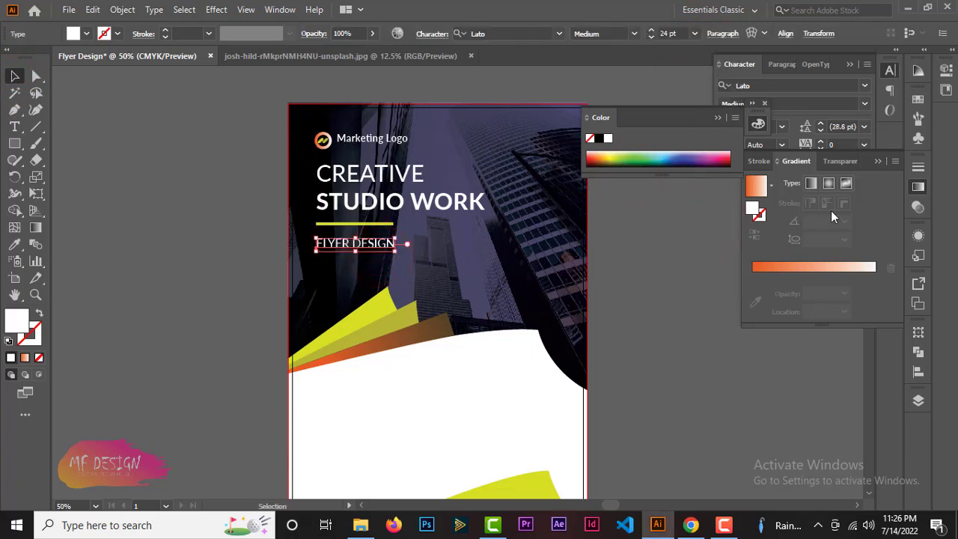
Set the FLYER DESIGN tracking to 100.
{"action": "left_click", "coordinate": [881, 161]}
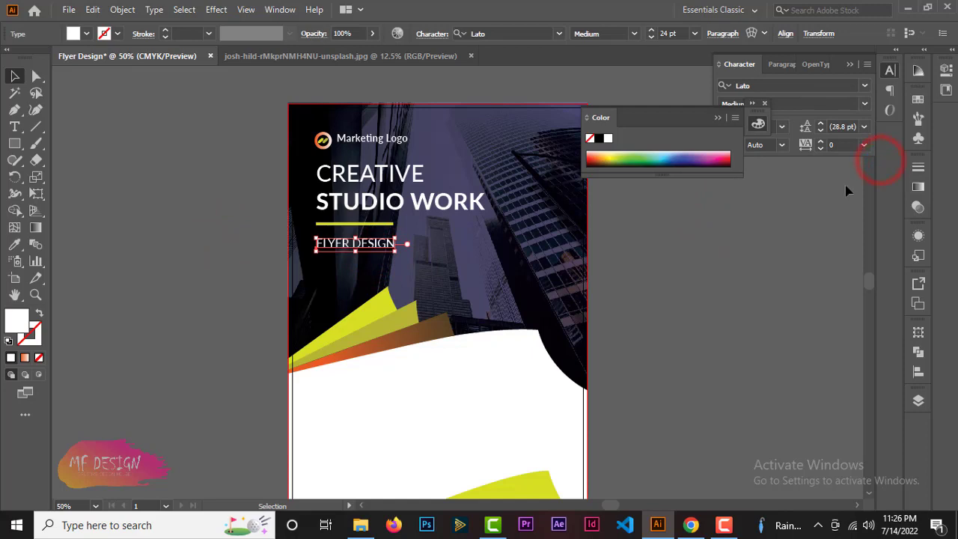
{"action": "left_click", "coordinate": [851, 65]}
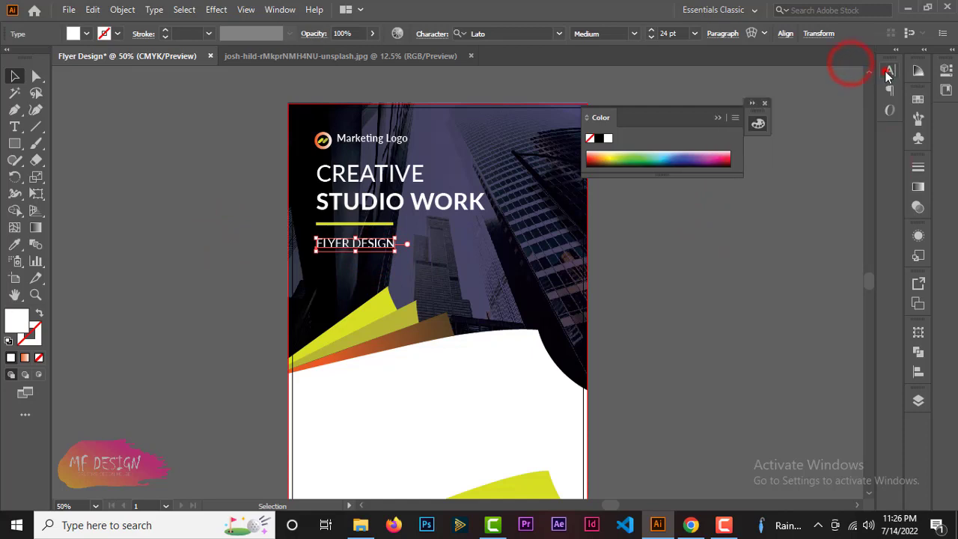
{"action": "left_click", "coordinate": [887, 71]}
{"action": "left_click", "coordinate": [864, 144]}
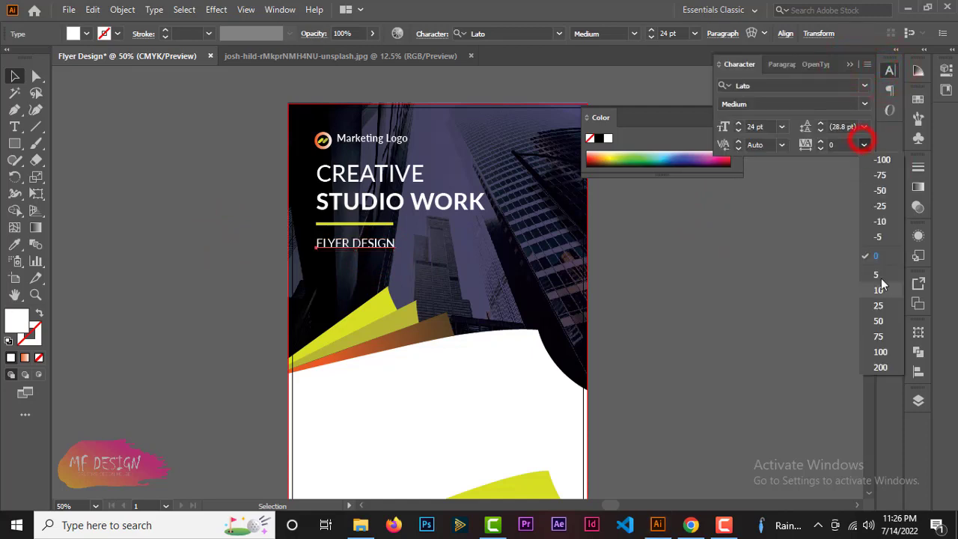
{"action": "left_click", "coordinate": [881, 352]}
{"action": "left_click", "coordinate": [691, 314]}
Set the headline tracking to 100, then tighten it to 50.
{"action": "left_click", "coordinate": [388, 169]}
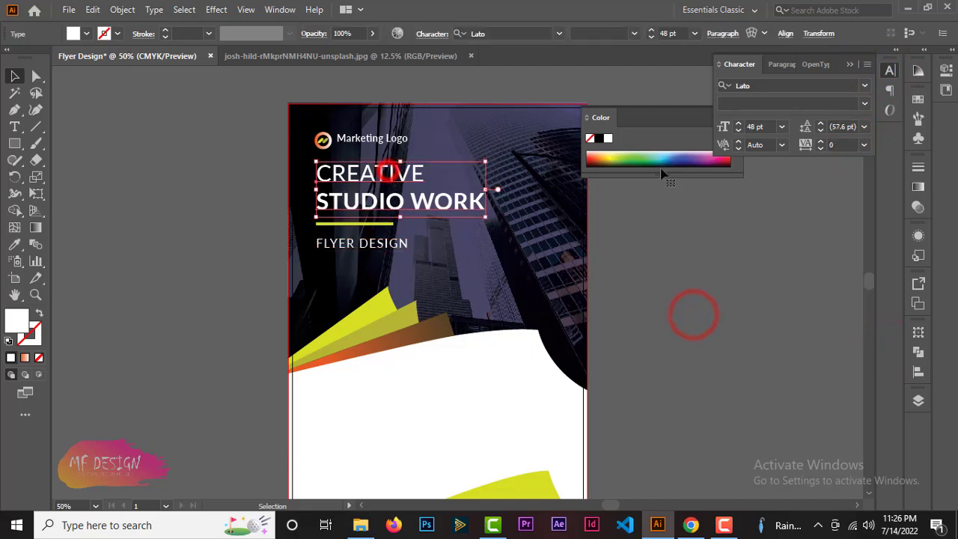
{"action": "left_click", "coordinate": [864, 144]}
{"action": "left_click", "coordinate": [879, 350]}
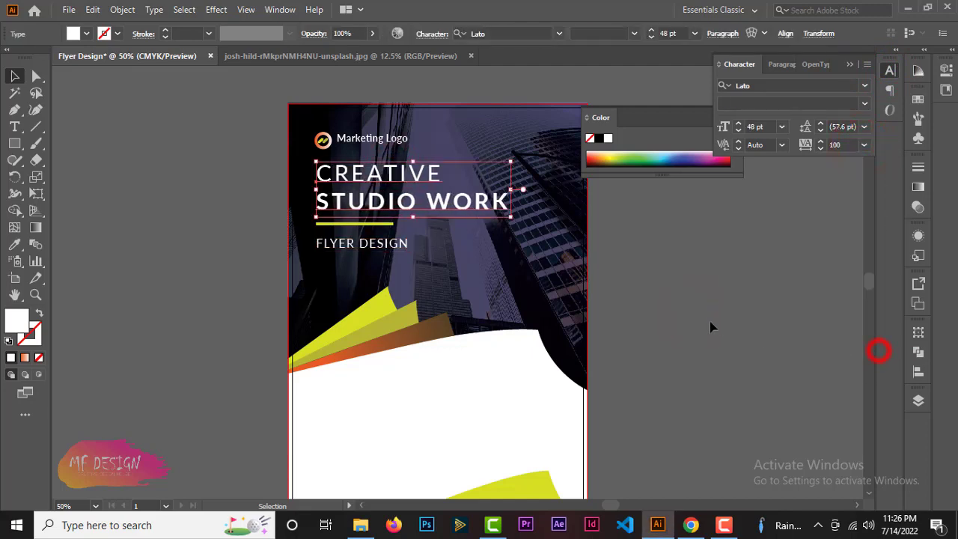
{"action": "left_click", "coordinate": [864, 145]}
{"action": "left_click", "coordinate": [881, 319]}
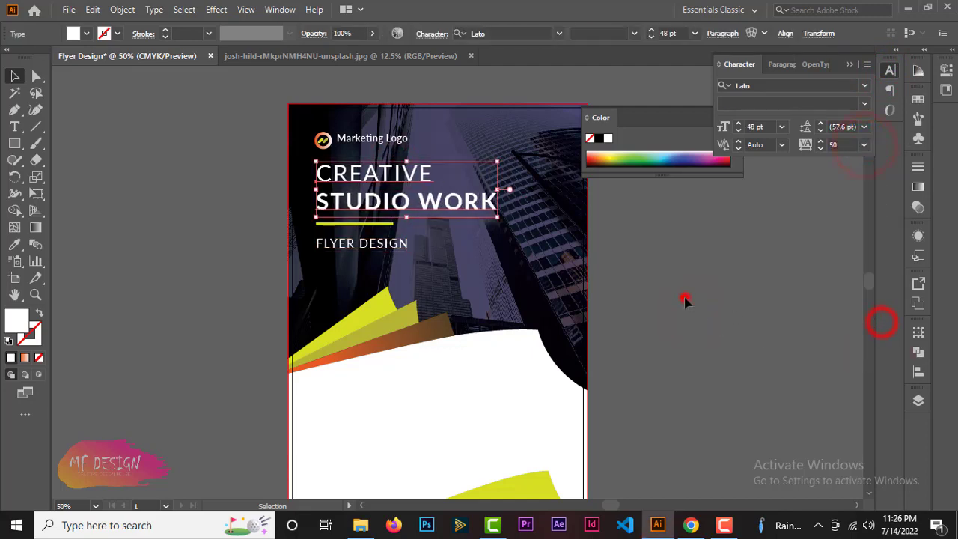
{"action": "left_click", "coordinate": [681, 297]}
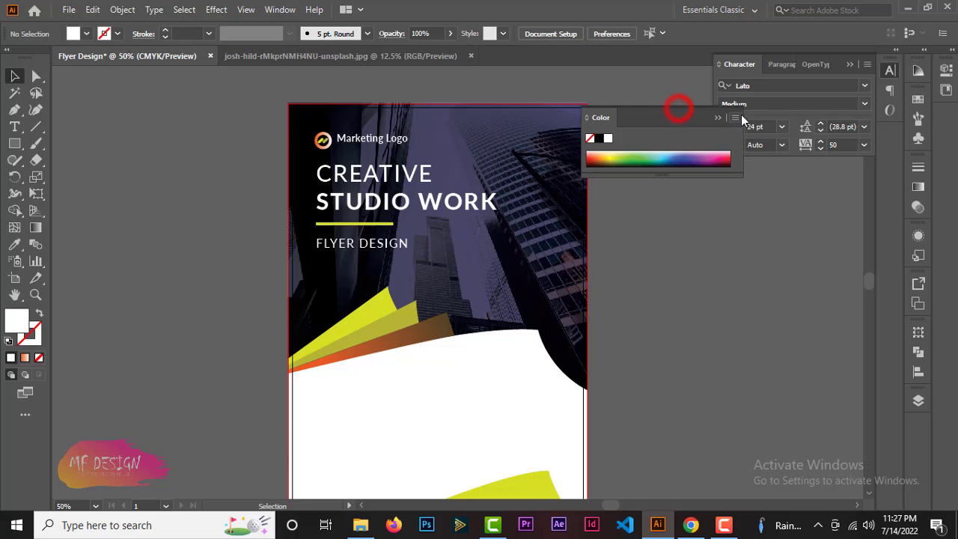
Place a white-filled horizontal text object beside the buildings.
{"action": "left_click", "coordinate": [720, 120]}
{"action": "left_click", "coordinate": [16, 127]}
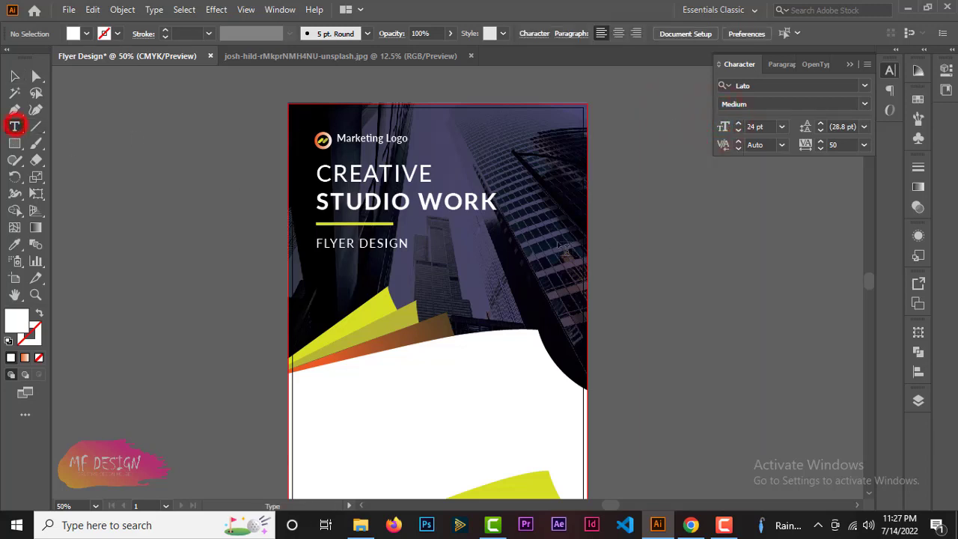
{"action": "left_click", "coordinate": [494, 269]}
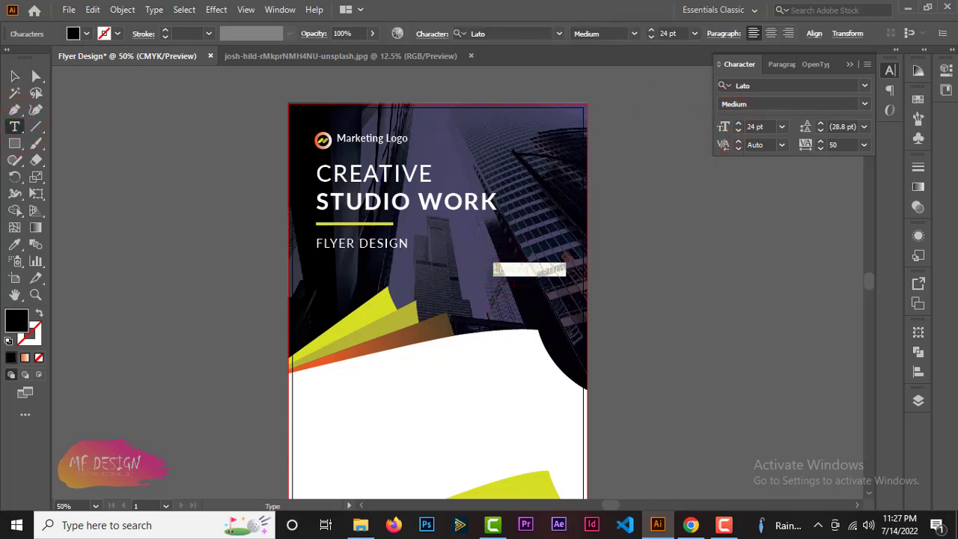
{"action": "double_click", "coordinate": [15, 321]}
{"action": "left_click", "coordinate": [298, 172]}
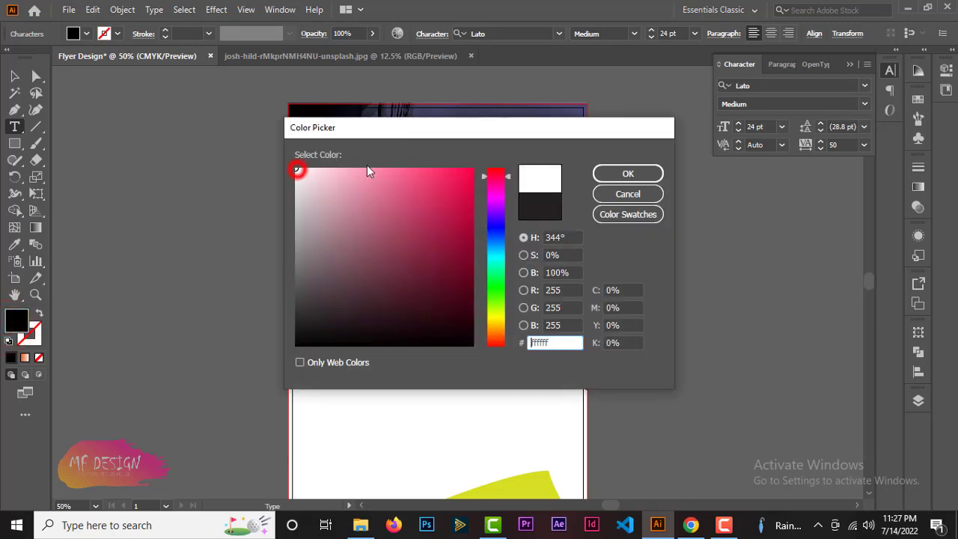
{"action": "left_click", "coordinate": [615, 174]}
Type YEAR 2022 horizontally, then delete it.
{"action": "triple_click", "coordinate": [498, 268]}
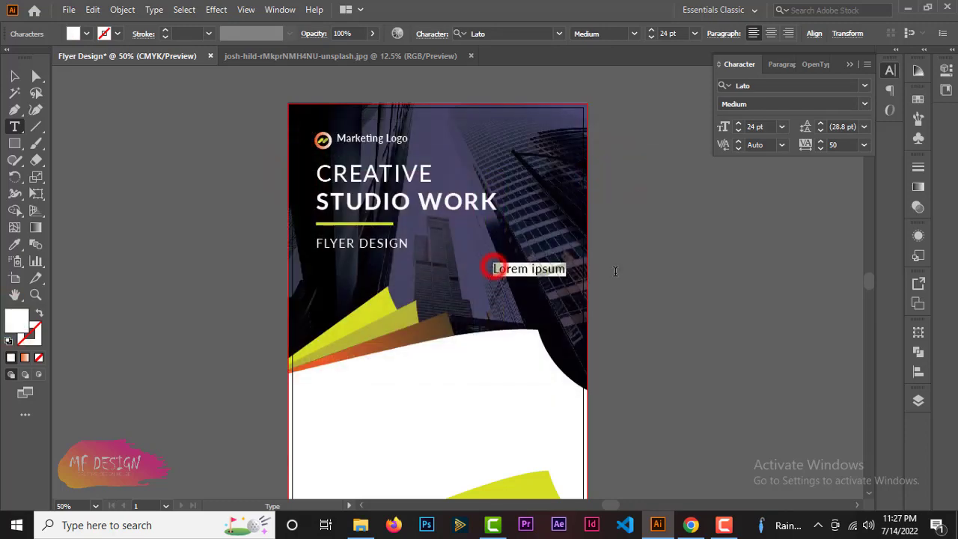
{"action": "type", "text": "YEAR 2022"}
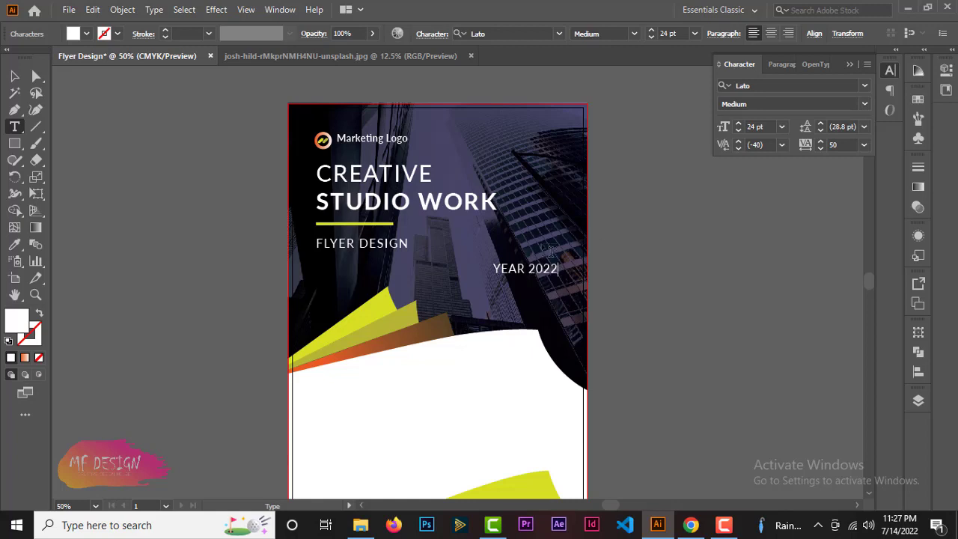
{"action": "left_click_drag", "start_coordinate": [494, 267], "coordinate": [587, 273]}
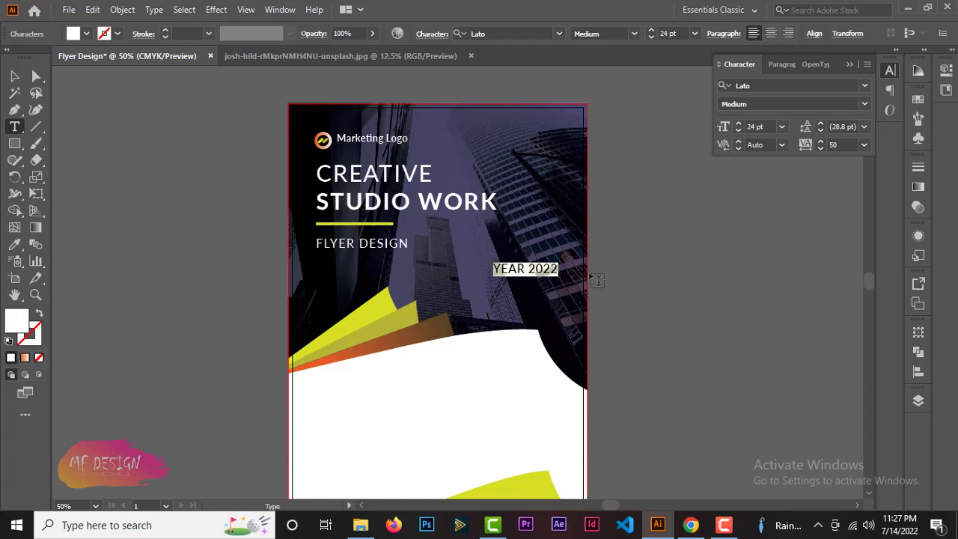
{"action": "left_click", "coordinate": [15, 127]}
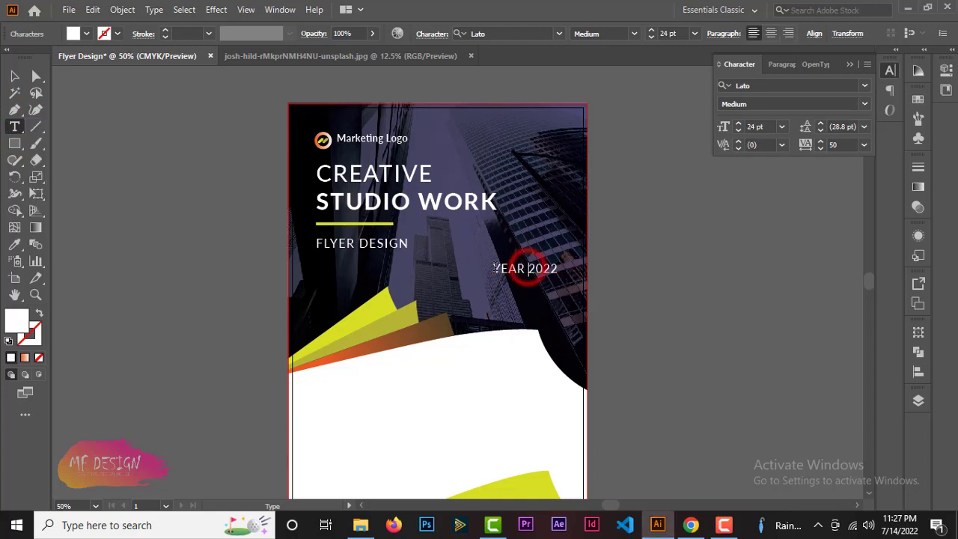
{"action": "left_click_drag", "start_coordinate": [494, 268], "coordinate": [577, 268]}
{"action": "key", "text": "BackSpace"}
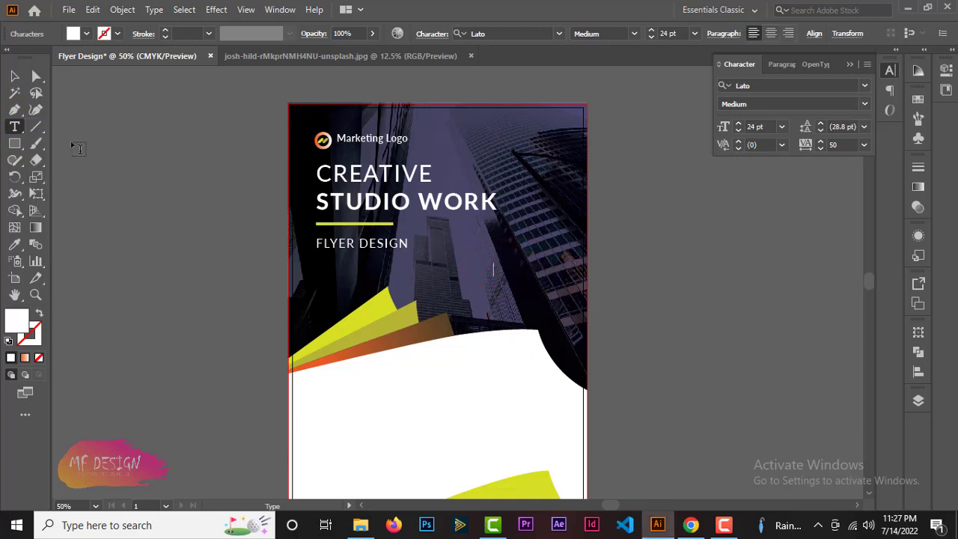
Start a vertical text column near the top right for YEAR 2022.
{"action": "left_click", "coordinate": [14, 127]}
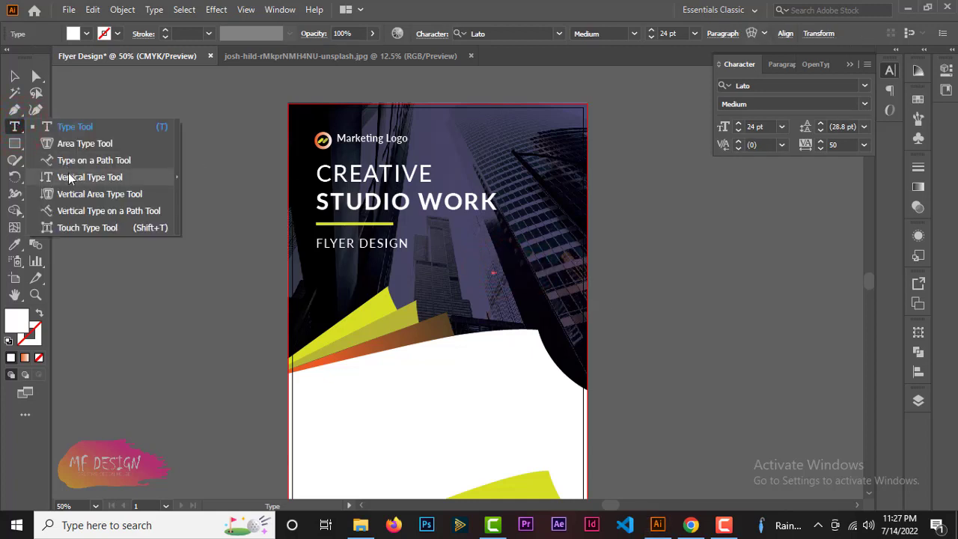
{"action": "left_click", "coordinate": [69, 177]}
{"action": "left_click", "coordinate": [533, 152]}
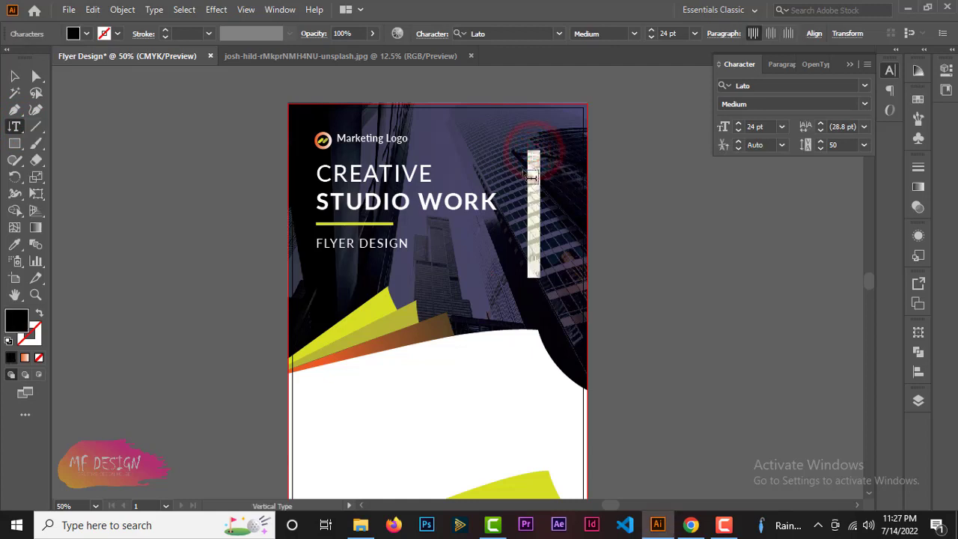
{"action": "key", "text": "BackSpace"}
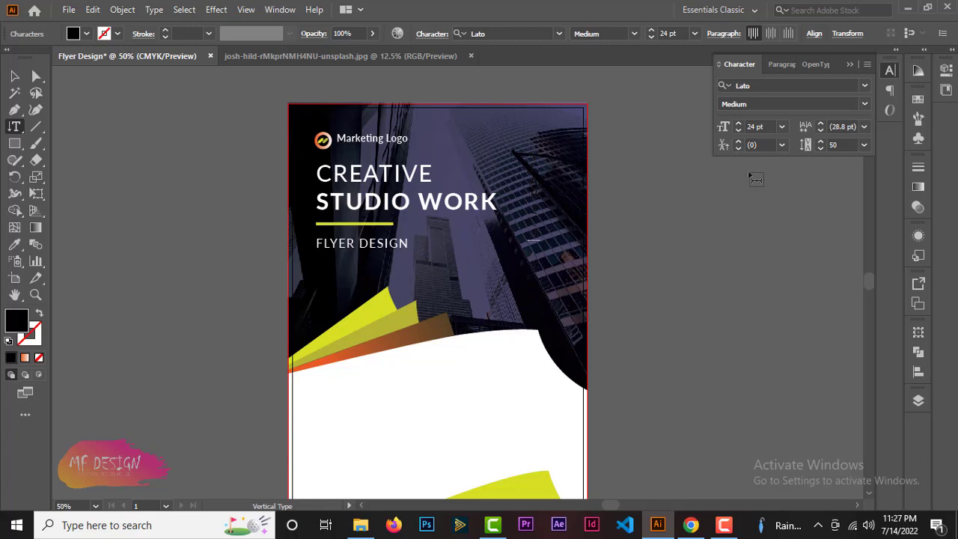
Fill the vertical YEAR 2022 white and move it toward the top-right corner.
{"action": "left_click", "coordinate": [535, 250]}
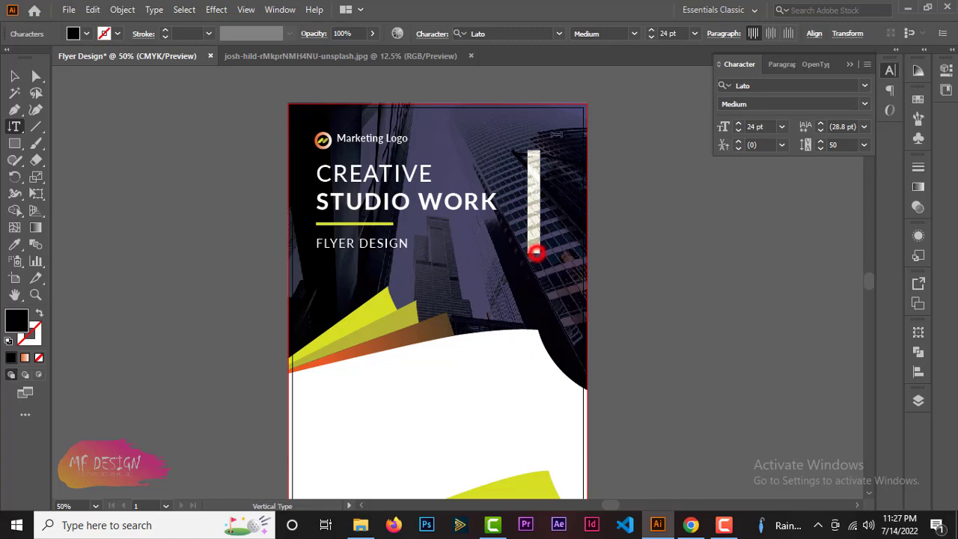
{"action": "double_click", "coordinate": [14, 320]}
{"action": "left_click", "coordinate": [298, 170]}
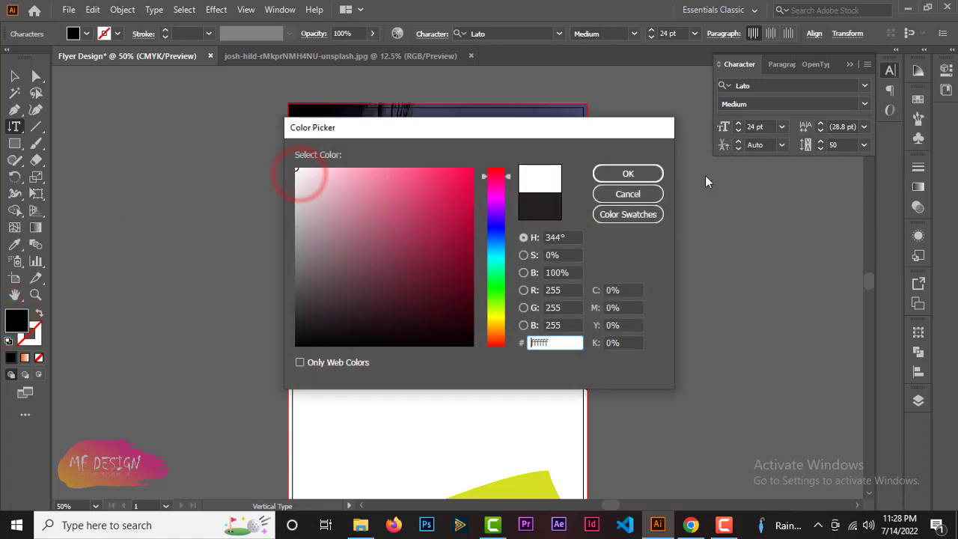
{"action": "left_click", "coordinate": [648, 174]}
{"action": "left_click", "coordinate": [14, 75]}
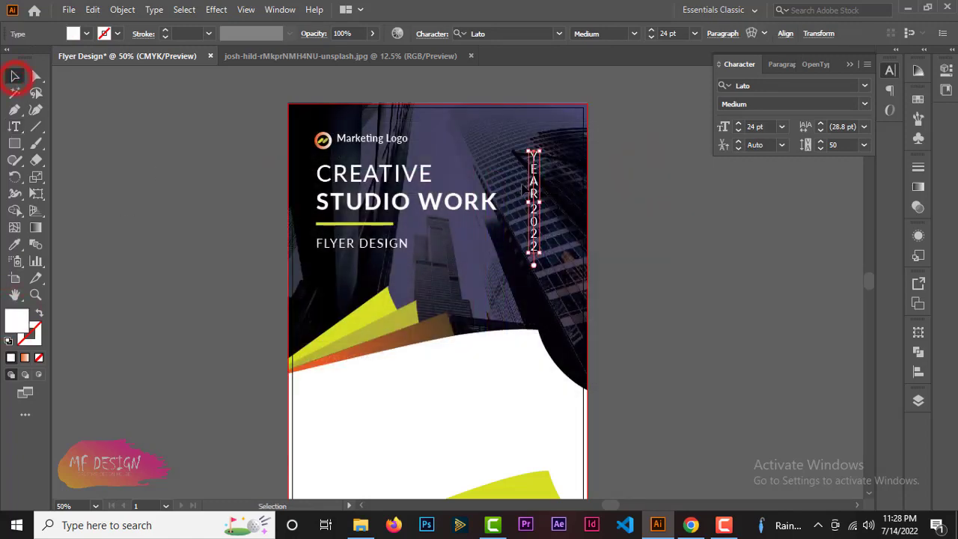
{"action": "left_click_drag", "start_coordinate": [533, 178], "coordinate": [559, 173]}
{"action": "left_click", "coordinate": [650, 229]}
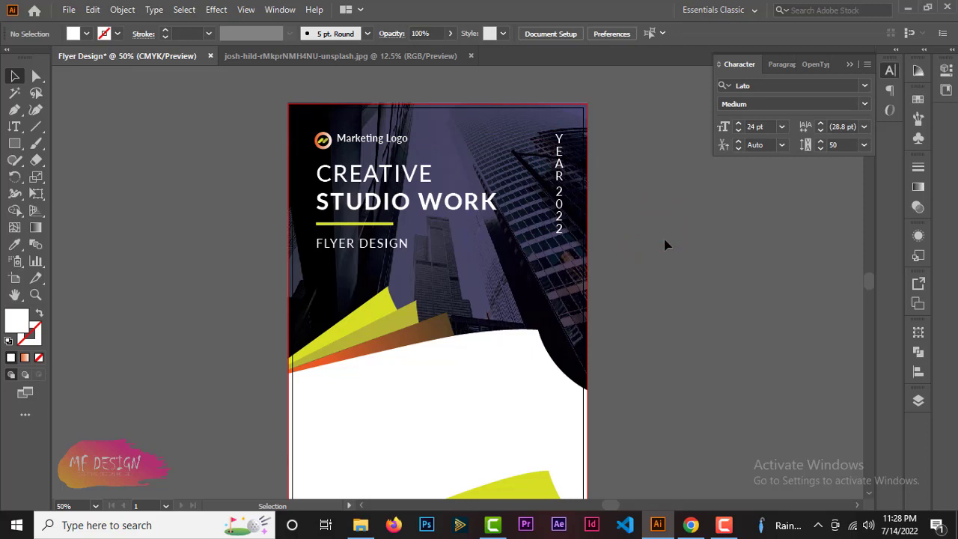
Set the YEAR 2022 tracking to 63, then step it up to 70.
{"action": "left_click", "coordinate": [15, 126]}
{"action": "left_click", "coordinate": [557, 184]}
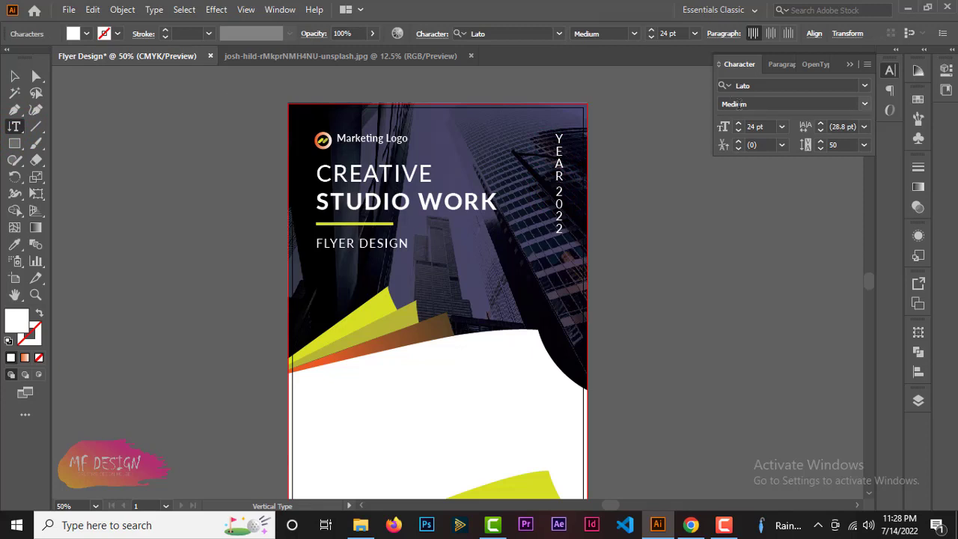
{"action": "double_click", "coordinate": [848, 144]}
{"action": "type", "text": "63"}
{"action": "key", "text": "Return"}
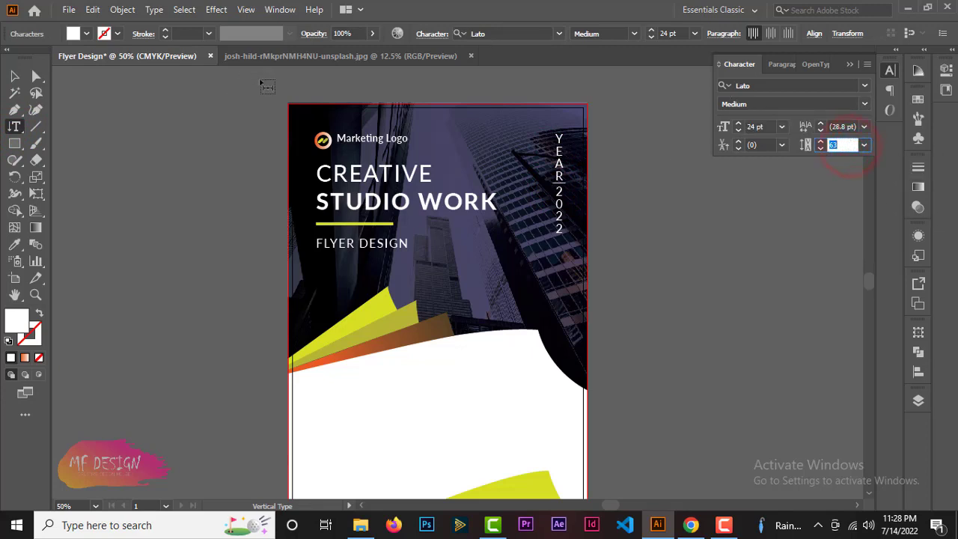
{"action": "triple_click", "coordinate": [559, 135]}
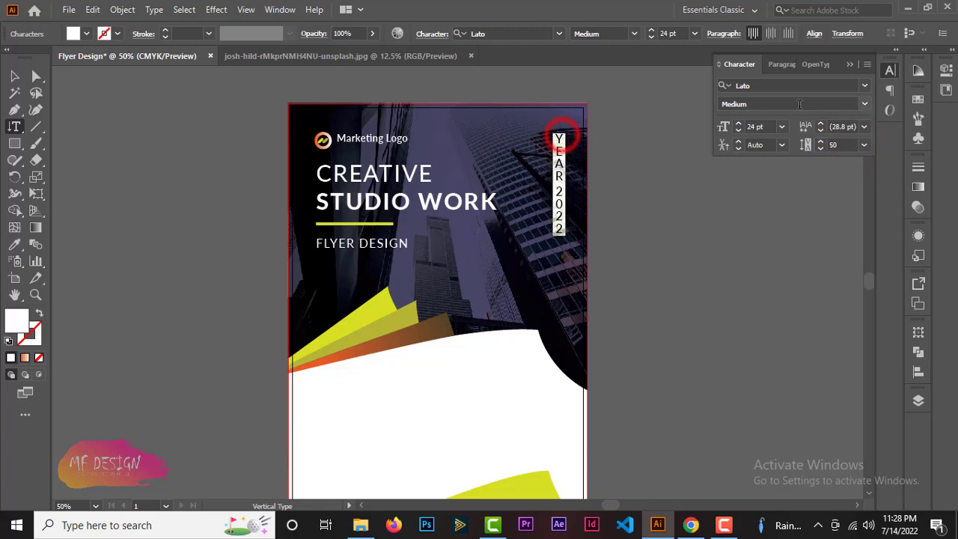
{"action": "double_click", "coordinate": [846, 145]}
{"action": "key", "text": "Up"}
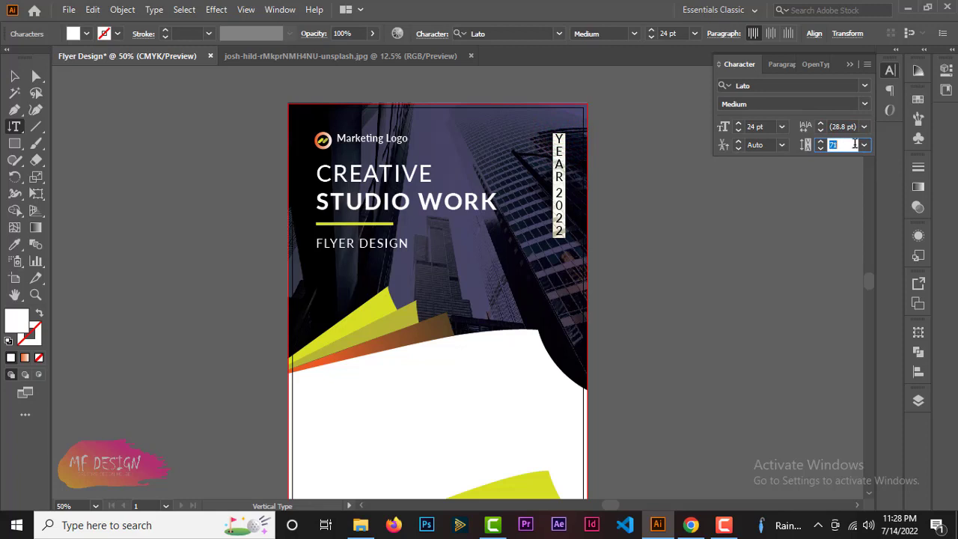
{"action": "left_click", "coordinate": [14, 75]}
{"action": "left_click", "coordinate": [698, 266]}
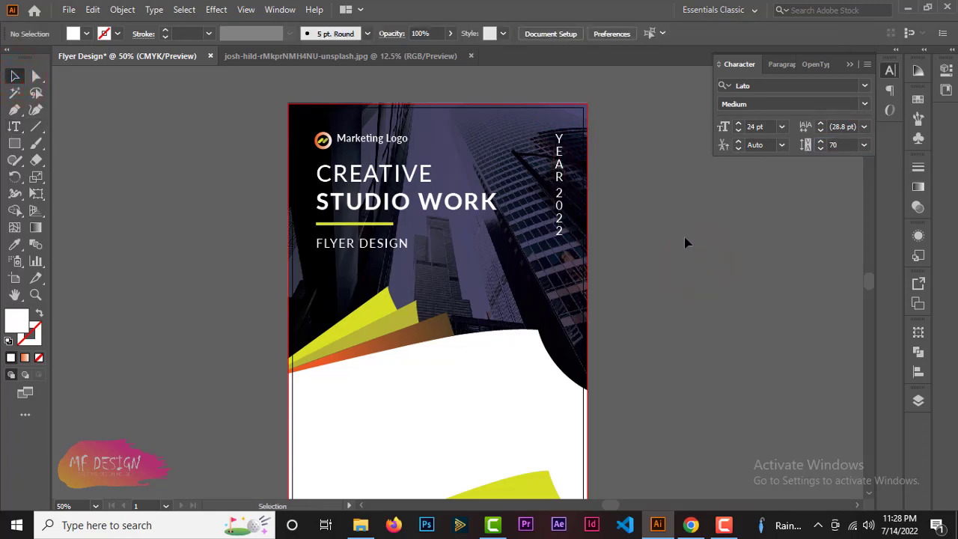
Copy the headline into the lower white area and color it the shape's yellow-green.
{"action": "scroll", "coordinate": [688, 243], "scroll_direction": "down", "scroll_amount": 3}
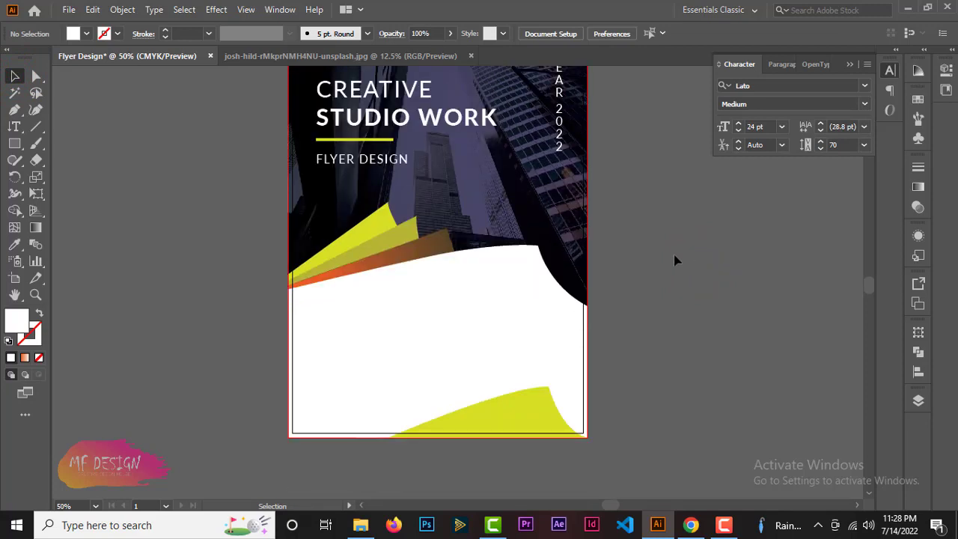
{"action": "scroll", "coordinate": [674, 259], "scroll_direction": "down", "scroll_amount": 1}
{"action": "scroll", "coordinate": [674, 260], "scroll_direction": "up", "scroll_amount": 1}
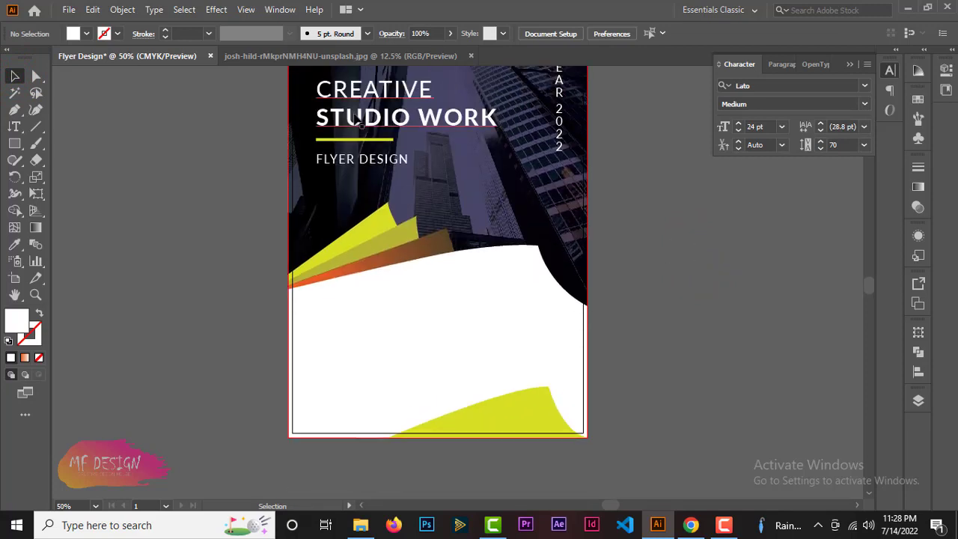
{"action": "left_click_drag", "start_coordinate": [384, 130], "coordinate": [383, 339]}
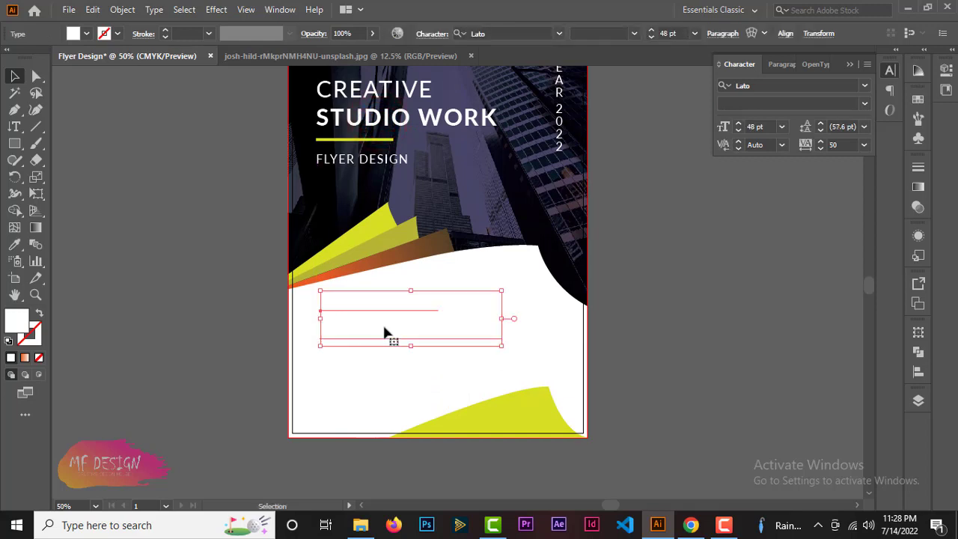
{"action": "left_click", "coordinate": [14, 244]}
{"action": "left_click", "coordinate": [500, 404]}
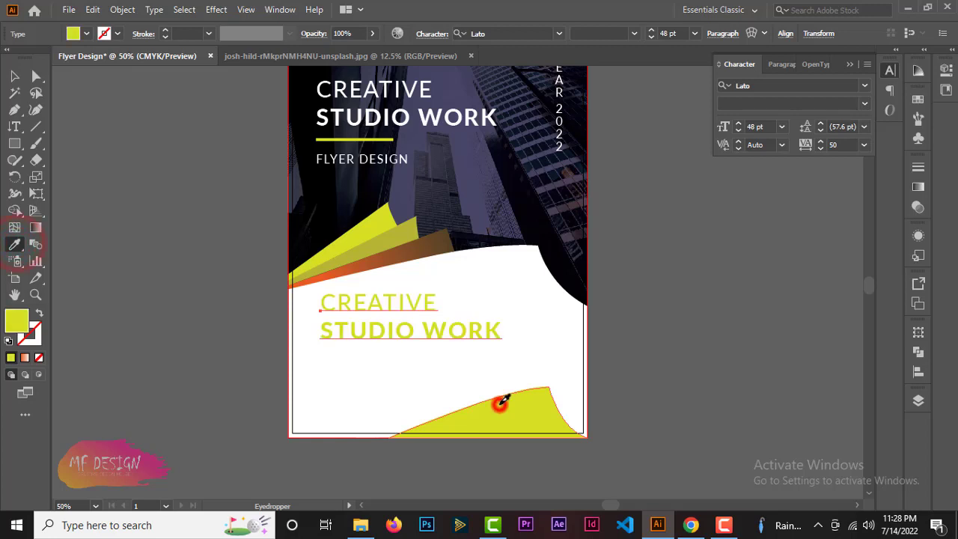
{"action": "left_click", "coordinate": [15, 75]}
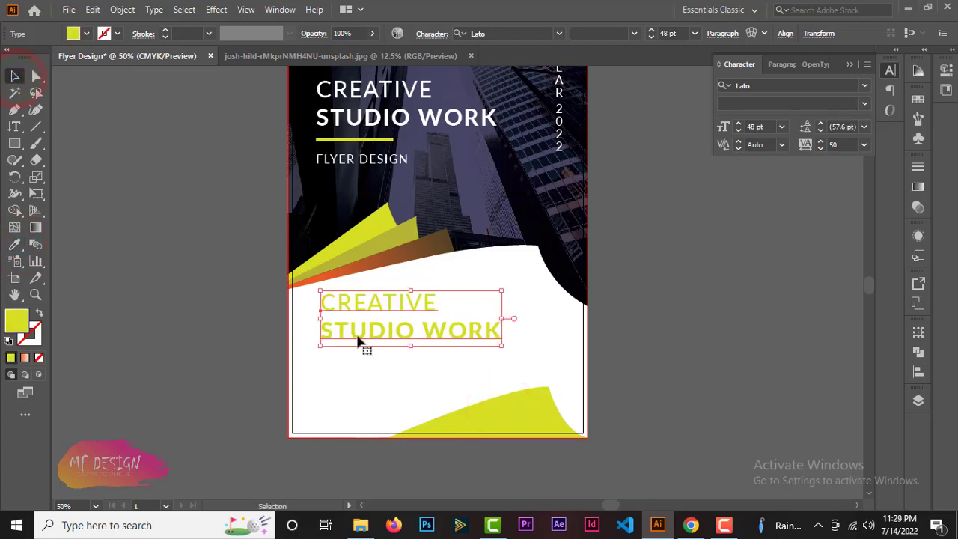
Replace CREATIVE in the copy with 'YOUR PRESENTATION TITLE'.
{"action": "left_click", "coordinate": [16, 127]}
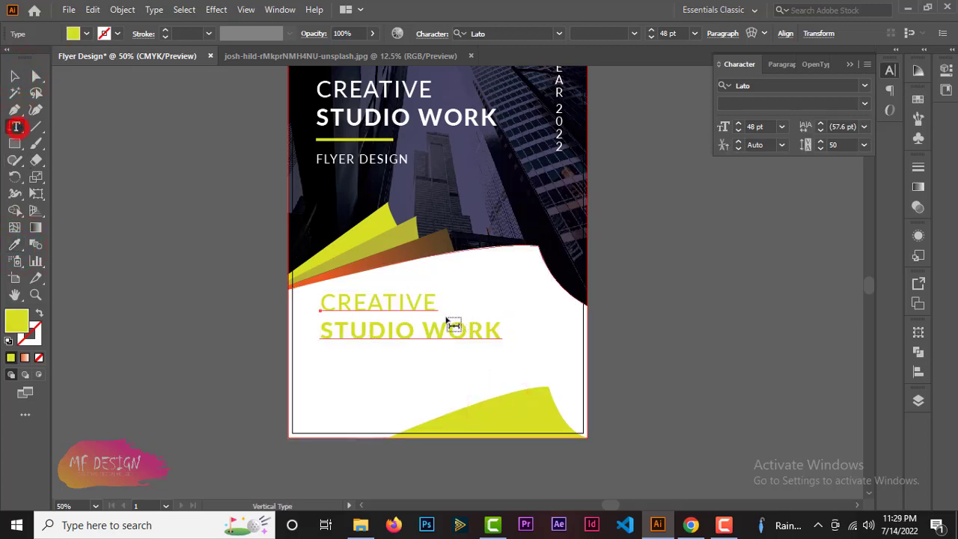
{"action": "left_click", "coordinate": [16, 126]}
{"action": "left_click", "coordinate": [71, 127]}
{"action": "left_click_drag", "start_coordinate": [321, 301], "coordinate": [469, 301]}
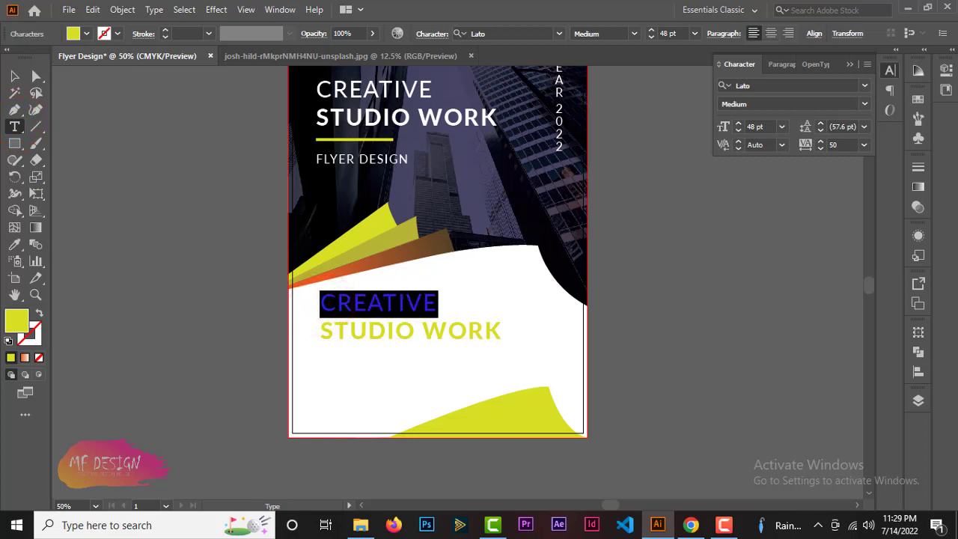
{"action": "type", "text": "YOUR PRE"}
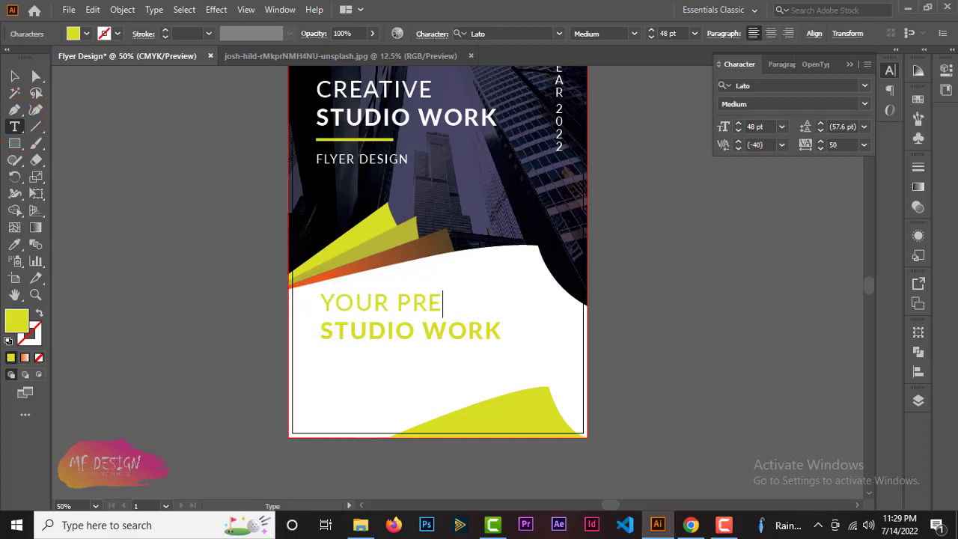
{"action": "type", "text": "SENTATI"}
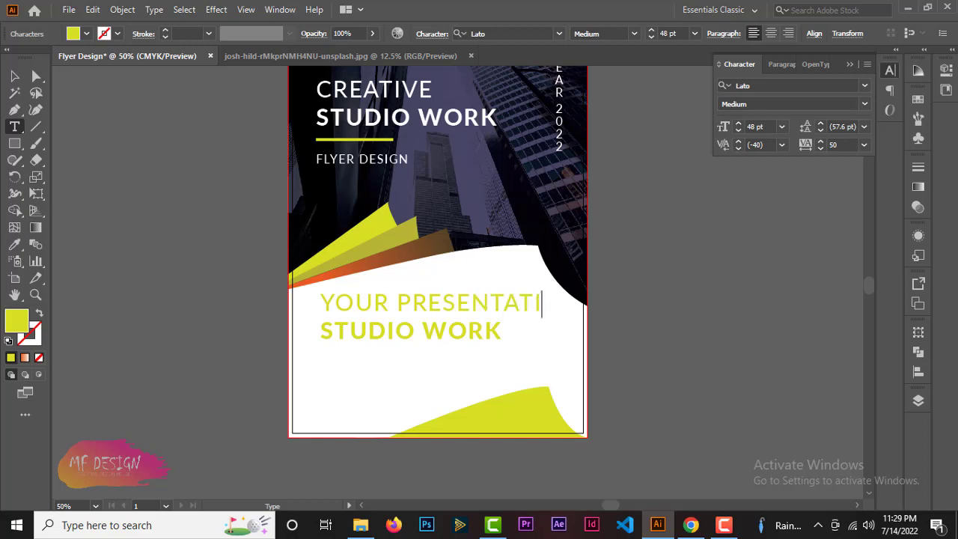
{"action": "type", "text": "ON TI"}
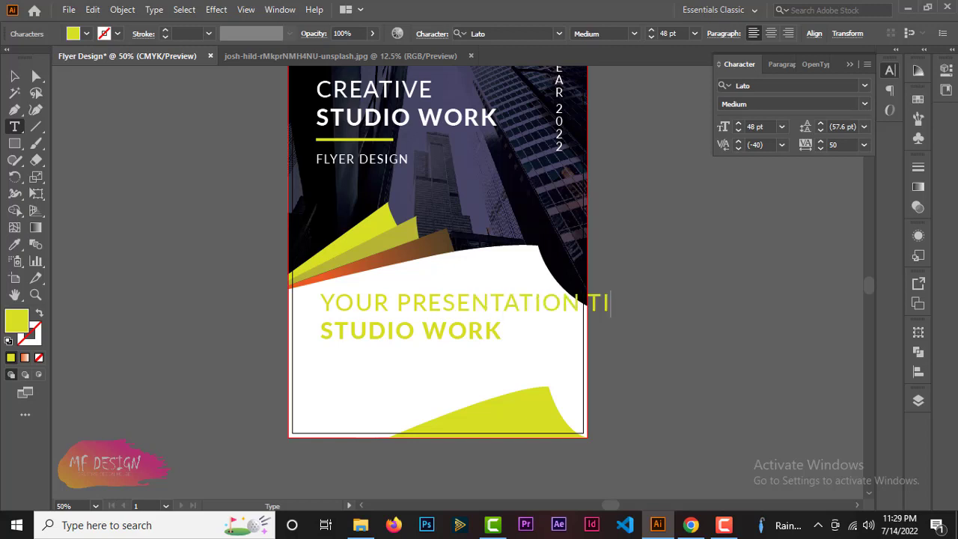
{"action": "type", "text": "TLE"}
Set the title line to 18 pt.
{"action": "triple_click", "coordinate": [322, 300]}
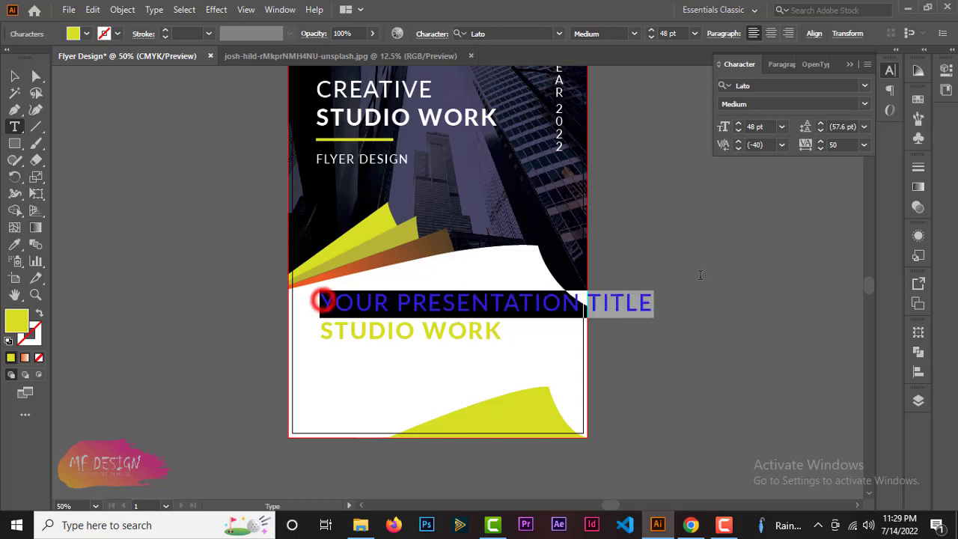
{"action": "left_click", "coordinate": [695, 33]}
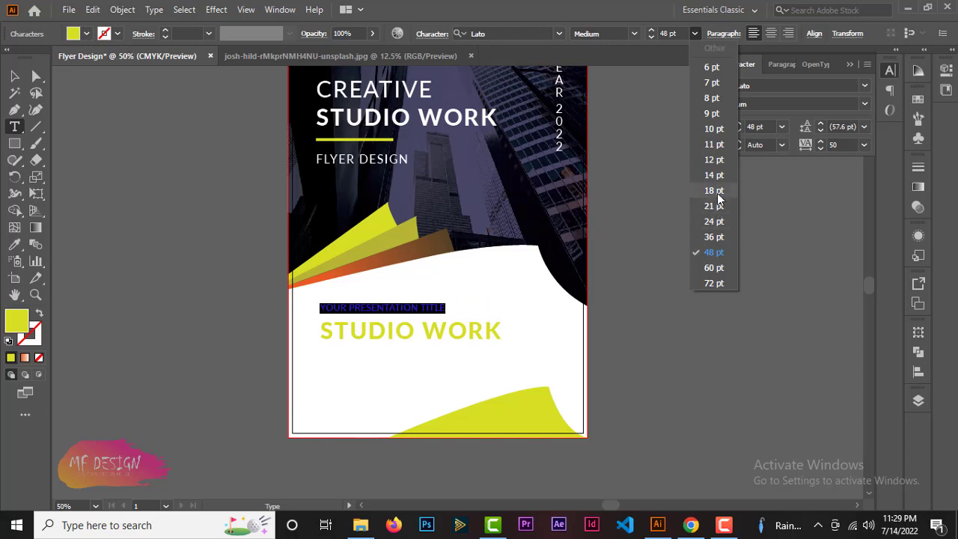
{"action": "left_click", "coordinate": [715, 191]}
{"action": "left_click", "coordinate": [15, 75]}
{"action": "left_click", "coordinate": [651, 317]}
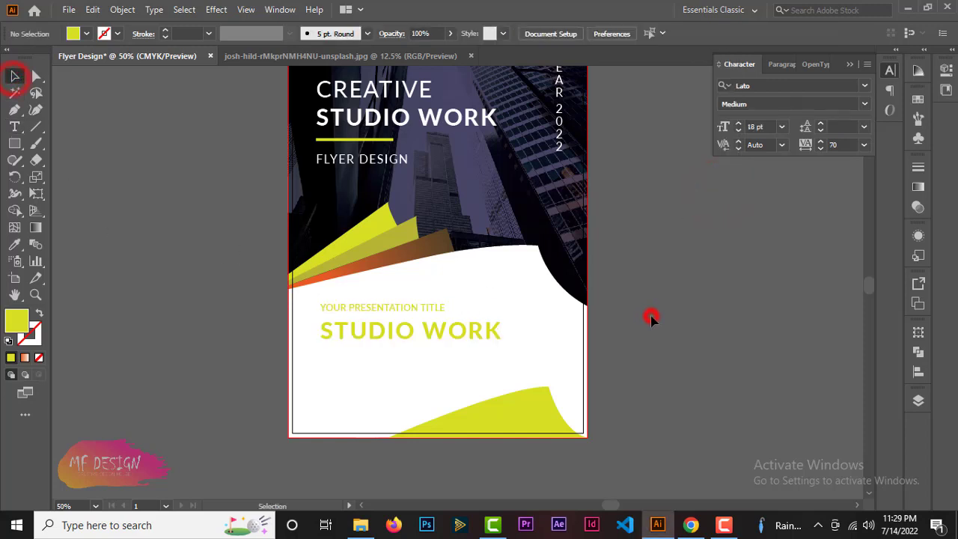
{"action": "left_click", "coordinate": [423, 308]}
{"action": "left_click", "coordinate": [649, 332]}
{"action": "left_click", "coordinate": [423, 307]}
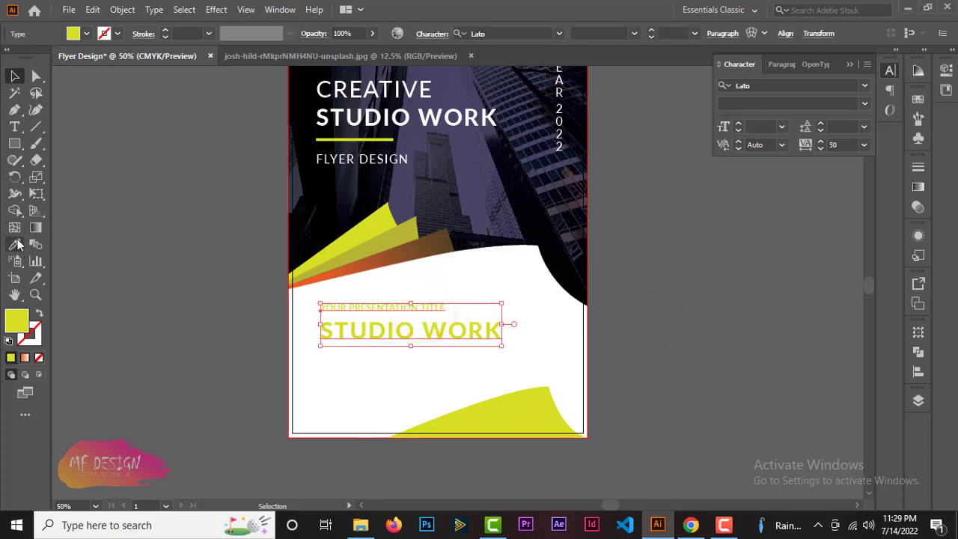
Remove 'YOUR' so it reads PRESENTATION TITLE, and fill it near-black.
{"action": "left_click", "coordinate": [14, 127]}
{"action": "left_click_drag", "start_coordinate": [321, 307], "coordinate": [447, 307]}
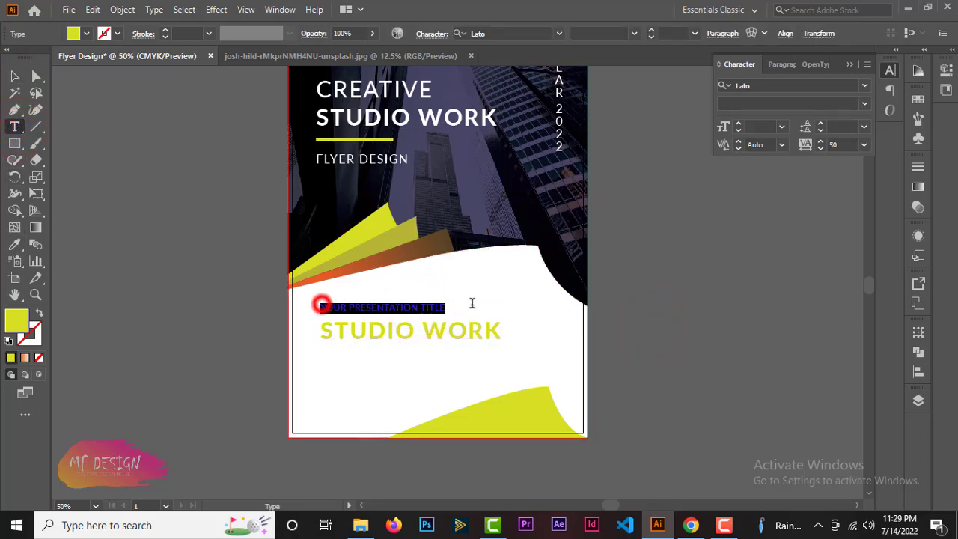
{"action": "left_click_drag", "start_coordinate": [320, 307], "coordinate": [456, 307]}
{"action": "key", "text": "BackSpace"}
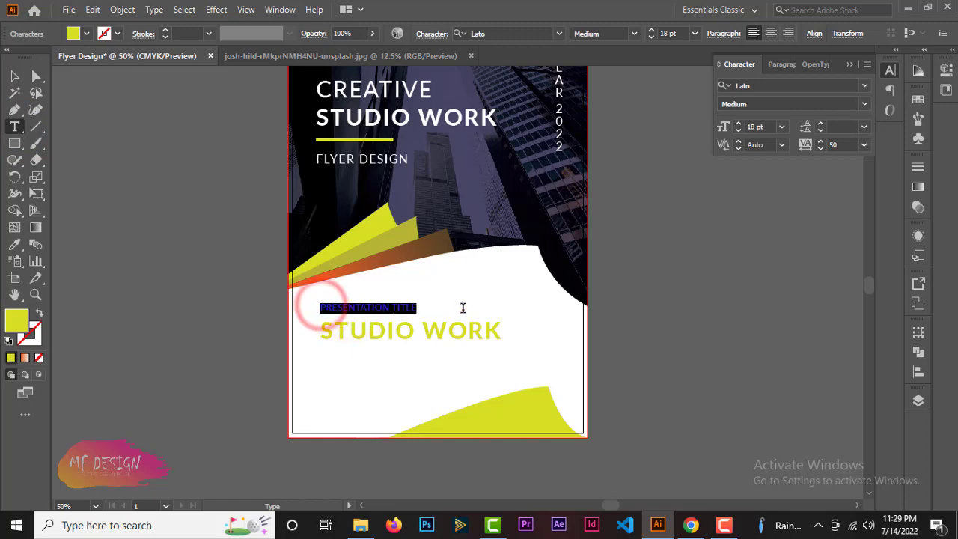
{"action": "double_click", "coordinate": [16, 321]}
{"action": "left_click", "coordinate": [300, 328]}
{"action": "left_click", "coordinate": [619, 173]}
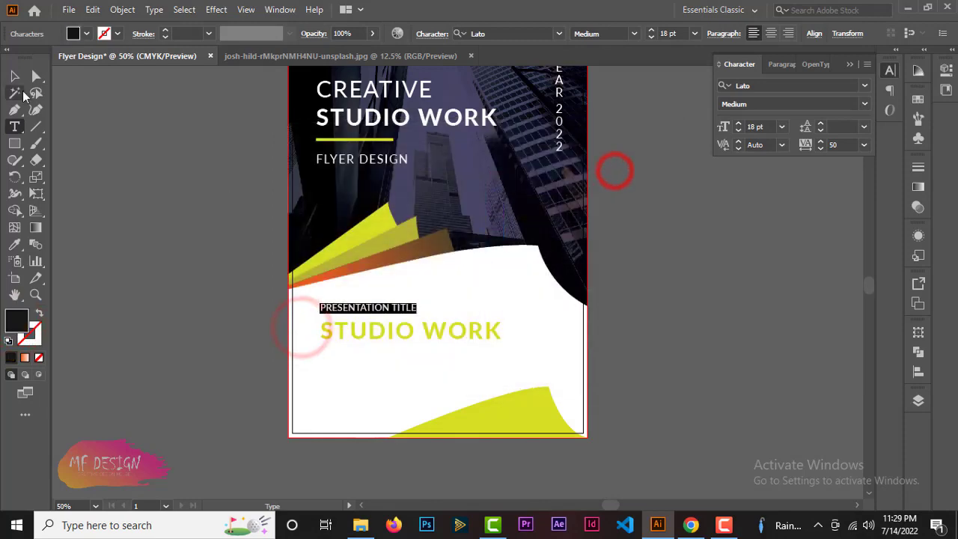
{"action": "left_click", "coordinate": [14, 76]}
Set the PRESENTATION TITLE tracking to 200.
{"action": "left_click", "coordinate": [14, 127]}
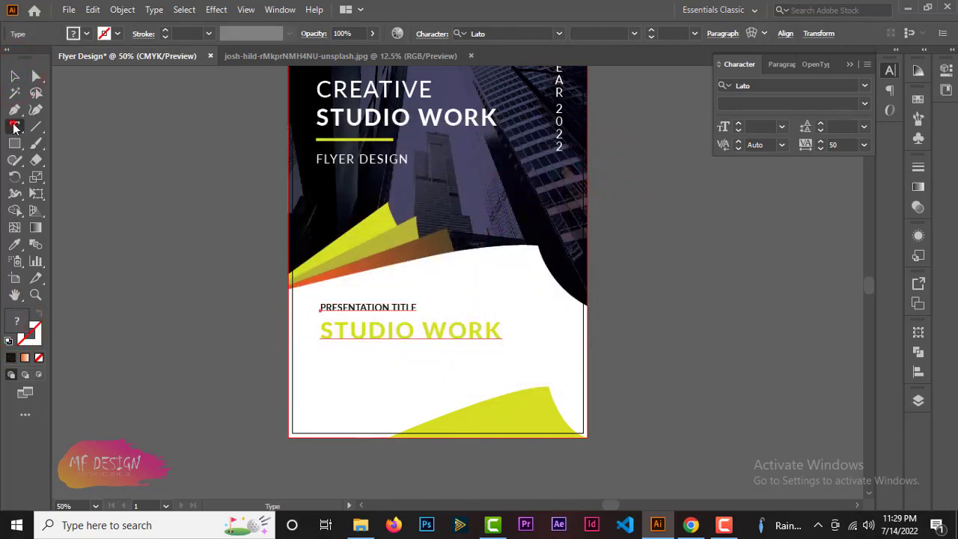
{"action": "left_click_drag", "start_coordinate": [322, 307], "coordinate": [417, 308]}
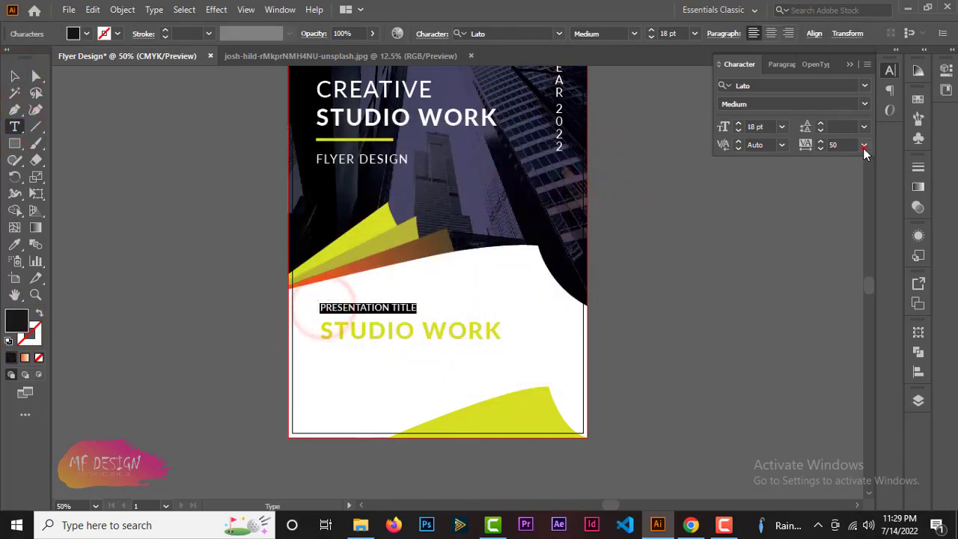
{"action": "left_click", "coordinate": [864, 145]}
{"action": "left_click", "coordinate": [884, 366]}
{"action": "key", "text": "Escape"}
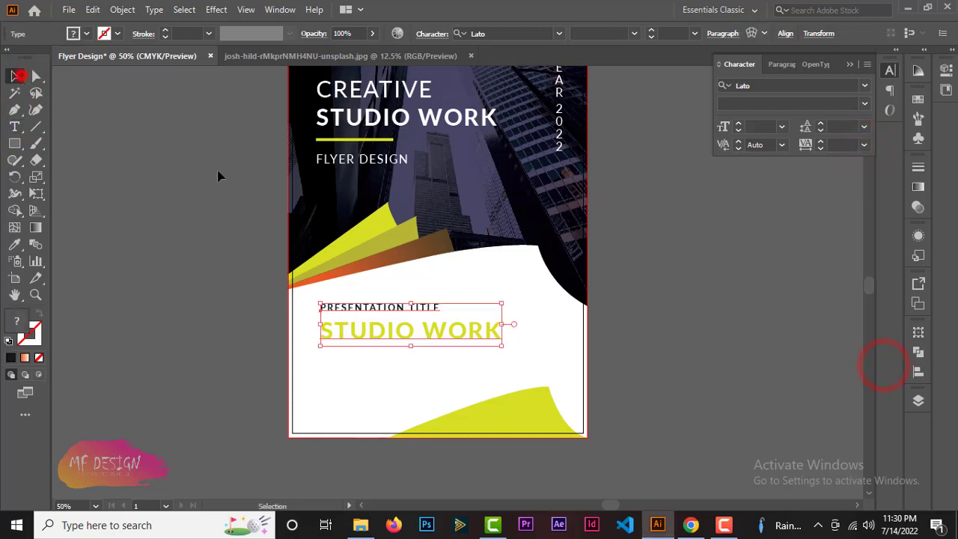
{"action": "left_click", "coordinate": [696, 315]}
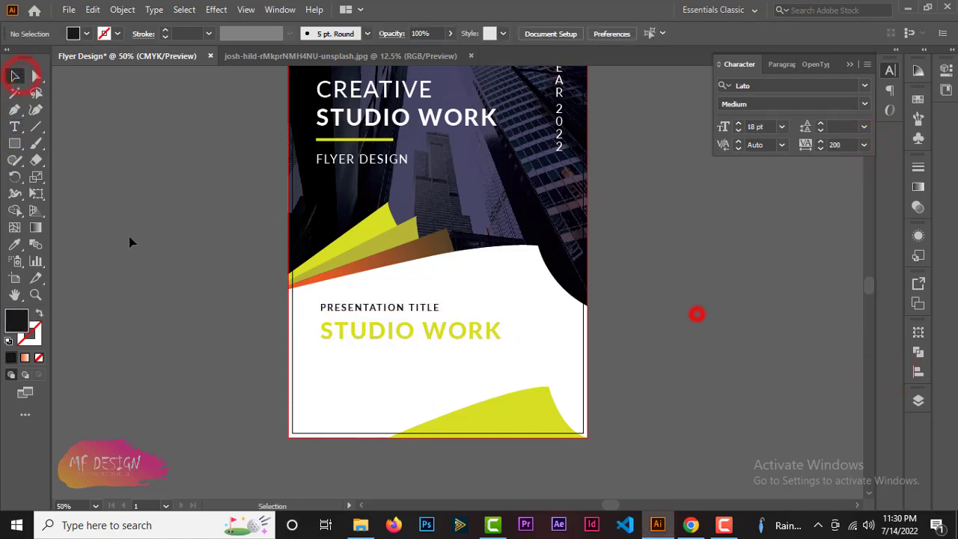
{"action": "left_click", "coordinate": [15, 127]}
Replace STUDIO WORK with EXCELLENT IDEA, making IDEA Medium weight in near-black.
{"action": "left_click_drag", "start_coordinate": [321, 330], "coordinate": [553, 327]}
{"action": "type", "text": "E"}
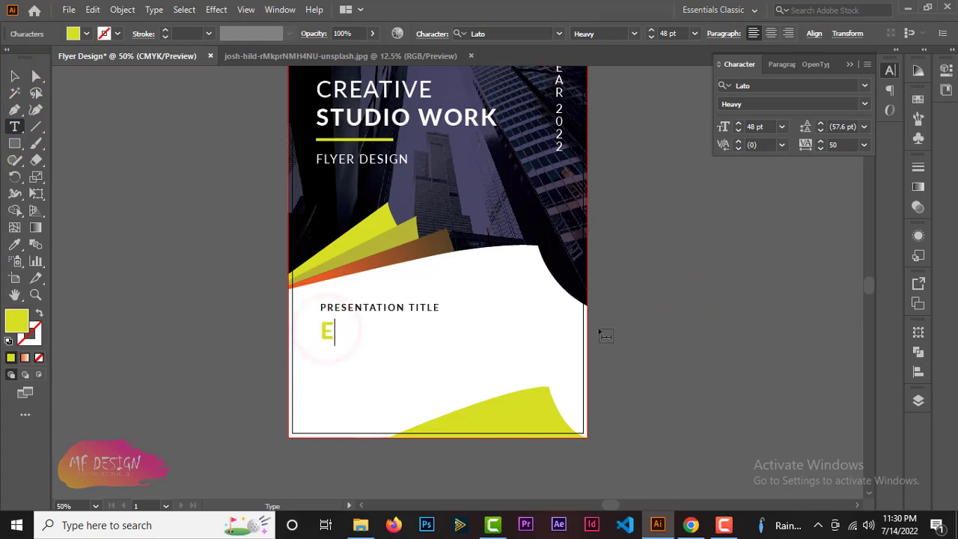
{"action": "type", "text": "XCELLE"}
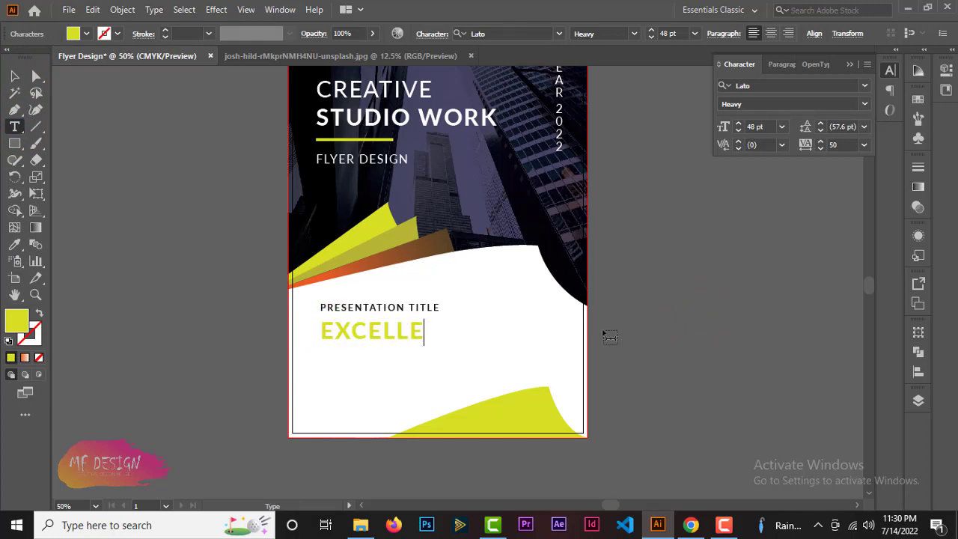
{"action": "type", "text": "NT IDE"}
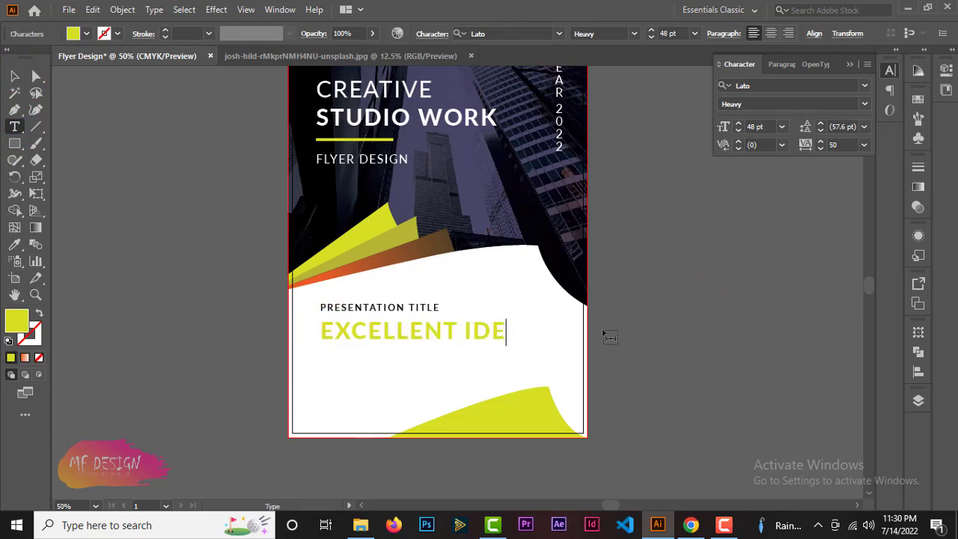
{"action": "type", "text": "A"}
{"action": "double_click", "coordinate": [462, 329]}
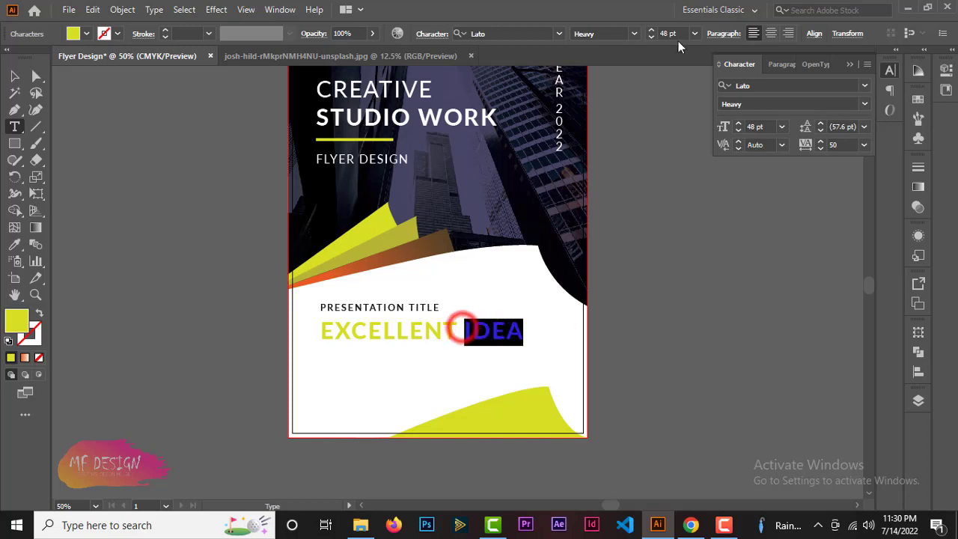
{"action": "left_click", "coordinate": [634, 34]}
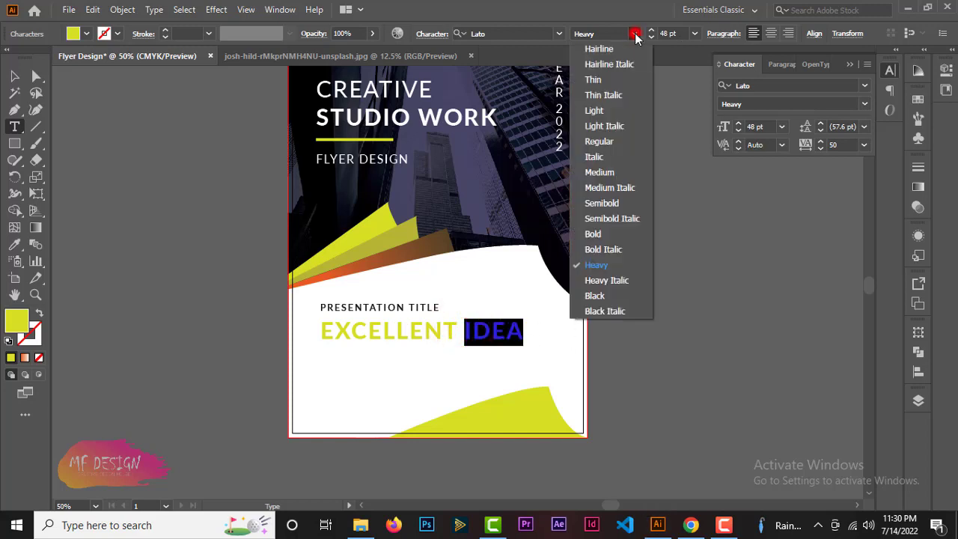
{"action": "left_click", "coordinate": [608, 173]}
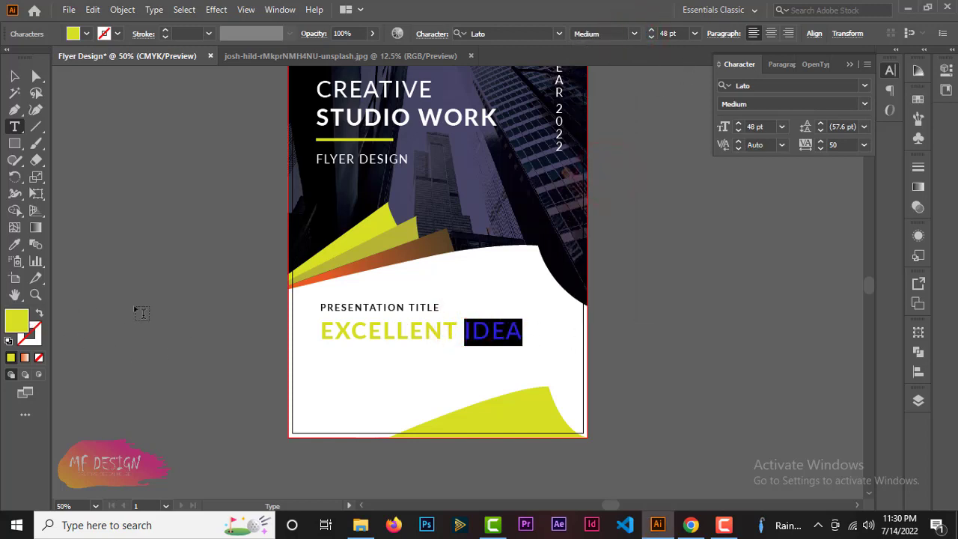
{"action": "double_click", "coordinate": [28, 319]}
{"action": "left_click", "coordinate": [303, 323]}
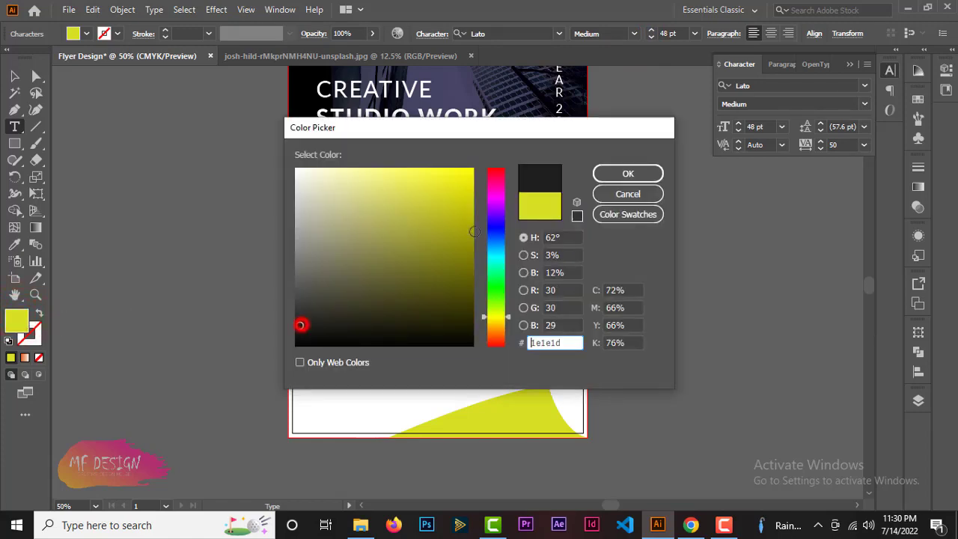
{"action": "left_click", "coordinate": [639, 173]}
{"action": "left_click", "coordinate": [14, 76]}
{"action": "left_click", "coordinate": [142, 164]}
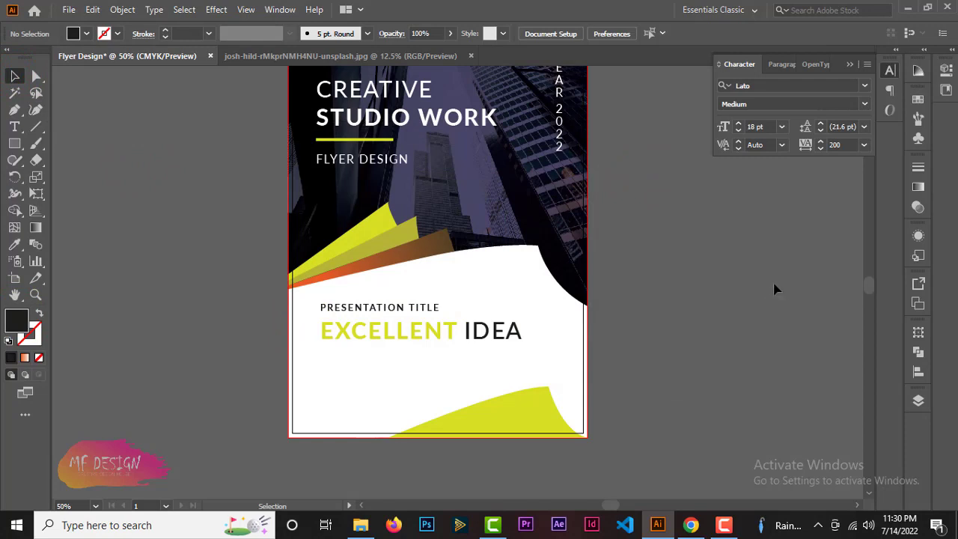
Move the headline block up and open its leading to 45 pt.
{"action": "scroll", "coordinate": [775, 290], "scroll_direction": "down", "scroll_amount": 2}
{"action": "left_click_drag", "start_coordinate": [393, 277], "coordinate": [388, 262]}
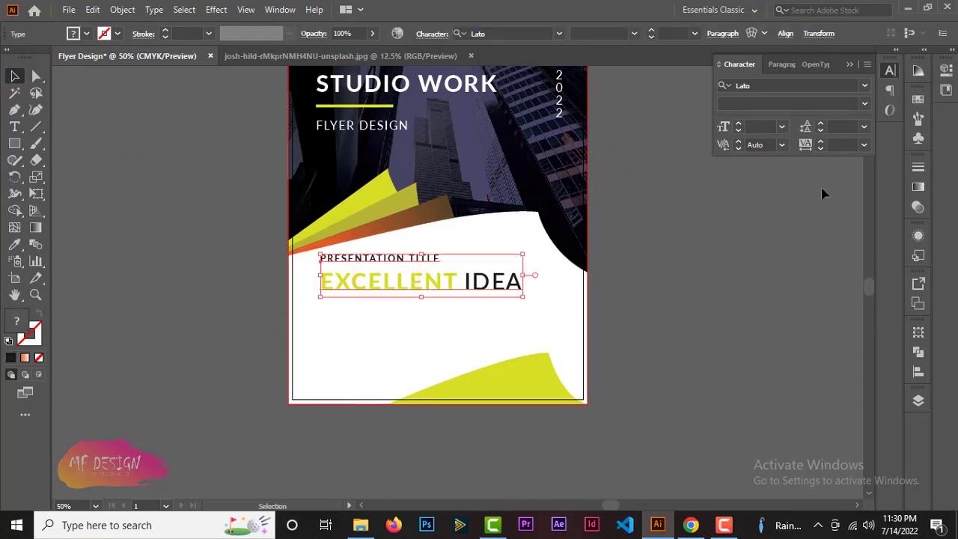
{"action": "left_click", "coordinate": [866, 128]}
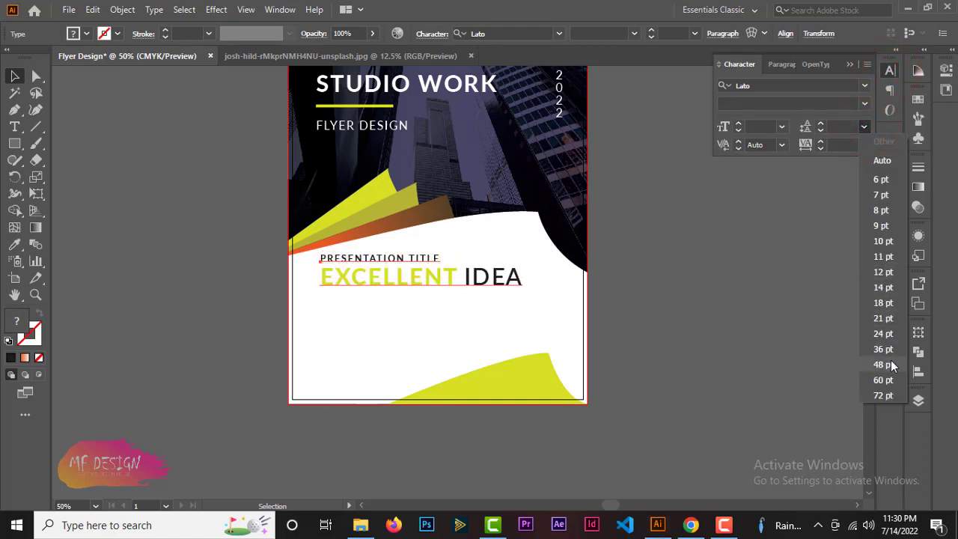
{"action": "left_click", "coordinate": [885, 349]}
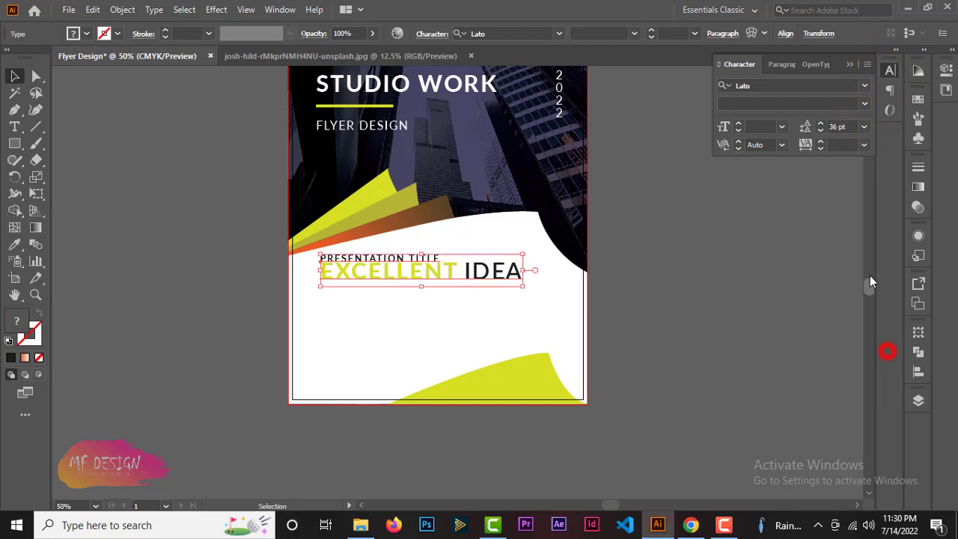
{"action": "left_click", "coordinate": [838, 127]}
{"action": "key", "text": "Up"}
{"action": "key", "text": "Up"}
{"action": "key", "text": "Up"}
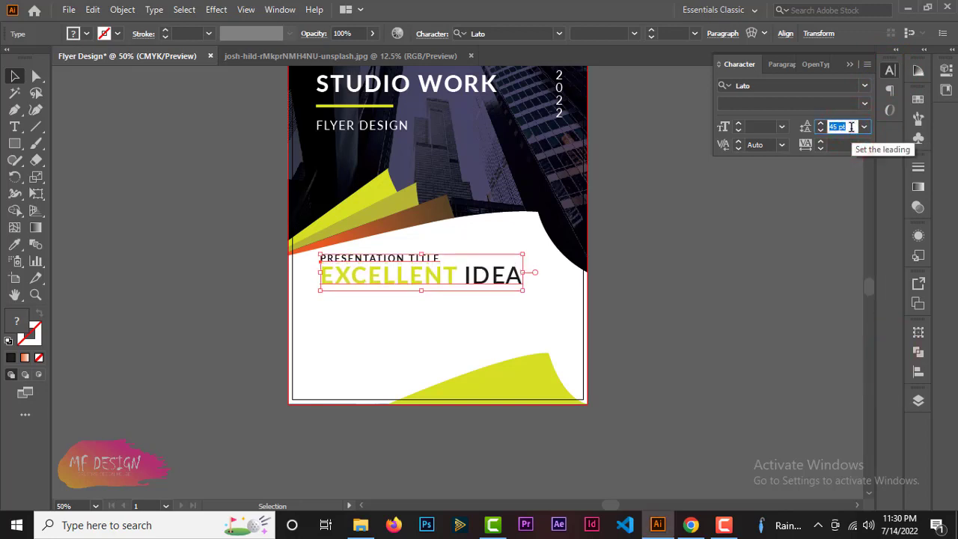
{"action": "left_click", "coordinate": [16, 76]}
{"action": "left_click", "coordinate": [656, 315]}
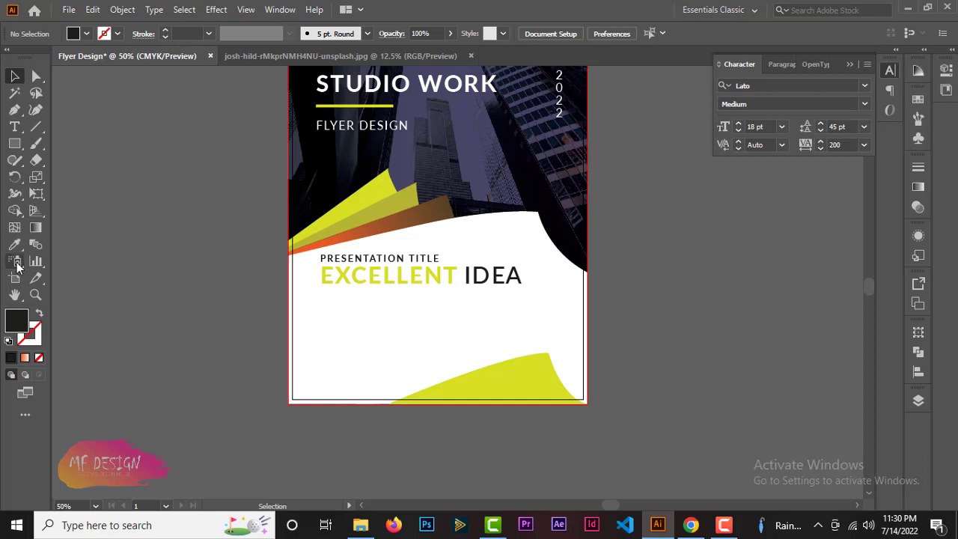
Create a text frame below EXCELLENT IDEA and fill it with placeholder text.
{"action": "left_click", "coordinate": [15, 126]}
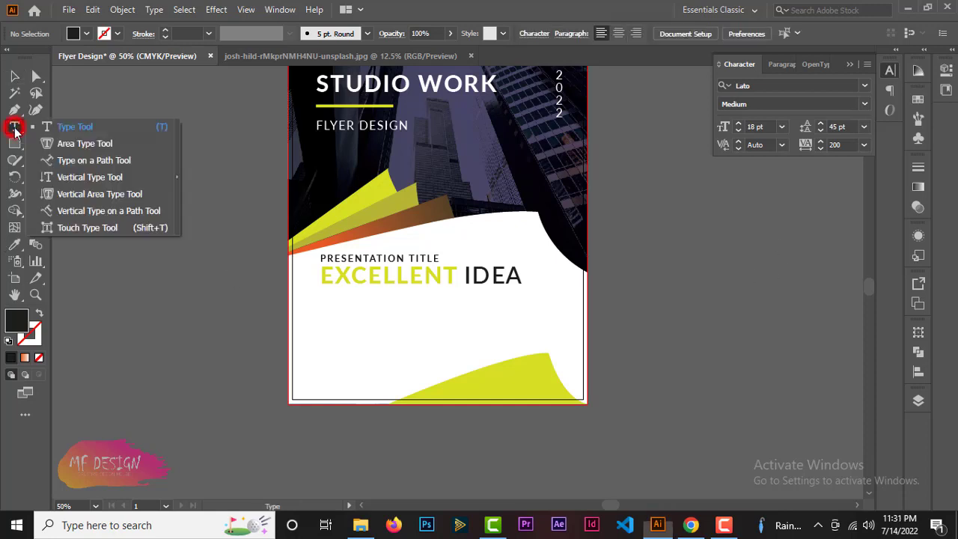
{"action": "left_click", "coordinate": [85, 124]}
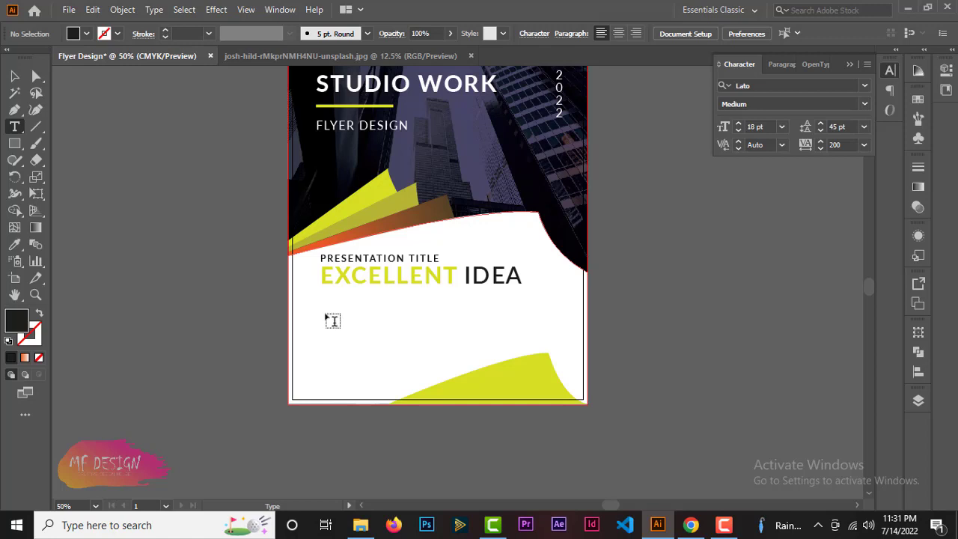
{"action": "mouse_move", "coordinate": [324, 303]}
{"action": "left_mouse_down"}
{"action": "mouse_move", "coordinate": [486, 367]}
{"action": "mouse_move", "coordinate": [473, 370]}
{"action": "mouse_move", "coordinate": [473, 358]}
{"action": "left_mouse_up"}
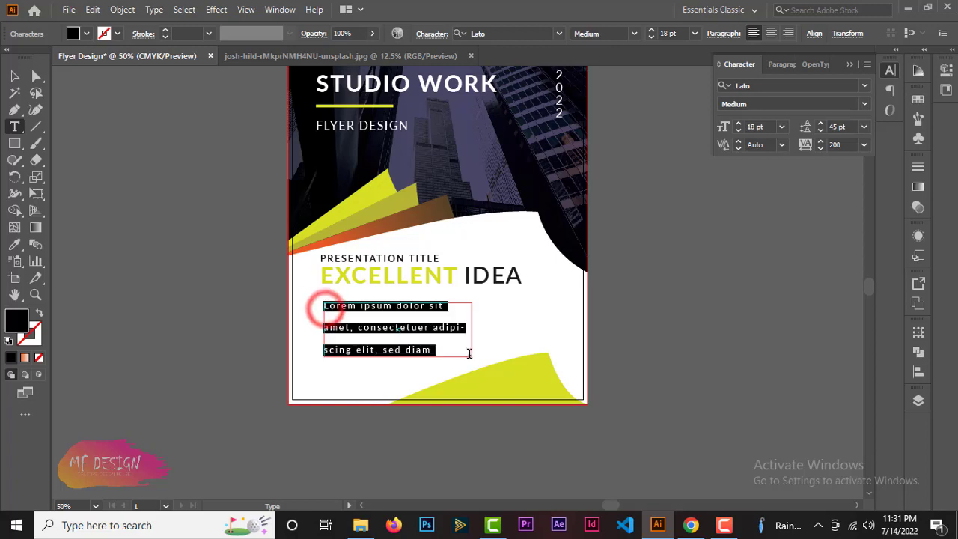
{"action": "key", "text": "BackSpace"}
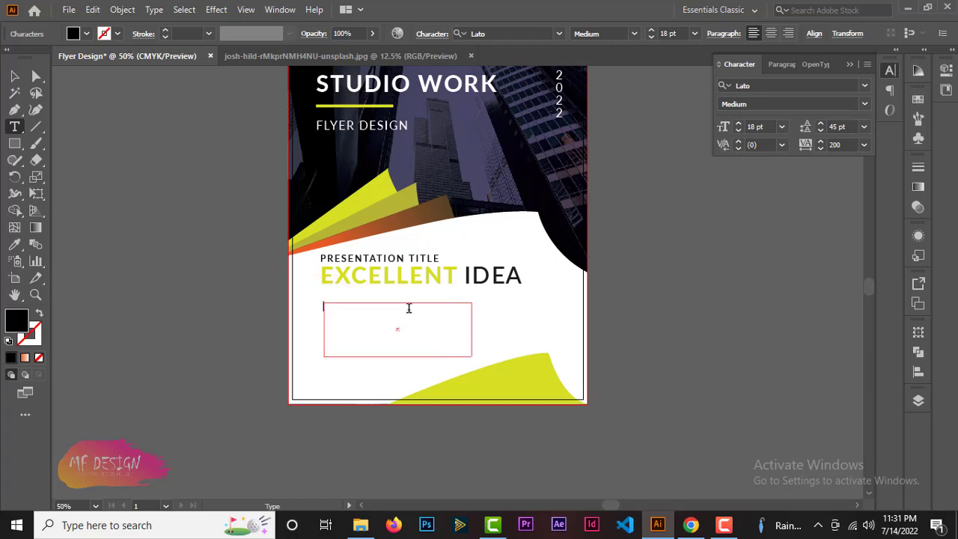
{"action": "right_click", "coordinate": [381, 311]}
{"action": "left_click", "coordinate": [460, 204]}
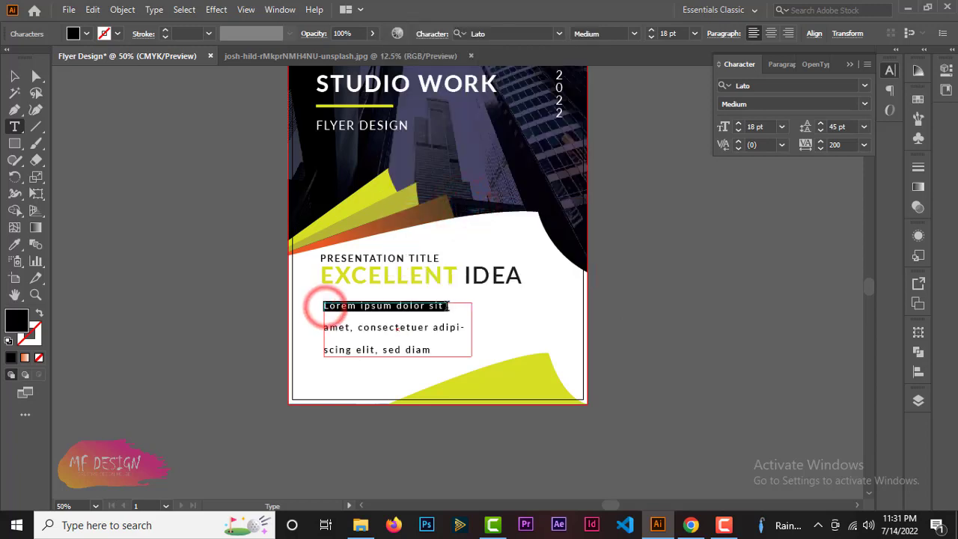
Trim the placeholder to one line and make it a bulleted 'Lorem ipsum dolor sit' line.
{"action": "left_click_drag", "start_coordinate": [442, 305], "coordinate": [445, 306]}
{"action": "left_click", "coordinate": [442, 306]}
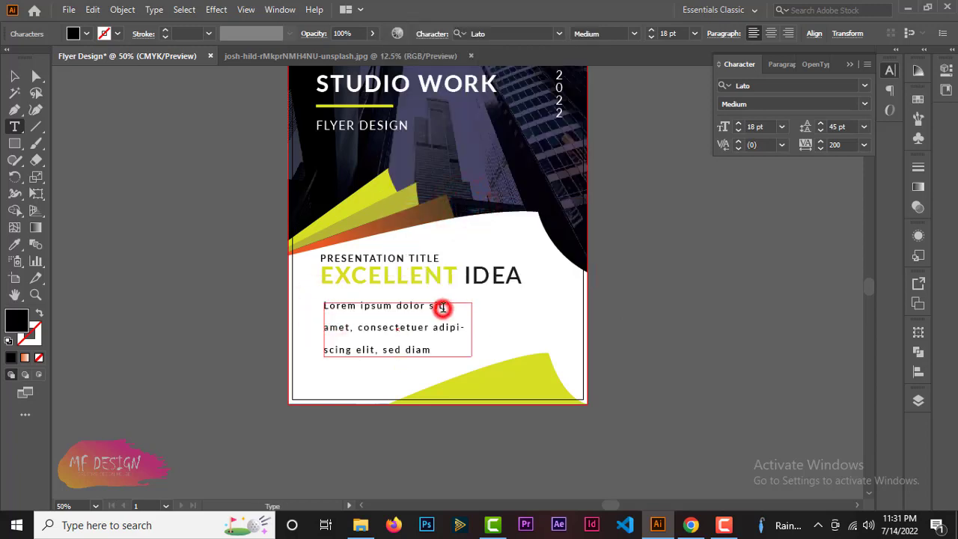
{"action": "key", "text": "shift+Down"}
{"action": "key", "text": "shift+Down"}
{"action": "key", "text": "BackSpace"}
{"action": "triple_click", "coordinate": [441, 305]}
{"action": "key", "text": "ctrl+c"}
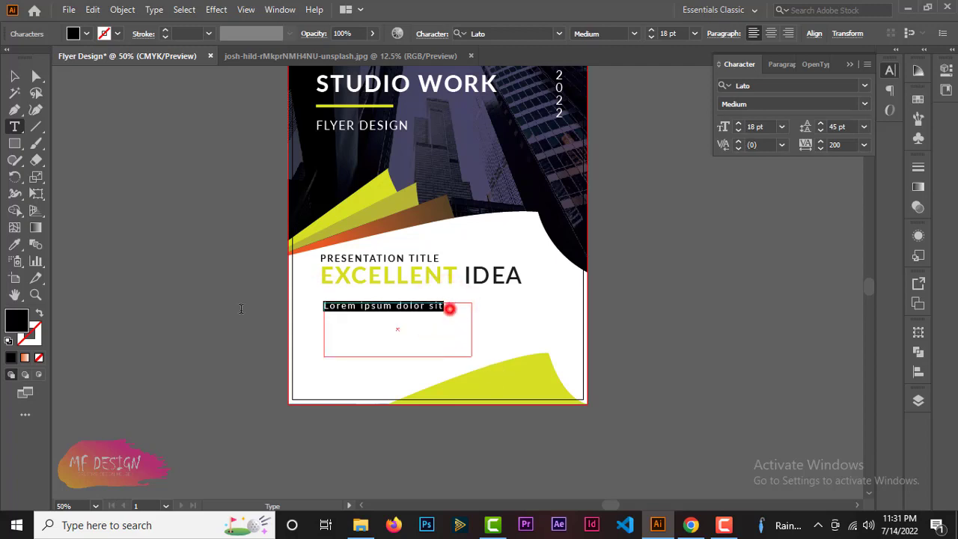
{"action": "key", "text": "BackSpace"}
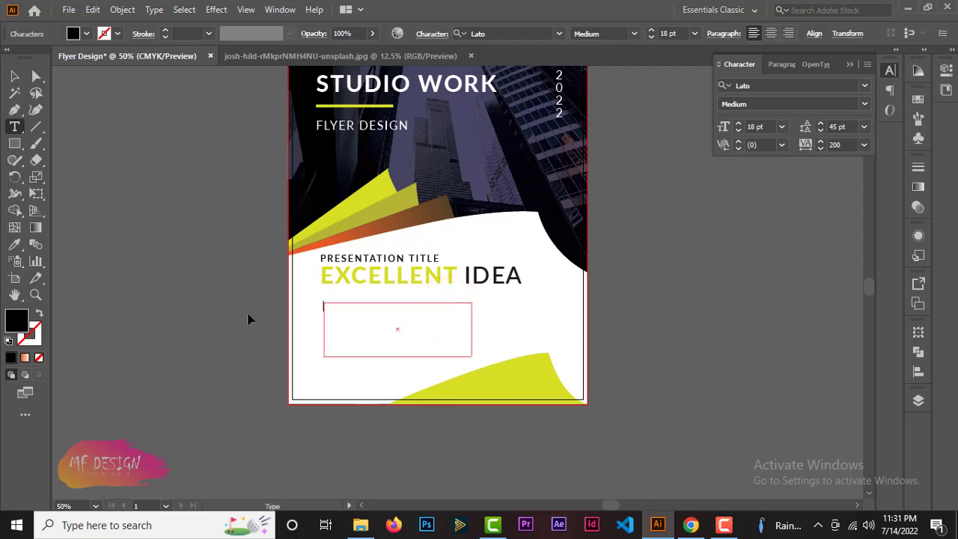
{"action": "type", "text": "•"}
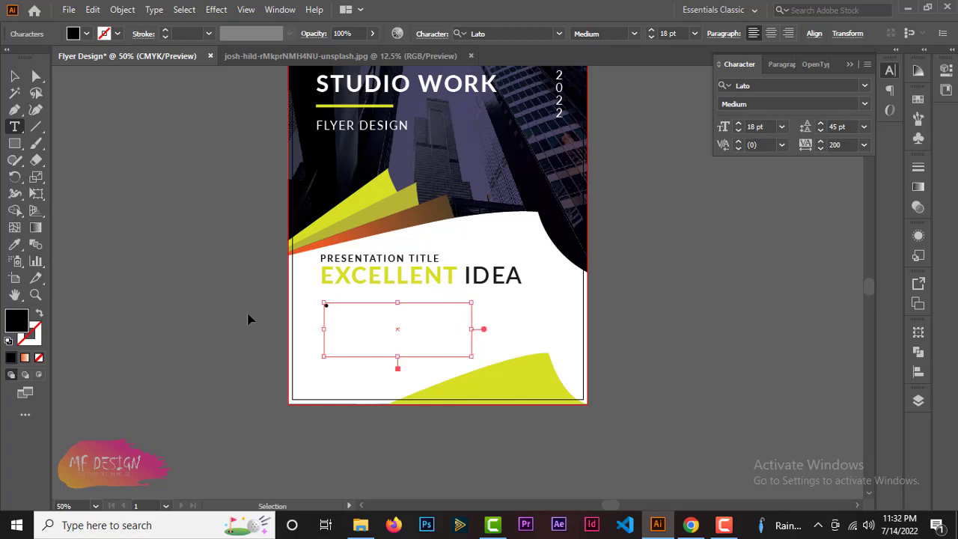
{"action": "key", "text": "ctrl+v"}
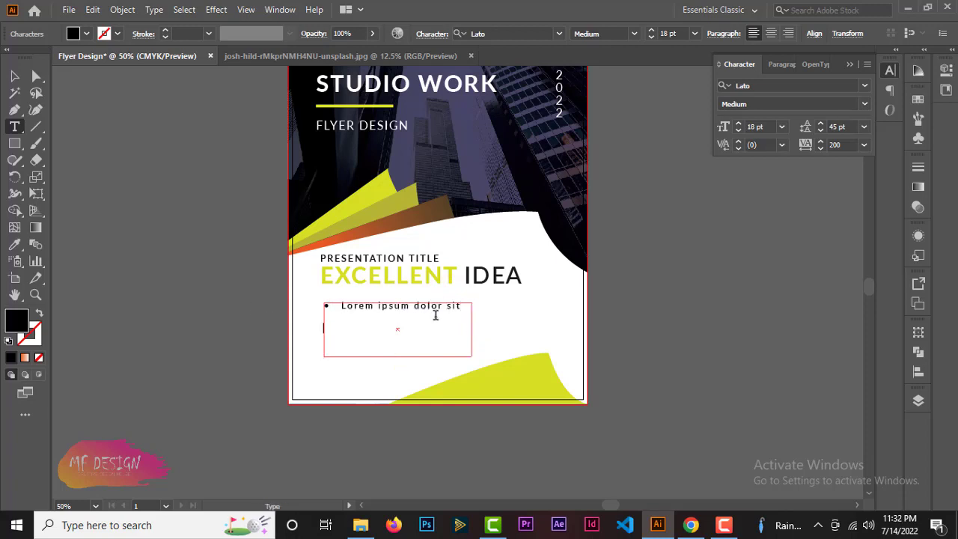
Add a second bullet line with tab-indented 'Lorem ipsum dolor sit' text.
{"action": "key", "text": "ctrl+v"}
{"action": "left_click", "coordinate": [324, 326]}
{"action": "type", "text": "¶"}
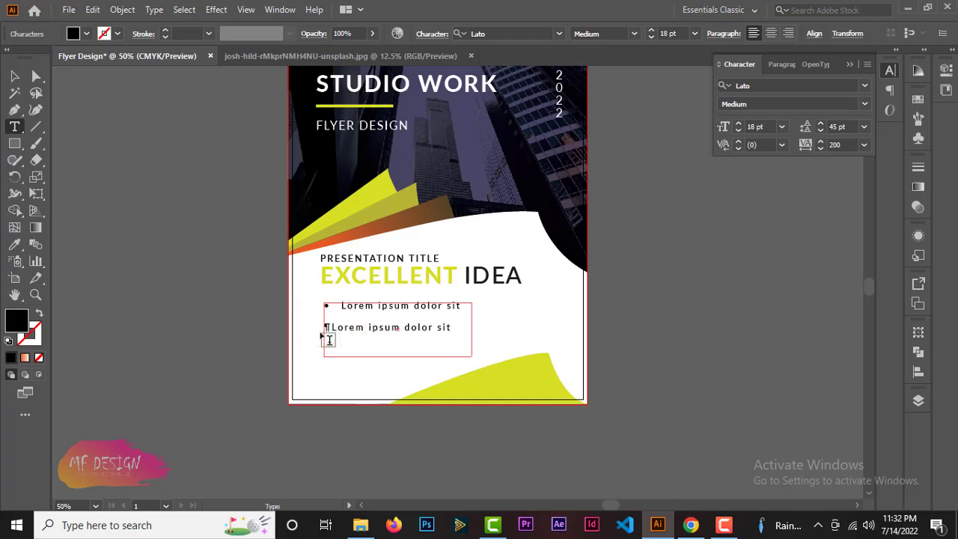
{"action": "key", "text": "BackSpace"}
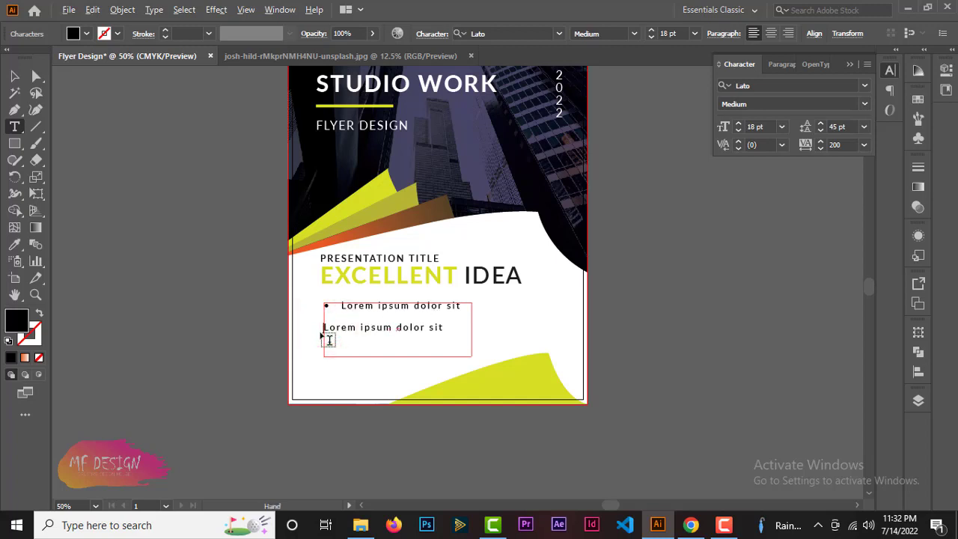
{"action": "type", "text": "•"}
{"action": "key", "text": "Tab"}
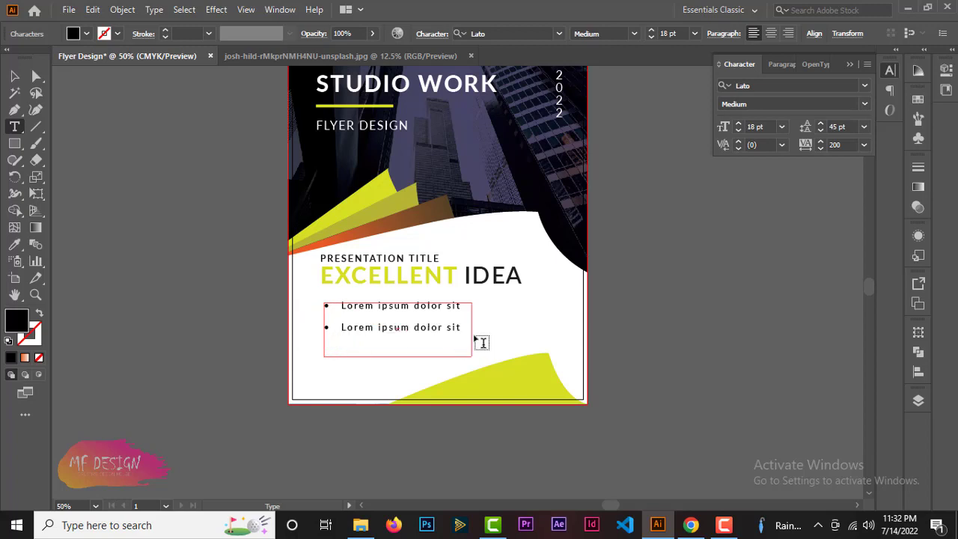
Paste a third 'Lorem ipsum dolor sit' bullet line below the second.
{"action": "left_click", "coordinate": [469, 333]}
{"action": "left_click_drag", "start_coordinate": [465, 330], "coordinate": [288, 328]}
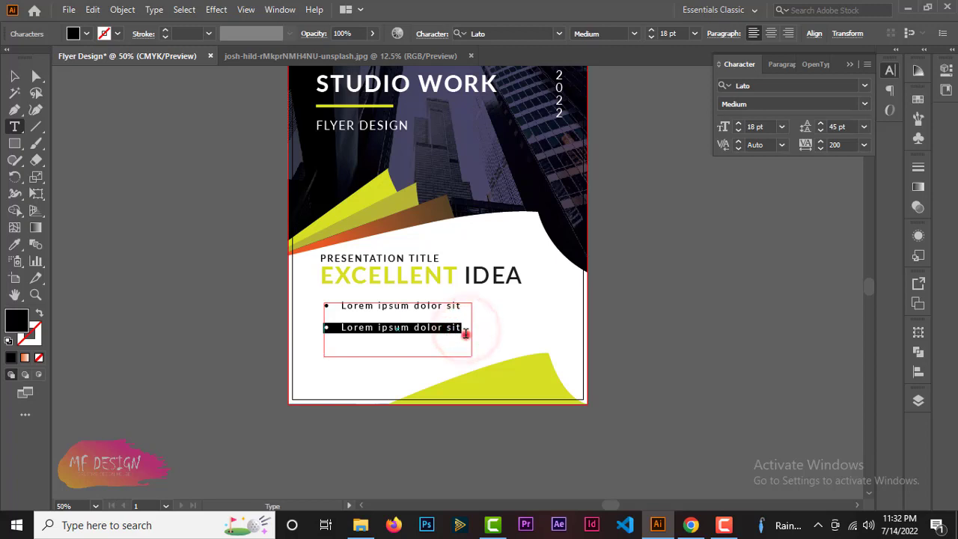
{"action": "left_click", "coordinate": [469, 332]}
{"action": "key", "text": "Return"}
{"action": "key", "text": "ctrl+v"}
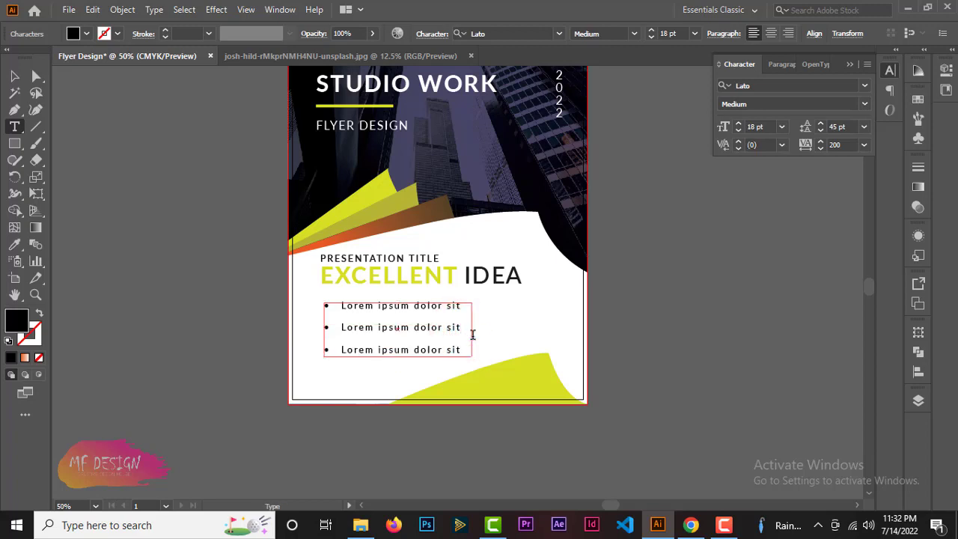
Make the text frame taller, add a fourth bullet line, and select all four lines.
{"action": "left_click", "coordinate": [14, 76]}
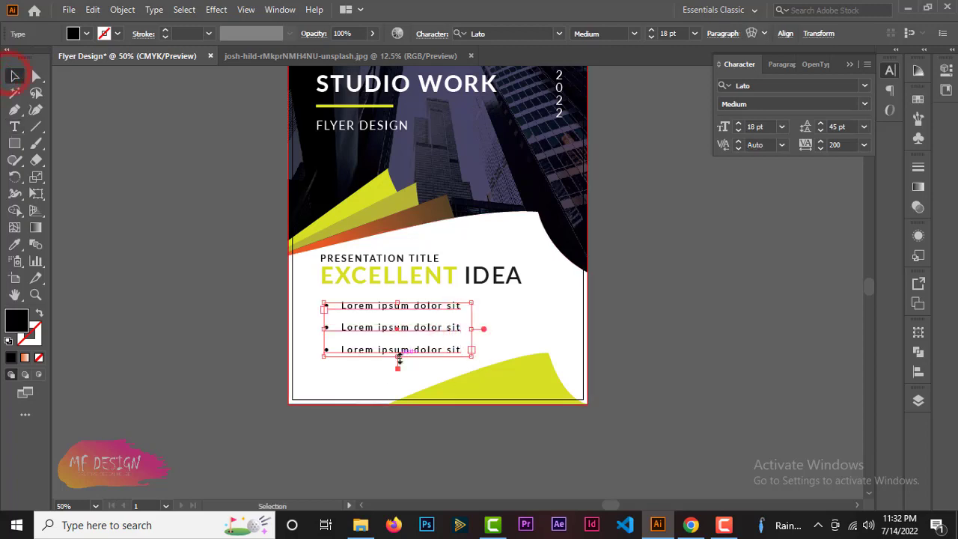
{"action": "left_click_drag", "start_coordinate": [397, 357], "coordinate": [402, 389]}
{"action": "left_click", "coordinate": [14, 126]}
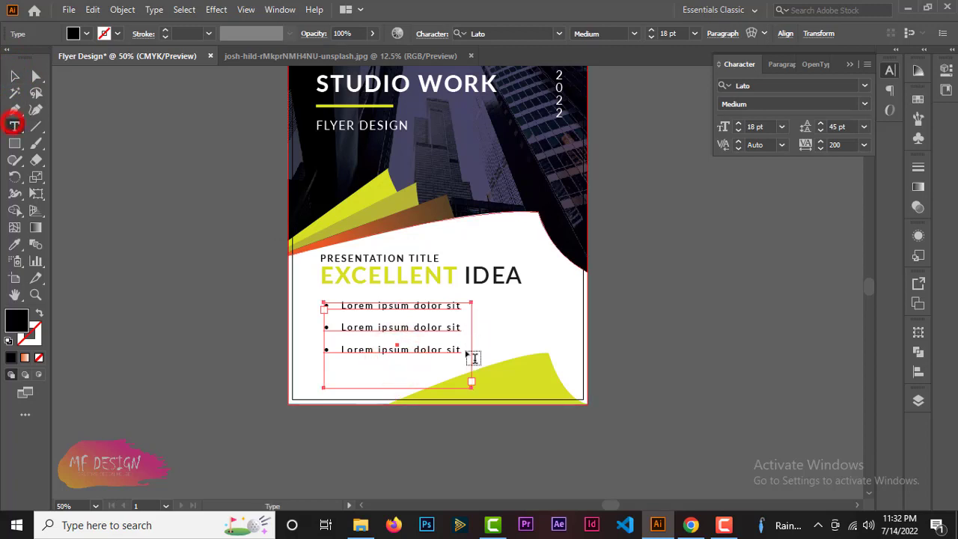
{"action": "left_click", "coordinate": [460, 347]}
{"action": "key", "text": "Return"}
{"action": "key", "text": "ctrl+v"}
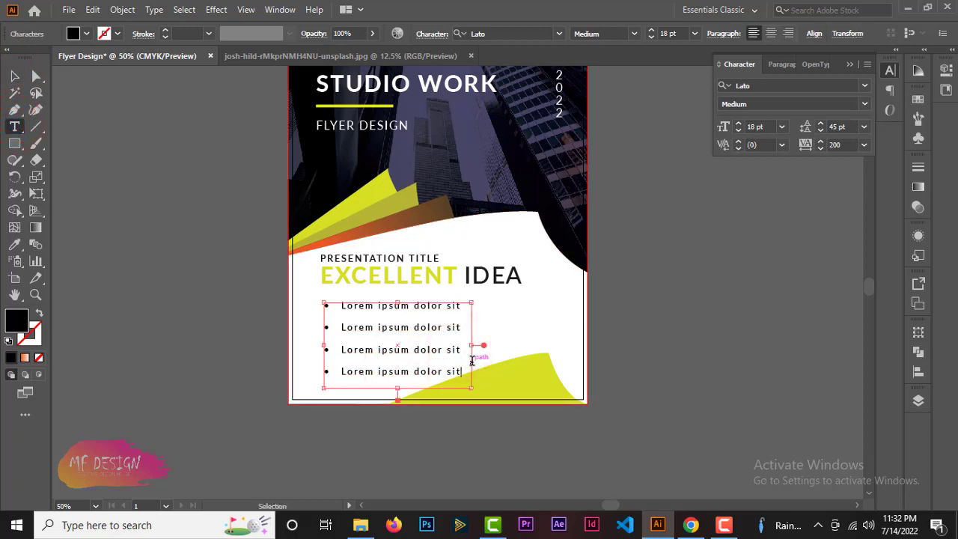
{"action": "key", "text": "ctrl+a"}
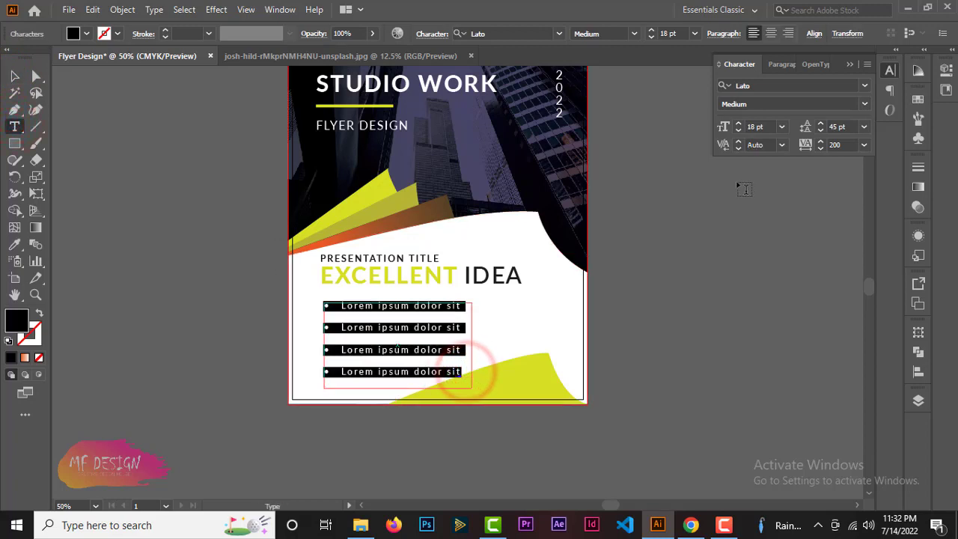
Set the bullet list's leading to 24 pt.
{"action": "left_click", "coordinate": [865, 127]}
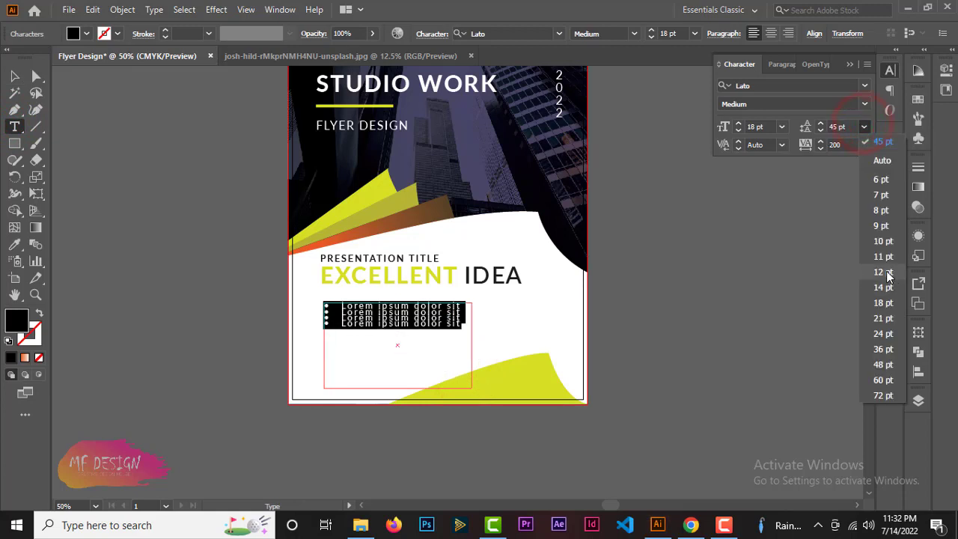
{"action": "left_click", "coordinate": [887, 333]}
{"action": "left_click", "coordinate": [395, 340]}
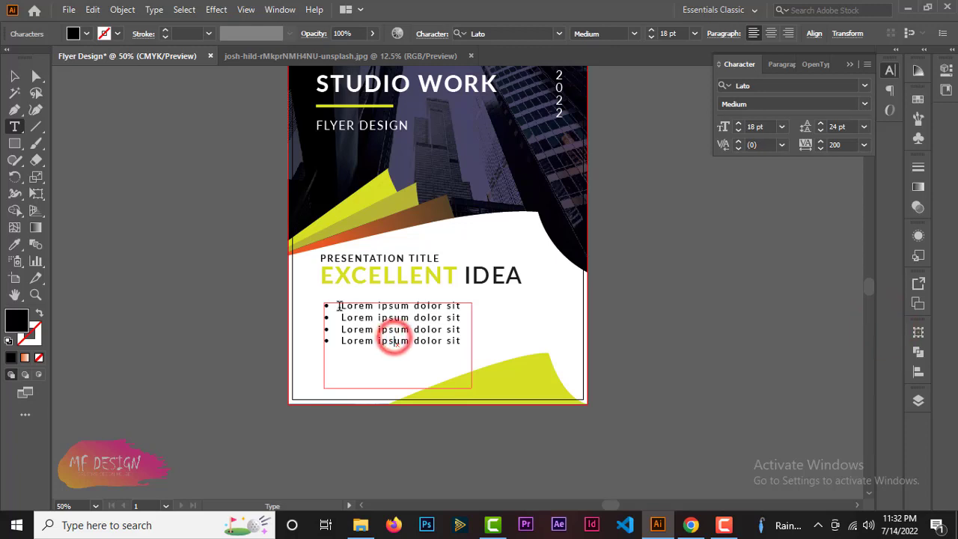
Retype the four bullets as Service 01, Service 02, Service 03 and Service 04.
{"action": "left_click_drag", "start_coordinate": [339, 306], "coordinate": [479, 306]}
{"action": "type", "text": "Service 01"}
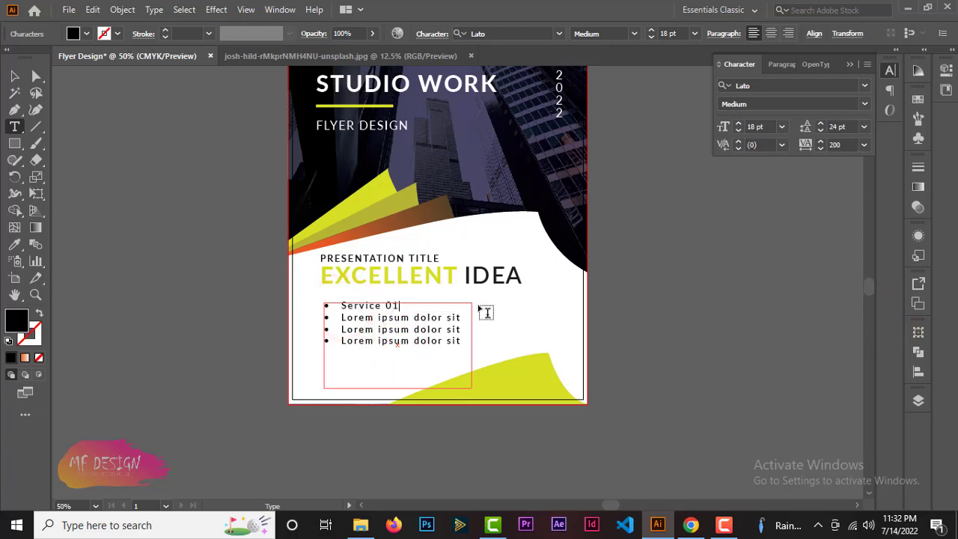
{"action": "left_click_drag", "start_coordinate": [341, 317], "coordinate": [498, 319]}
{"action": "type", "text": "S"}
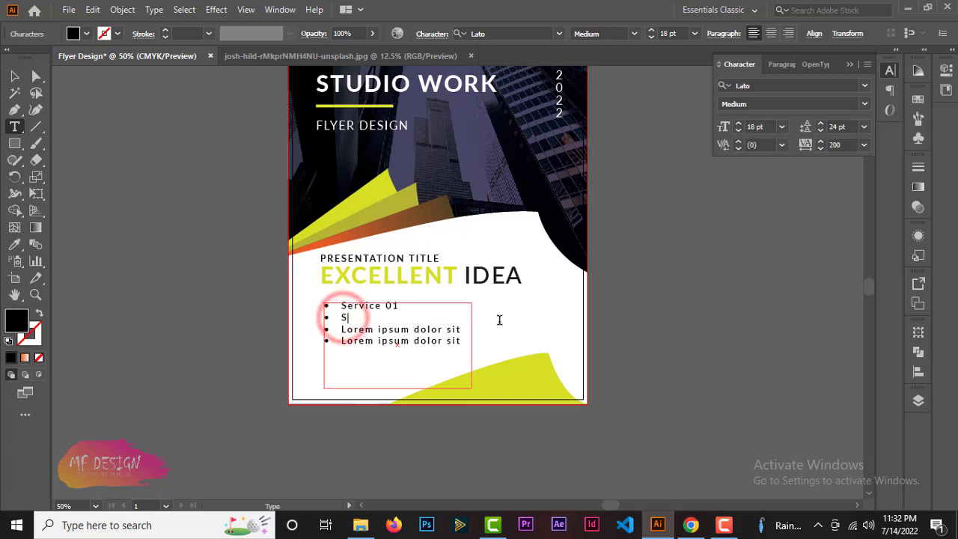
{"action": "type", "text": "ervice 02"}
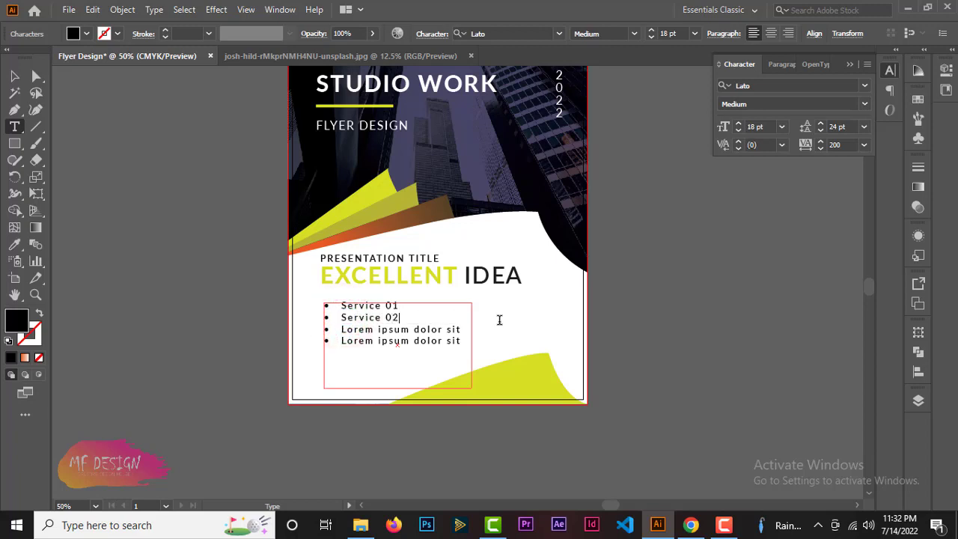
{"action": "left_click_drag", "start_coordinate": [342, 330], "coordinate": [496, 330]}
{"action": "type", "text": "Se"}
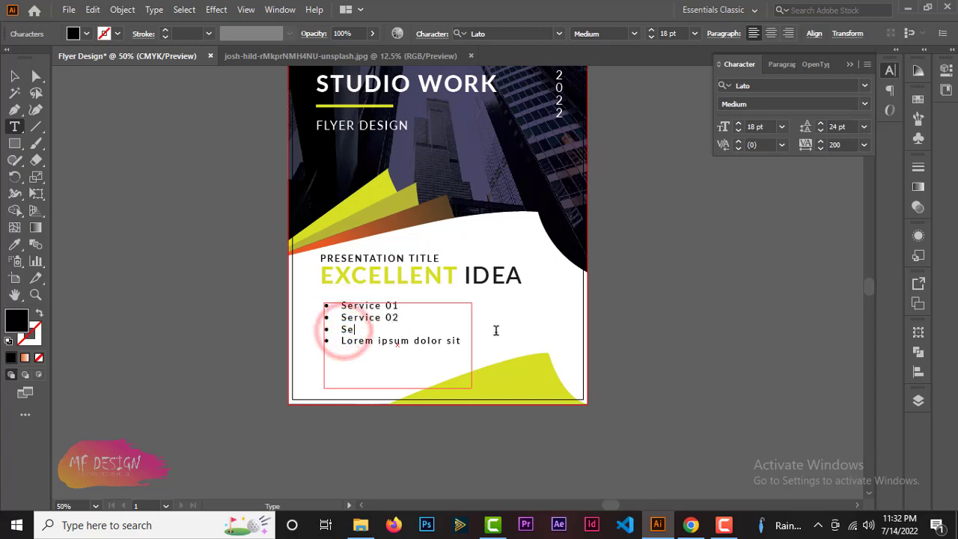
{"action": "type", "text": "rvice 03"}
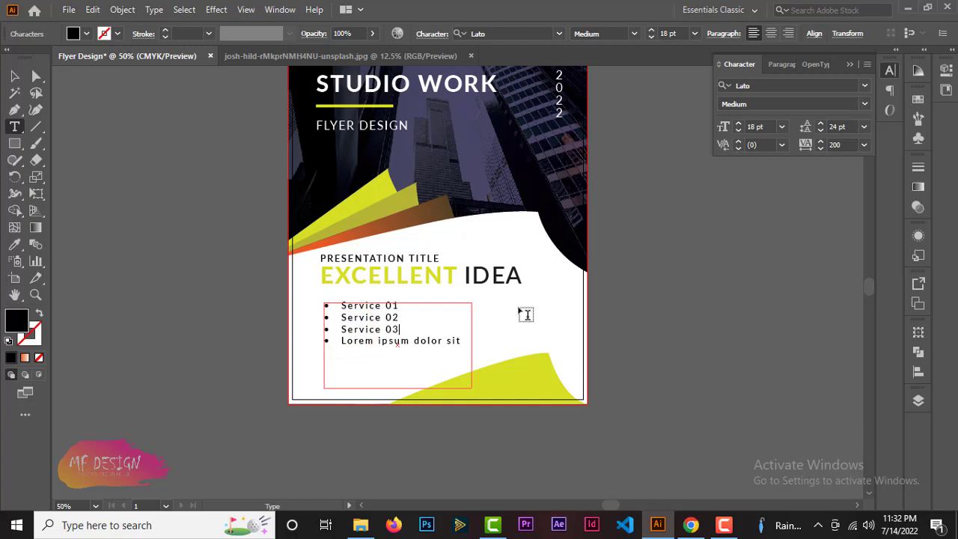
{"action": "left_click_drag", "start_coordinate": [342, 341], "coordinate": [491, 340]}
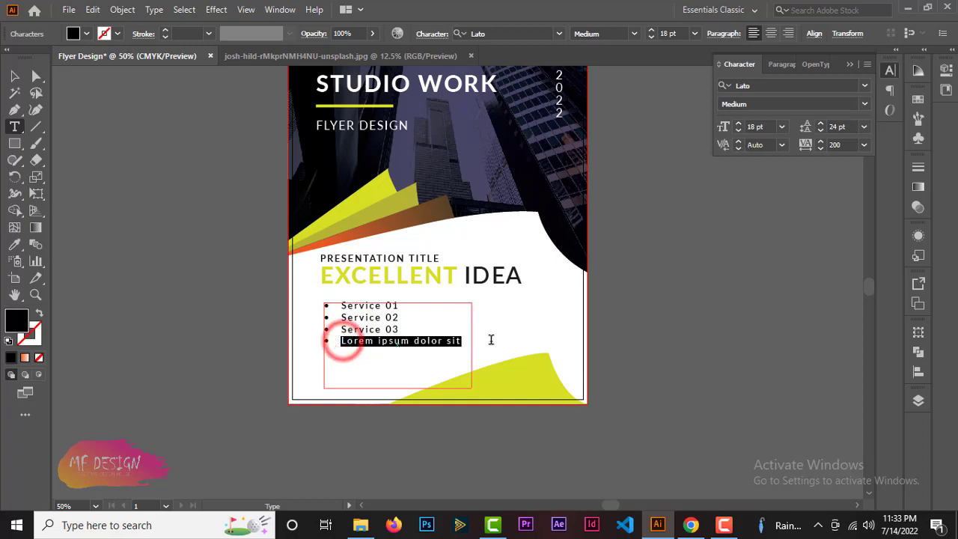
{"action": "type", "text": "Service 0"}
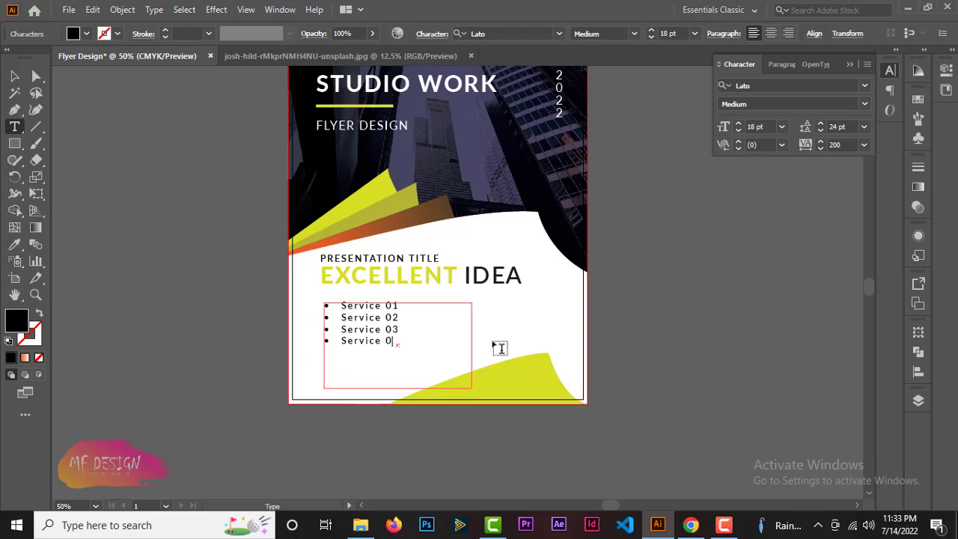
{"action": "type", "text": "4"}
{"action": "left_click", "coordinate": [15, 76]}
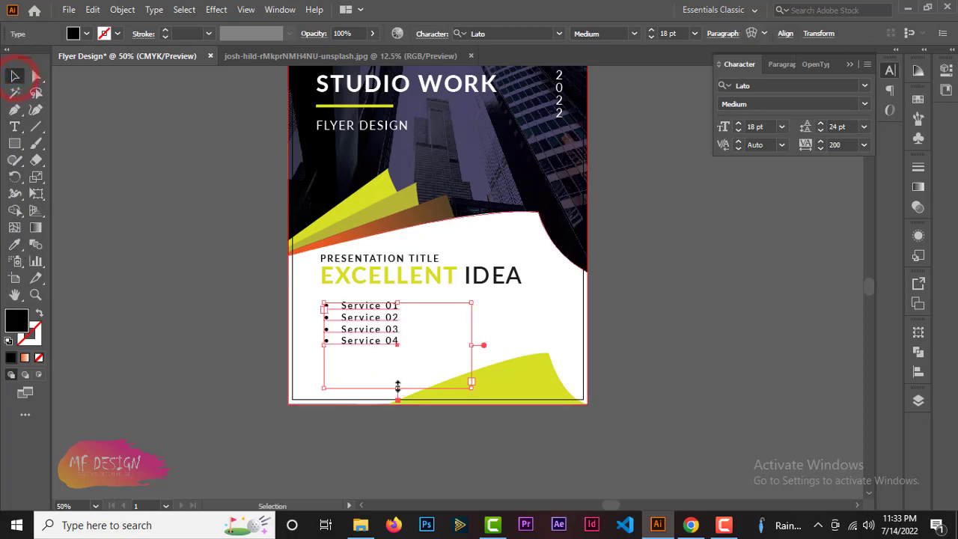
Shrink the bullet text frame to fit and move the list slightly lower.
{"action": "left_click_drag", "start_coordinate": [397, 387], "coordinate": [397, 351]}
{"action": "left_click_drag", "start_coordinate": [378, 305], "coordinate": [356, 327]}
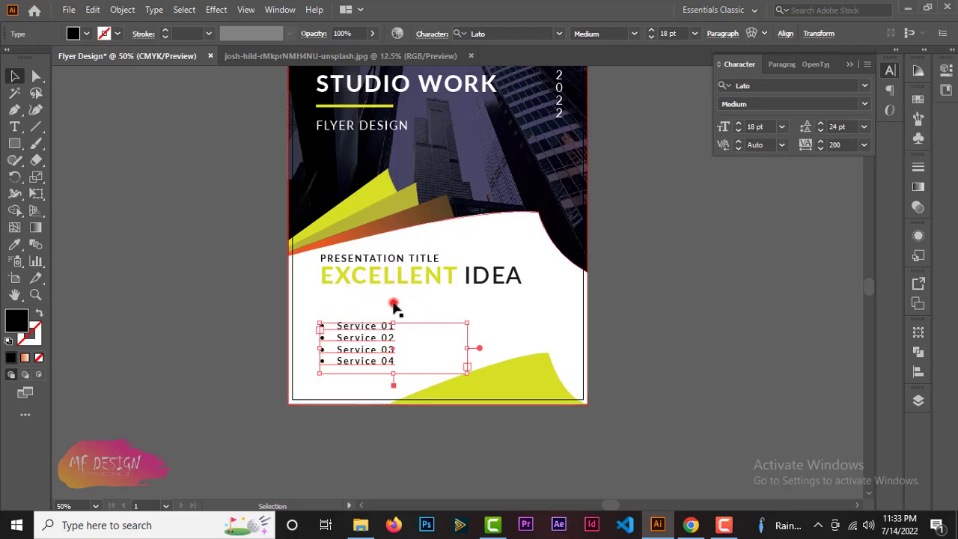
{"action": "left_click", "coordinate": [393, 303]}
{"action": "left_click", "coordinate": [622, 304]}
Copy the FLYER DESIGN line above the service list and colour it near-black.
{"action": "left_click_drag", "start_coordinate": [361, 137], "coordinate": [364, 315]}
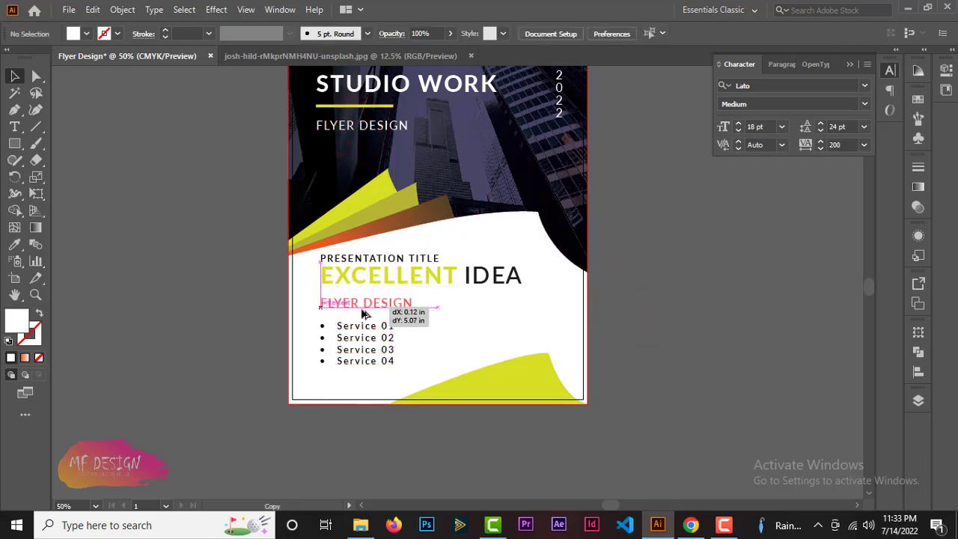
{"action": "left_click", "coordinate": [14, 126]}
{"action": "left_click", "coordinate": [324, 306]}
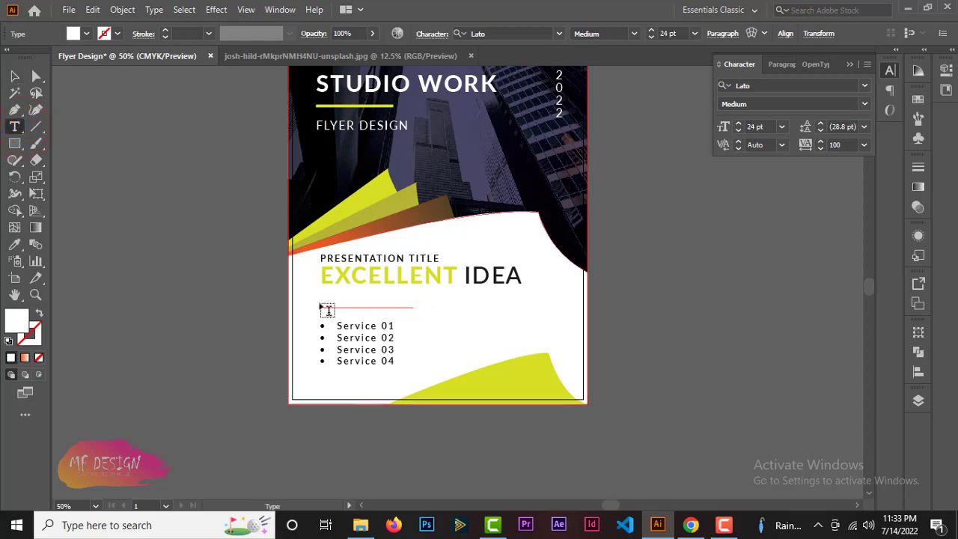
{"action": "left_click_drag", "start_coordinate": [323, 306], "coordinate": [464, 300]}
{"action": "key", "text": "i"}
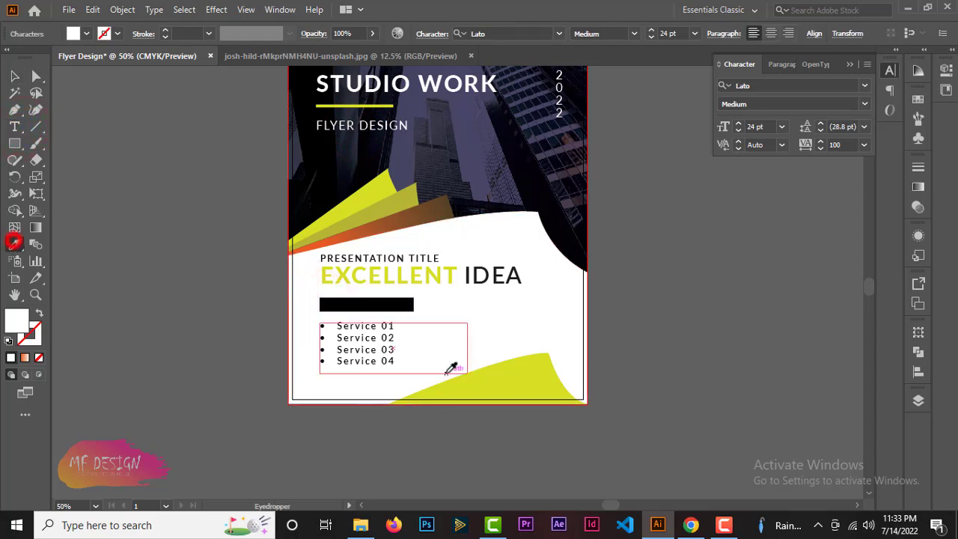
{"action": "left_click", "coordinate": [501, 379]}
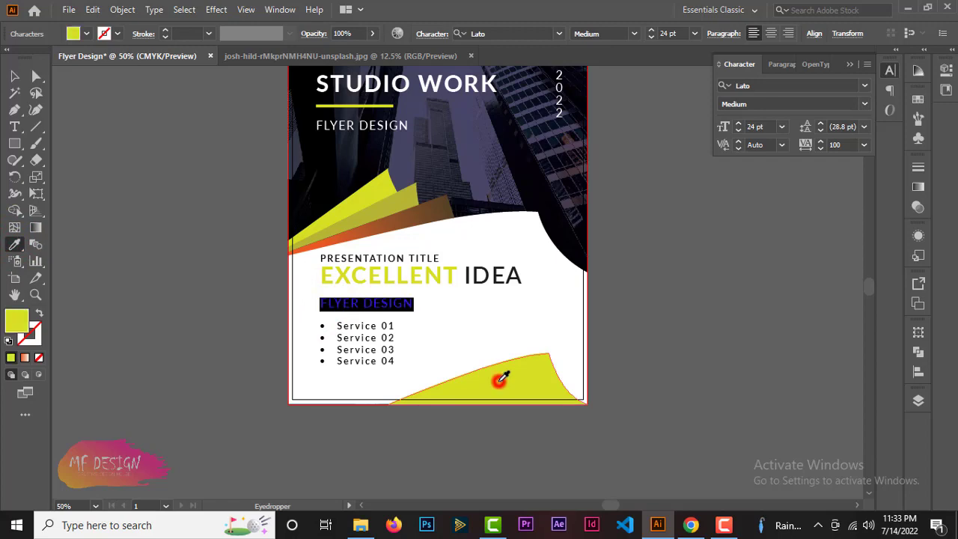
{"action": "double_click", "coordinate": [23, 314]}
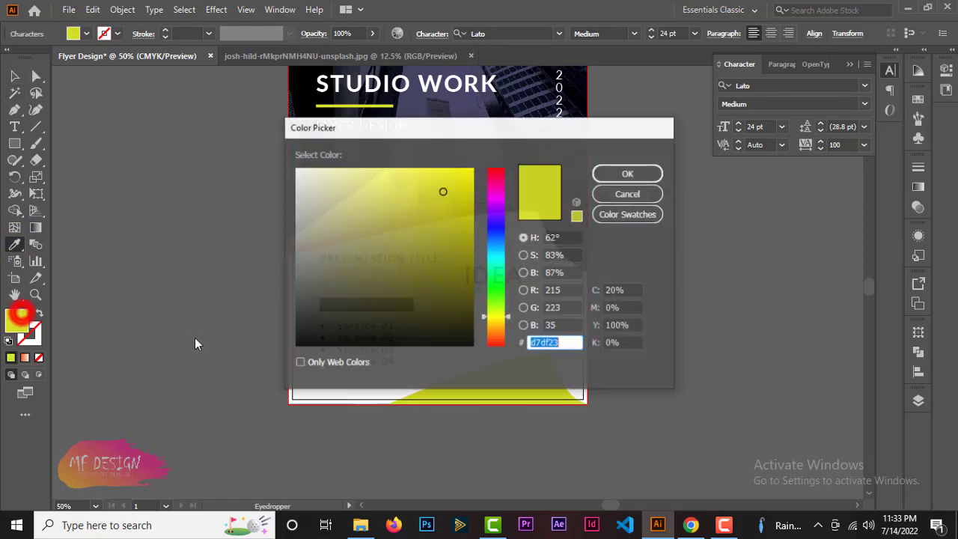
{"action": "left_click", "coordinate": [301, 317]}
{"action": "left_click", "coordinate": [613, 178]}
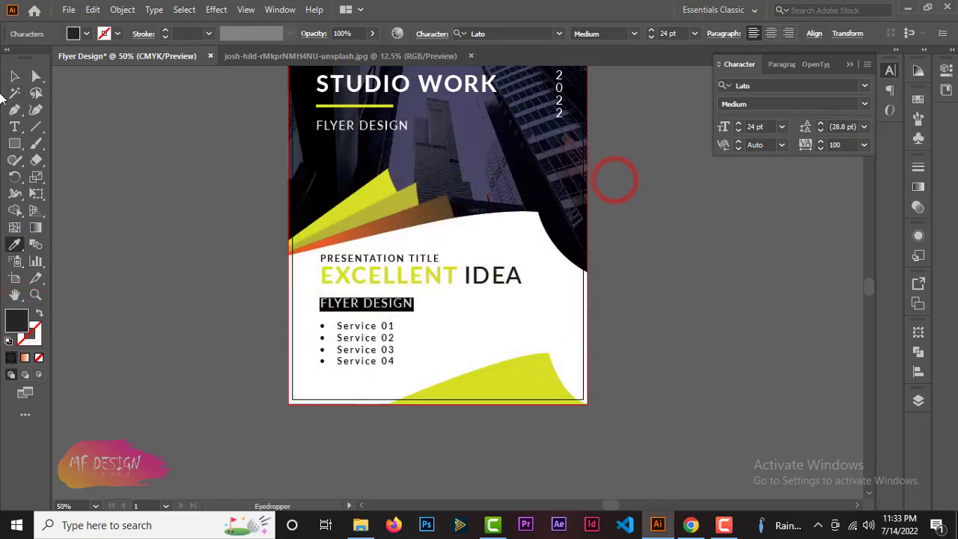
Retype the copied heading as 'All Service List'.
{"action": "left_click", "coordinate": [15, 127]}
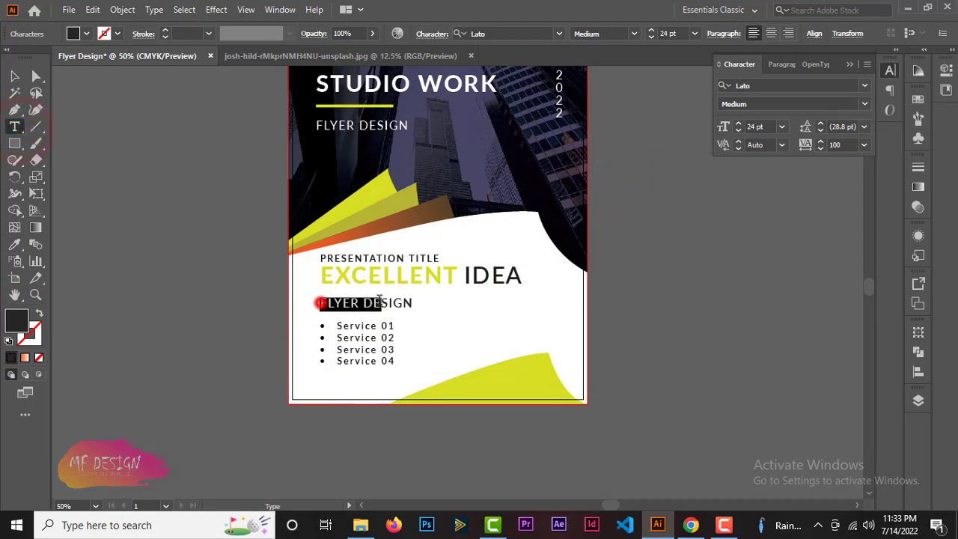
{"action": "type", "text": "All Serv"}
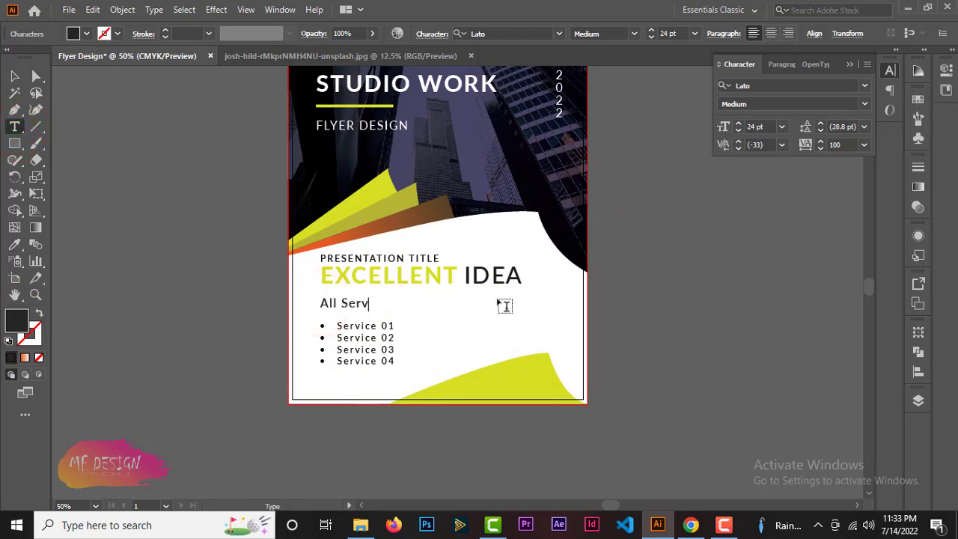
{"action": "type", "text": "ice List:"}
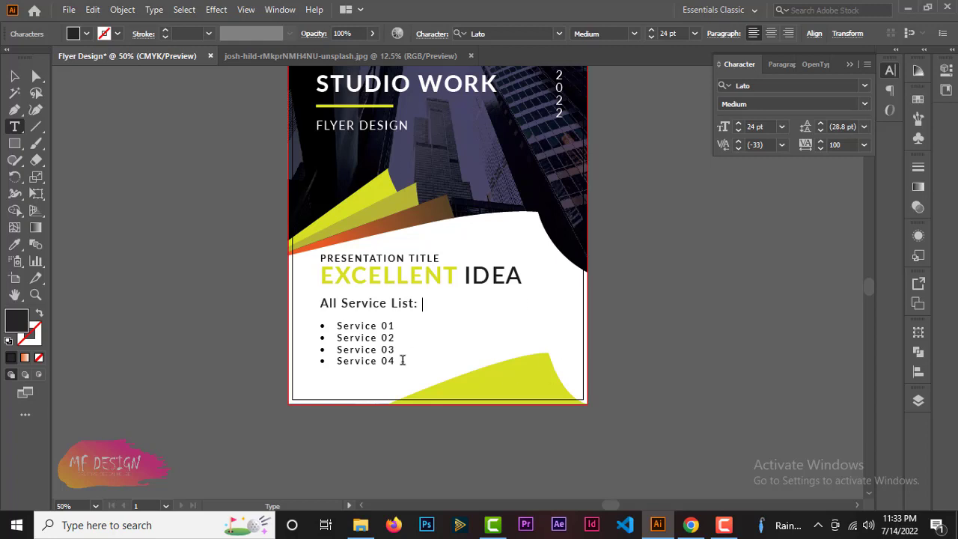
{"action": "scroll", "coordinate": [402, 359], "scroll_direction": "up", "scroll_amount": 3}
{"action": "scroll", "coordinate": [402, 360], "scroll_direction": "up", "scroll_amount": 1}
{"action": "scroll", "coordinate": [402, 357], "scroll_direction": "down", "scroll_amount": 2}
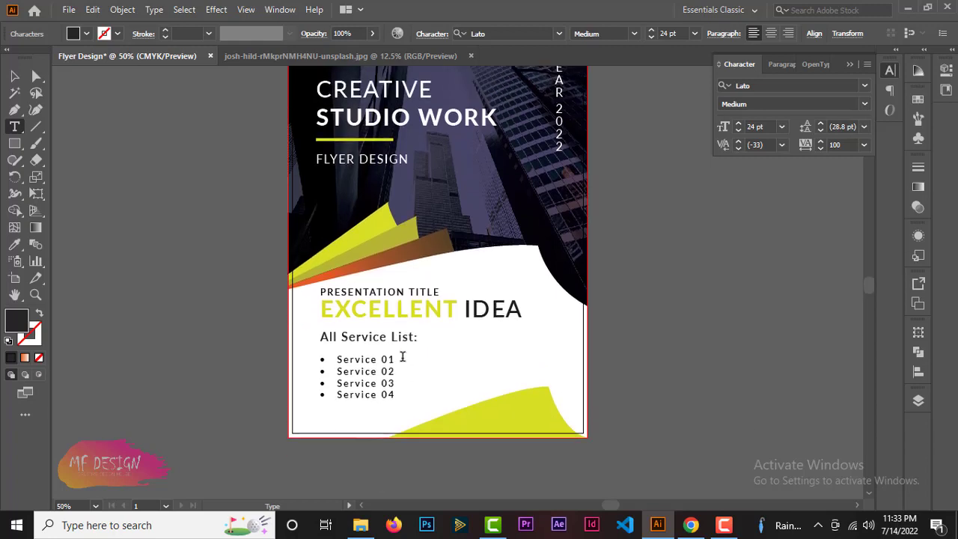
{"action": "scroll", "coordinate": [402, 357], "scroll_direction": "down", "scroll_amount": 1}
{"action": "left_click", "coordinate": [14, 76]}
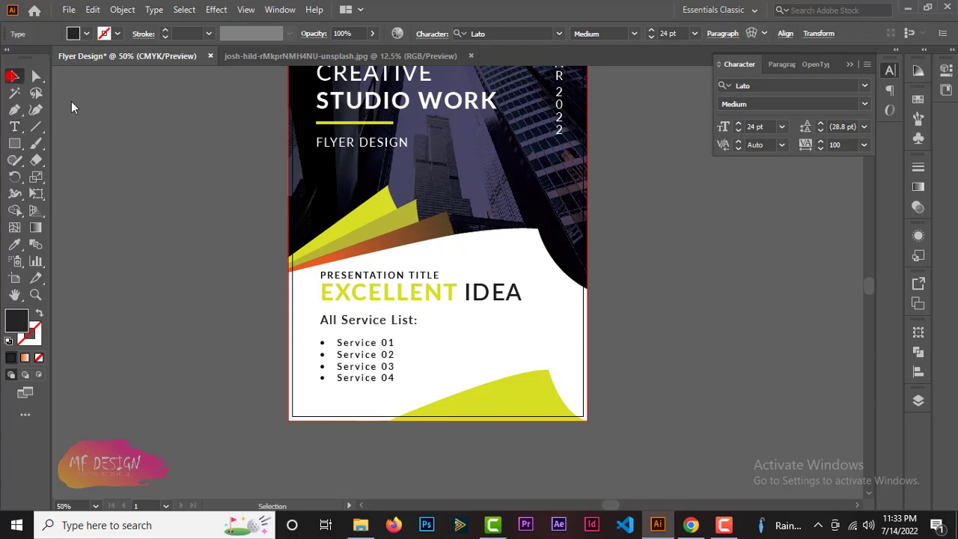
{"action": "left_click", "coordinate": [735, 294]}
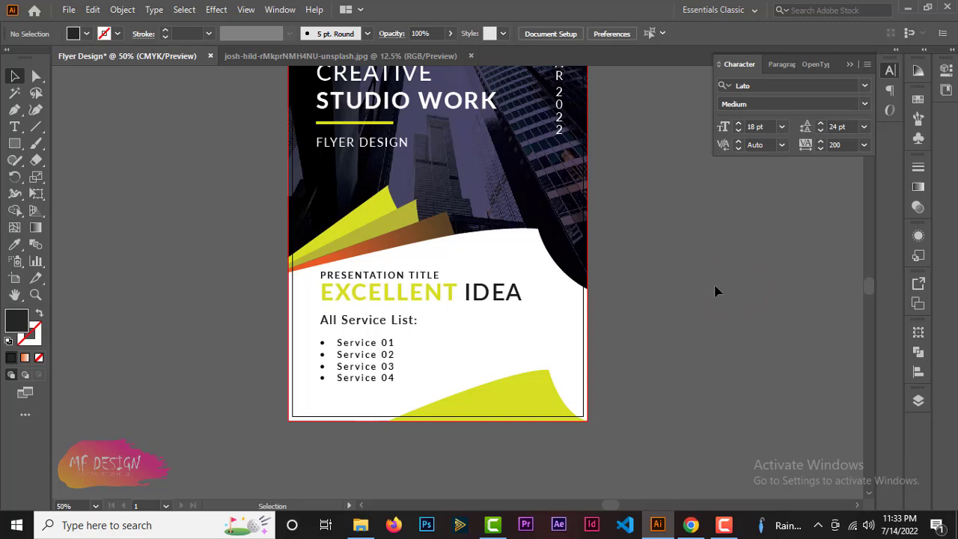
Open qr-code.png from its folder with Adobe Illustrator.
{"action": "left_click", "coordinate": [907, 7]}
{"action": "left_click", "coordinate": [368, 188]}
{"action": "right_click", "coordinate": [368, 188]}
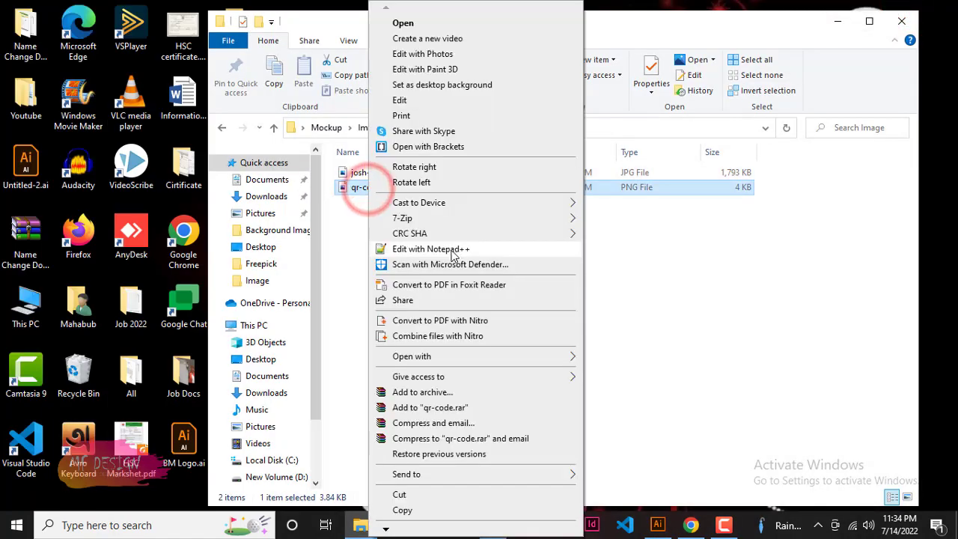
{"action": "left_click", "coordinate": [412, 357]}
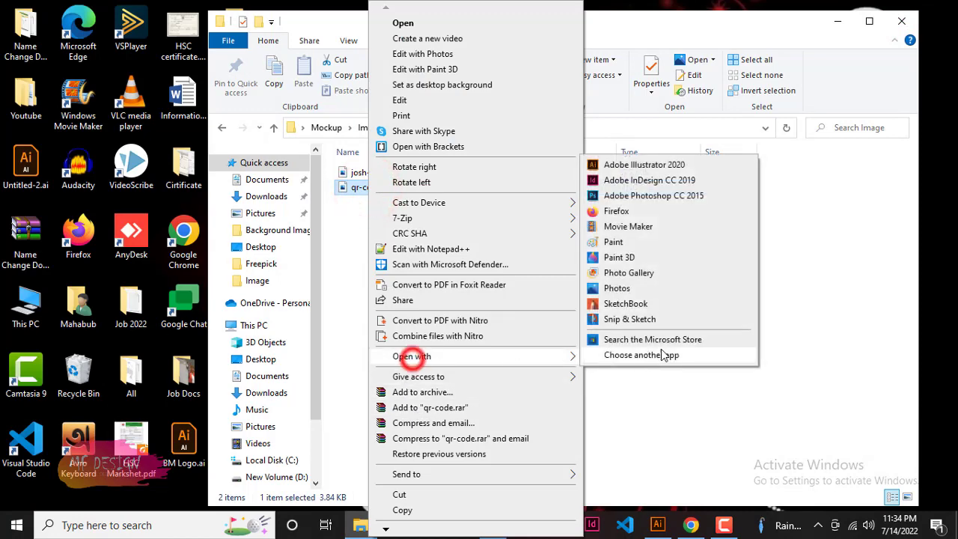
{"action": "left_click", "coordinate": [636, 165]}
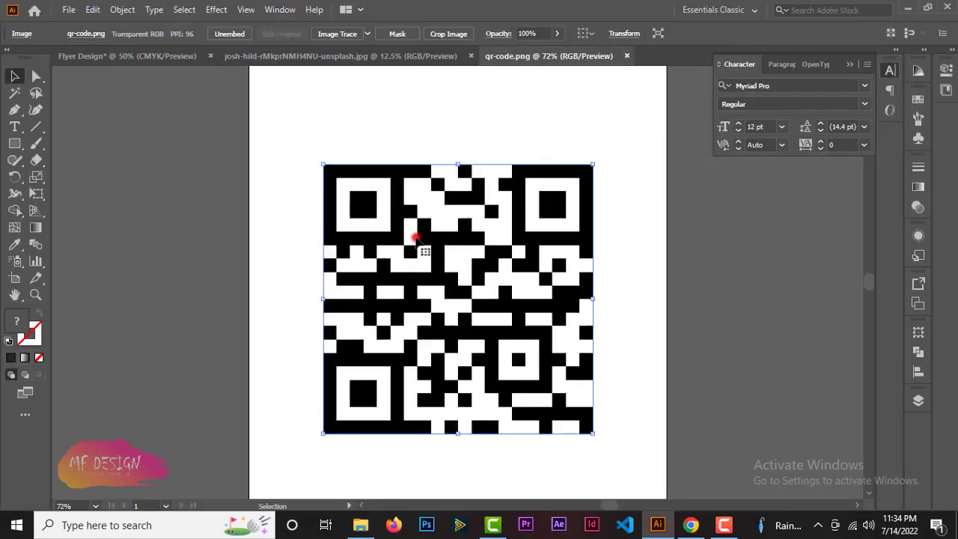
Bring the QR code onto the flyer, scale it down, and place it on the bottom-right yellow shape.
{"action": "left_click_drag", "start_coordinate": [416, 238], "coordinate": [515, 350]}
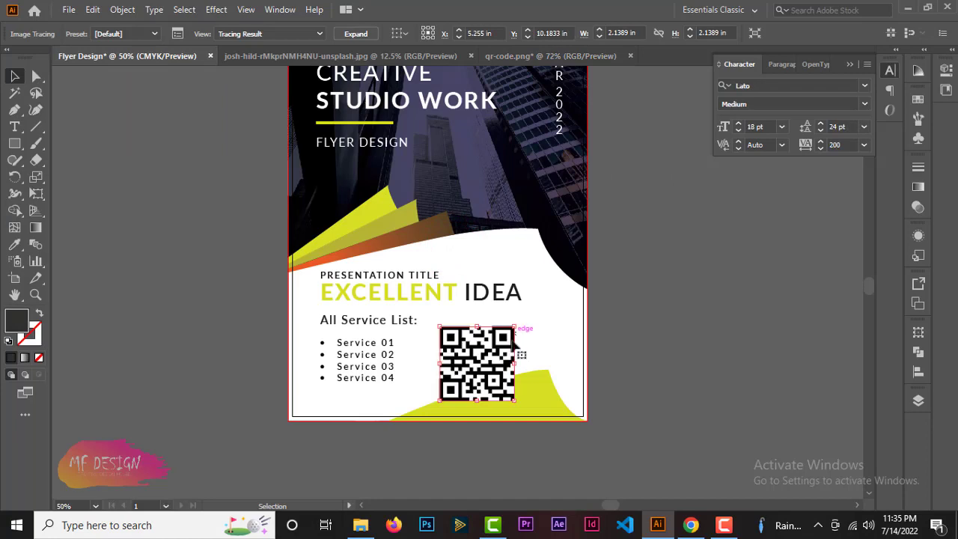
{"action": "mouse_move", "coordinate": [516, 404]}
{"action": "left_mouse_down"}
{"action": "mouse_move", "coordinate": [494, 380]}
{"action": "mouse_move", "coordinate": [501, 337]}
{"action": "left_mouse_up"}
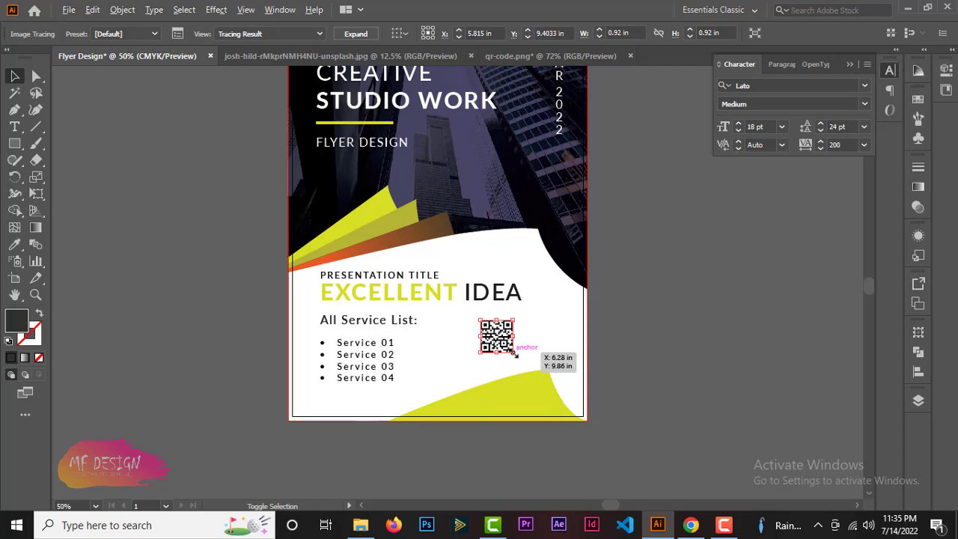
{"action": "left_click_drag", "start_coordinate": [501, 335], "coordinate": [530, 392]}
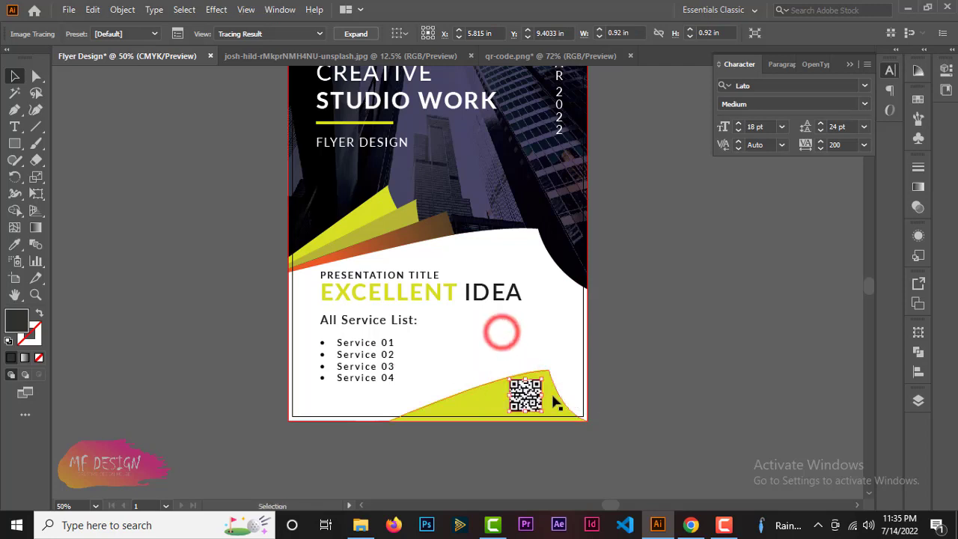
{"action": "left_click", "coordinate": [646, 396]}
{"action": "left_click", "coordinate": [528, 393]}
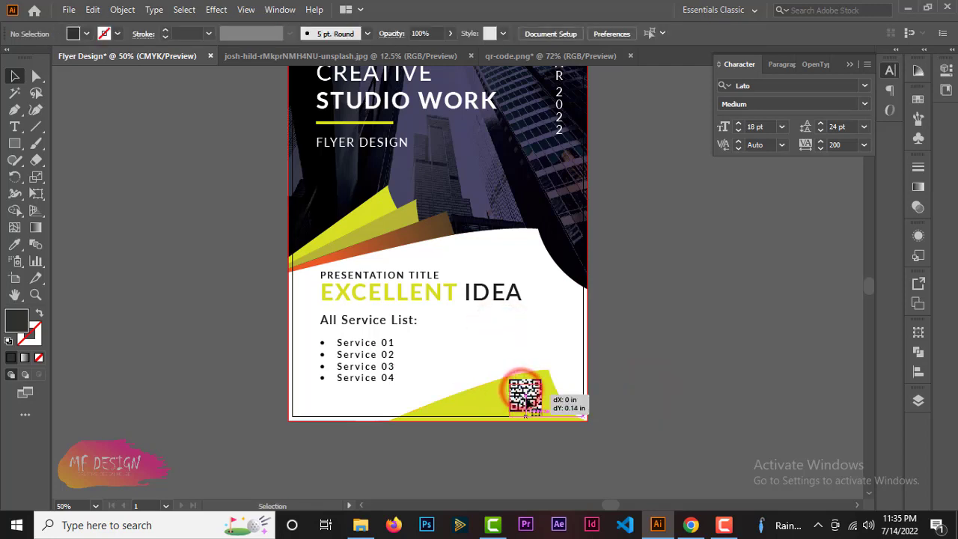
{"action": "left_click_drag", "start_coordinate": [547, 417], "coordinate": [517, 400]}
{"action": "left_click", "coordinate": [658, 411]}
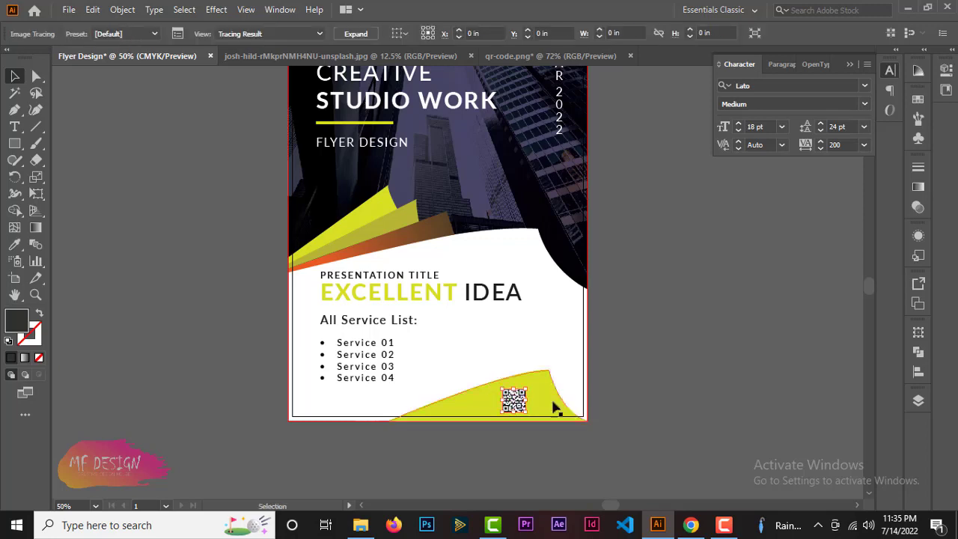
{"action": "left_click", "coordinate": [676, 407]}
{"action": "left_click", "coordinate": [515, 399]}
{"action": "left_click", "coordinate": [691, 407]}
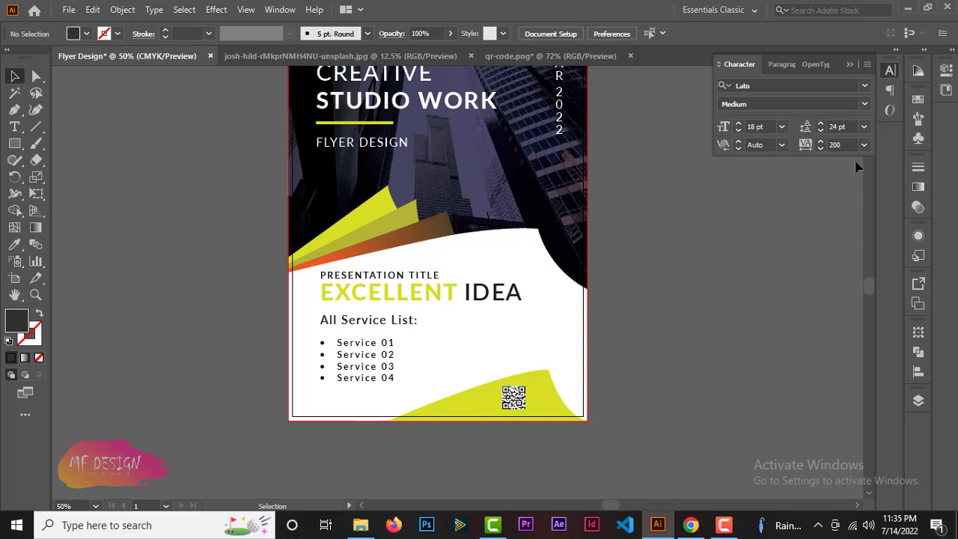
Draw a thin vertical bar beside the service list and fill it with the bottom shape's yellow.
{"action": "left_click_drag", "start_coordinate": [14, 143], "coordinate": [71, 143]}
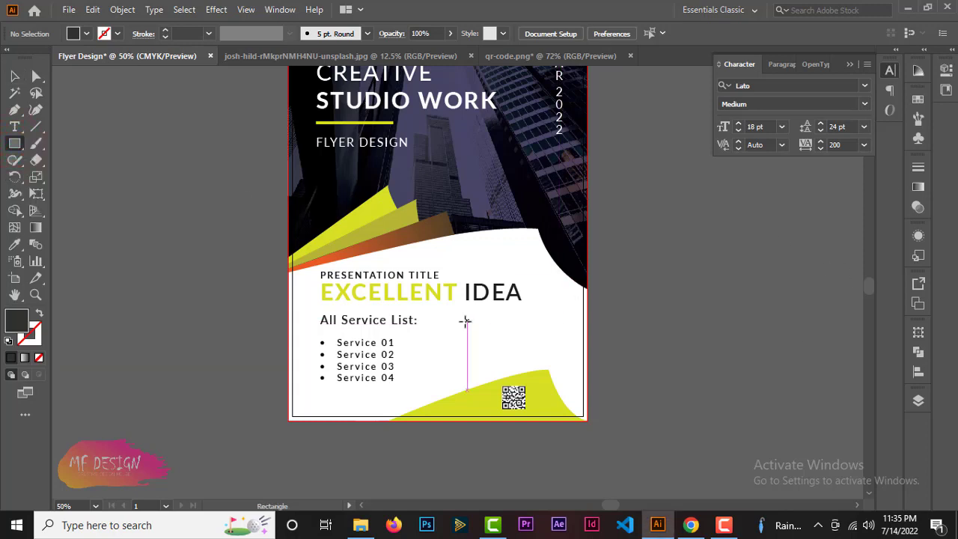
{"action": "mouse_move", "coordinate": [459, 321]}
{"action": "left_mouse_down"}
{"action": "mouse_move", "coordinate": [467, 374]}
{"action": "mouse_move", "coordinate": [461, 369]}
{"action": "left_mouse_up"}
{"action": "left_click", "coordinate": [14, 245]}
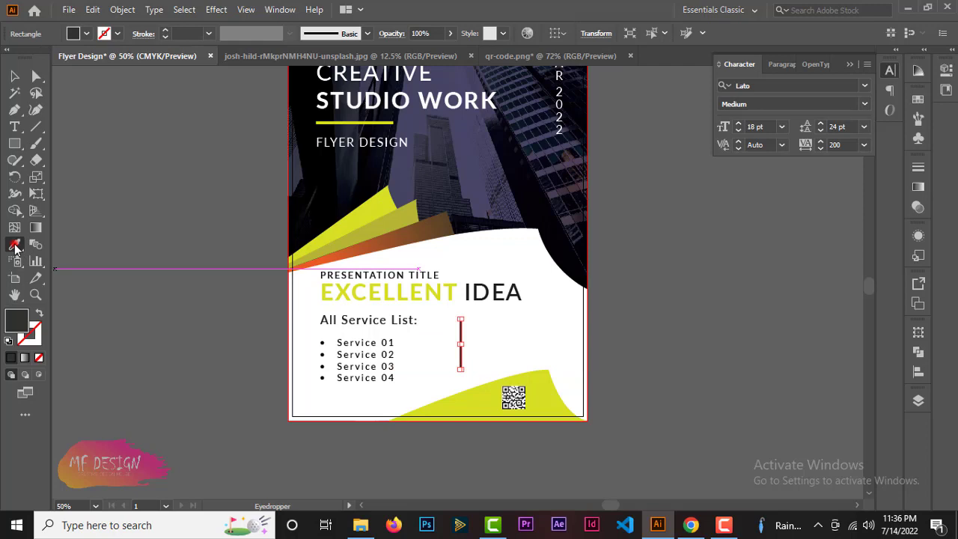
{"action": "left_click", "coordinate": [478, 408]}
{"action": "key", "text": "v"}
{"action": "left_click", "coordinate": [662, 363]}
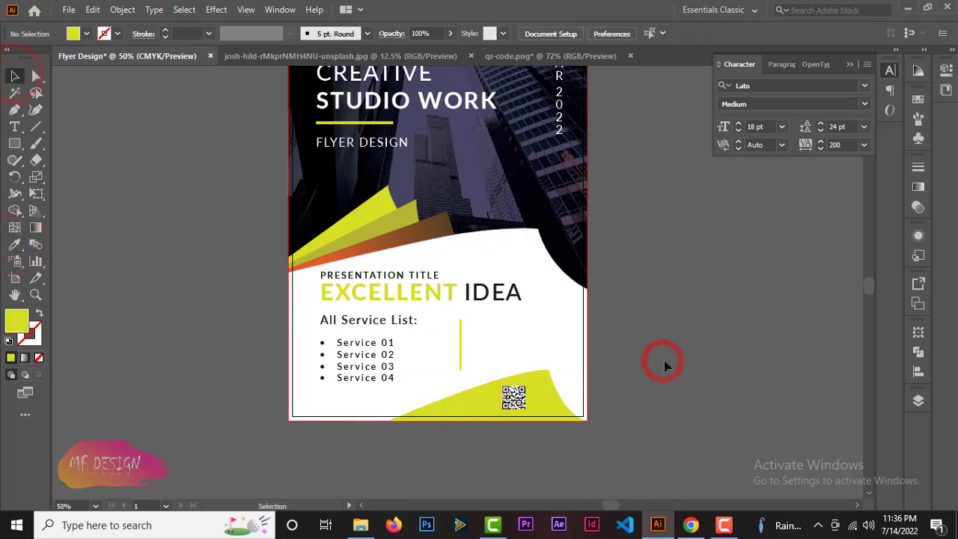
{"action": "left_click", "coordinate": [14, 127]}
Add a 10 pt placeholder text line to the right of the yellow bar.
{"action": "left_click", "coordinate": [479, 330]}
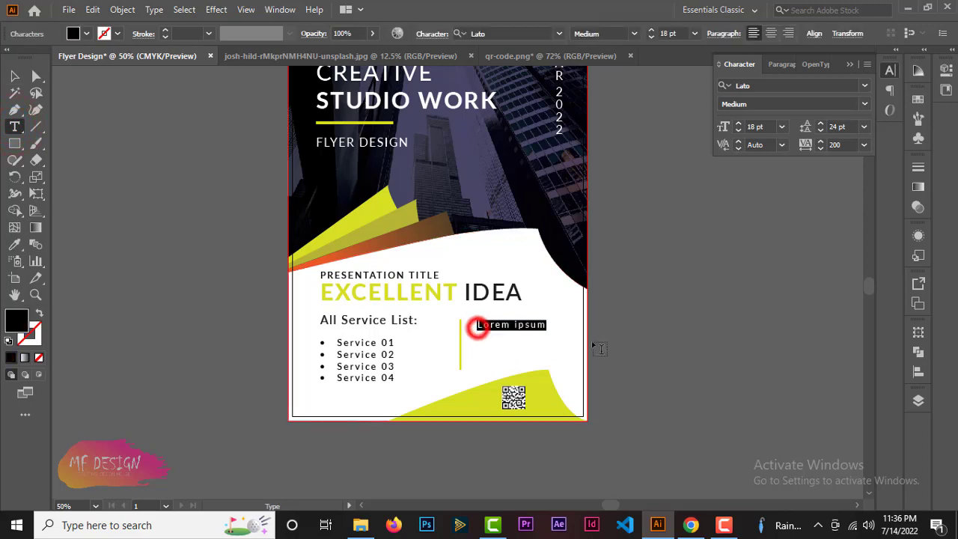
{"action": "left_click", "coordinate": [695, 34]}
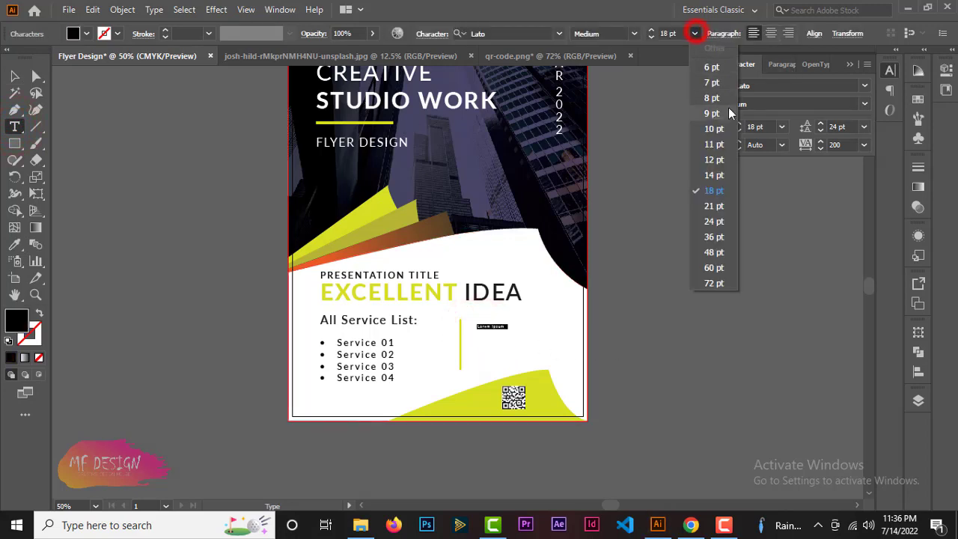
{"action": "left_click", "coordinate": [715, 129]}
{"action": "left_click", "coordinate": [14, 75]}
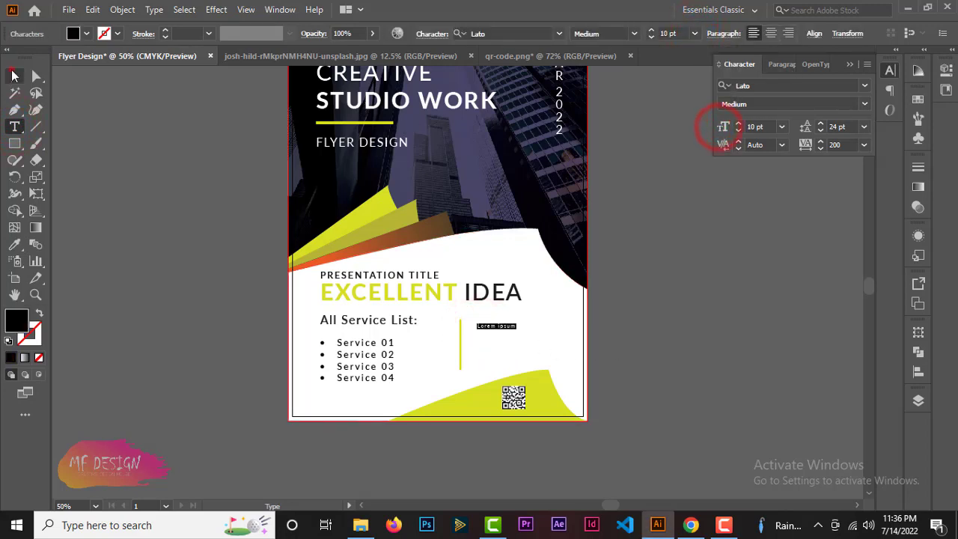
{"action": "left_click", "coordinate": [690, 337]}
Replace the placeholder with the address, phone, e-mail and website contact lines.
{"action": "left_click", "coordinate": [498, 327]}
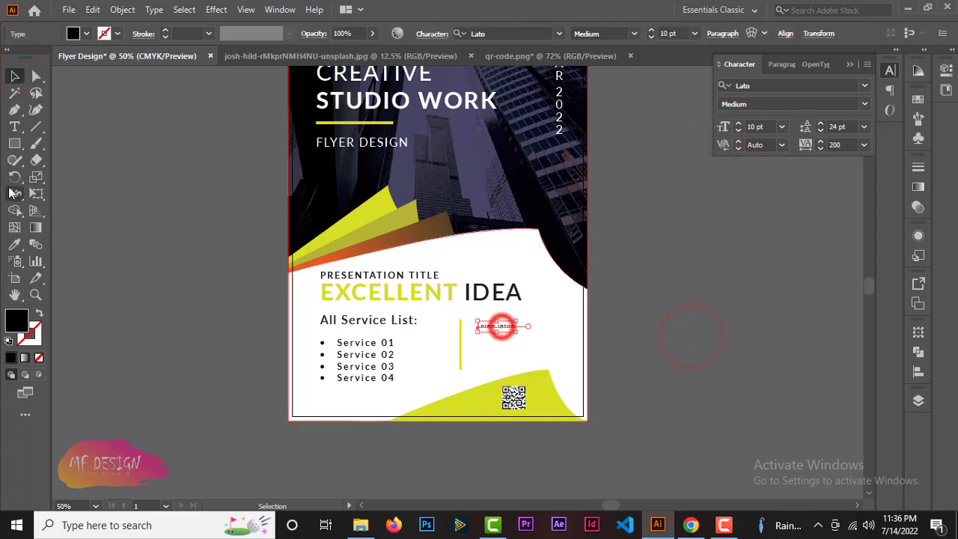
{"action": "left_click", "coordinate": [15, 126]}
{"action": "left_click_drag", "start_coordinate": [477, 327], "coordinate": [517, 327]}
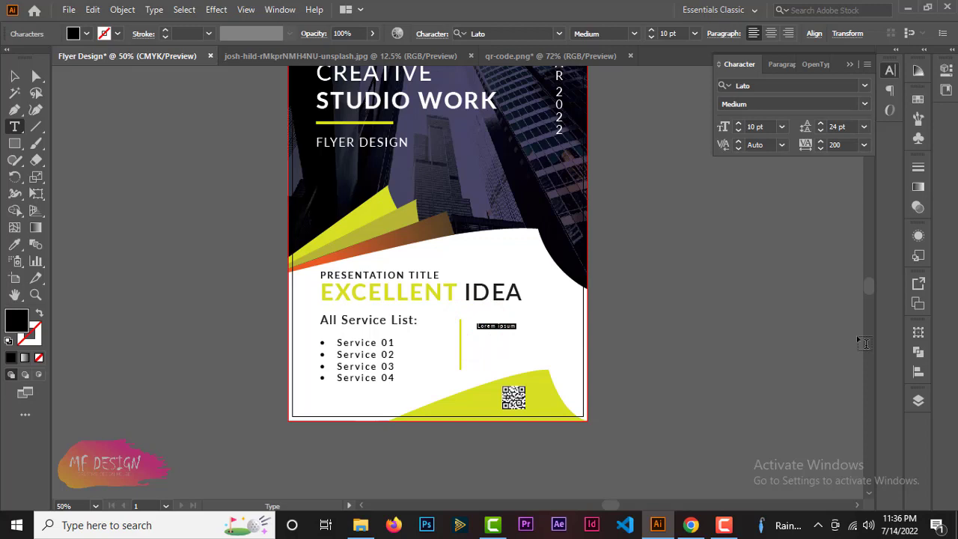
{"action": "type", "text": "A-2024, Dhanmondi, Dhaka"}
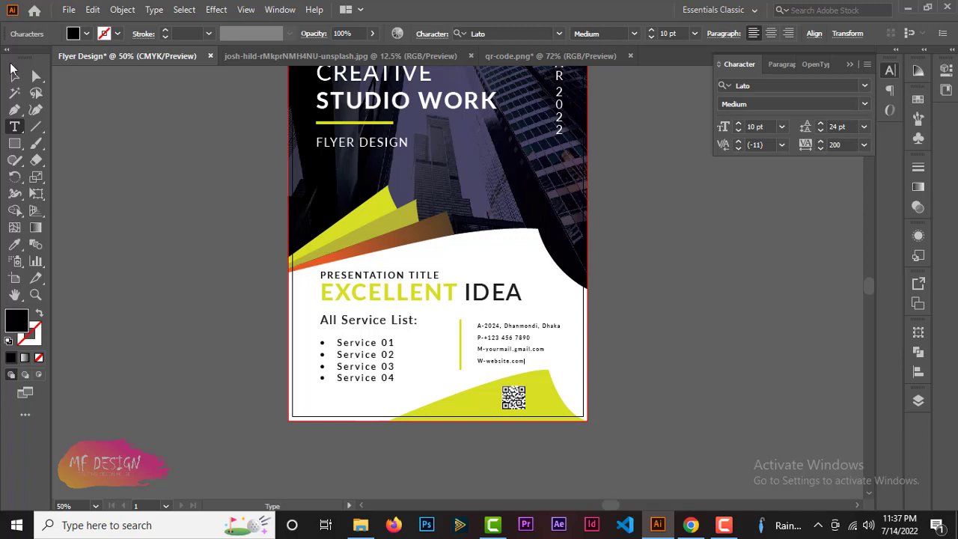
{"action": "left_click", "coordinate": [14, 72]}
Deselect everything and zoom out to view the whole flyer.
{"action": "left_click", "coordinate": [674, 307]}
{"action": "scroll", "coordinate": [666, 336], "scroll_direction": "up", "scroll_amount": 2}
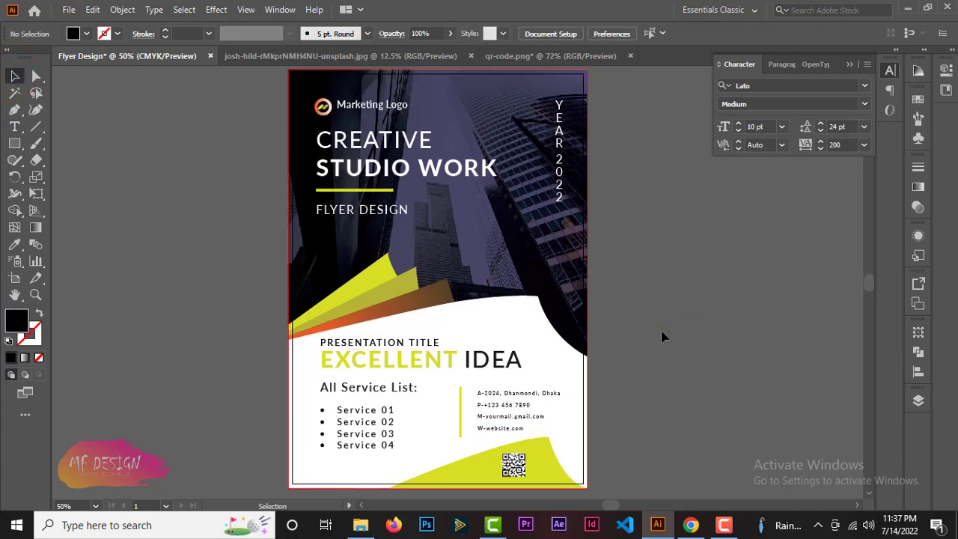
{"action": "scroll", "coordinate": [662, 337], "scroll_direction": "up", "scroll_amount": 2}
{"action": "scroll", "coordinate": [661, 337], "scroll_direction": "down", "scroll_amount": 1}
{"action": "scroll", "coordinate": [661, 336], "scroll_direction": "down", "scroll_amount": 1}
{"action": "scroll", "coordinate": [661, 338], "scroll_direction": "down", "scroll_amount": 1}
{"action": "scroll", "coordinate": [661, 338], "scroll_direction": "up", "scroll_amount": 1}
{"action": "scroll", "coordinate": [662, 338], "scroll_direction": "down", "scroll_amount": 1}
{"action": "key", "text": "ctrl+minus"}
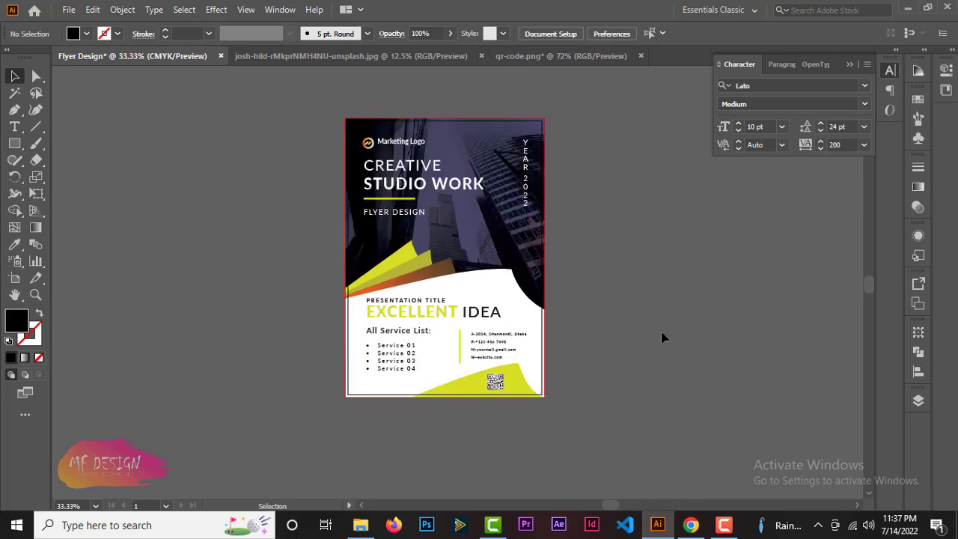
Close the city photo and QR code documents, discarding the QR code's changes.
{"action": "left_click", "coordinate": [402, 59]}
{"action": "left_click", "coordinate": [481, 56]}
{"action": "left_click", "coordinate": [313, 63]}
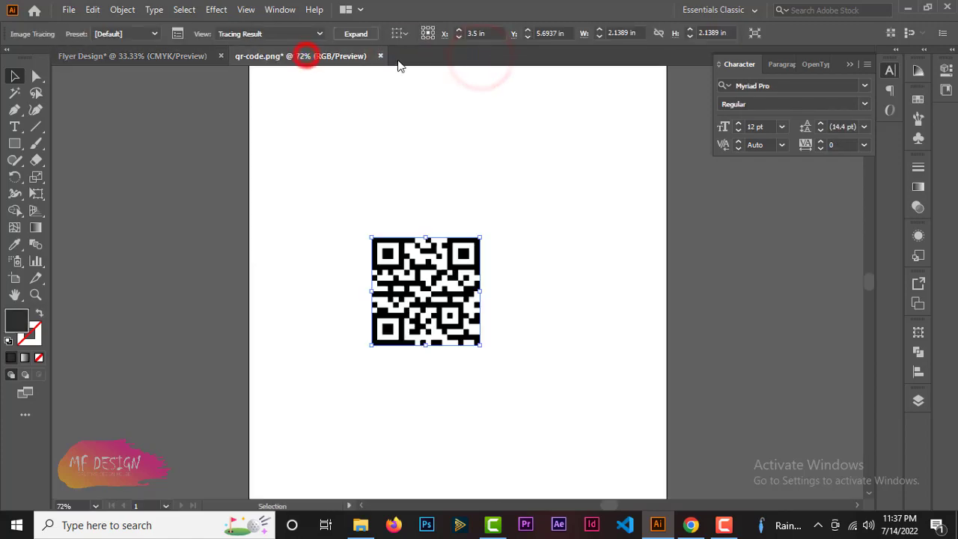
{"action": "left_click", "coordinate": [380, 55]}
{"action": "left_click", "coordinate": [550, 277]}
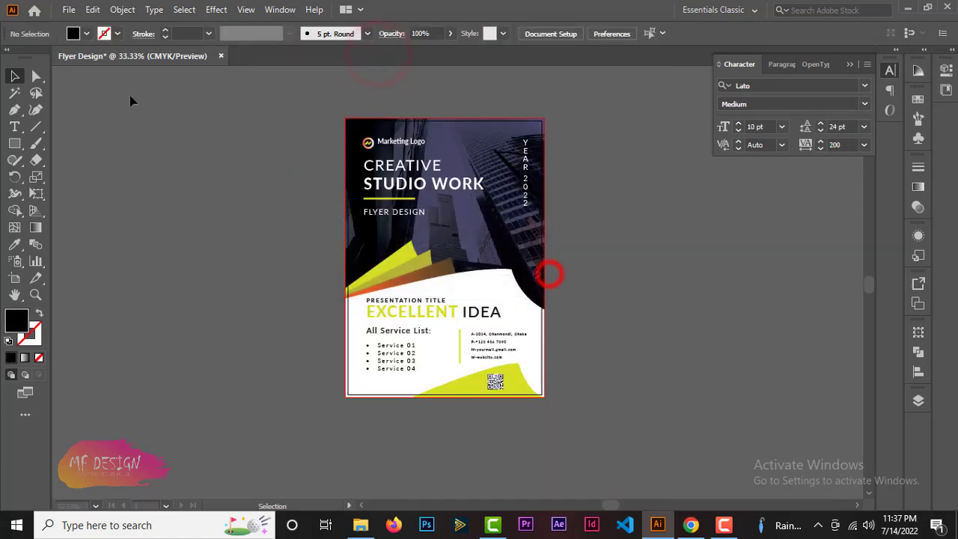
Create a new 2500×2500 px Illustrator document.
{"action": "left_click", "coordinate": [66, 11]}
{"action": "left_click", "coordinate": [114, 27]}
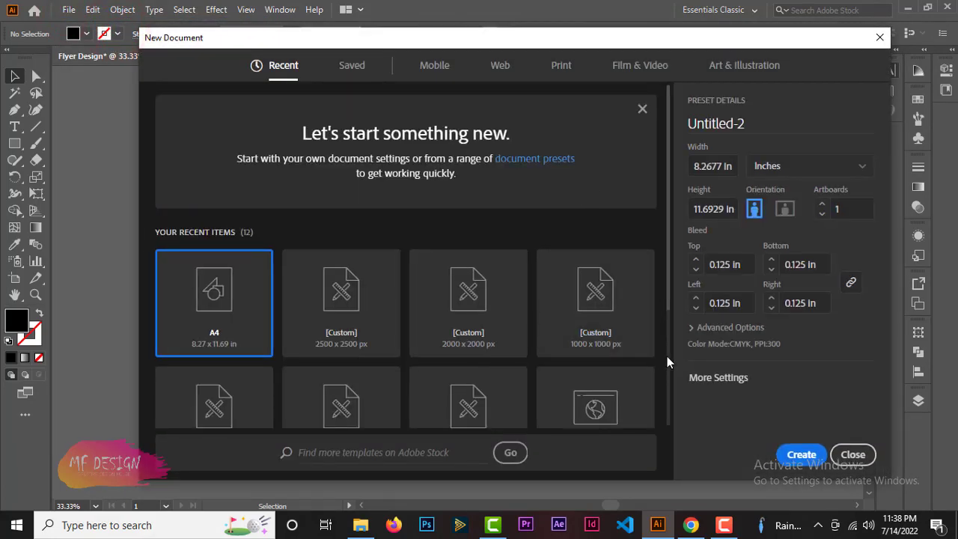
{"action": "left_click", "coordinate": [364, 299]}
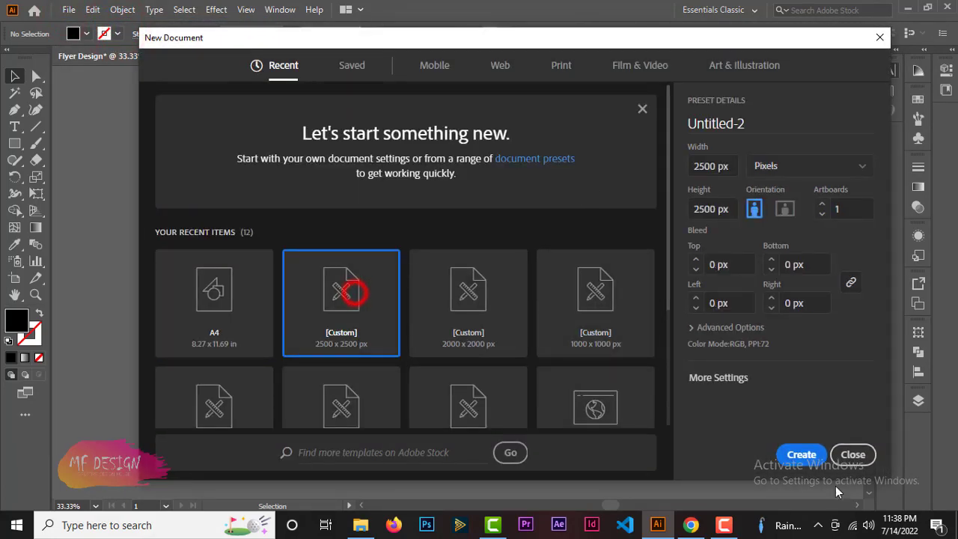
{"action": "left_click", "coordinate": [801, 454]}
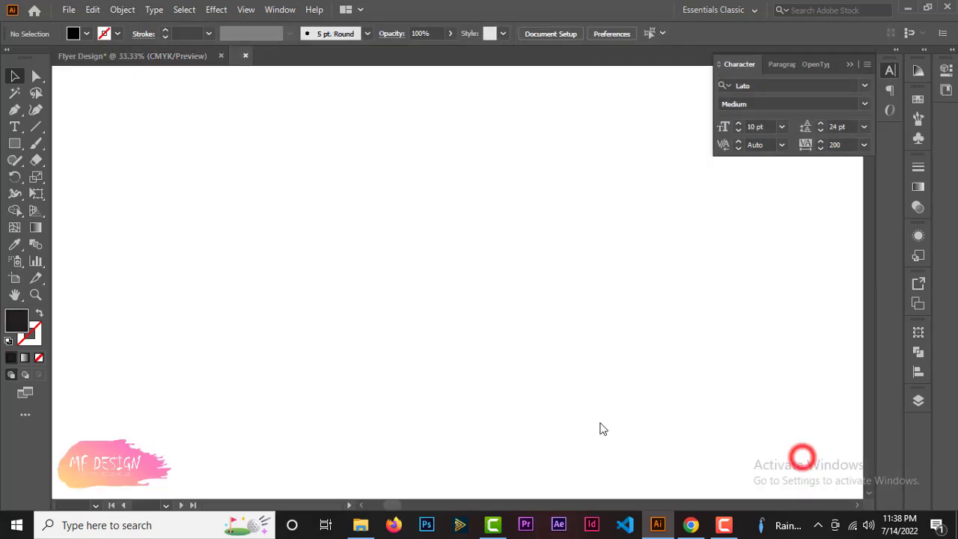
With no stroke, draw a rectangle covering the whole new artboard.
{"action": "key", "text": "ctrl+minus"}
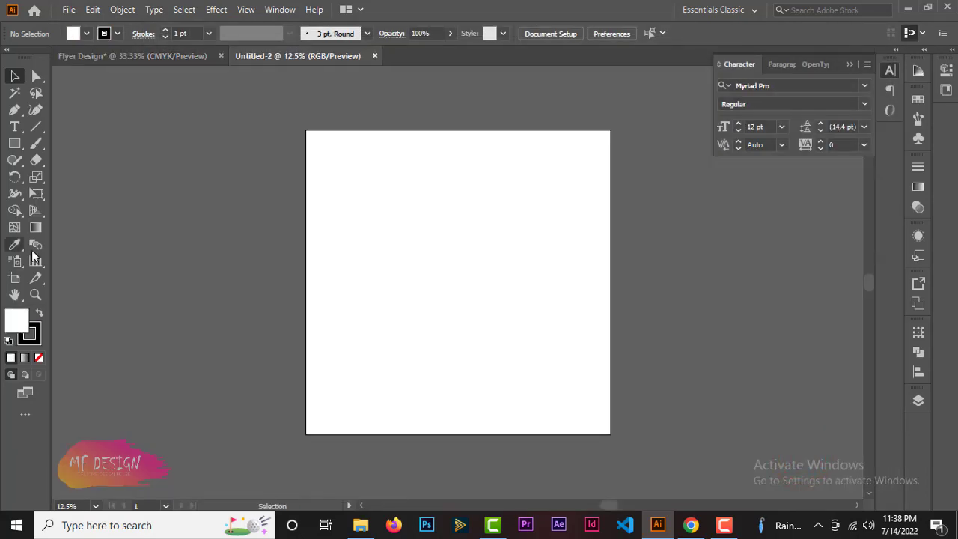
{"action": "left_click", "coordinate": [31, 331]}
{"action": "left_click", "coordinate": [39, 357]}
{"action": "left_click", "coordinate": [16, 320]}
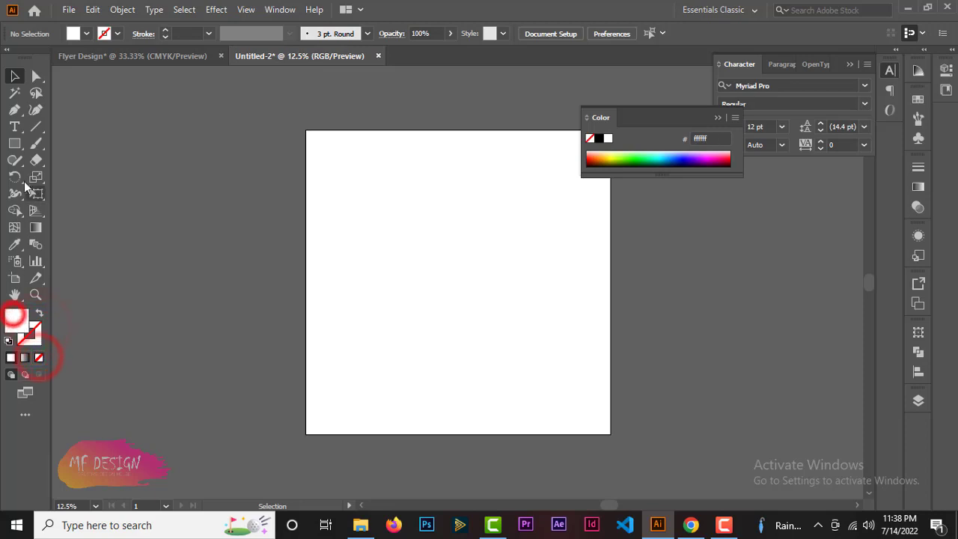
{"action": "left_click", "coordinate": [13, 143]}
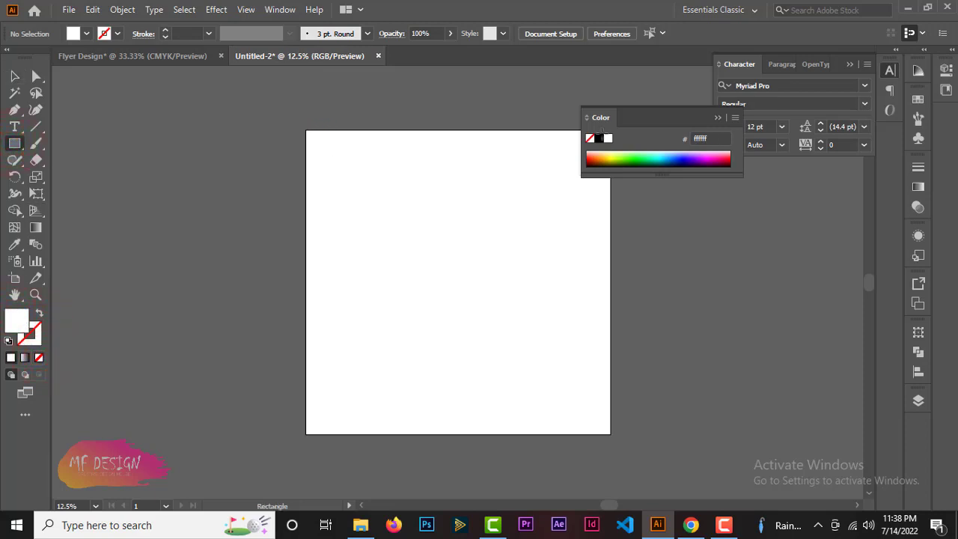
{"action": "left_click", "coordinate": [717, 117]}
{"action": "left_click_drag", "start_coordinate": [307, 131], "coordinate": [609, 431]}
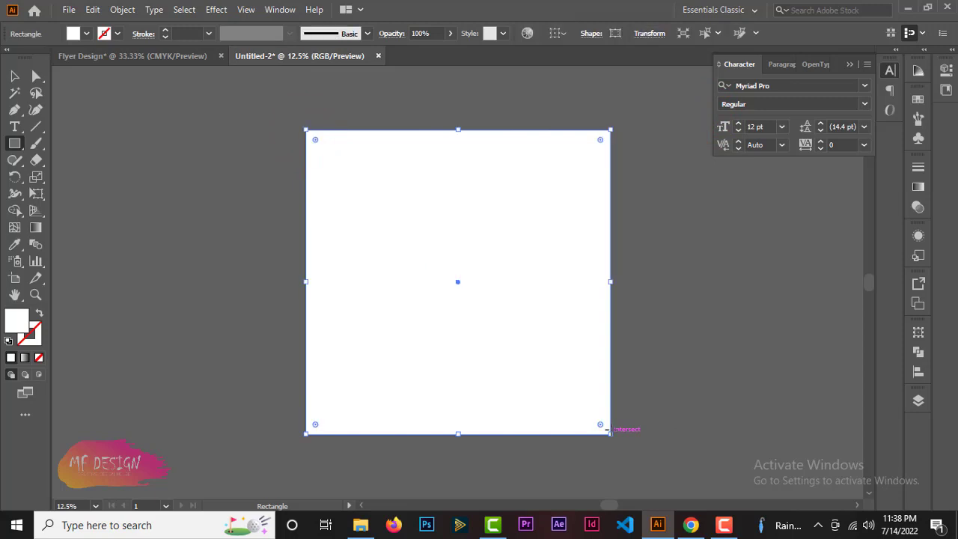
Fill the background rectangle with a pale off-white colour.
{"action": "double_click", "coordinate": [16, 320]}
{"action": "left_click", "coordinate": [299, 180]}
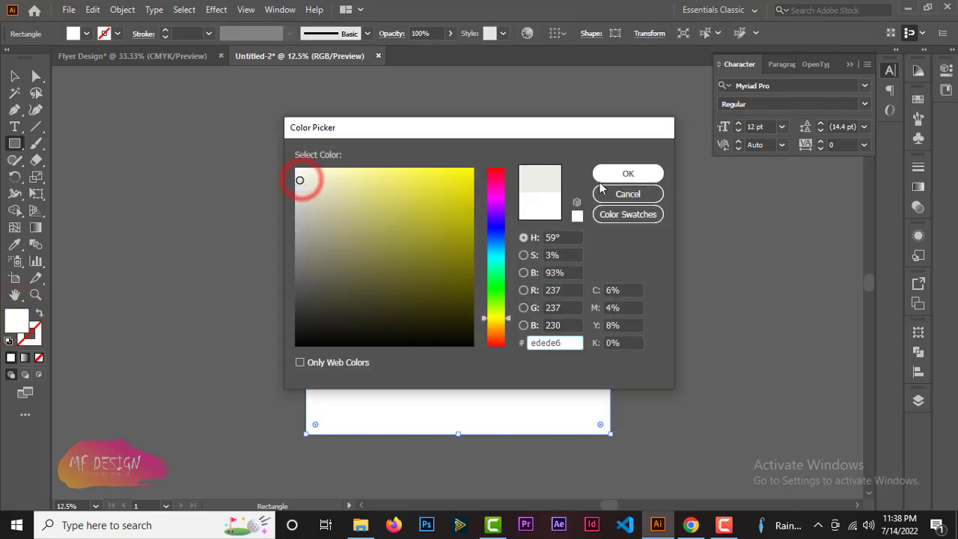
{"action": "left_click", "coordinate": [609, 173]}
{"action": "left_click", "coordinate": [15, 75]}
{"action": "left_click", "coordinate": [164, 217]}
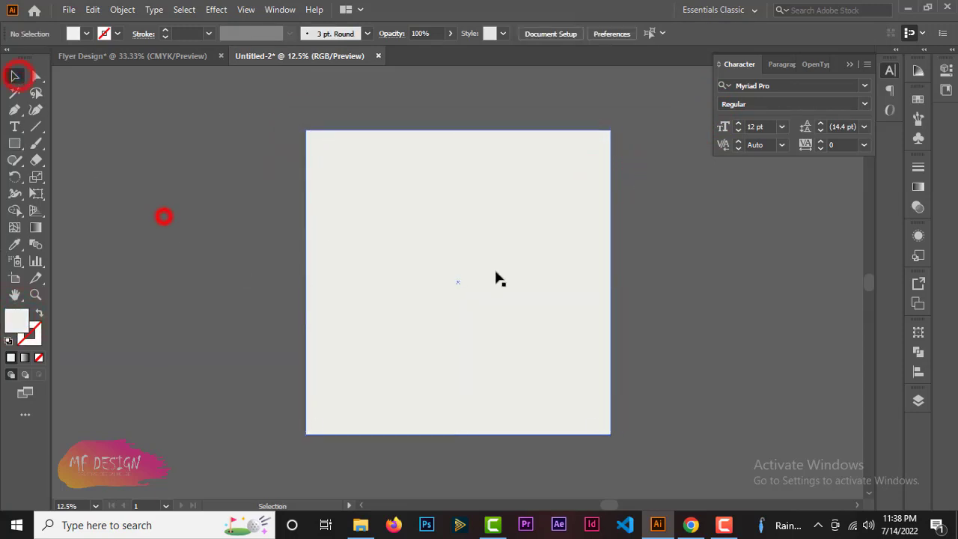
{"action": "left_click", "coordinate": [497, 263]}
{"action": "left_click", "coordinate": [691, 278]}
Return to the Flyer Design document.
{"action": "scroll", "coordinate": [687, 283], "scroll_direction": "left", "scroll_amount": 1}
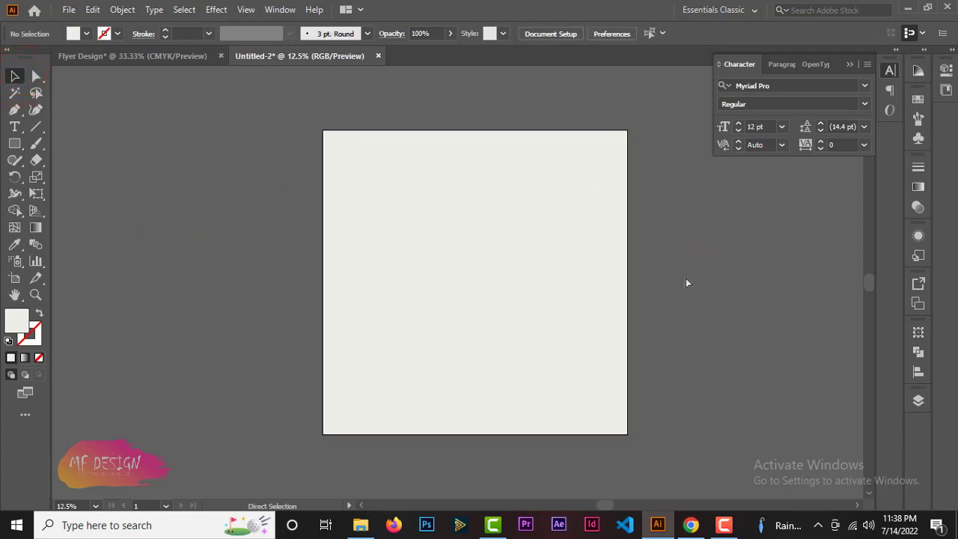
{"action": "scroll", "coordinate": [686, 278], "scroll_direction": "up", "scroll_amount": 1}
{"action": "key", "text": "ctrl+equal"}
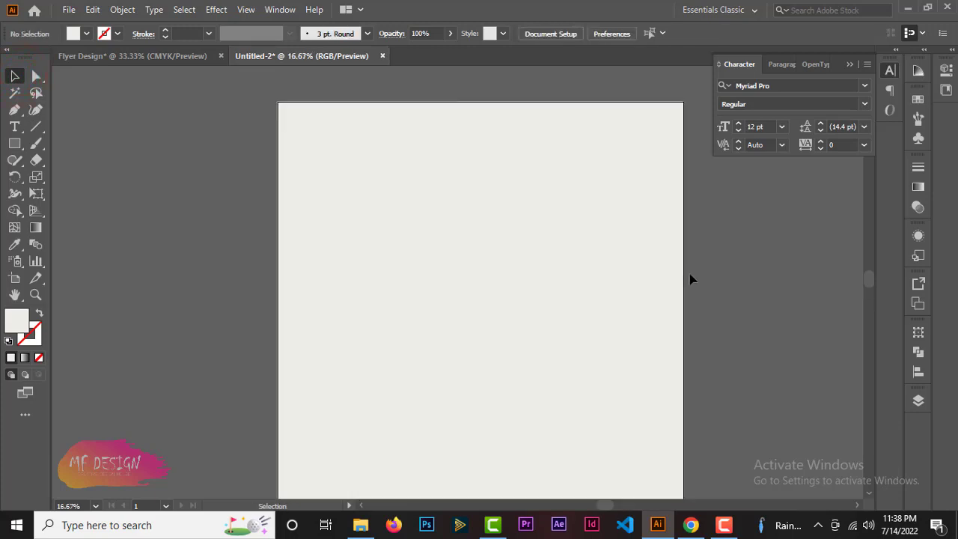
{"action": "left_click", "coordinate": [667, 245]}
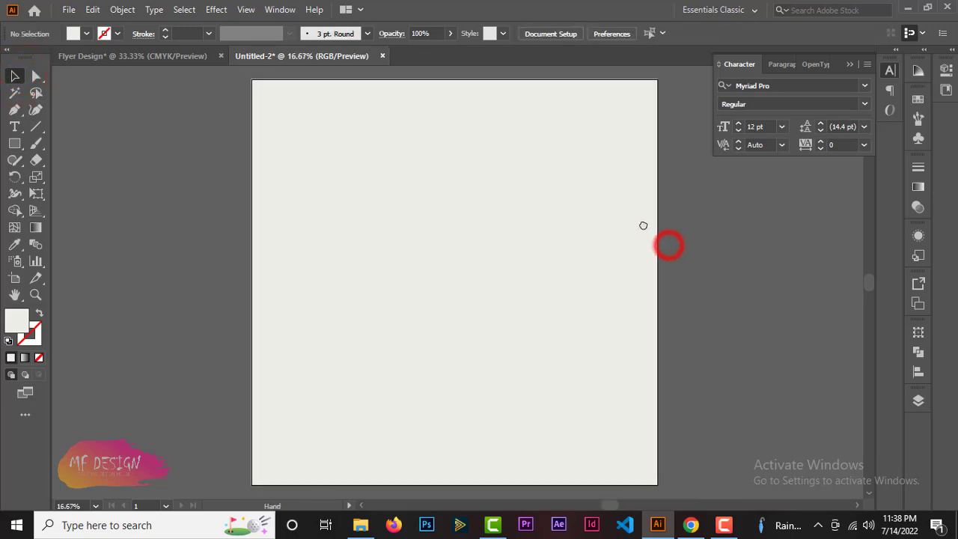
{"action": "left_click", "coordinate": [142, 54]}
{"action": "scroll", "coordinate": [362, 198], "scroll_direction": "up", "scroll_amount": 2}
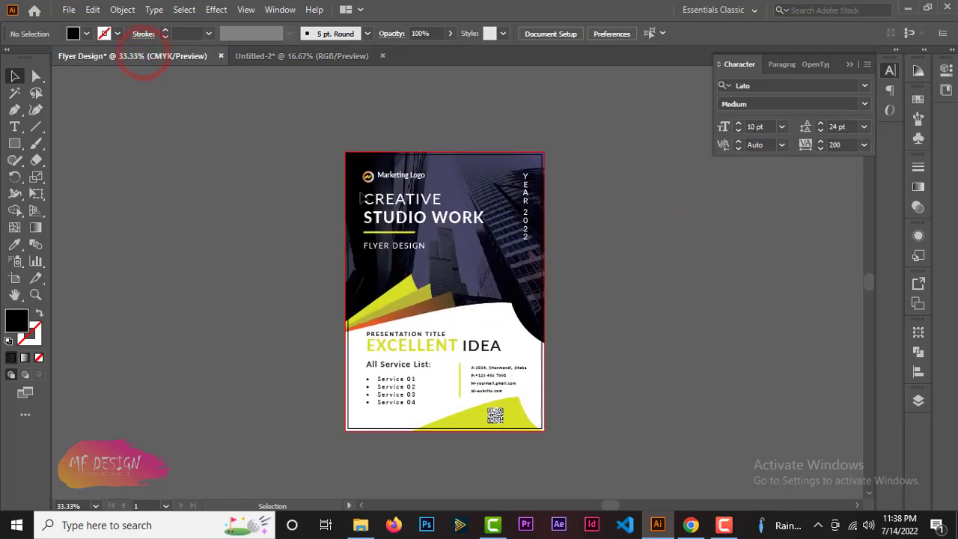
Unlock all flyer objects, select them, and copy them onto the Untitled-2 artboard.
{"action": "left_click", "coordinate": [122, 9]}
{"action": "left_click", "coordinate": [185, 116]}
{"action": "left_click", "coordinate": [286, 138]}
{"action": "left_click_drag", "start_coordinate": [292, 136], "coordinate": [563, 443]}
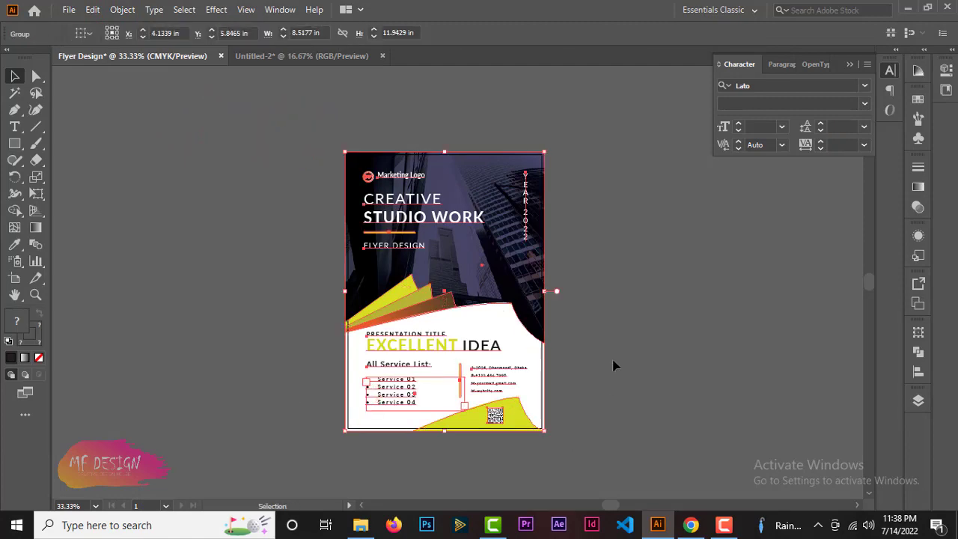
{"action": "left_click_drag", "start_coordinate": [467, 170], "coordinate": [494, 247]}
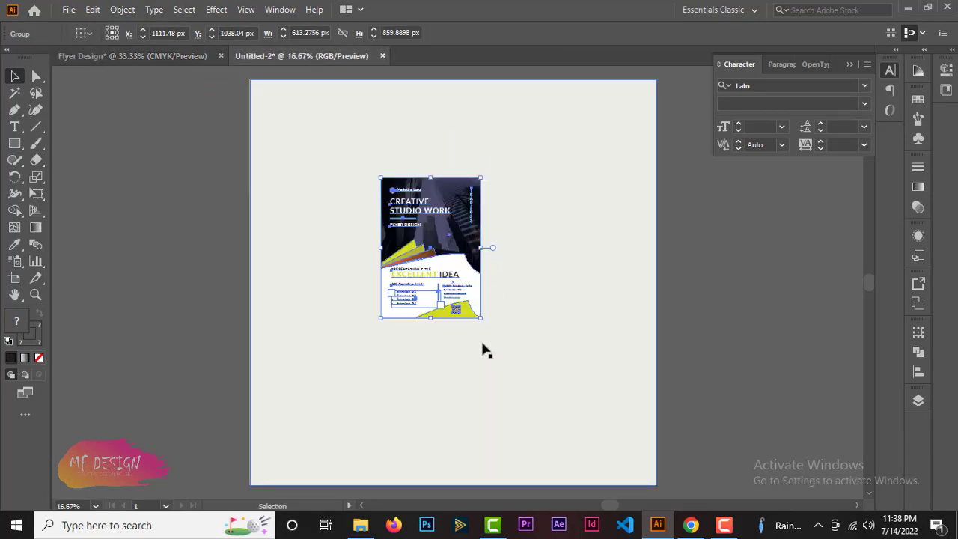
{"action": "left_click_drag", "start_coordinate": [481, 319], "coordinate": [532, 333]}
Move the flyer copy into position over the off-white background.
{"action": "left_click_drag", "start_coordinate": [431, 267], "coordinate": [466, 286]}
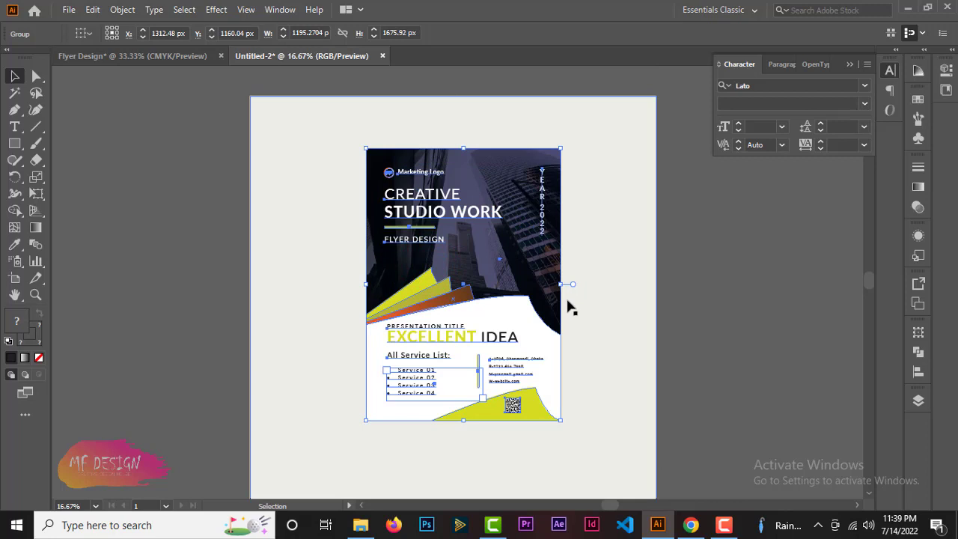
{"action": "left_click", "coordinate": [650, 261]}
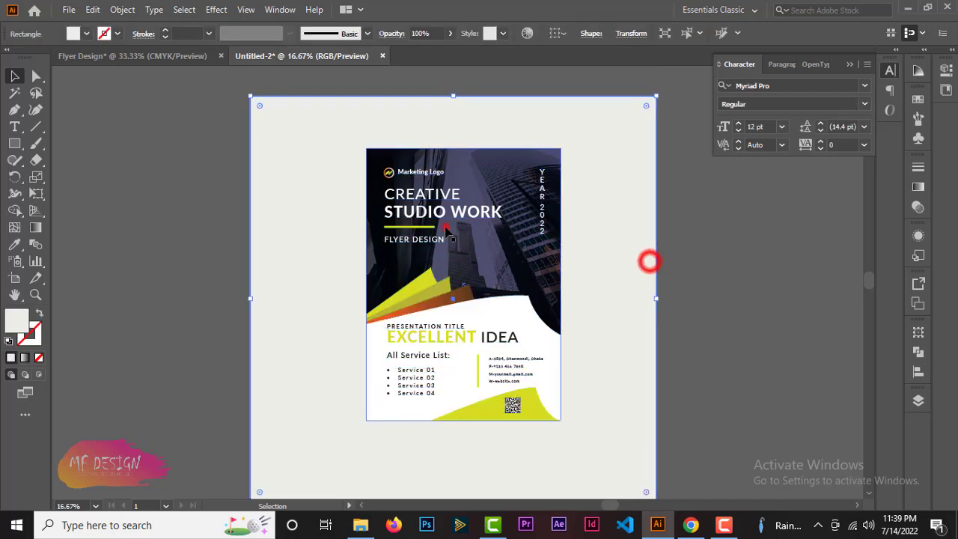
{"action": "left_click", "coordinate": [655, 239]}
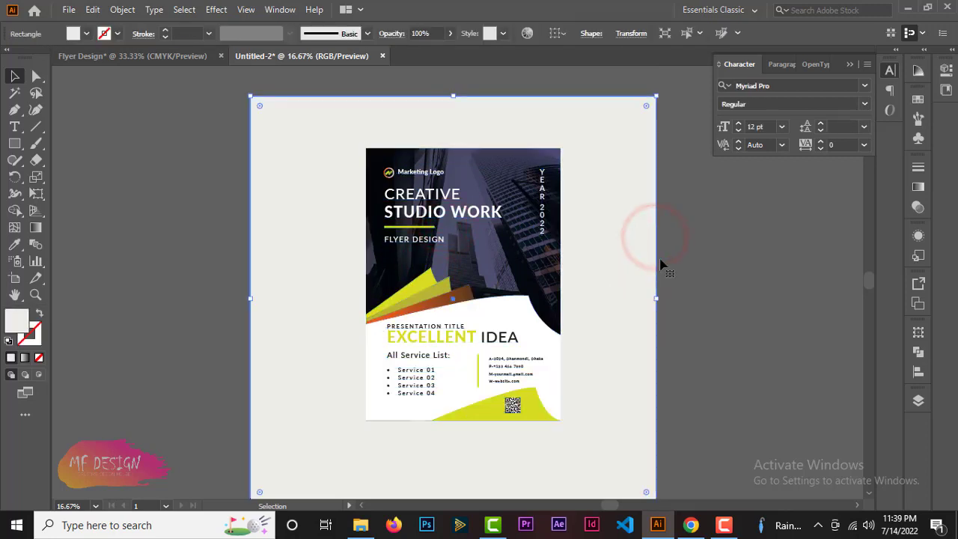
{"action": "scroll", "coordinate": [661, 264], "scroll_direction": "down", "scroll_amount": 1}
Enlarge the flyer group to about 1318 × 1848 px and centre it on the artboard.
{"action": "left_click", "coordinate": [497, 250]}
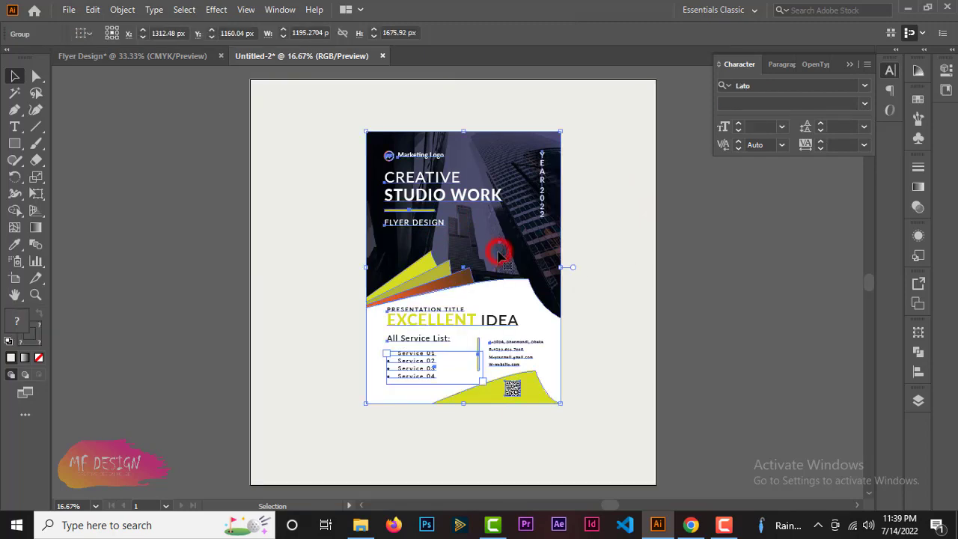
{"action": "left_click_drag", "start_coordinate": [560, 405], "coordinate": [567, 412]}
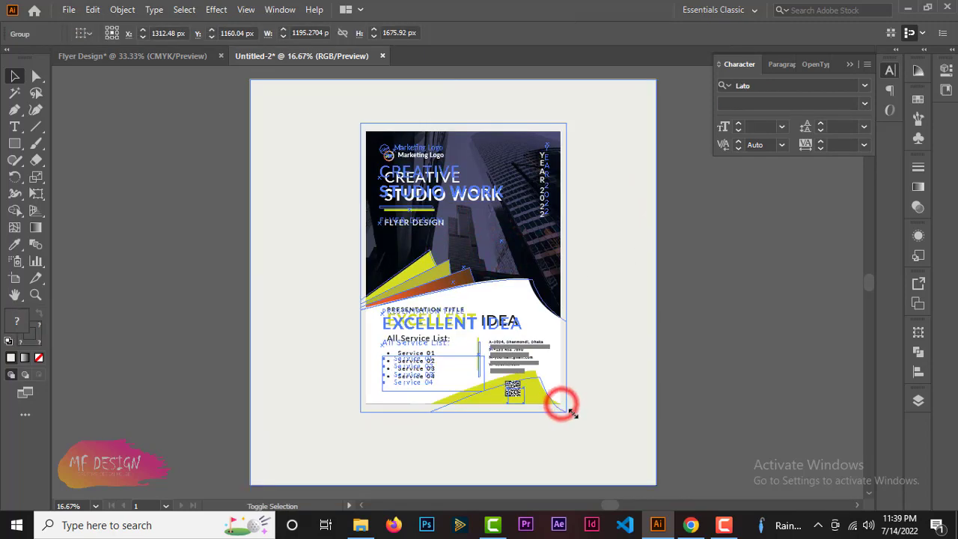
{"action": "left_click_drag", "start_coordinate": [485, 255], "coordinate": [475, 257]}
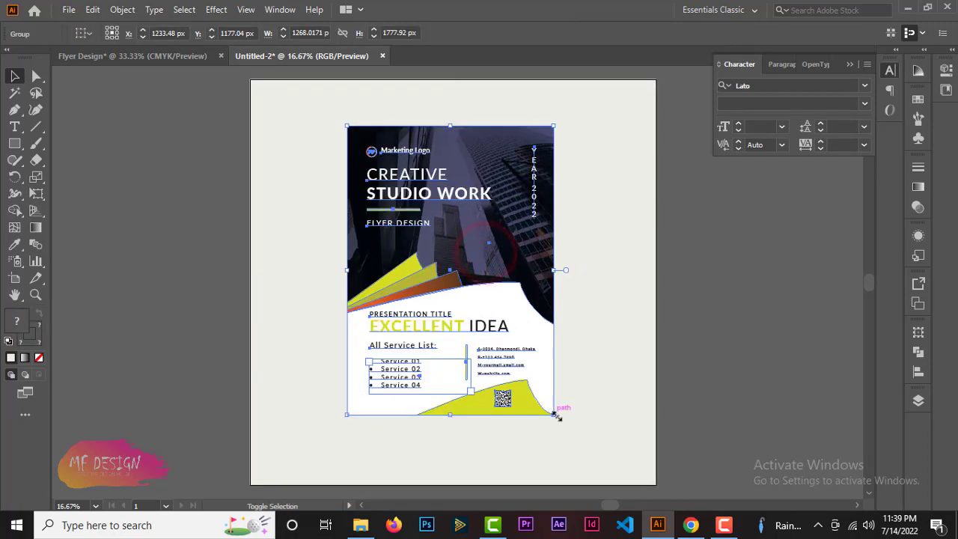
{"action": "mouse_move", "coordinate": [556, 417]}
{"action": "left_mouse_down"}
{"action": "mouse_move", "coordinate": [554, 392]}
{"action": "mouse_move", "coordinate": [563, 419]}
{"action": "left_mouse_up"}
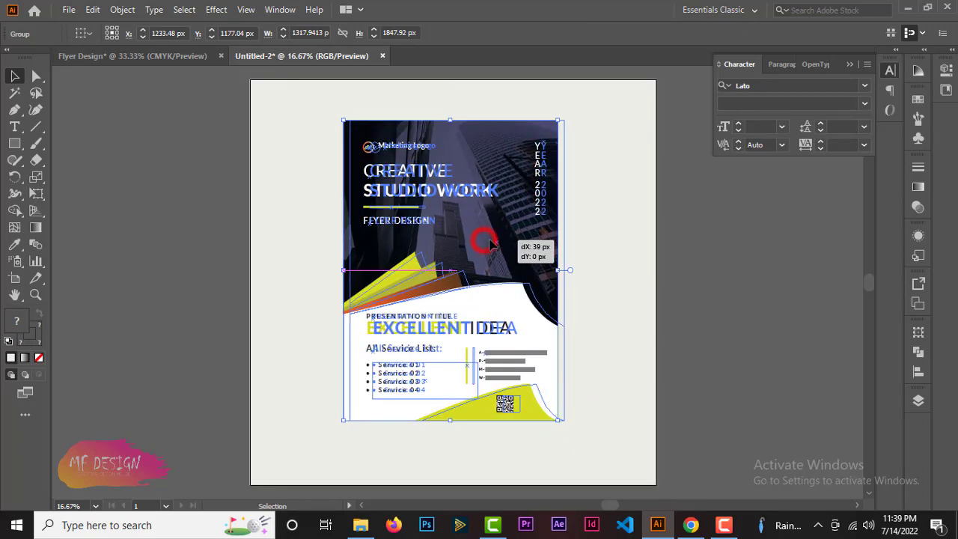
{"action": "left_click_drag", "start_coordinate": [490, 241], "coordinate": [486, 241]}
{"action": "left_click", "coordinate": [702, 275]}
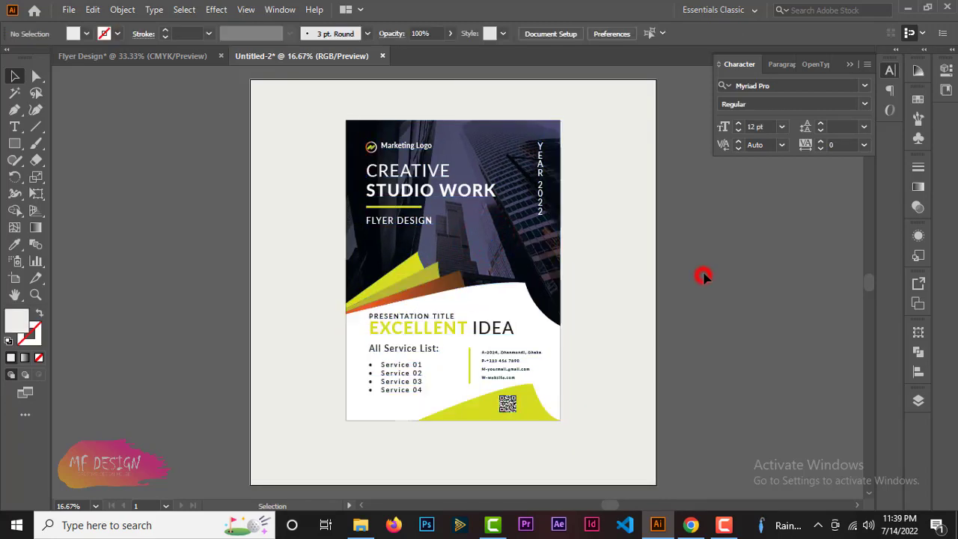
{"action": "scroll", "coordinate": [574, 263], "scroll_direction": "down", "scroll_amount": 1}
{"action": "left_click", "coordinate": [473, 217]}
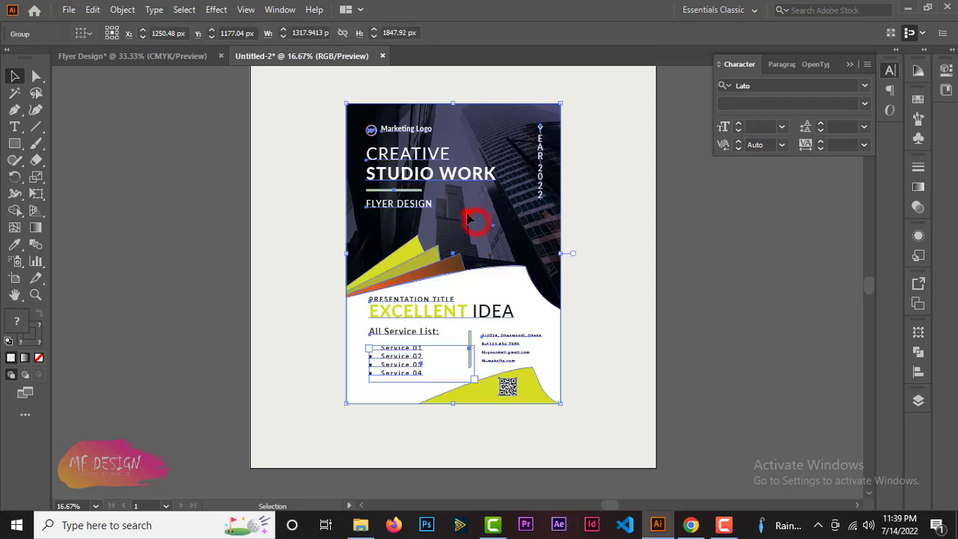
Add a Drop Shadow to the flyer with X offset 51 px.
{"action": "left_click", "coordinate": [216, 10]}
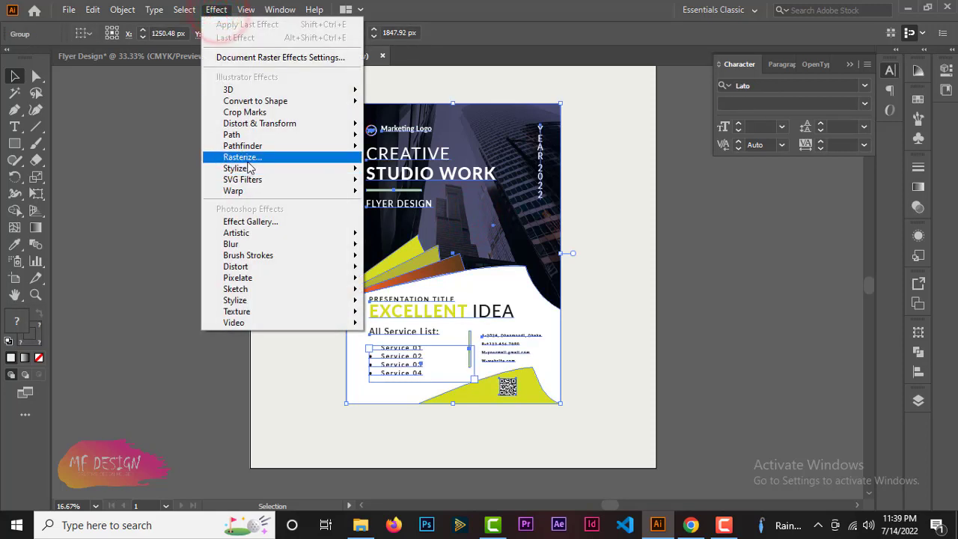
{"action": "mouse_move", "coordinate": [235, 169]}
{"action": "left_click", "coordinate": [426, 172]}
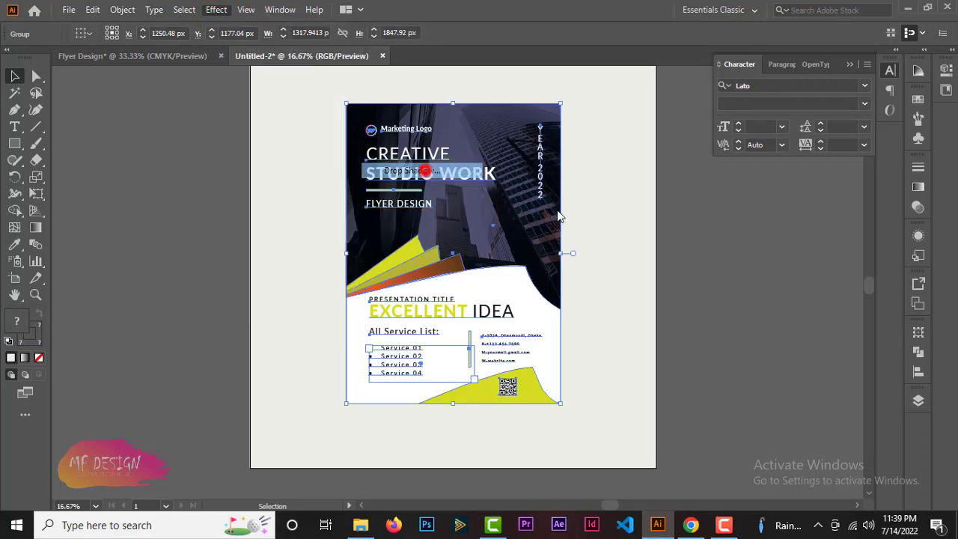
{"action": "left_click_drag", "start_coordinate": [819, 163], "coordinate": [734, 153]}
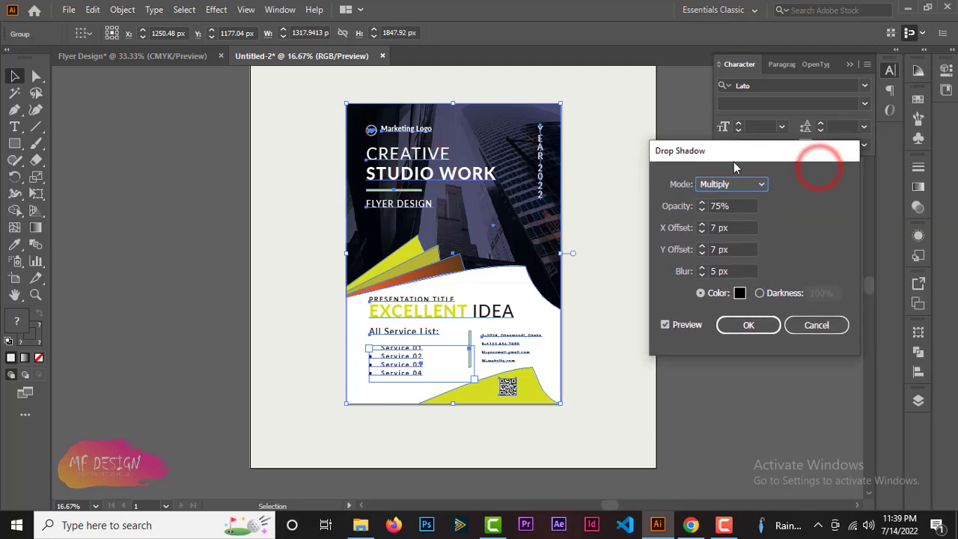
{"action": "left_click", "coordinate": [741, 228]}
{"action": "key", "text": "shift+Up"}
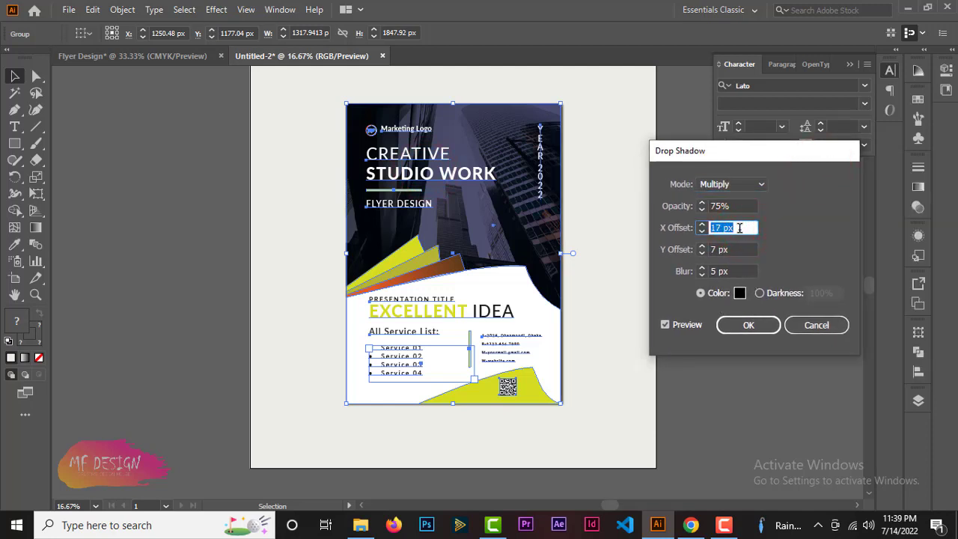
{"action": "key", "text": "Up"}
{"action": "key", "text": "Up"}
{"action": "key", "text": "Up"}
{"action": "key", "text": "Up"}
{"action": "key", "text": "Up"}
{"action": "key", "text": "Up"}
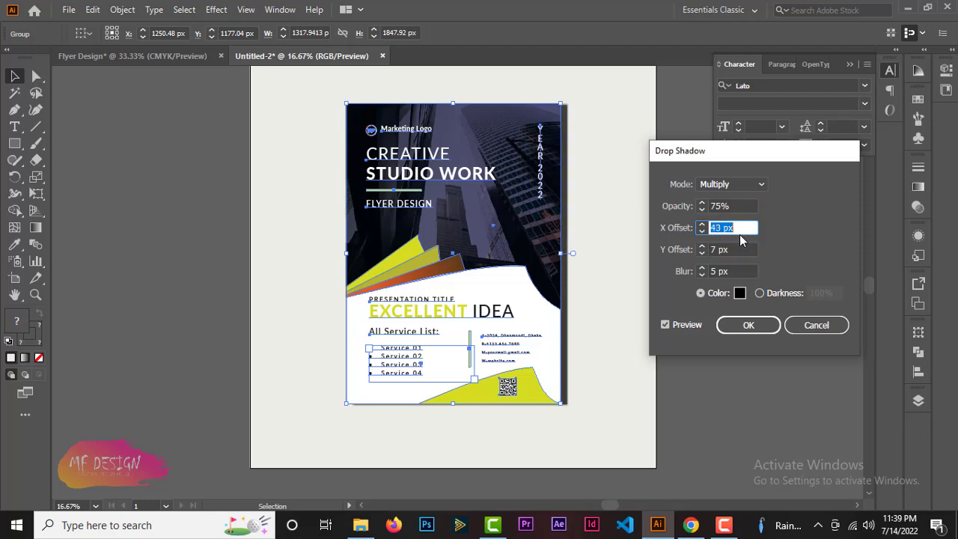
{"action": "key", "text": "Up"}
{"action": "key", "text": "Up"}
{"action": "key", "text": "Up"}
Set the shadow's Y offset to 22 px and blur to 54 px.
{"action": "left_click", "coordinate": [740, 250]}
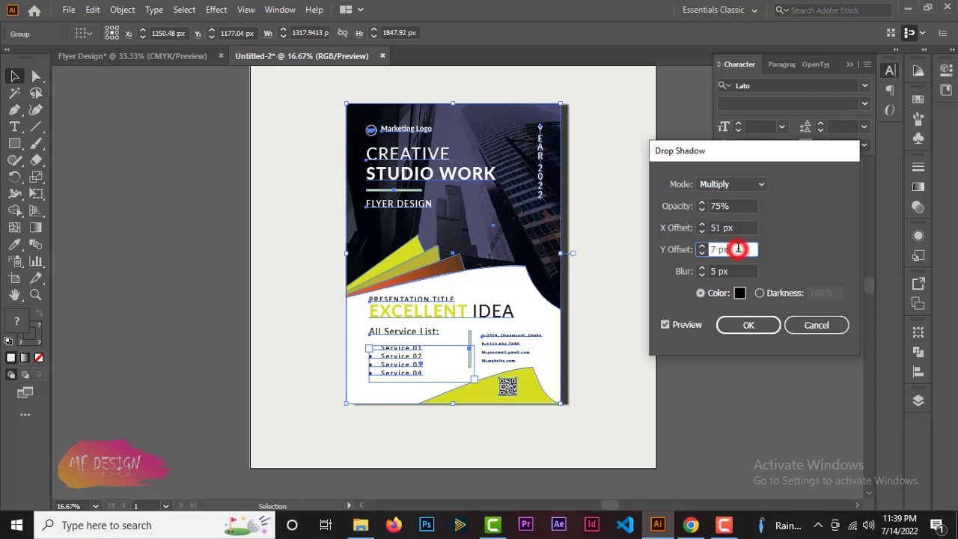
{"action": "key", "text": "shift+Up"}
{"action": "key", "text": "Up"}
{"action": "key", "text": "Up"}
{"action": "key", "text": "Up"}
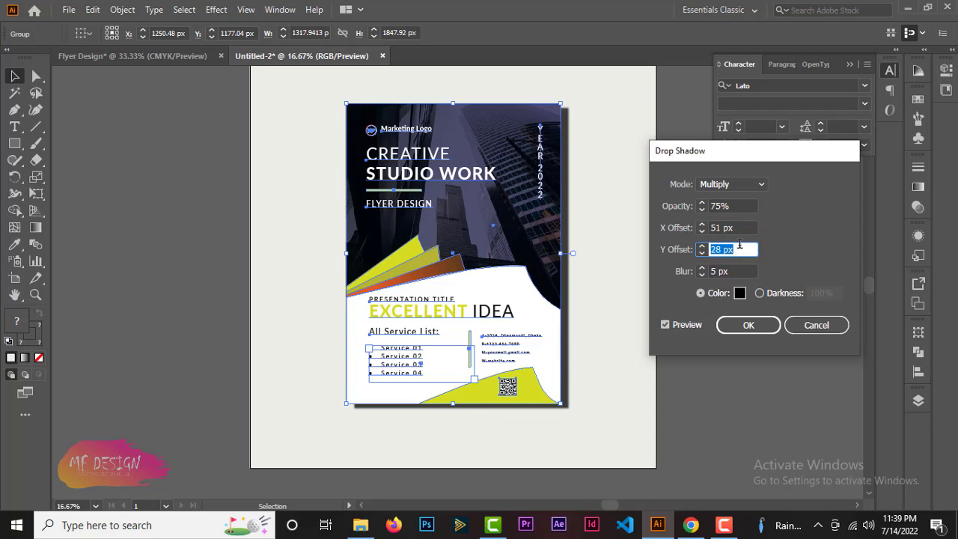
{"action": "key", "text": "Down"}
{"action": "key", "text": "Down"}
{"action": "key", "text": "Down"}
{"action": "left_click", "coordinate": [745, 271]}
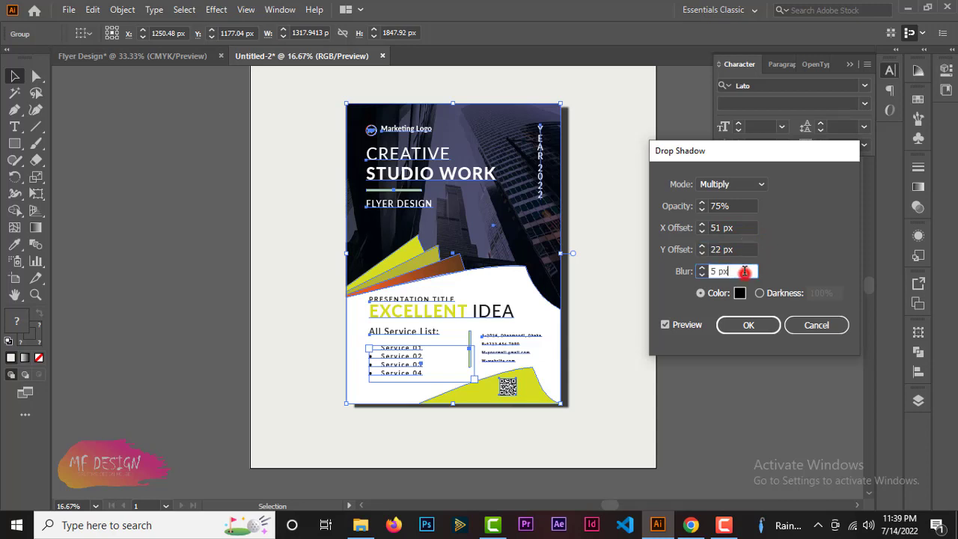
{"action": "key", "text": "shift+Up"}
{"action": "key", "text": "Up"}
{"action": "key", "text": "Up"}
{"action": "key", "text": "Up"}
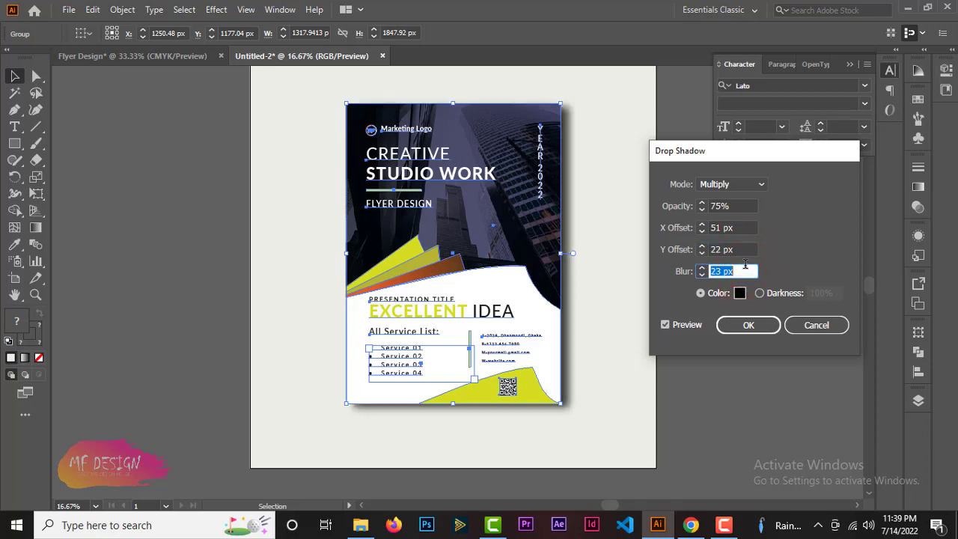
{"action": "key", "text": "Up"}
{"action": "key", "text": "Up"}
{"action": "key", "text": "Up"}
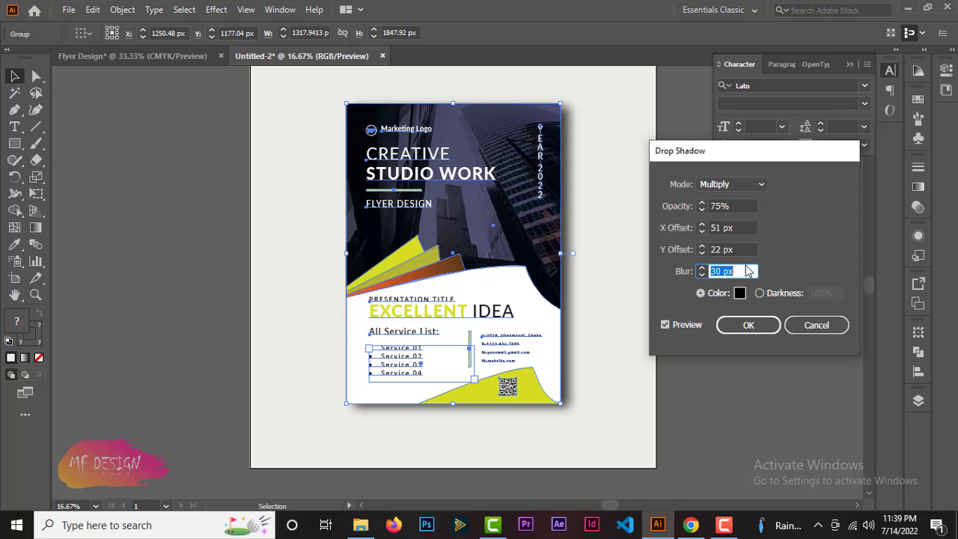
{"action": "key", "text": "Up"}
{"action": "key", "text": "Up"}
{"action": "key", "text": "Up"}
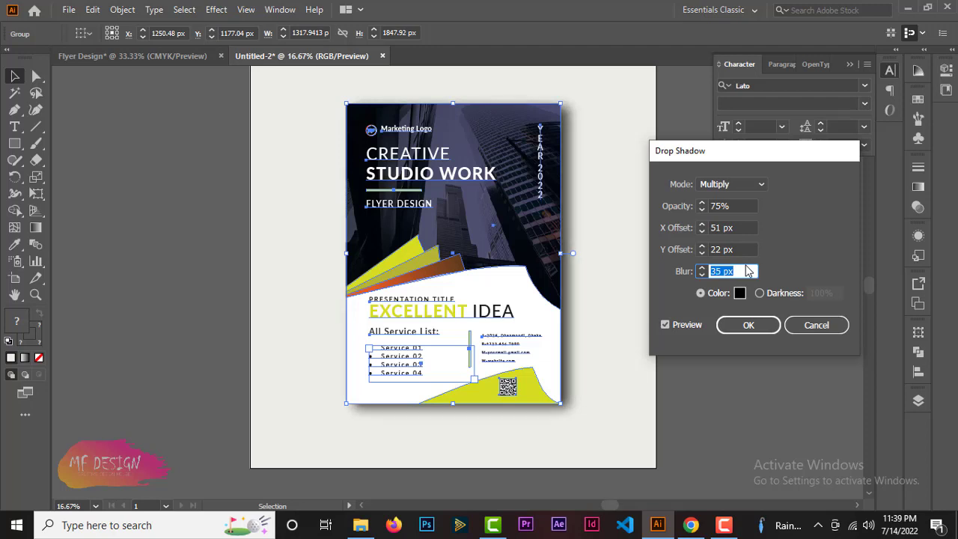
{"action": "key", "text": "Up"}
{"action": "key", "text": "Up"}
{"action": "key", "text": "Up"}
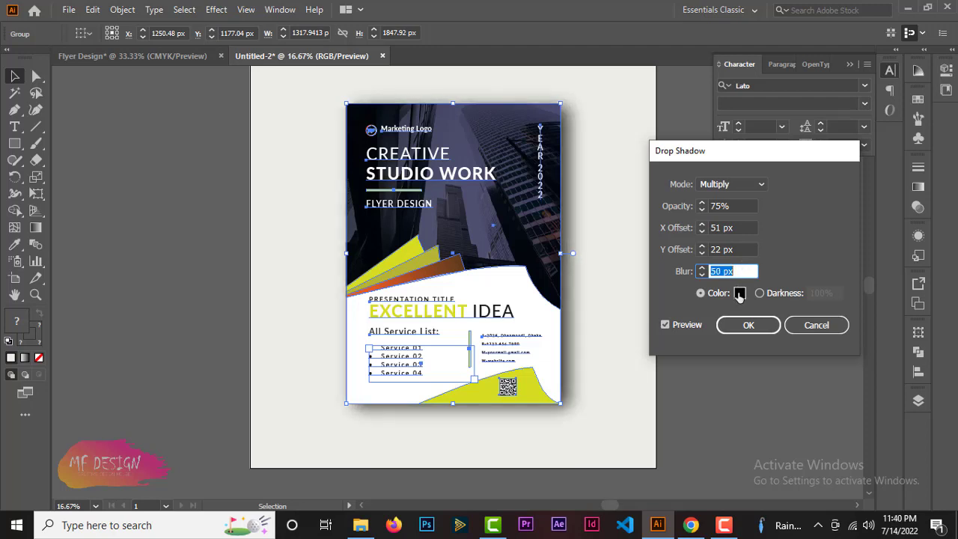
{"action": "type", "text": "54"}
Set the shadow opacity to about 75% and apply the drop shadow.
{"action": "left_click", "coordinate": [741, 205]}
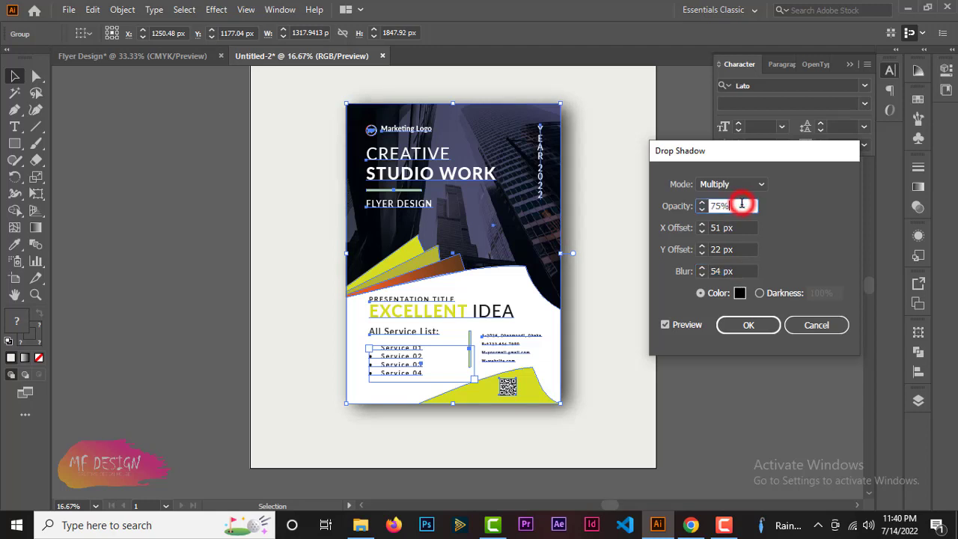
{"action": "key", "text": "Down"}
{"action": "key", "text": "Down"}
{"action": "key", "text": "Down"}
{"action": "key", "text": "Down"}
{"action": "key", "text": "Down"}
{"action": "key", "text": "Down"}
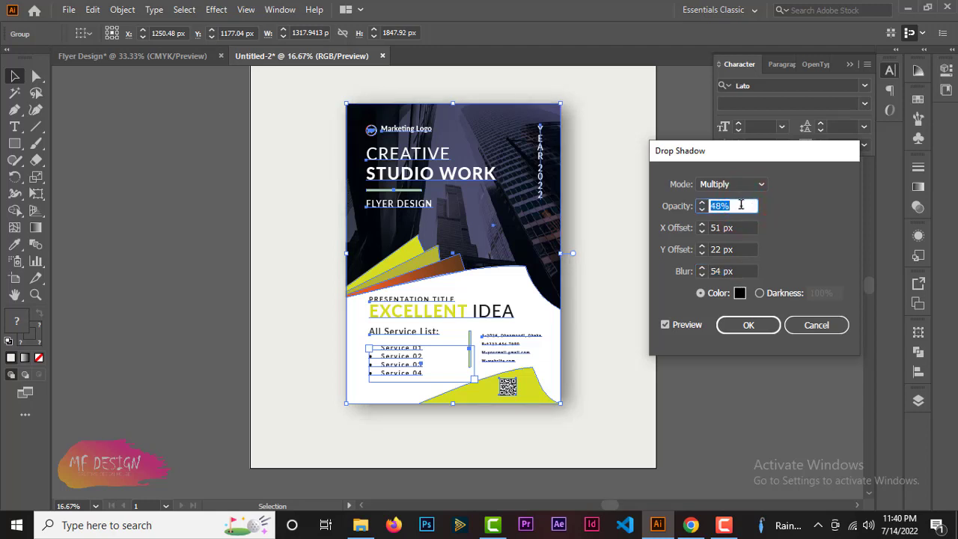
{"action": "key", "text": "Up"}
{"action": "key", "text": "Up"}
{"action": "key", "text": "Up"}
{"action": "key", "text": "Up"}
{"action": "key", "text": "Up"}
{"action": "key", "text": "Up"}
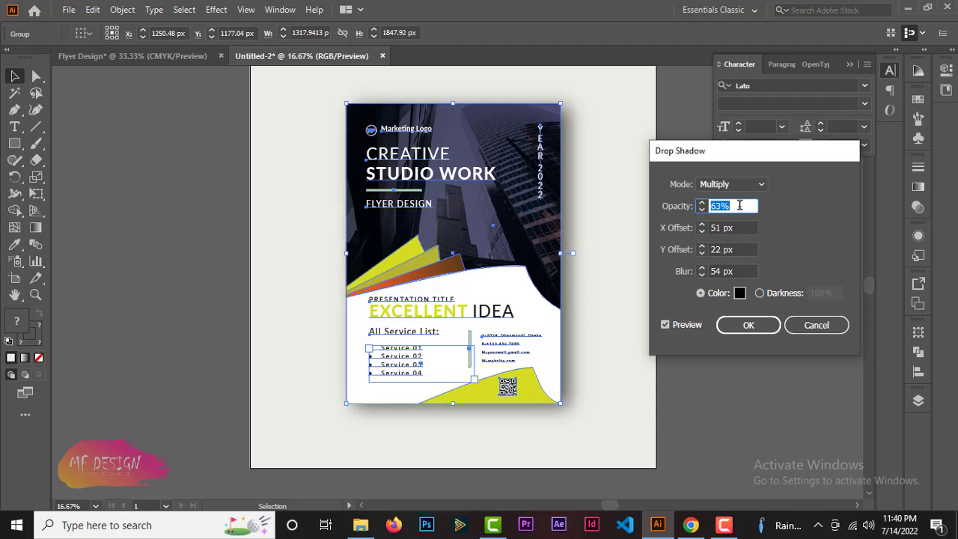
{"action": "key", "text": "Up"}
{"action": "key", "text": "Up"}
{"action": "key", "text": "Up"}
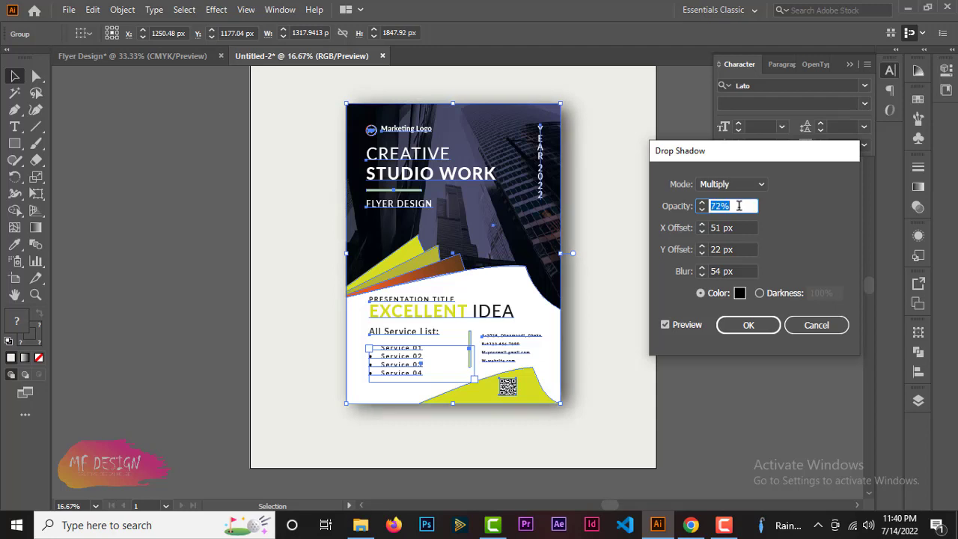
{"action": "key", "text": "Up"}
{"action": "key", "text": "Up"}
{"action": "key", "text": "Up"}
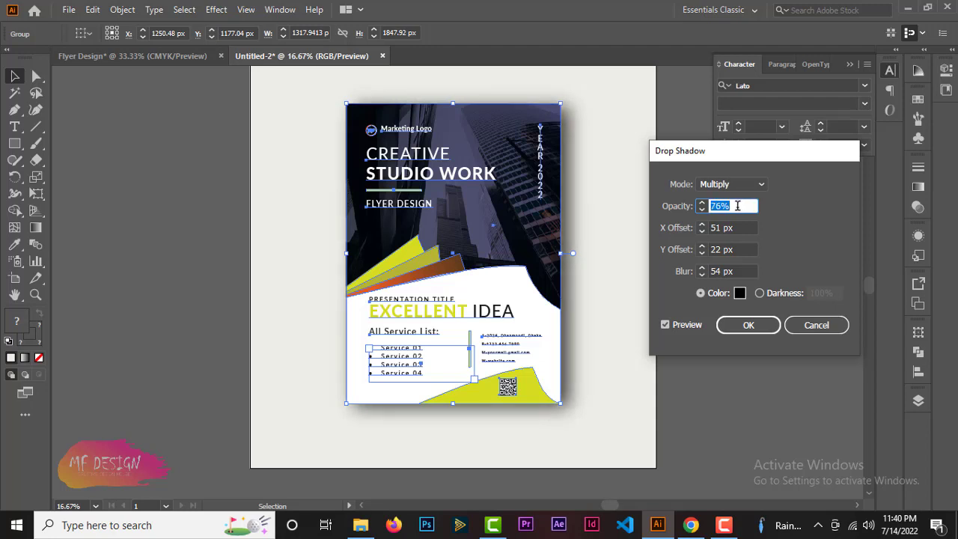
{"action": "left_click", "coordinate": [748, 325]}
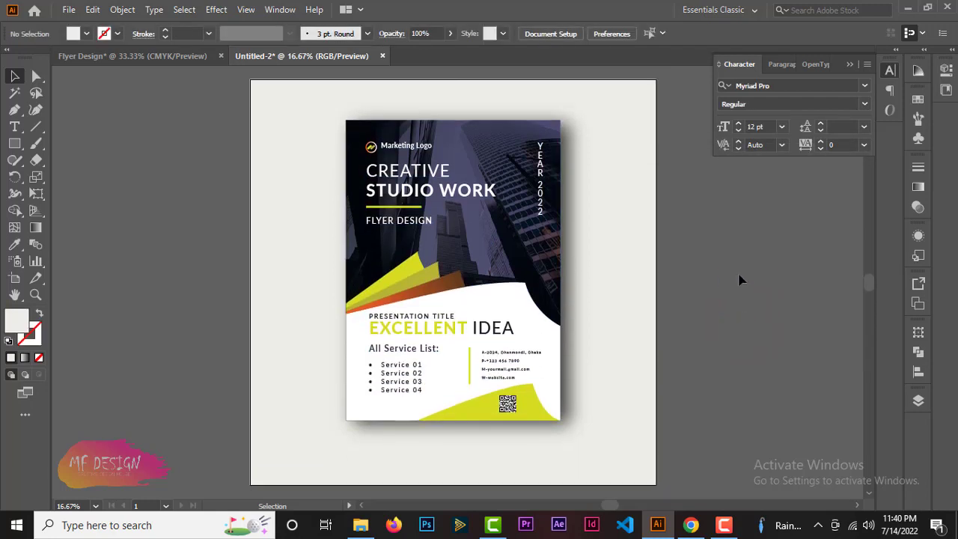
Draw a triangle with the Pen tool across the artboard's upper-left half.
{"action": "left_click", "coordinate": [561, 293]}
{"action": "left_click", "coordinate": [184, 257]}
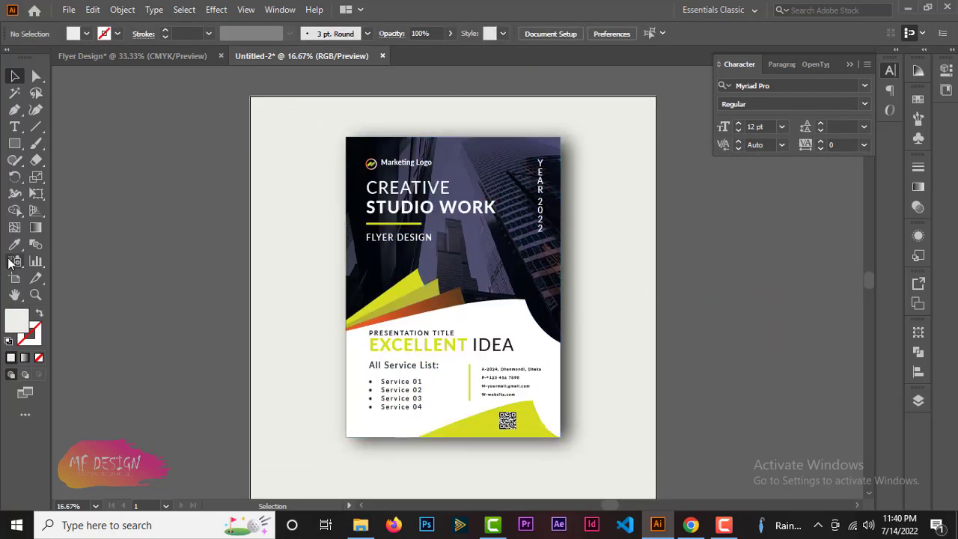
{"action": "left_click", "coordinate": [14, 109]}
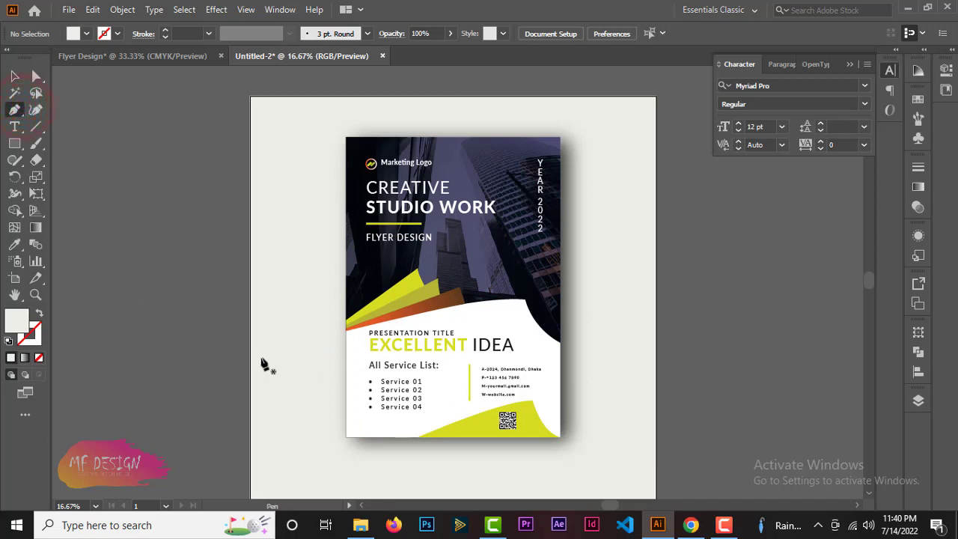
{"action": "scroll", "coordinate": [258, 374], "scroll_direction": "up", "scroll_amount": 1}
{"action": "left_click", "coordinate": [251, 384]}
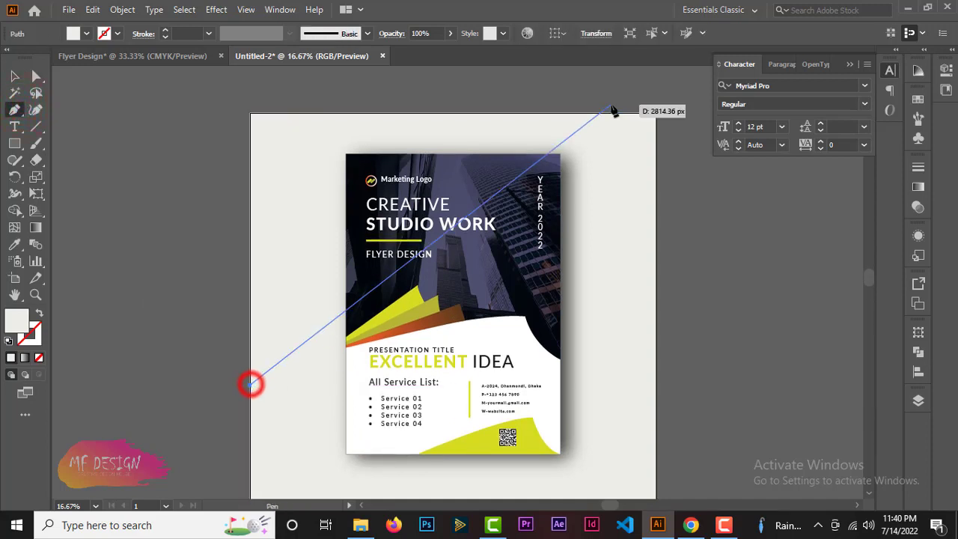
{"action": "left_click", "coordinate": [656, 114]}
{"action": "left_click", "coordinate": [251, 114]}
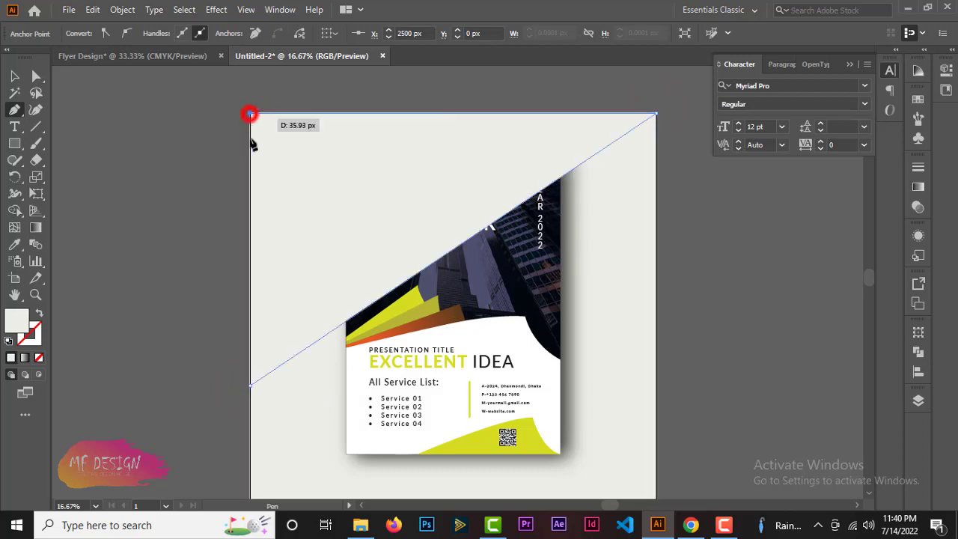
{"action": "left_click", "coordinate": [251, 384]}
Fill the triangle with the flyer's lime-yellow using the Eyedropper.
{"action": "left_click", "coordinate": [14, 76]}
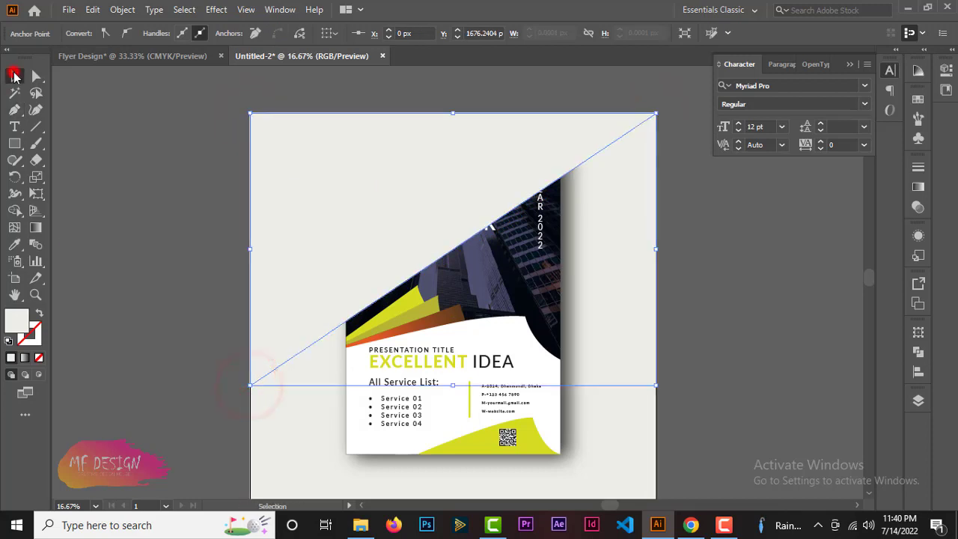
{"action": "left_click", "coordinate": [366, 244]}
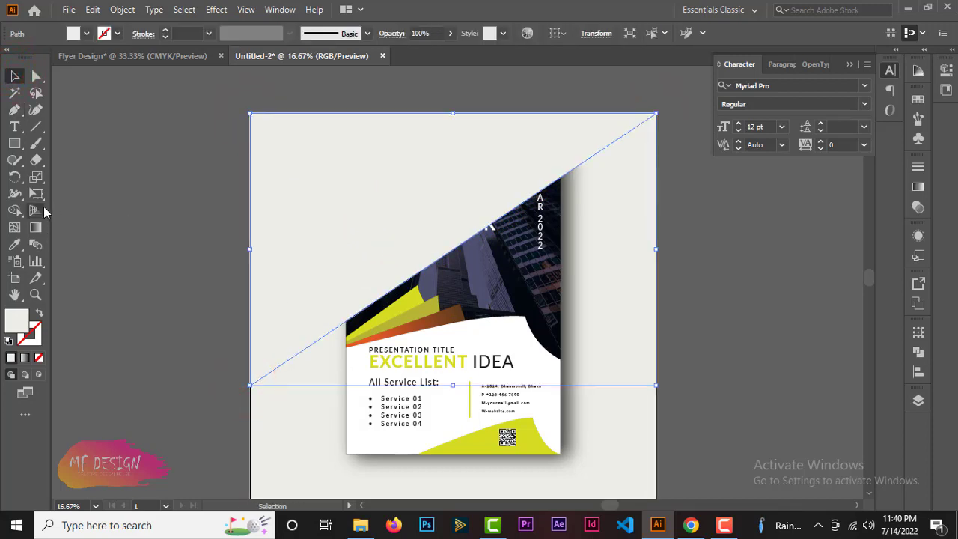
{"action": "left_click", "coordinate": [15, 244]}
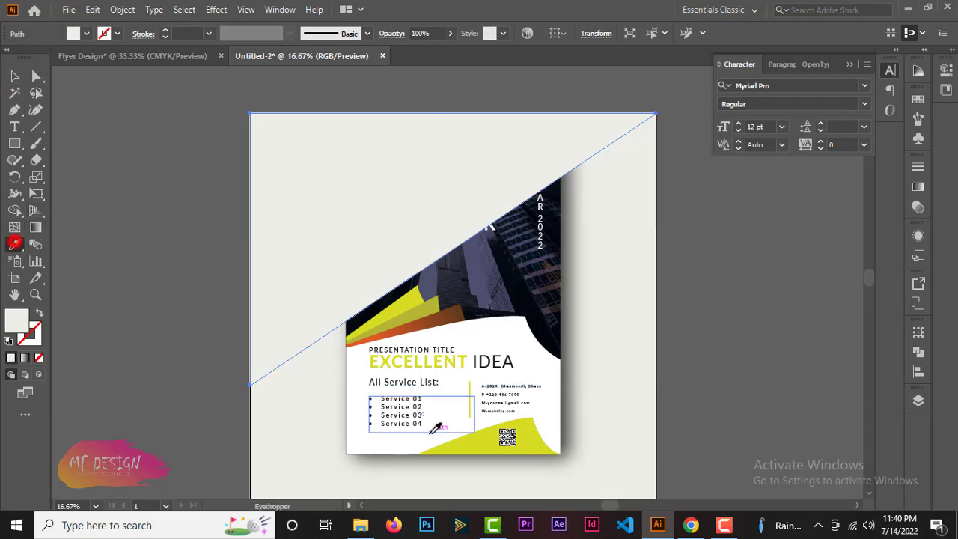
{"action": "left_click", "coordinate": [486, 443]}
Send the triangle backward behind the flyer.
{"action": "left_click", "coordinate": [14, 76]}
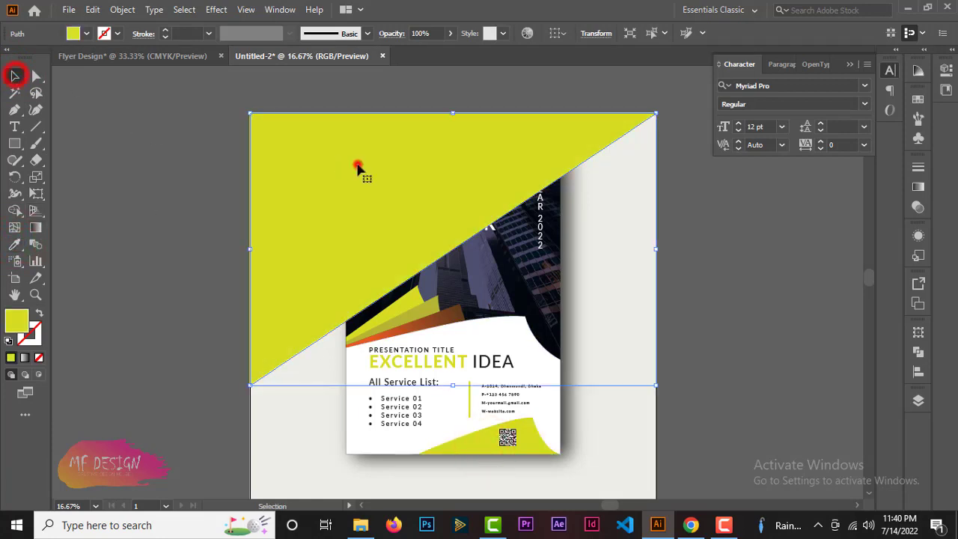
{"action": "right_click", "coordinate": [358, 164]}
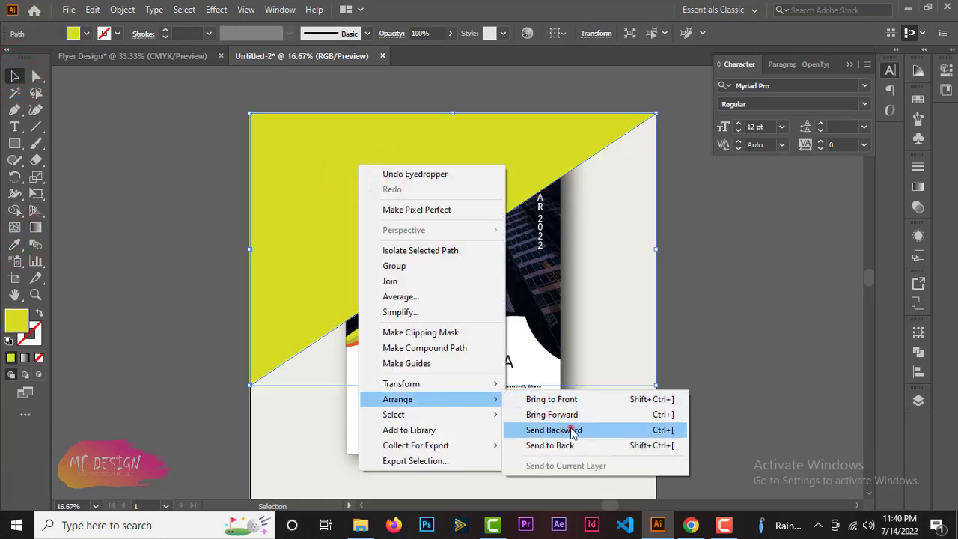
{"action": "left_click", "coordinate": [570, 430]}
{"action": "left_click", "coordinate": [748, 380]}
{"action": "scroll", "coordinate": [756, 382], "scroll_direction": "down", "scroll_amount": 1}
{"action": "scroll", "coordinate": [760, 383], "scroll_direction": "down", "scroll_amount": 1}
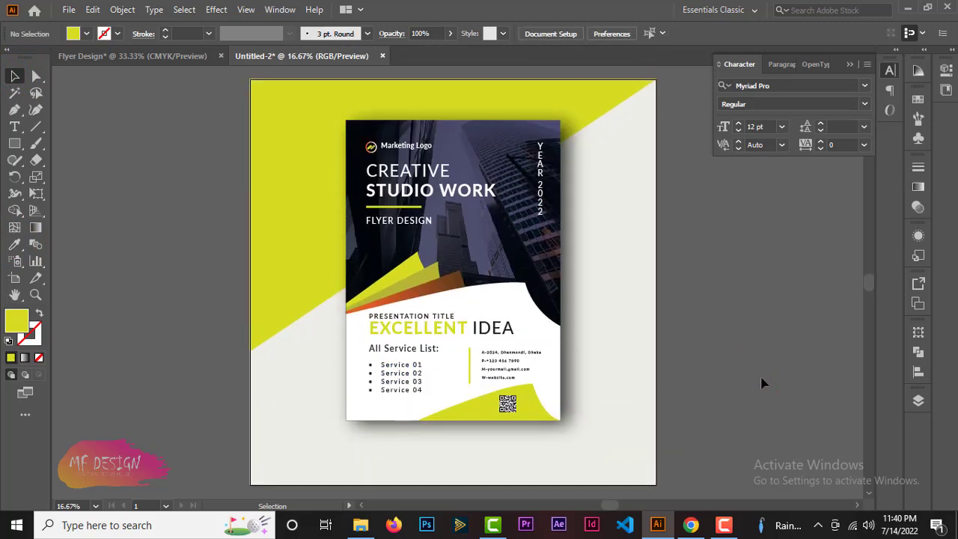
{"action": "key", "text": "ctrl+minus"}
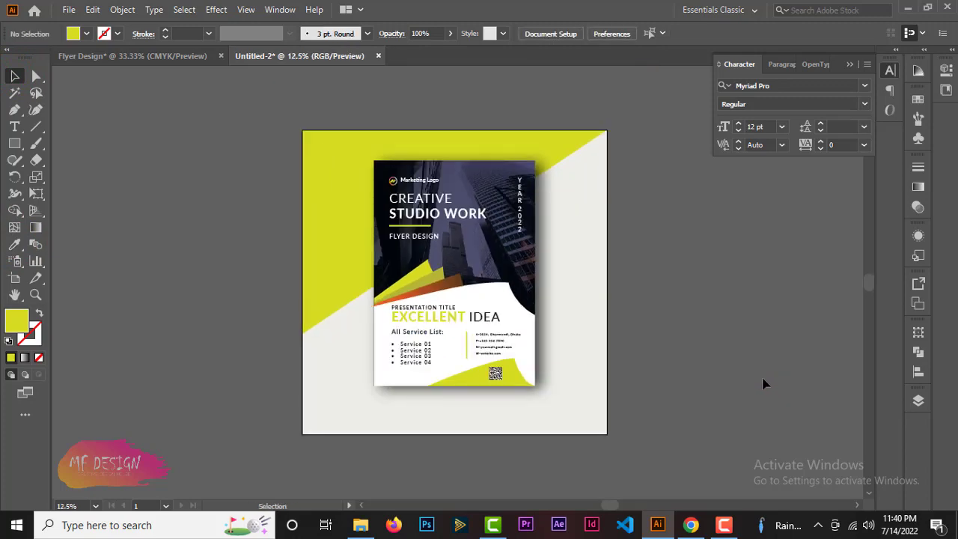